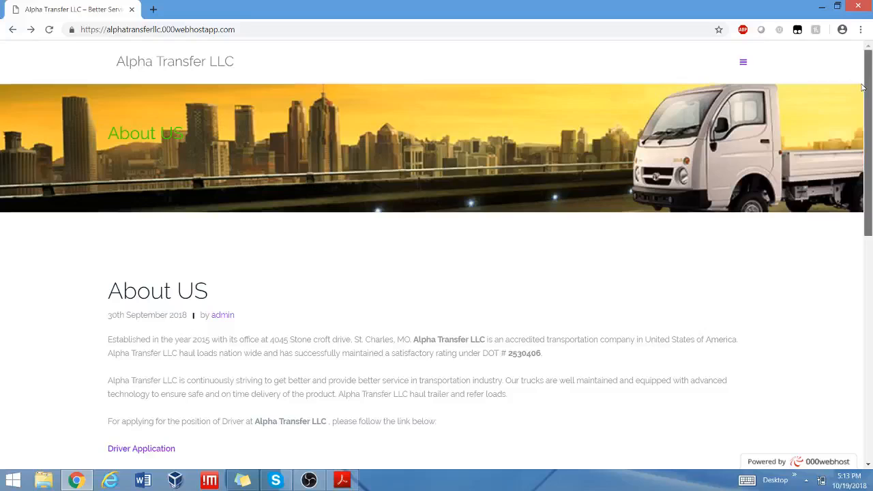
Highlight the applying-as-Driver line on About Us, then open the Driver Application PDF, New_application.pdf.
{"action": "scroll", "coordinate": [863, 88], "scroll_direction": "down", "scroll_amount": 2}
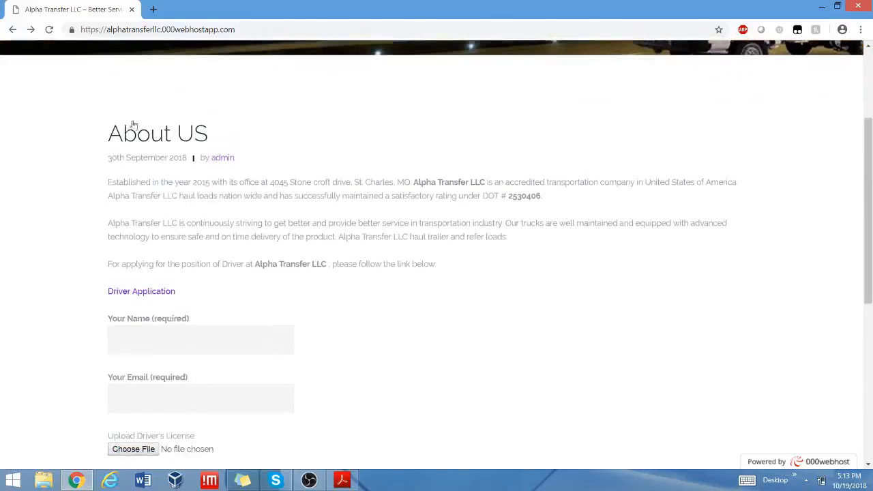
{"action": "double_click", "coordinate": [110, 266]}
{"action": "triple_click", "coordinate": [111, 266]}
{"action": "left_click_drag", "start_coordinate": [111, 266], "coordinate": [412, 264]}
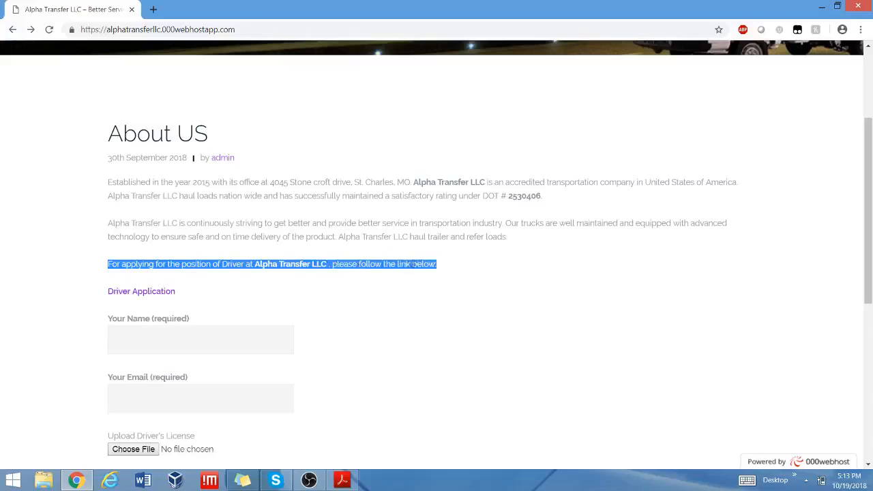
{"action": "left_click", "coordinate": [155, 297]}
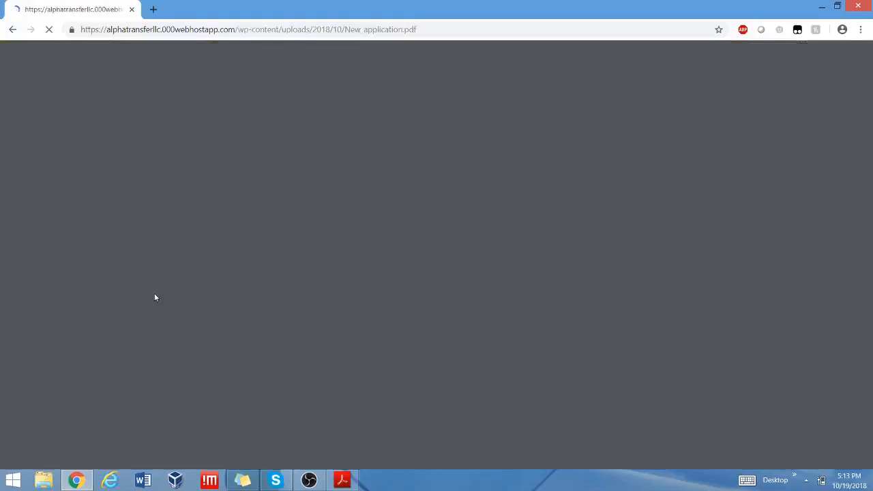
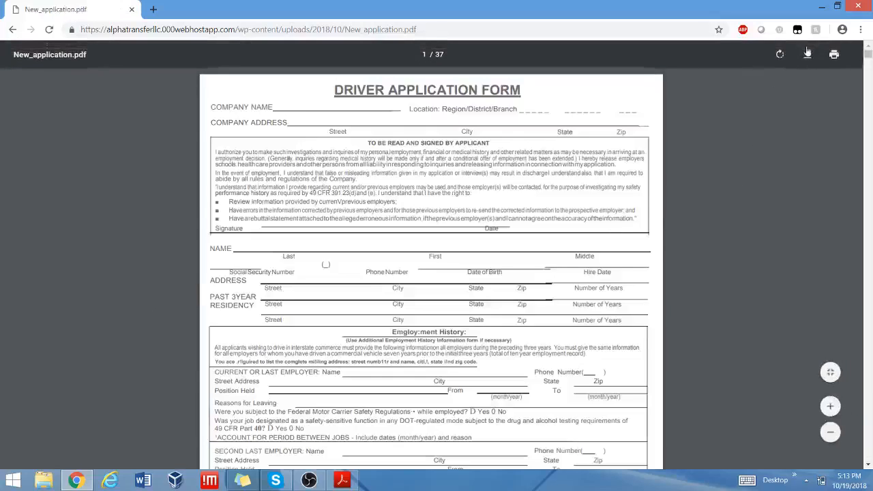
Download the driver application PDF to the Desktop as New_application (1).pdf.
{"action": "left_click", "coordinate": [808, 54]}
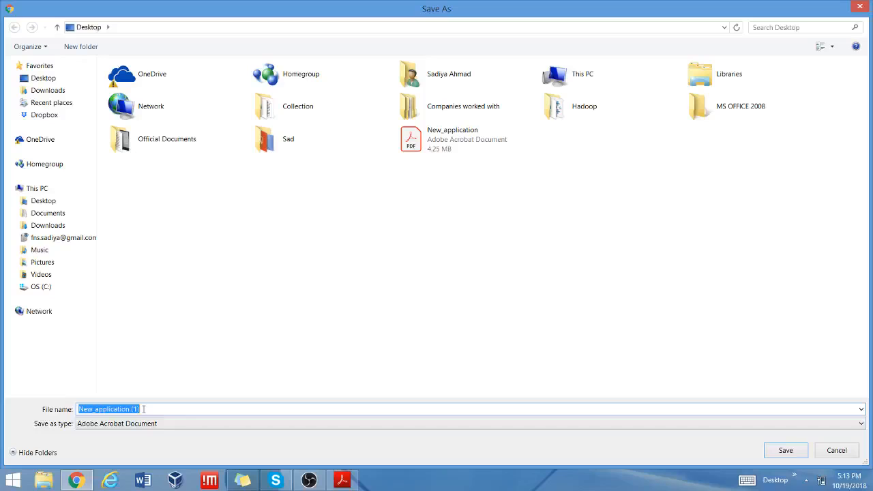
{"action": "left_click", "coordinate": [785, 450]}
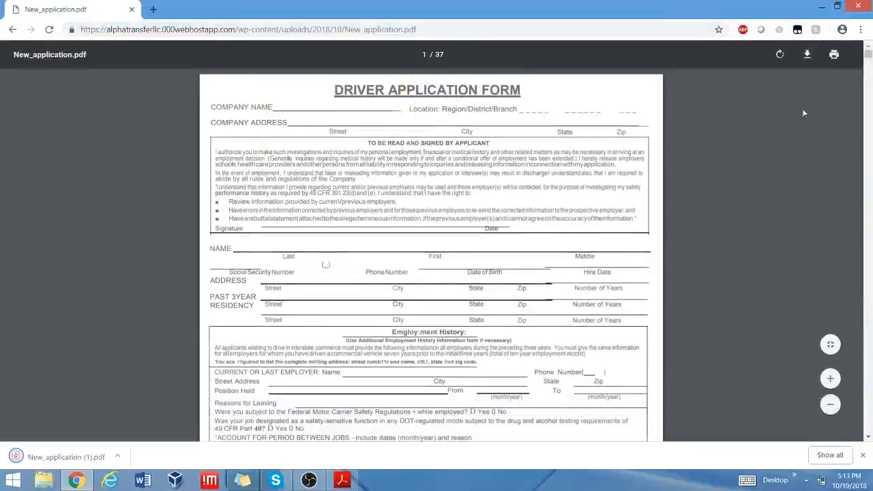
{"action": "left_click", "coordinate": [823, 8]}
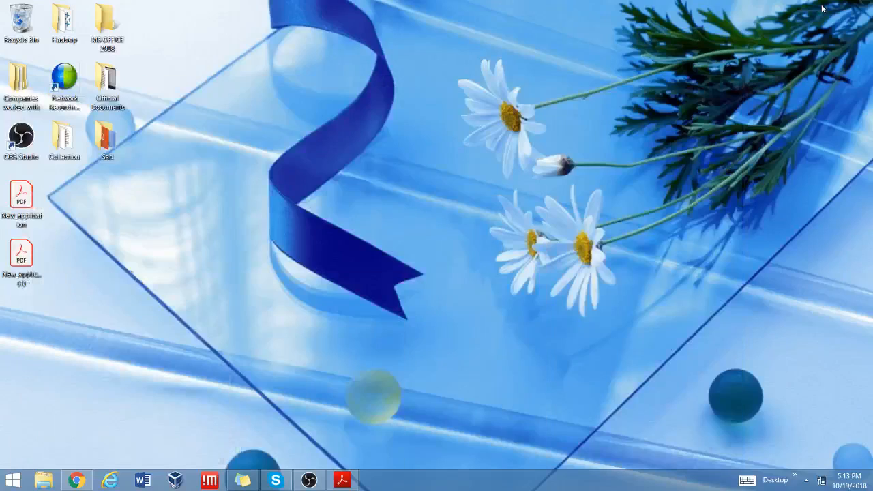
Open New_application.pdf from the desktop in Acrobat Reader.
{"action": "double_click", "coordinate": [15, 215]}
{"action": "mouse_move", "coordinate": [343, 483]}
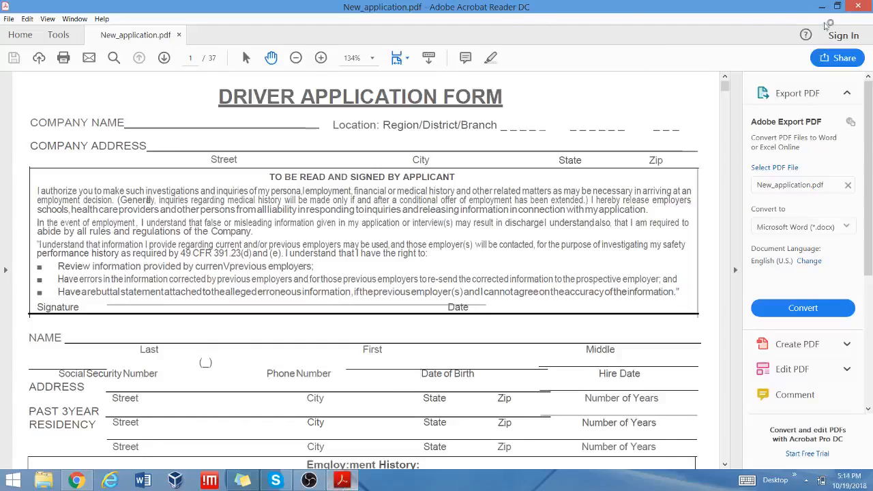
Switch Acrobat Reader into Fill & Sign mode from the Tools pane.
{"action": "left_click_drag", "start_coordinate": [869, 137], "coordinate": [863, 218]}
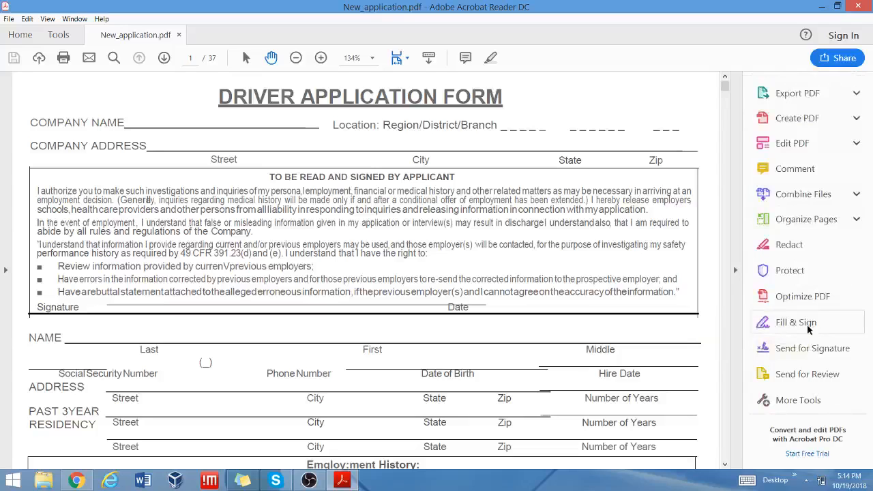
{"action": "left_click", "coordinate": [796, 322]}
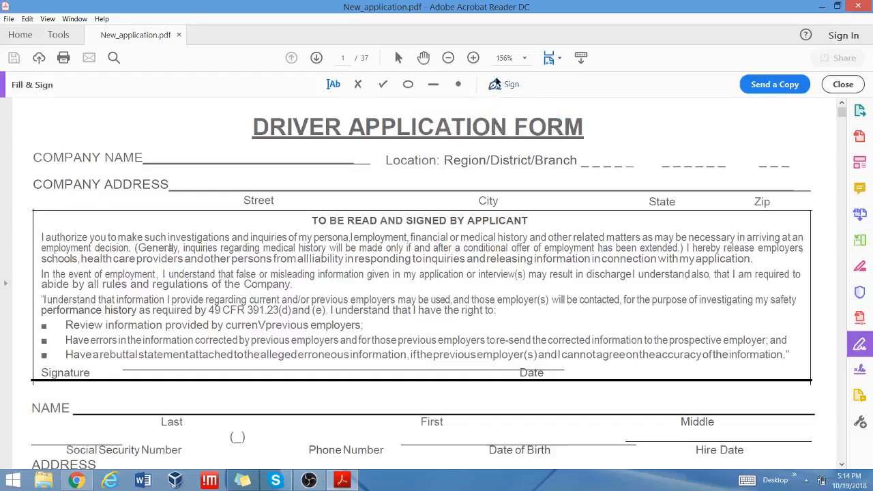
{"action": "left_click", "coordinate": [496, 86]}
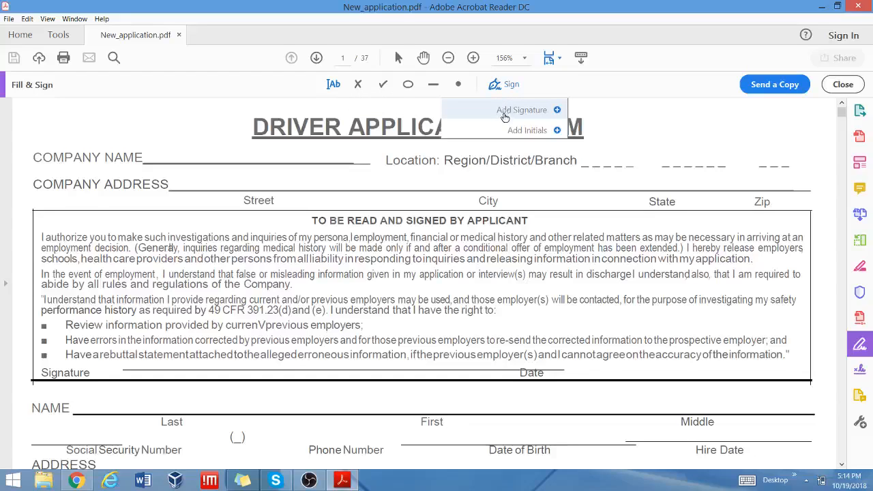
Create and save a typed signature of the applicant's name via Add Signature.
{"action": "left_click", "coordinate": [512, 114]}
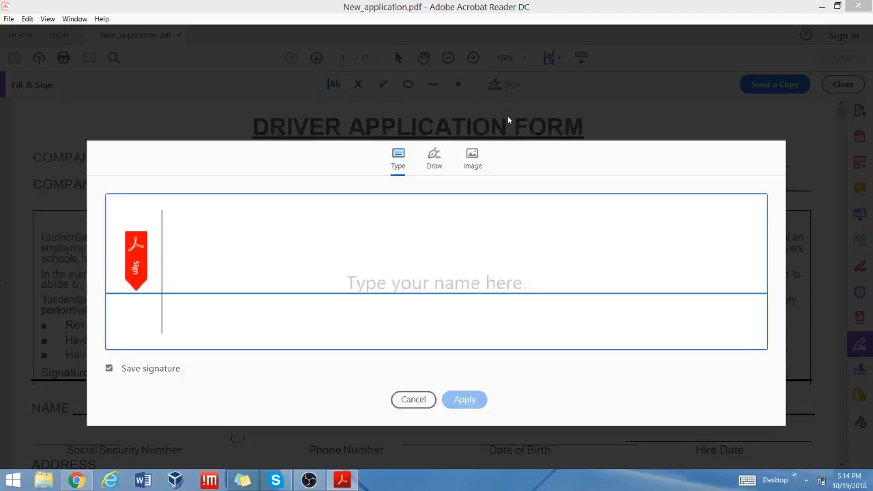
{"action": "type", "text": "S"}
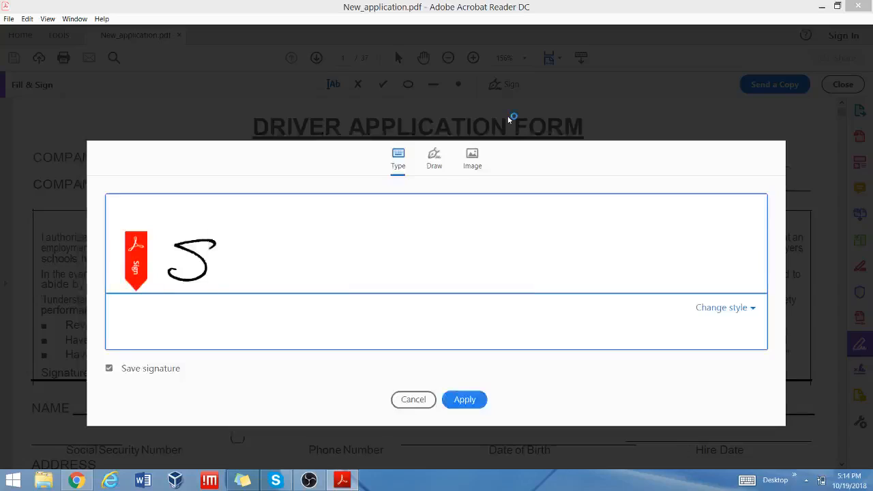
{"action": "type", "text": ".A"}
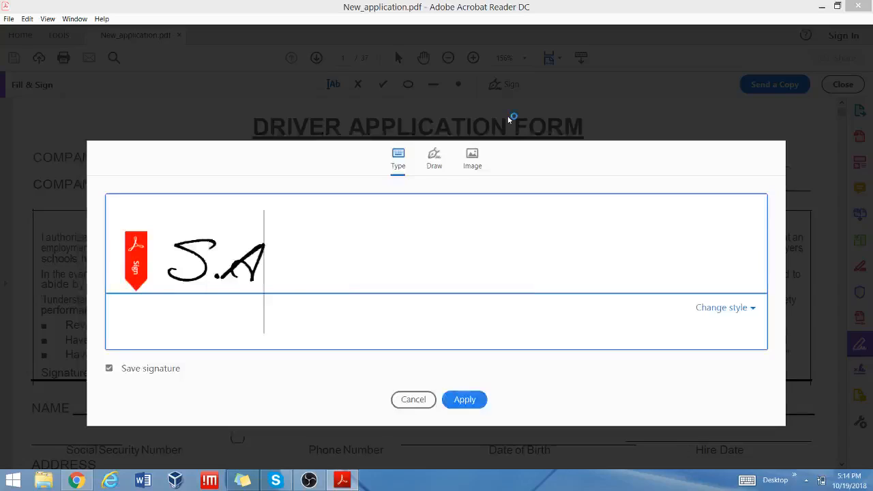
{"action": "type", "text": "hmad"}
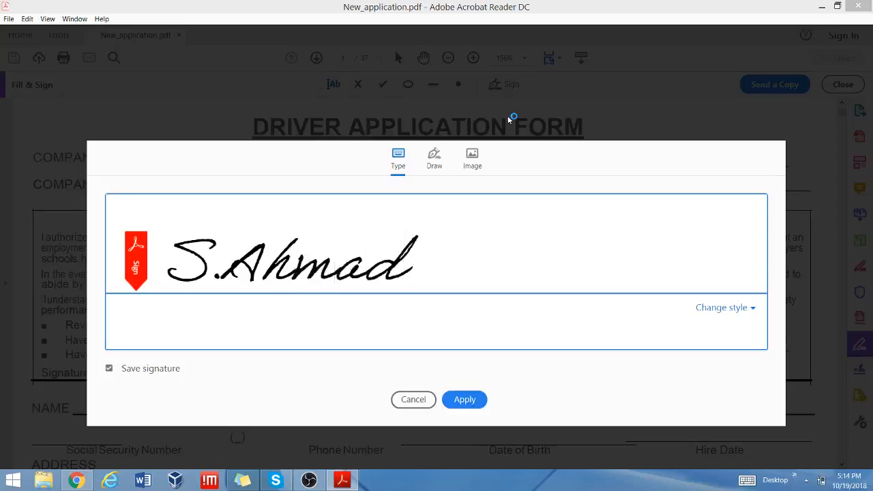
{"action": "left_click", "coordinate": [463, 396]}
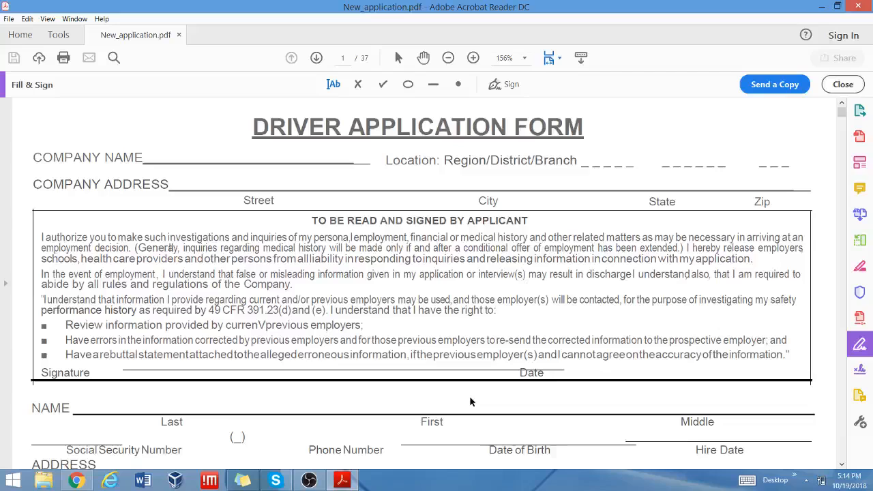
{"action": "left_click", "coordinate": [508, 85]}
{"action": "left_click", "coordinate": [498, 116]}
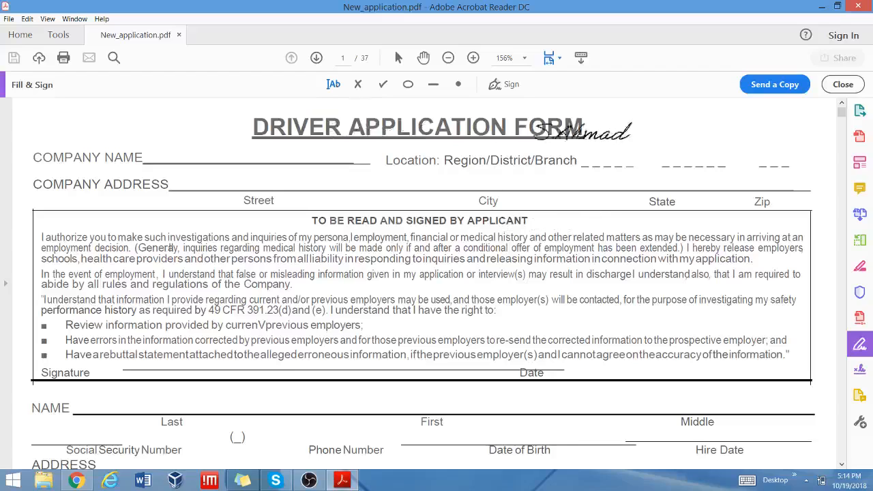
{"action": "left_click", "coordinate": [513, 84]}
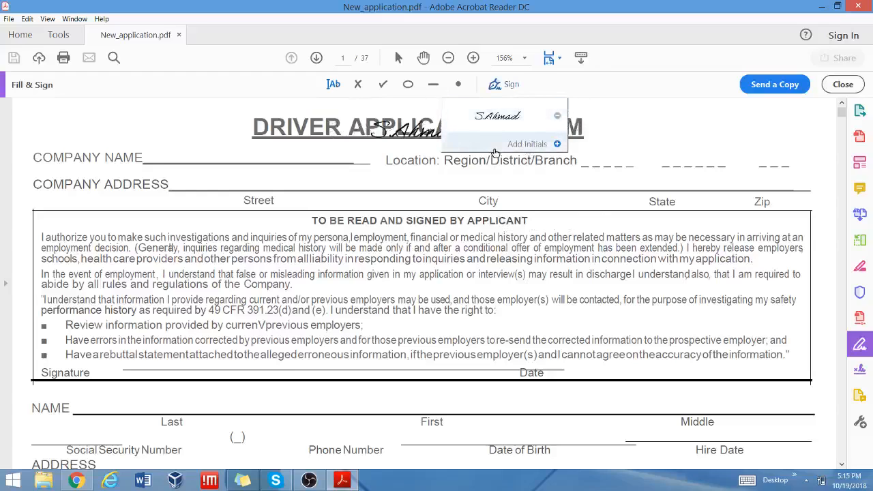
{"action": "left_click", "coordinate": [495, 150]}
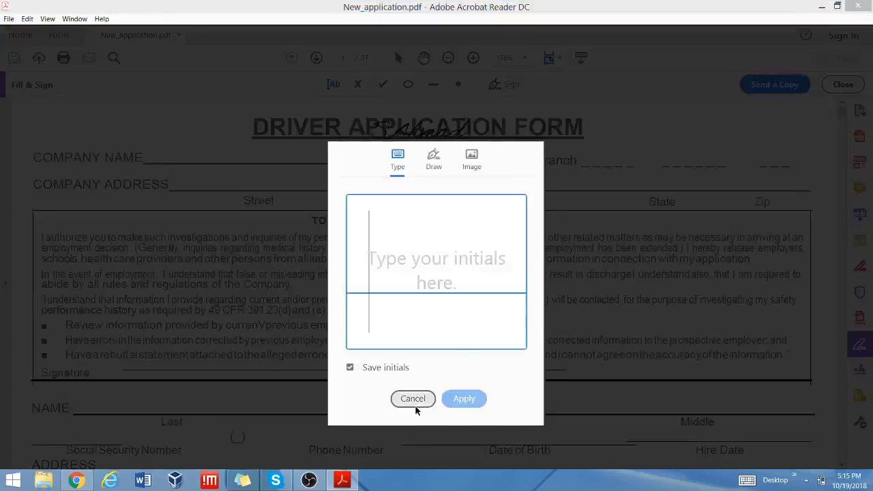
{"action": "left_click", "coordinate": [414, 400]}
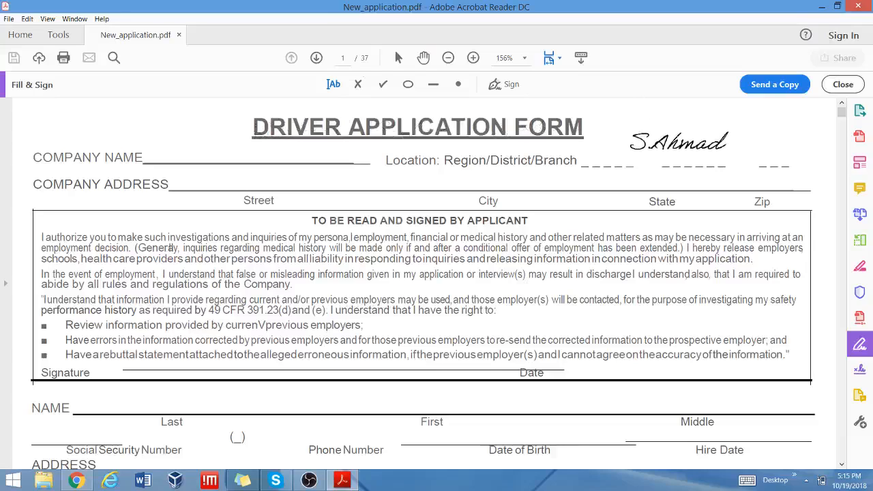
{"action": "left_click", "coordinate": [677, 142]}
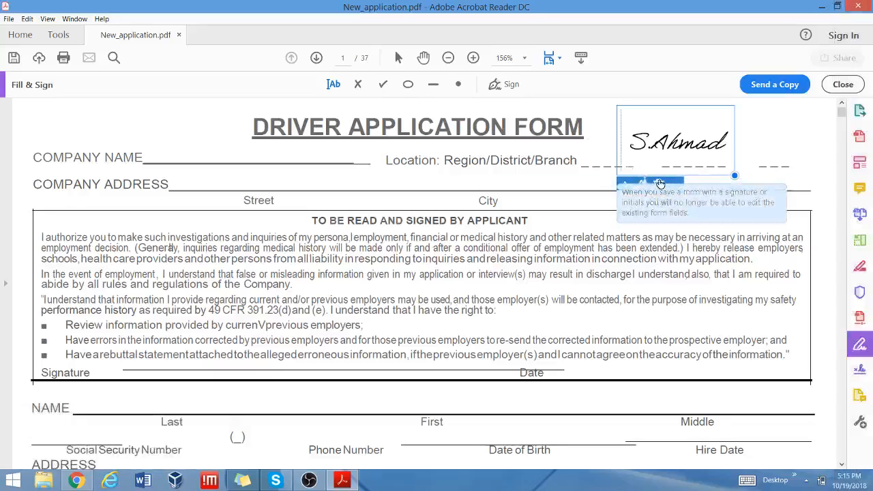
{"action": "left_click", "coordinate": [659, 185]}
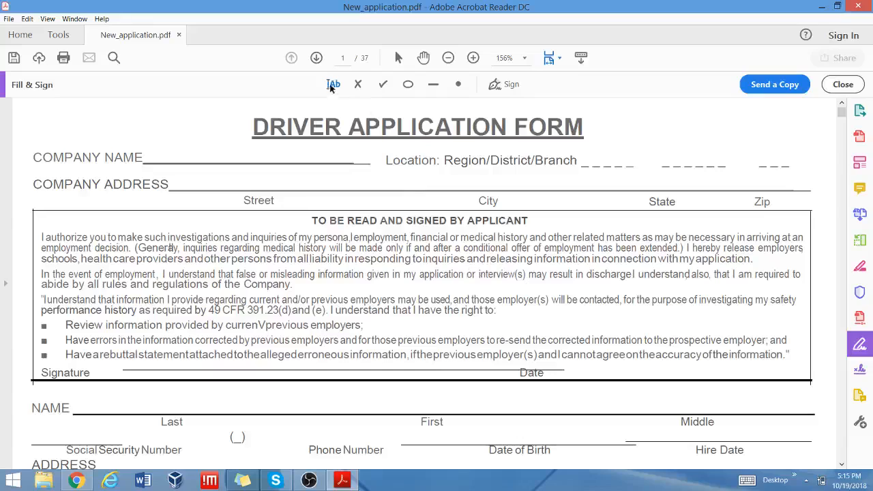
Type 'ALPHA Transfer llc' on the Company Name line in an enlarged font size.
{"action": "left_click", "coordinate": [332, 88]}
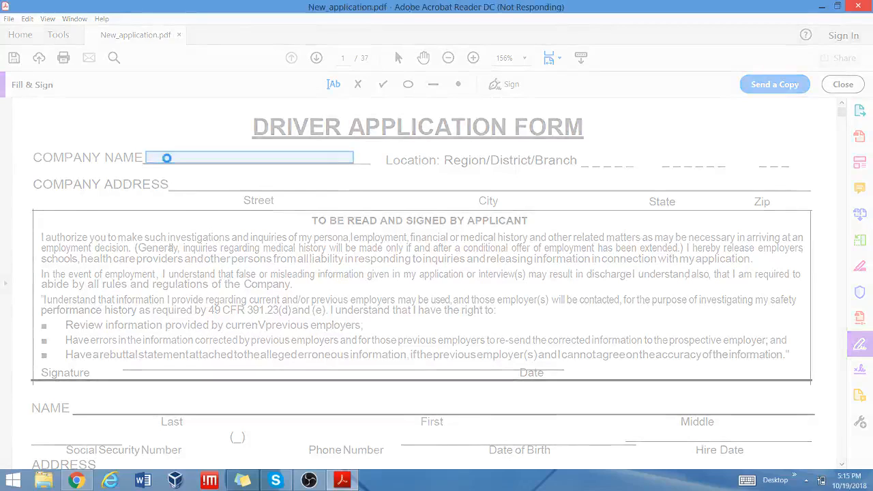
{"action": "left_click", "coordinate": [167, 157]}
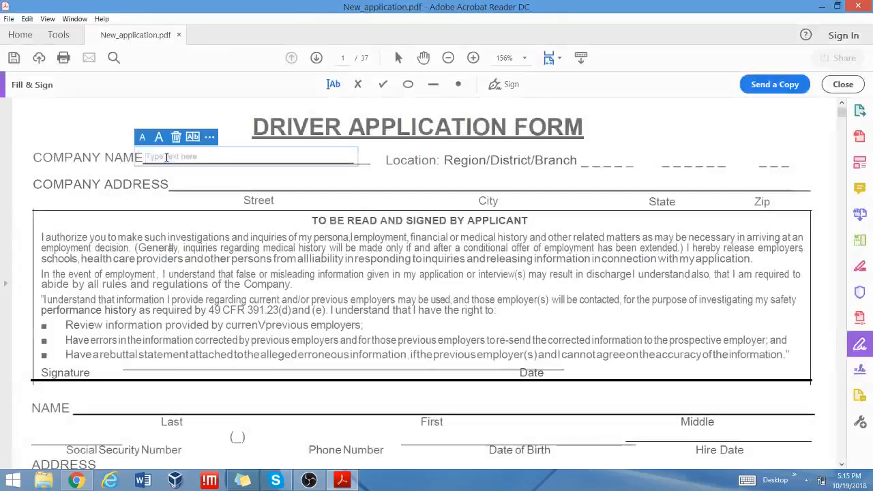
{"action": "type", "text": "A"}
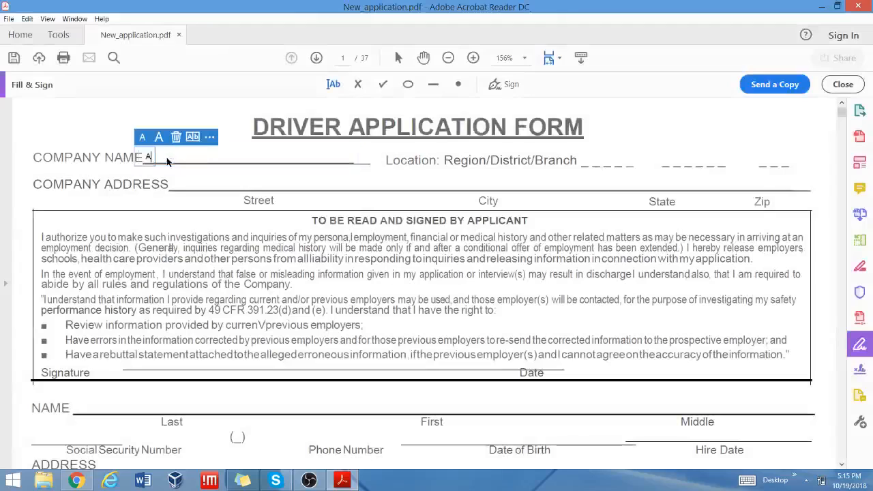
{"action": "type", "text": "LP"}
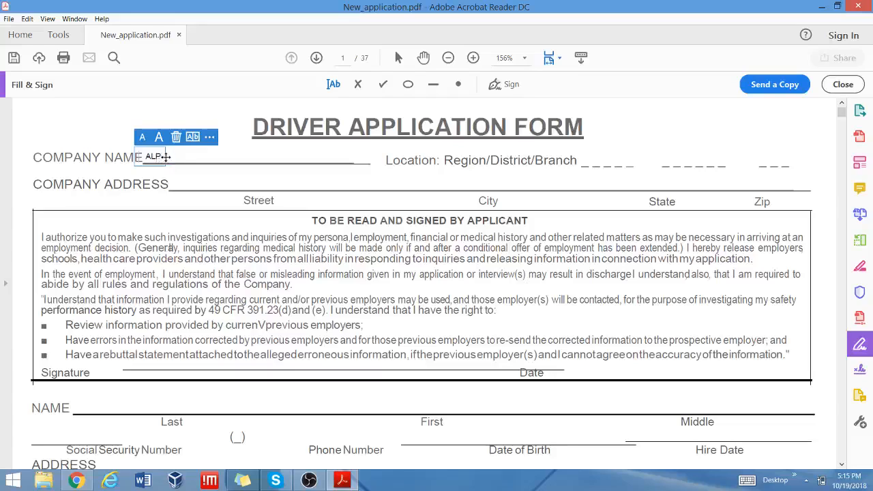
{"action": "type", "text": "HA"}
{"action": "left_click", "coordinate": [159, 139]}
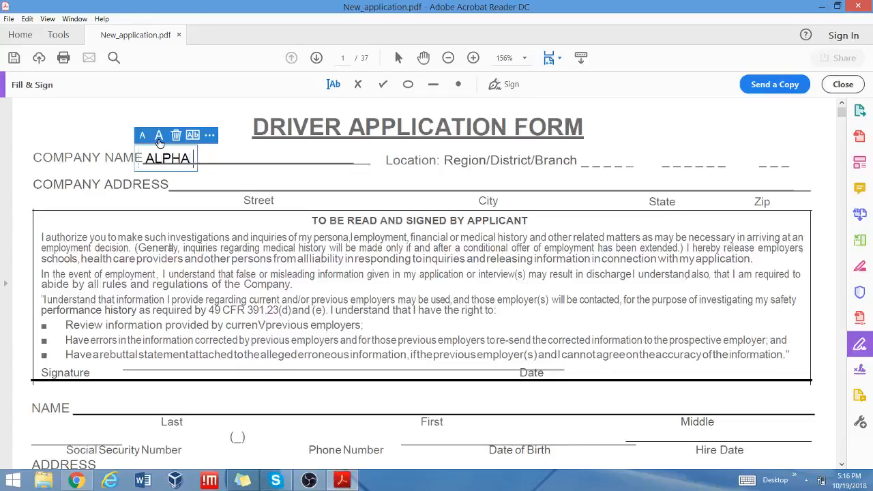
{"action": "type", "text": "Transf"}
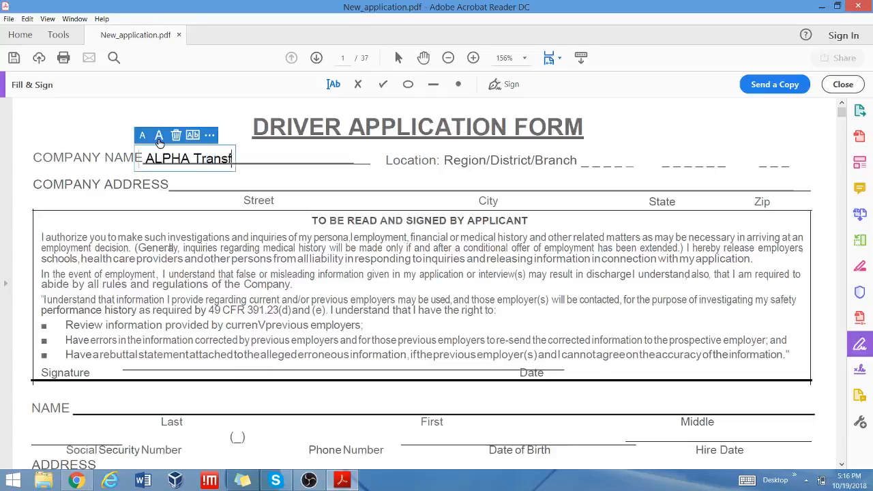
{"action": "type", "text": "er llc"}
Enter St. Charles on the Location line and the company's street address.
{"action": "left_click", "coordinate": [601, 163]}
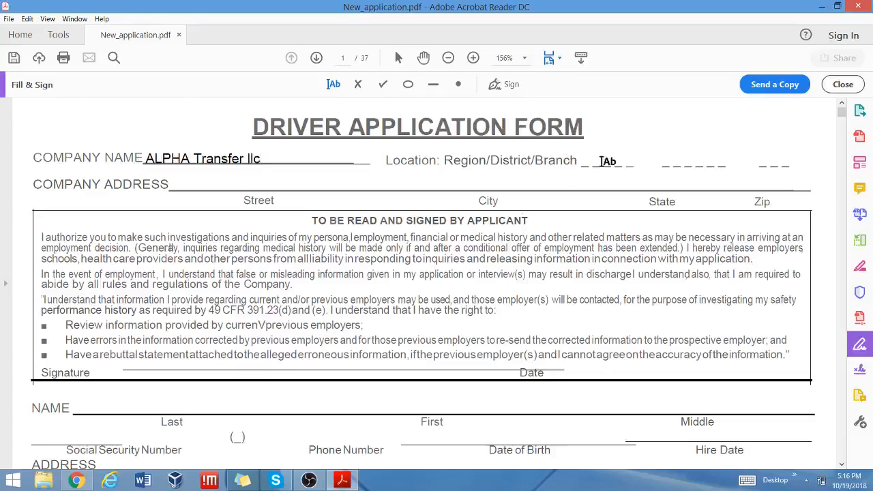
{"action": "left_click", "coordinate": [589, 161]}
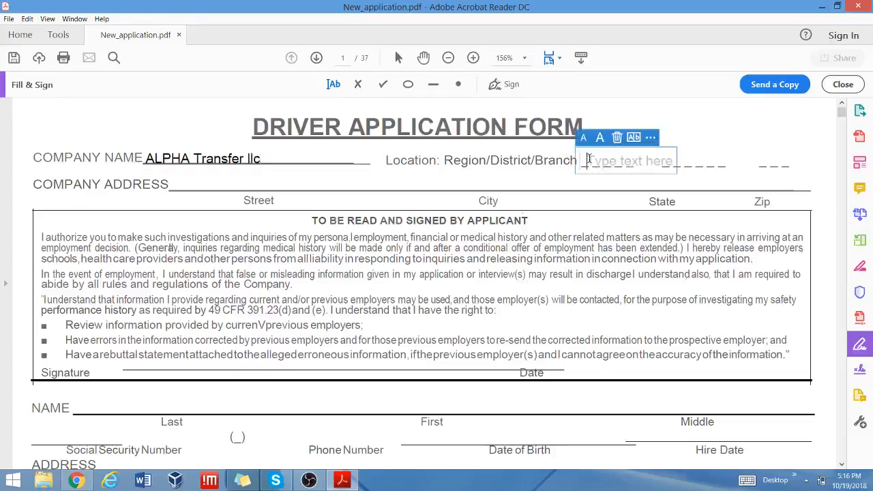
{"action": "type", "text": "St."}
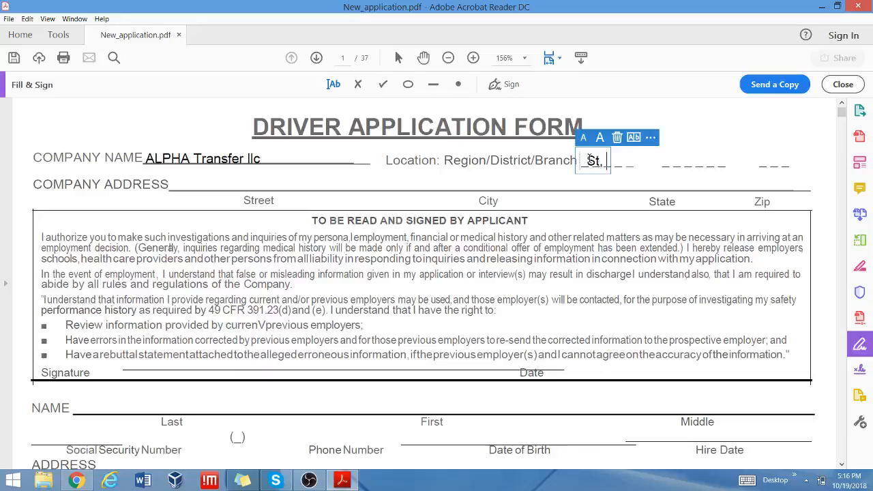
{"action": "type", "text": " Charles"}
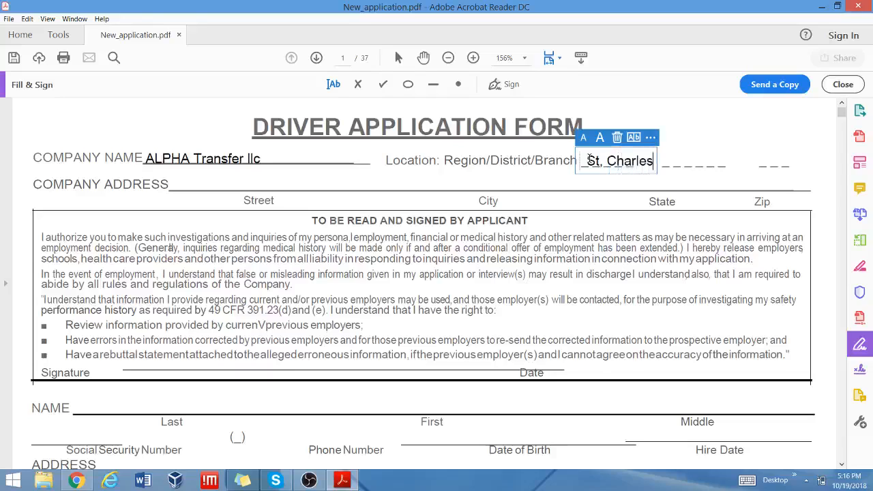
{"action": "left_click", "coordinate": [190, 183]}
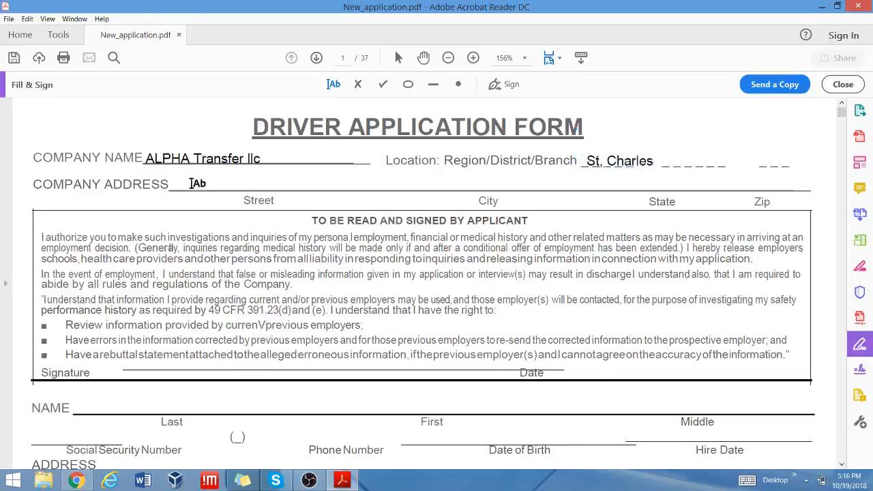
{"action": "left_click", "coordinate": [188, 182]}
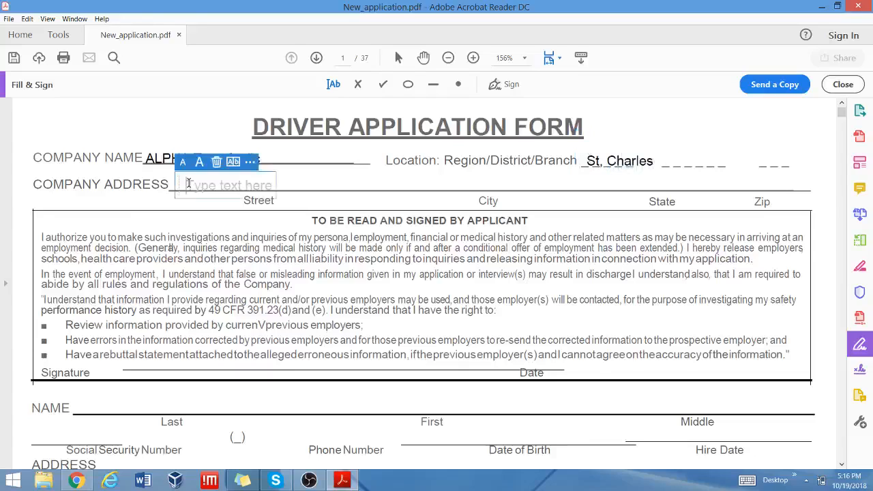
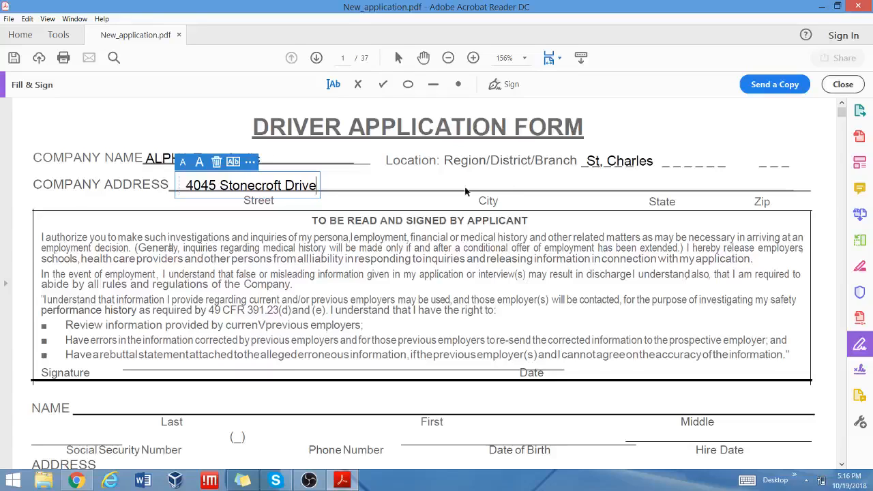
Fill the City blank with 'St, Charles' and State with MO, then scroll down.
{"action": "left_click", "coordinate": [452, 174]}
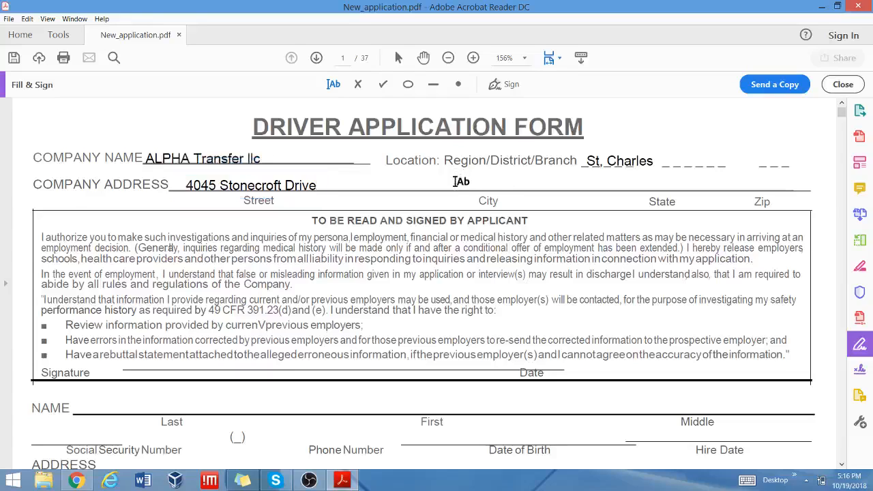
{"action": "left_click", "coordinate": [454, 181]}
{"action": "type", "text": "St"}
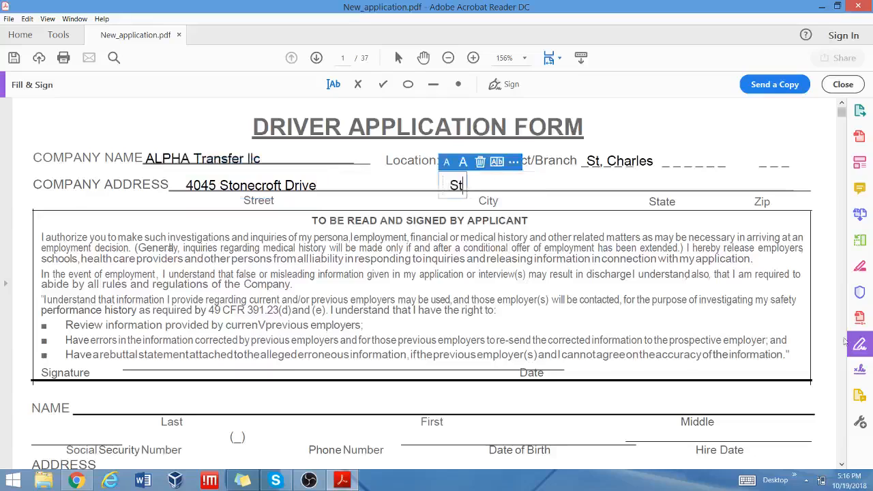
{"action": "type", "text": ", Char"}
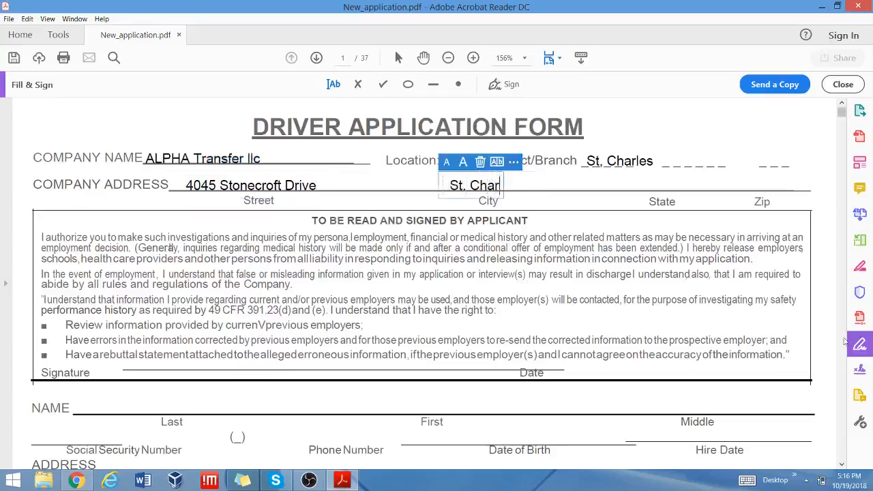
{"action": "type", "text": "les"}
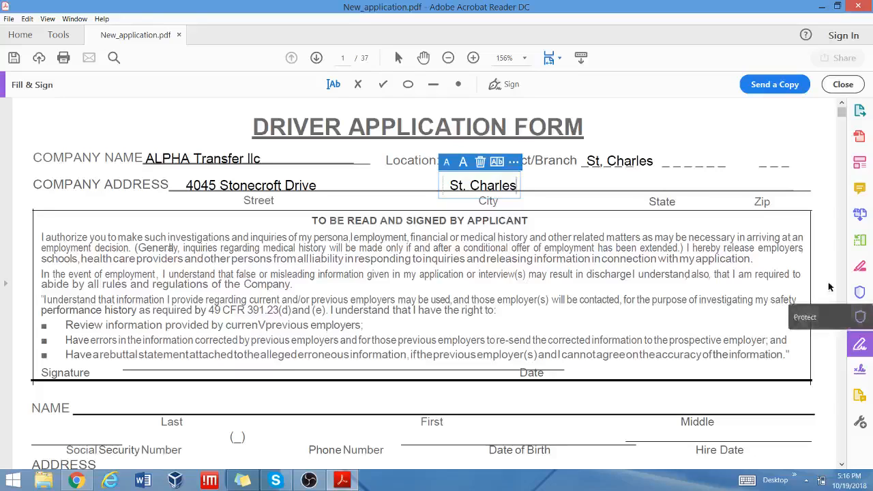
{"action": "left_click", "coordinate": [641, 185]}
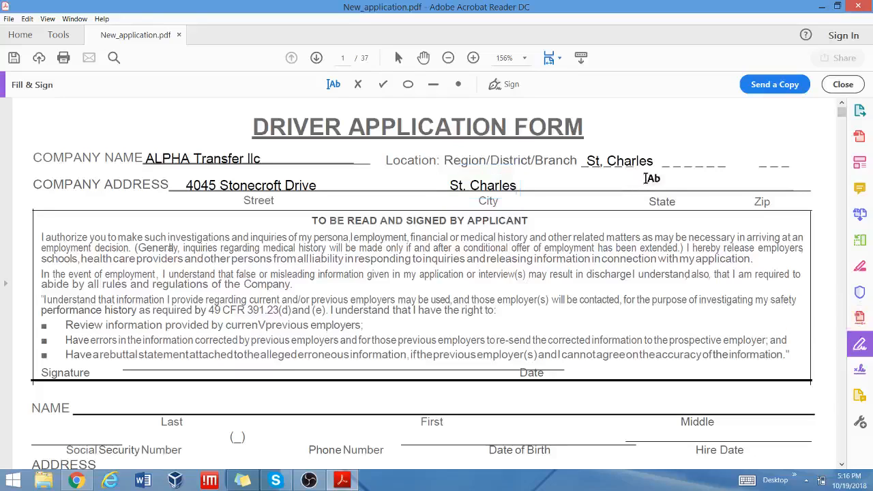
{"action": "left_click", "coordinate": [642, 184]}
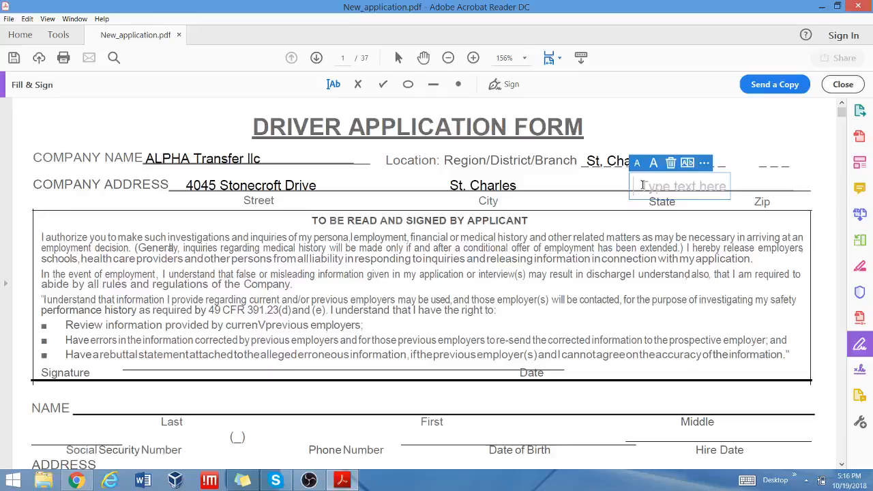
{"action": "type", "text": "MO"}
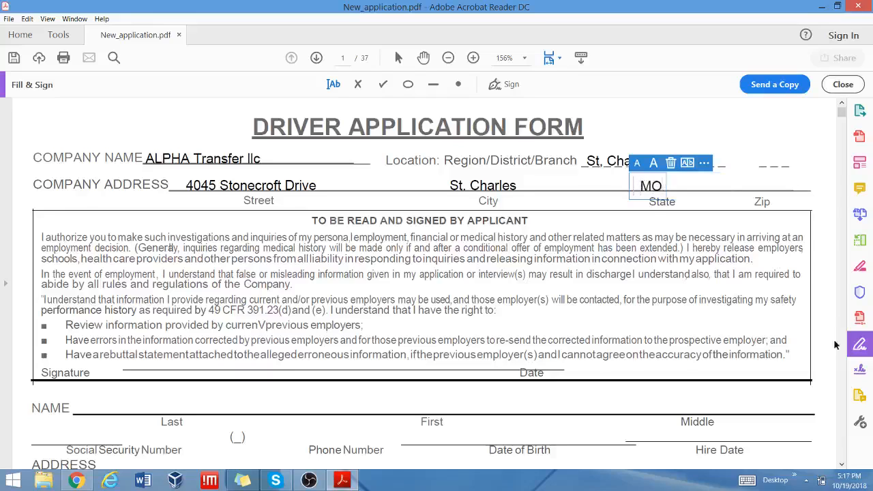
{"action": "left_click", "coordinate": [842, 465]}
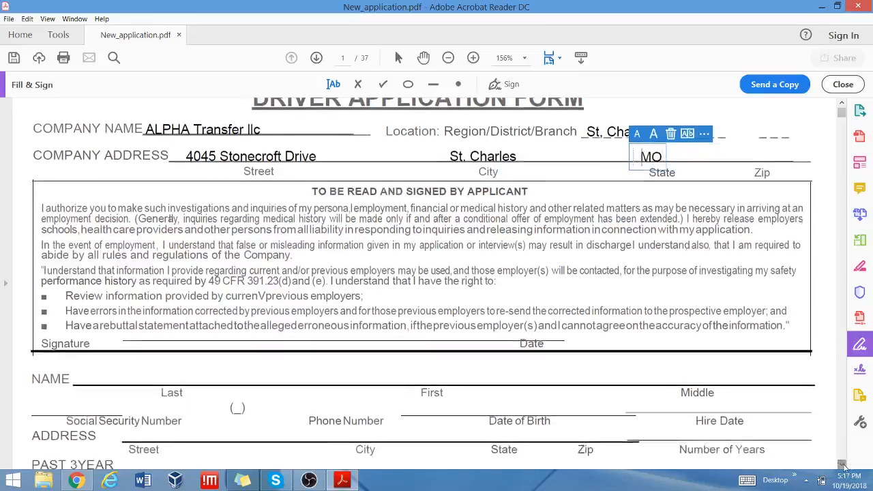
{"action": "left_click", "coordinate": [843, 466]}
{"action": "left_click", "coordinate": [843, 466]}
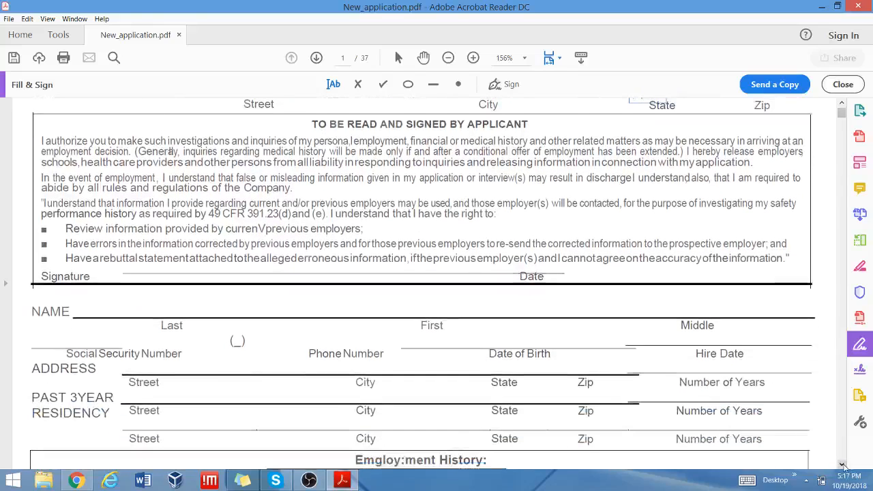
Place the saved signature on the authorization section's Signature line.
{"action": "left_click", "coordinate": [843, 465]}
{"action": "left_click", "coordinate": [843, 465]}
{"action": "left_click", "coordinate": [843, 465]}
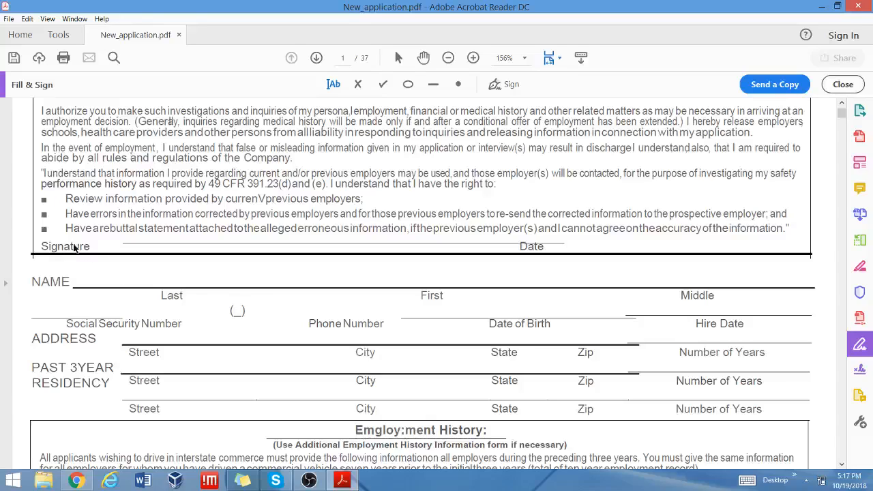
{"action": "left_click", "coordinate": [494, 85]}
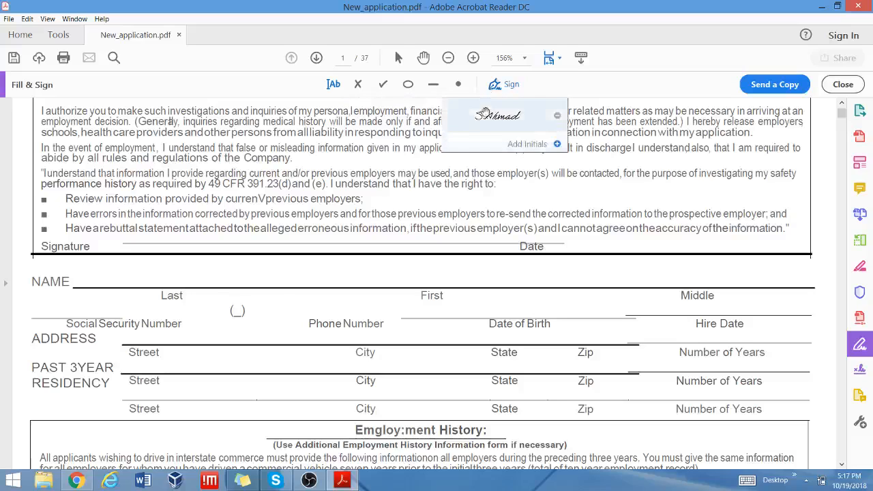
{"action": "left_click", "coordinate": [502, 112]}
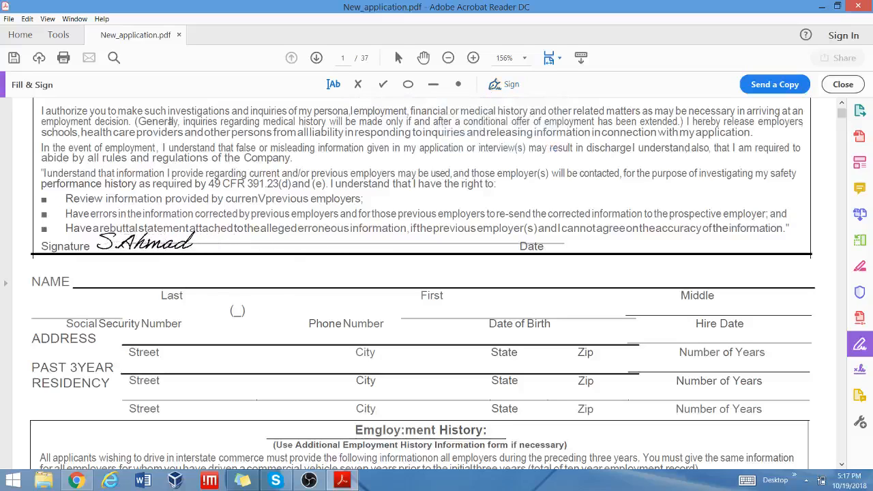
{"action": "left_click", "coordinate": [143, 242]}
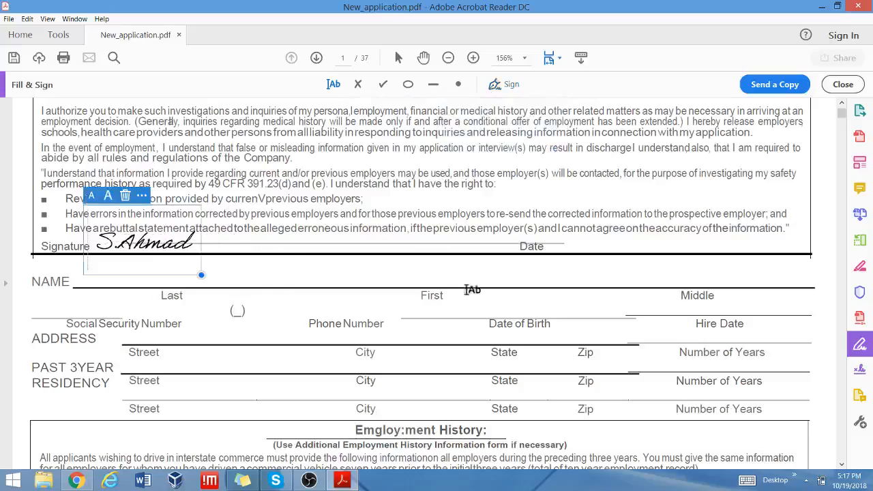
Add a text box beside Date, type 10/01/201, then erase it.
{"action": "left_click", "coordinate": [332, 84]}
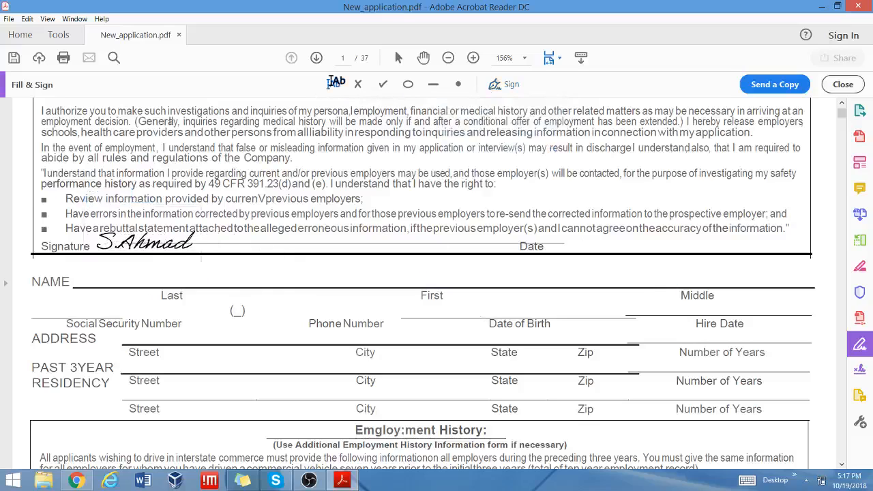
{"action": "left_click", "coordinate": [572, 250]}
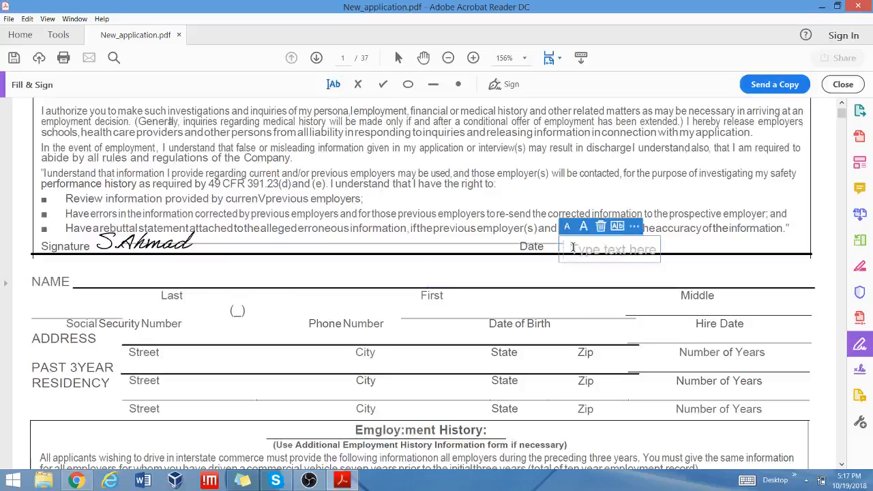
{"action": "type", "text": "10"}
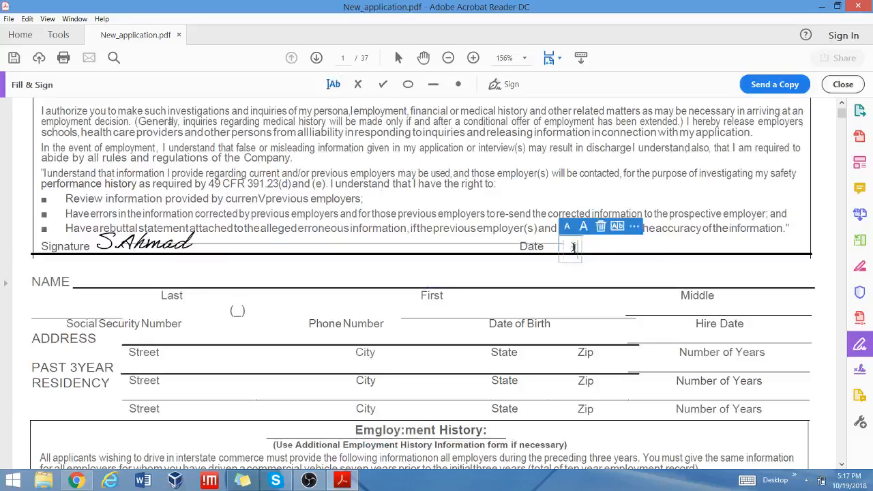
{"action": "type", "text": "/01/20"}
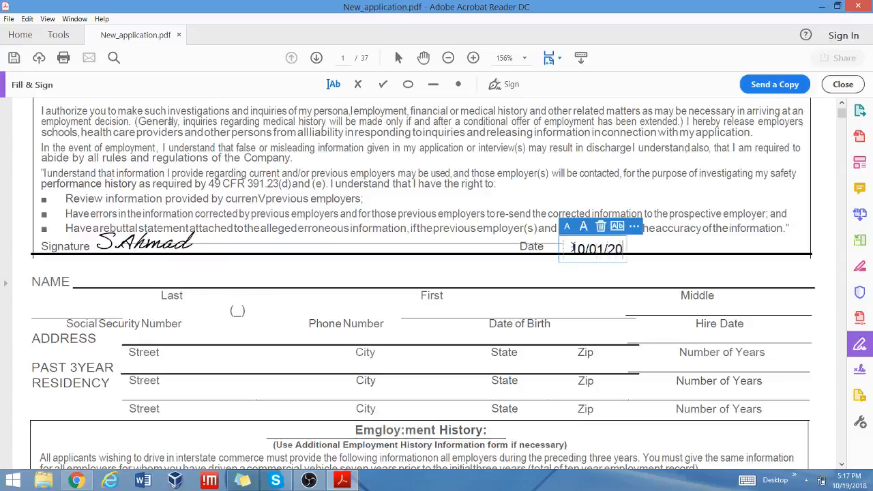
{"action": "type", "text": "1"}
{"action": "key", "text": "BackSpace"}
{"action": "key", "text": "BackSpace"}
{"action": "key", "text": "BackSpace"}
{"action": "key", "text": "BackSpace"}
{"action": "key", "text": "BackSpace"}
{"action": "key", "text": "BackSpace"}
{"action": "key", "text": "BackSpace"}
{"action": "key", "text": "BackSpace"}
{"action": "key", "text": "BackSpace"}
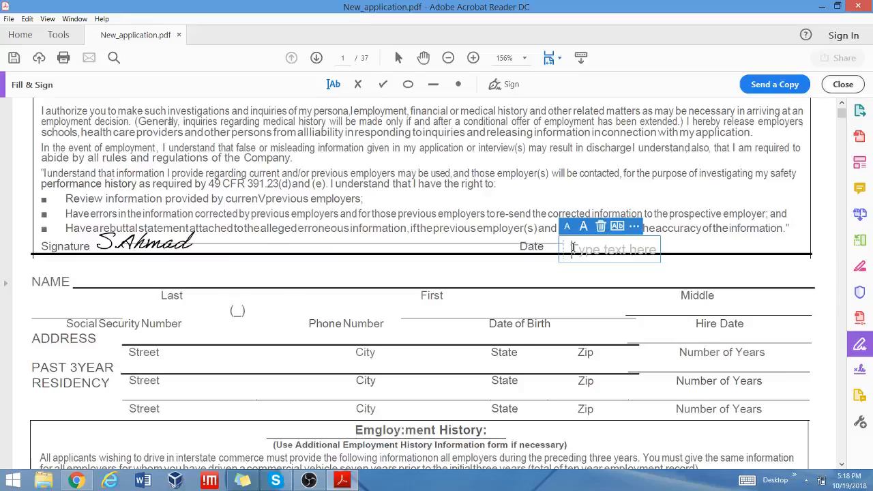
Remove the empty Date entry and enter the applicant's last name on the NAME line.
{"action": "left_click", "coordinate": [601, 227]}
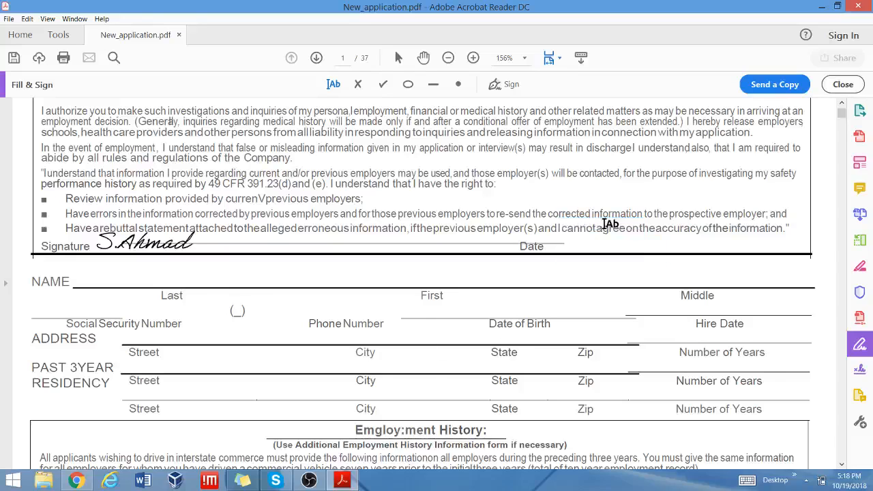
{"action": "left_click", "coordinate": [96, 276]}
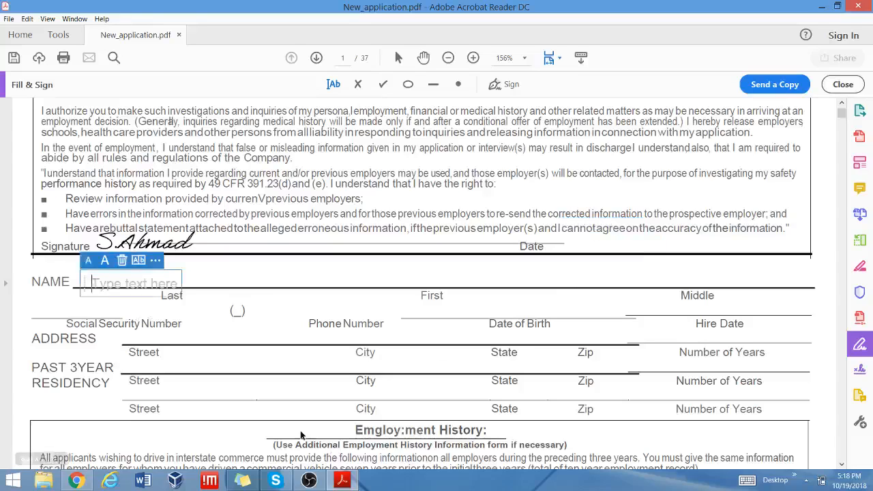
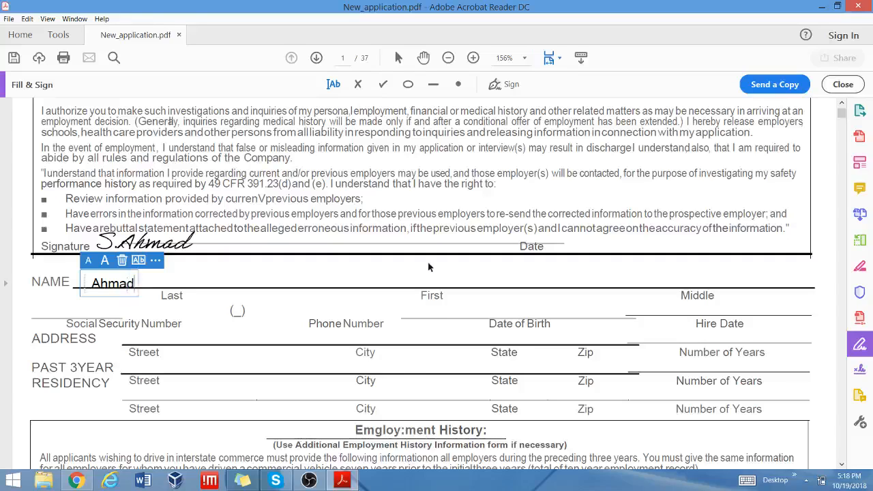
Enter the applicant's first name above First in a slightly larger font.
{"action": "left_click", "coordinate": [416, 285]}
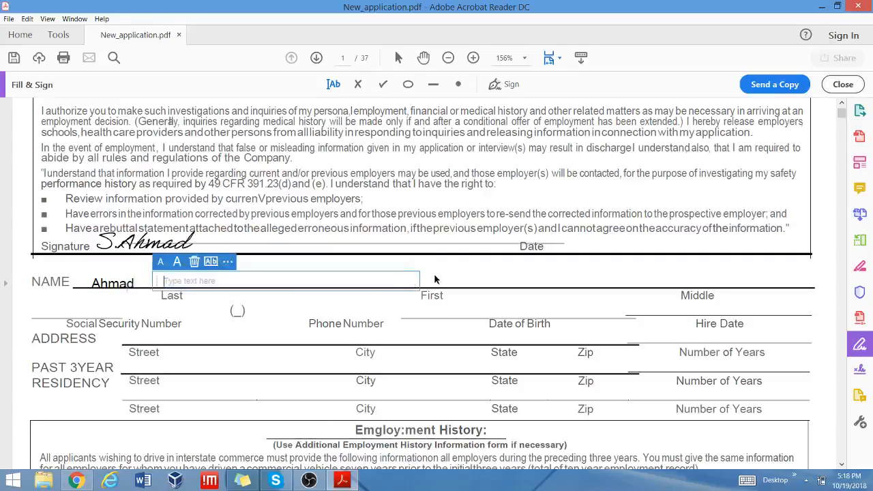
{"action": "left_click", "coordinate": [435, 279]}
{"action": "left_click", "coordinate": [413, 275]}
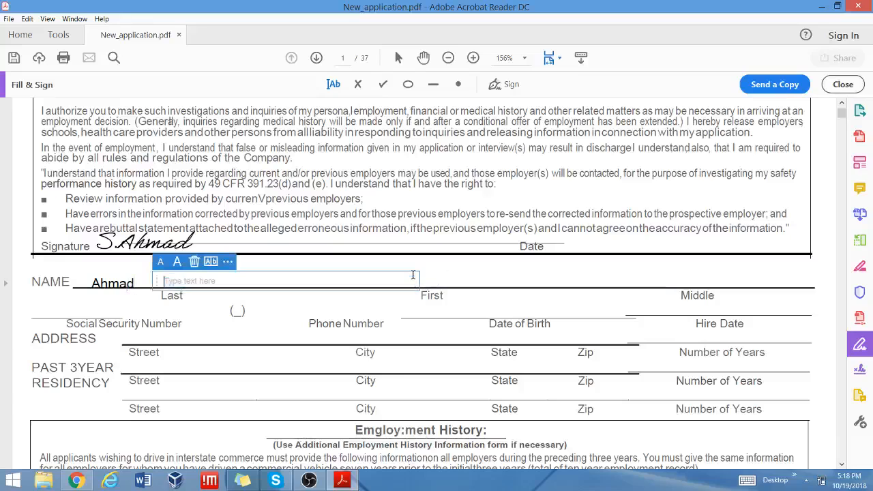
{"action": "left_click", "coordinate": [457, 287]}
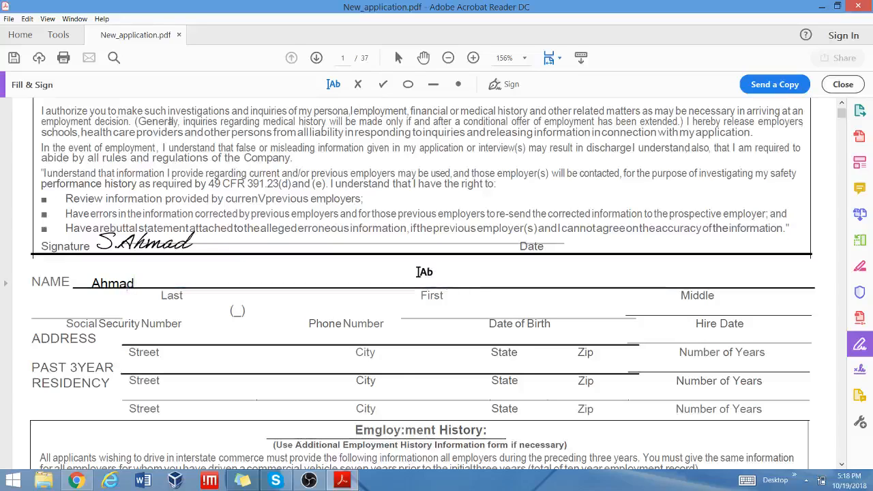
{"action": "left_click", "coordinate": [412, 269]}
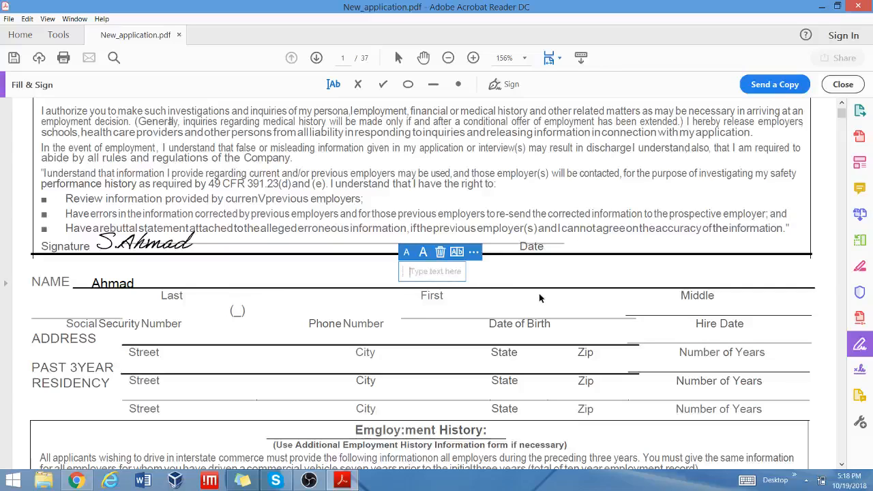
{"action": "type", "text": "A"}
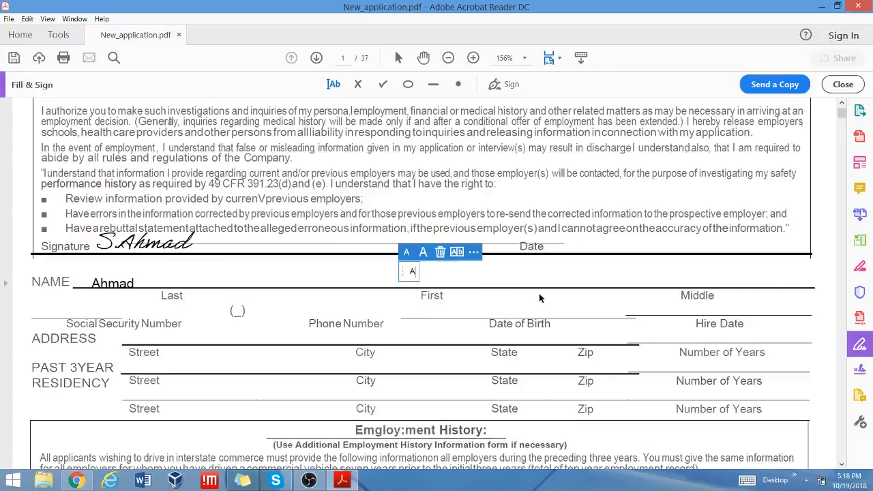
{"action": "key", "text": "BackSpace"}
{"action": "type", "text": "A"}
{"action": "key", "text": "BackSpace"}
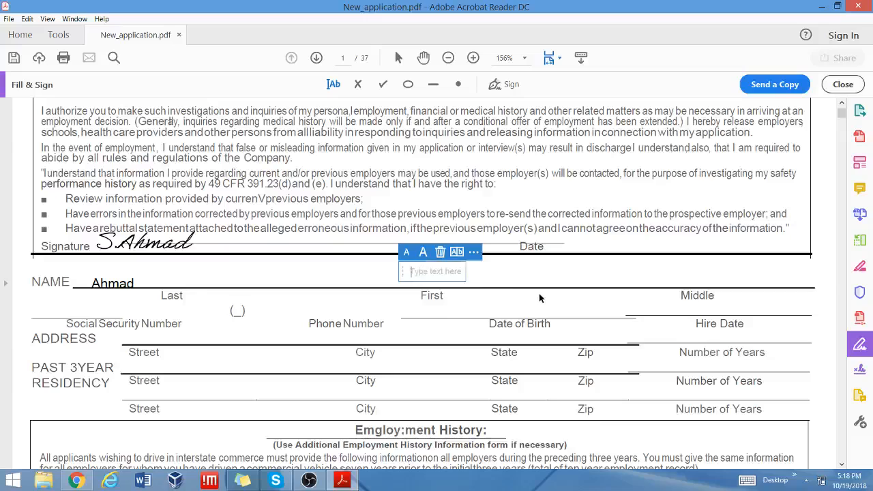
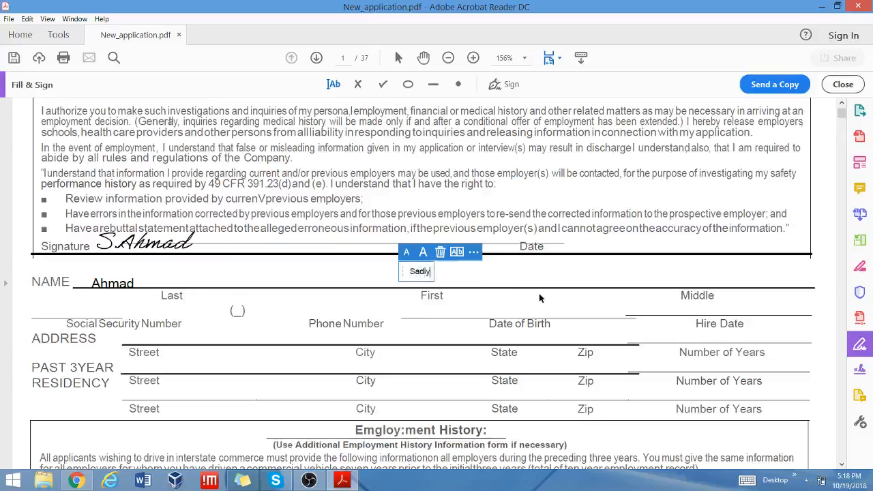
{"action": "left_click", "coordinate": [422, 252]}
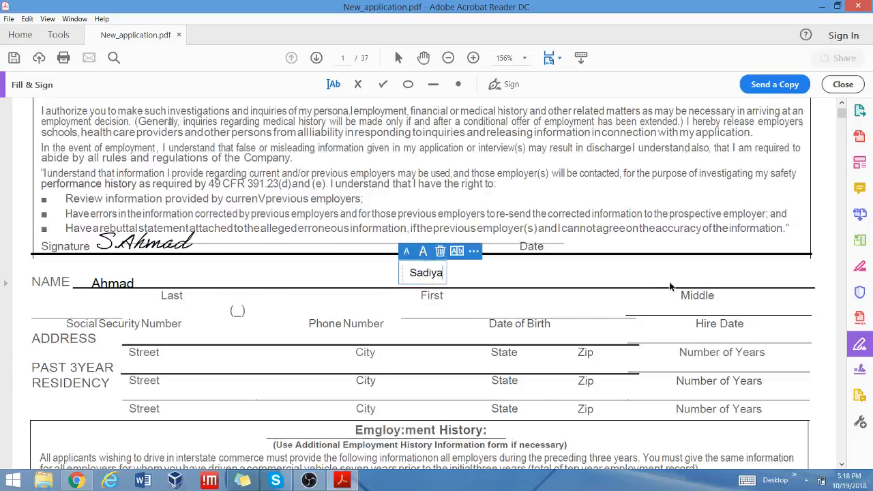
{"action": "left_click", "coordinate": [35, 314]}
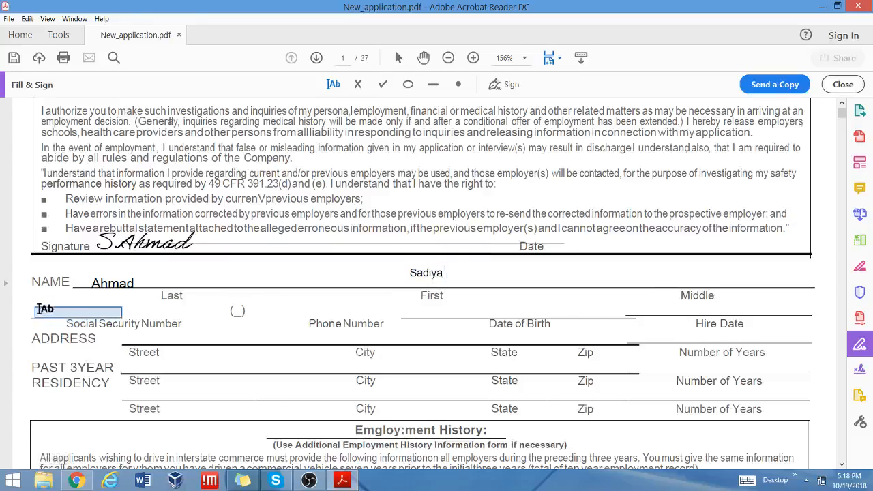
Fill Social Security with xxx-xxx-xxx, a masked phone number, and Date of Birth as Month/Day/Year.
{"action": "left_click", "coordinate": [38, 311]}
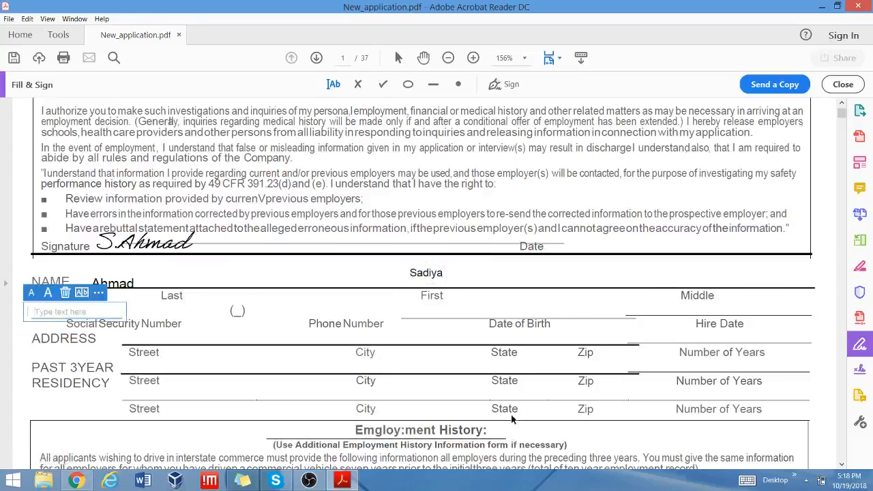
{"action": "type", "text": "xxx-"}
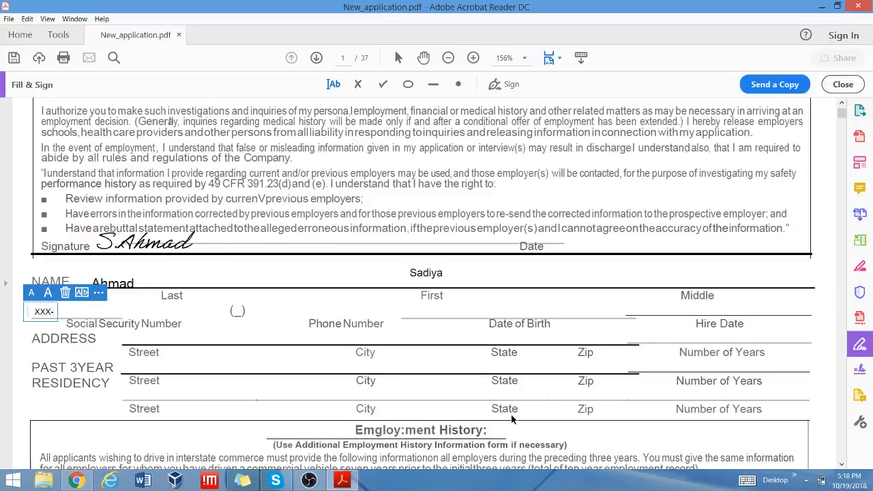
{"action": "type", "text": "xxx-xxx"}
{"action": "key", "text": "Escape"}
{"action": "left_click", "coordinate": [281, 311]}
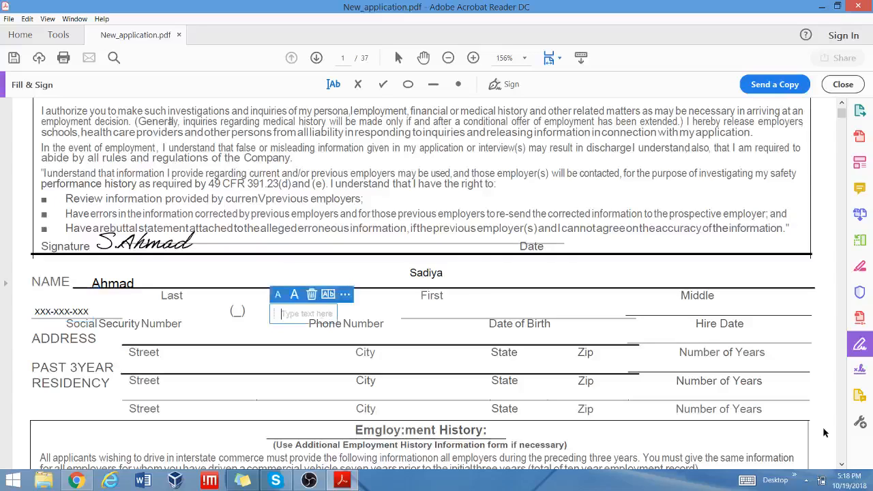
{"action": "type", "text": "314-XXX-XXXX"}
{"action": "left_click", "coordinate": [438, 311]}
{"action": "left_click", "coordinate": [458, 313]}
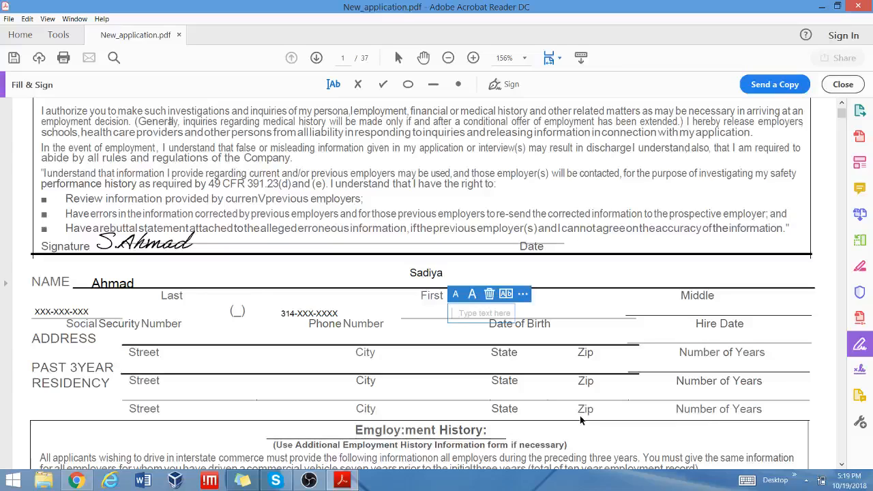
{"action": "type", "text": "Month/Day/Year"}
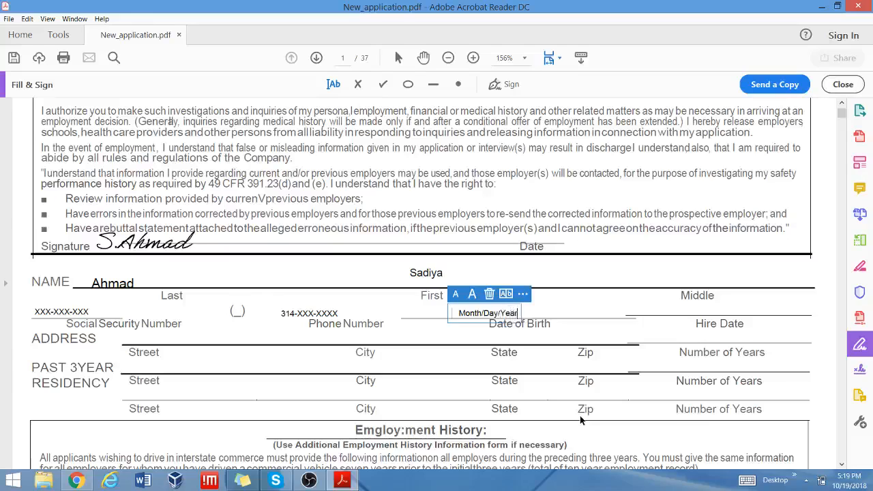
{"action": "left_click", "coordinate": [670, 309]}
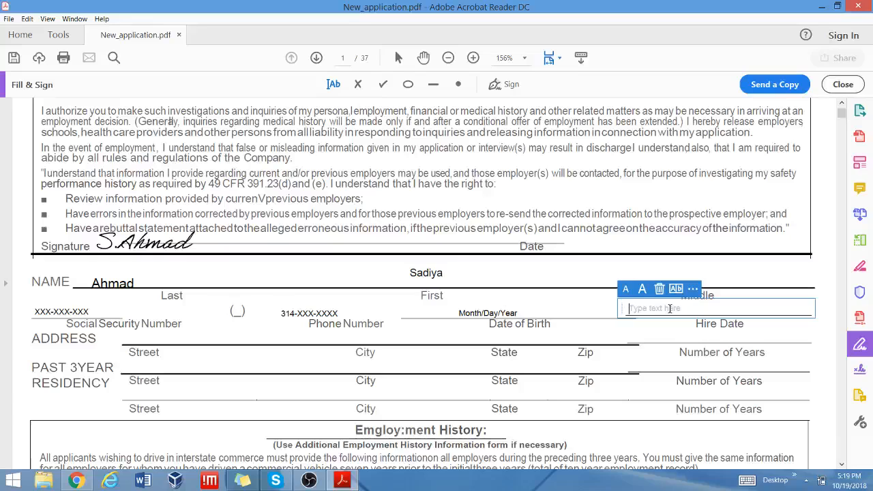
Type '1234, any drive/ave/...' as the ADDRESS street and 'City' above the City label.
{"action": "left_click", "coordinate": [193, 337]}
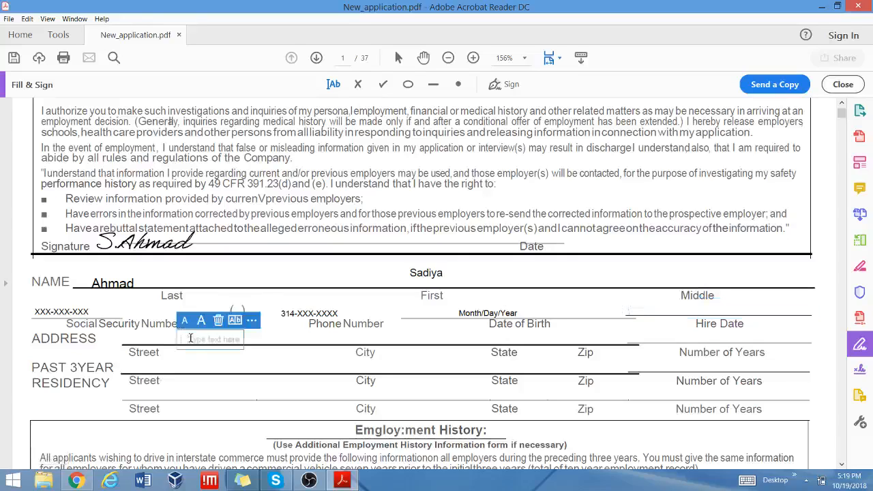
{"action": "type", "text": "1234"}
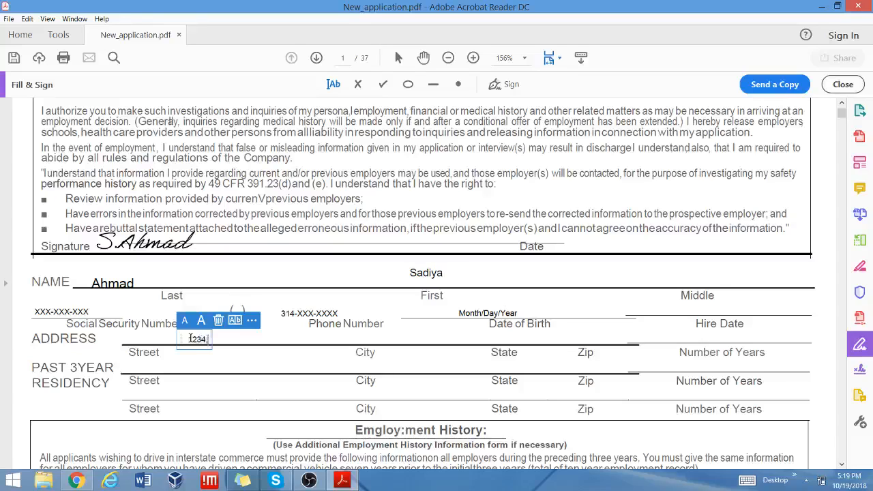
{"action": "type", "text": ", any drive/ave/"}
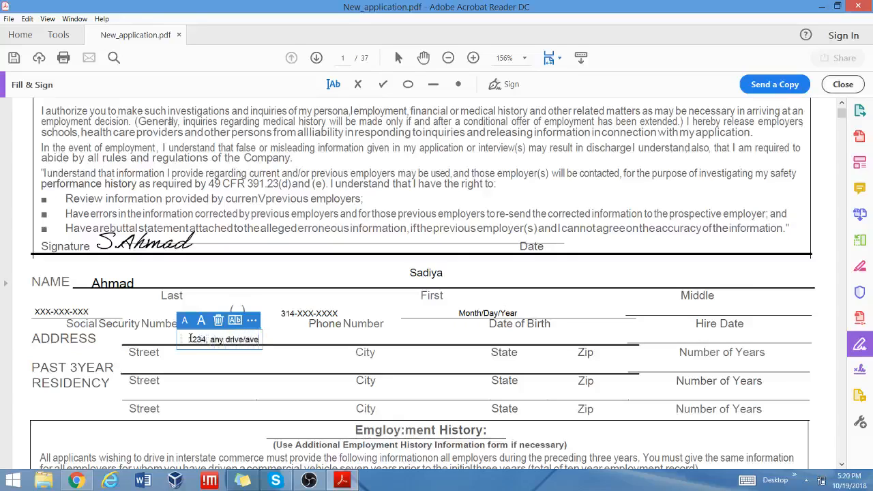
{"action": "type", "text": "...."}
{"action": "left_click", "coordinate": [336, 342]}
{"action": "left_click", "coordinate": [338, 341]}
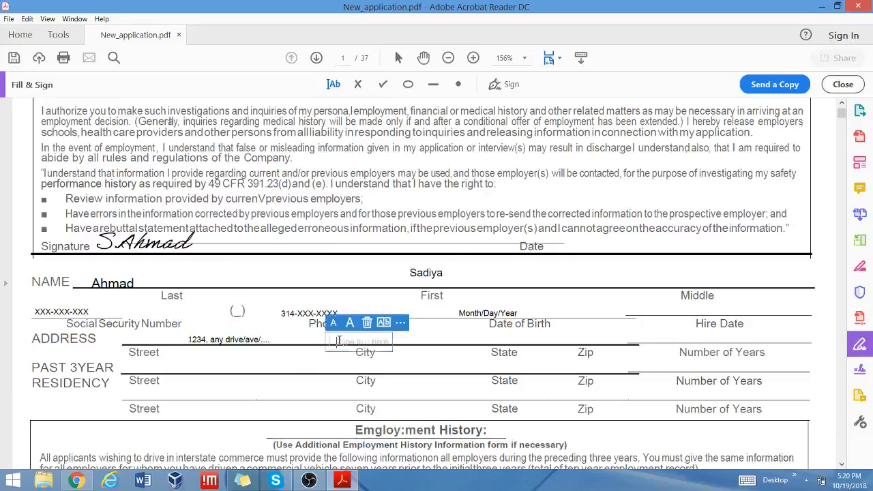
{"action": "type", "text": "City"}
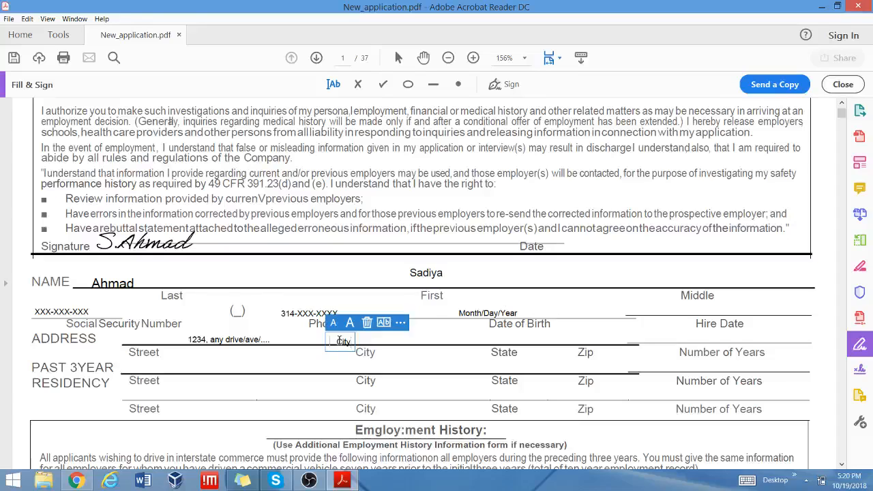
{"action": "left_click", "coordinate": [484, 344]}
{"action": "left_click", "coordinate": [478, 343]}
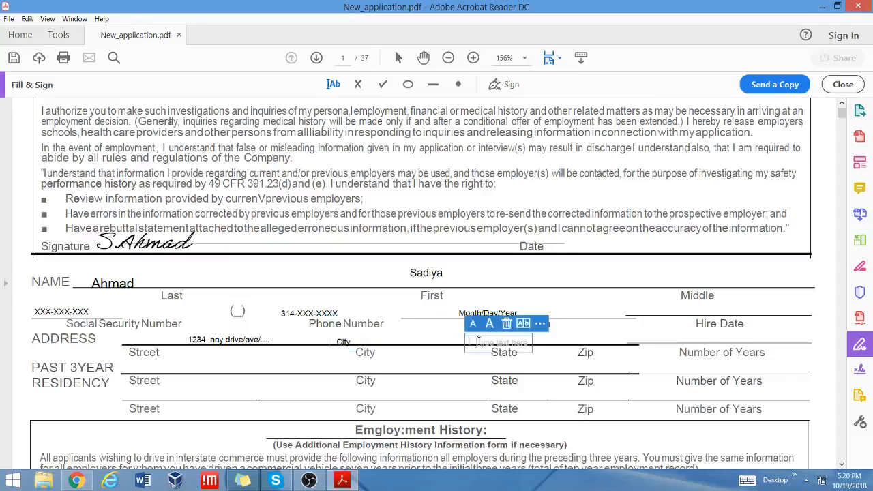
{"action": "left_click", "coordinate": [576, 339]}
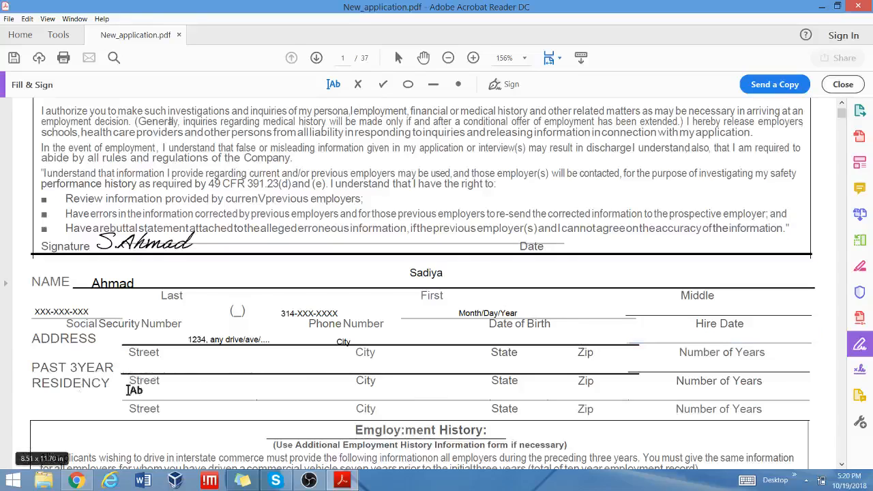
{"action": "left_click", "coordinate": [134, 369]}
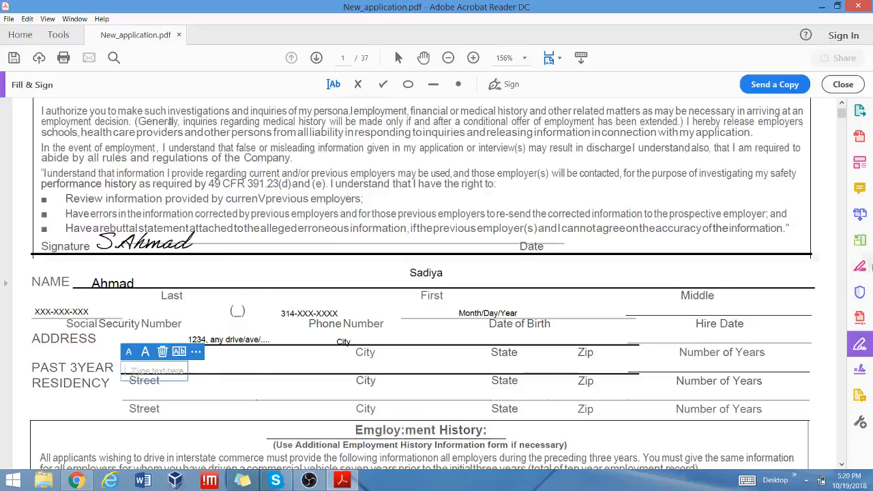
Enter 'ABC company' as the current employer's name.
{"action": "left_click", "coordinate": [843, 465]}
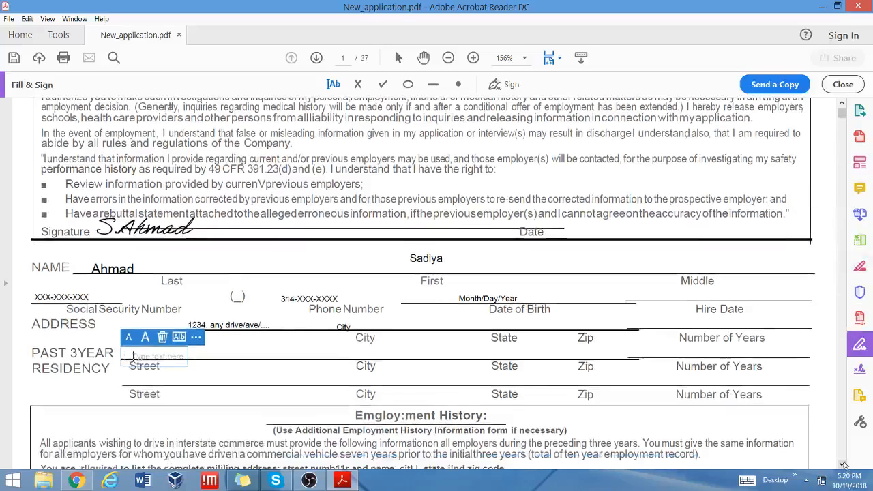
{"action": "left_click", "coordinate": [843, 464]}
{"action": "left_click", "coordinate": [843, 464]}
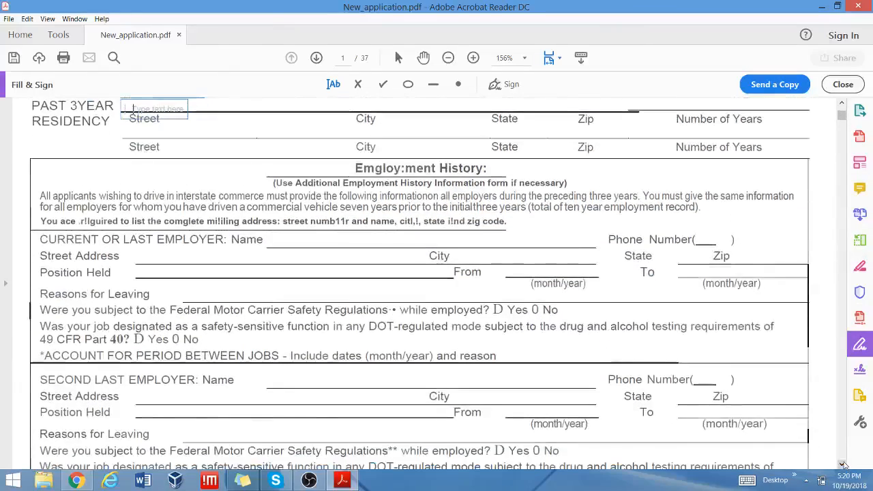
{"action": "left_click", "coordinate": [843, 465]}
{"action": "left_click", "coordinate": [843, 465]}
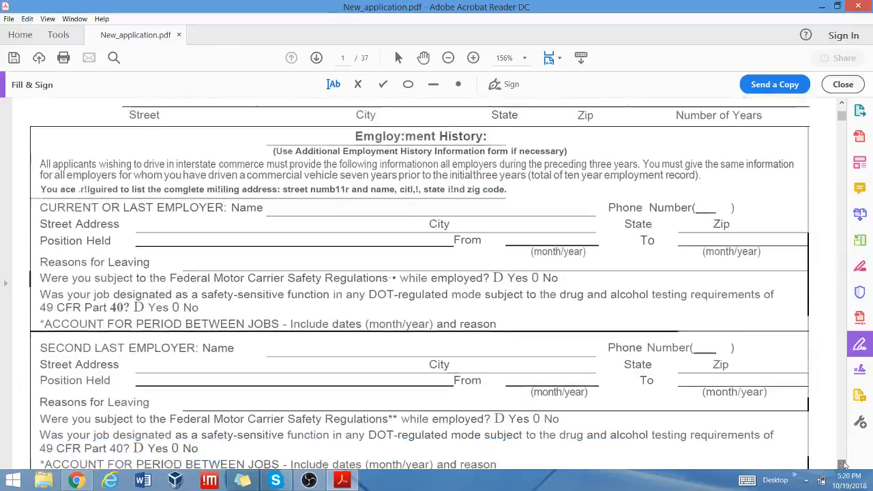
{"action": "left_click", "coordinate": [843, 464]}
{"action": "left_click", "coordinate": [843, 464]}
{"action": "left_click", "coordinate": [843, 465]}
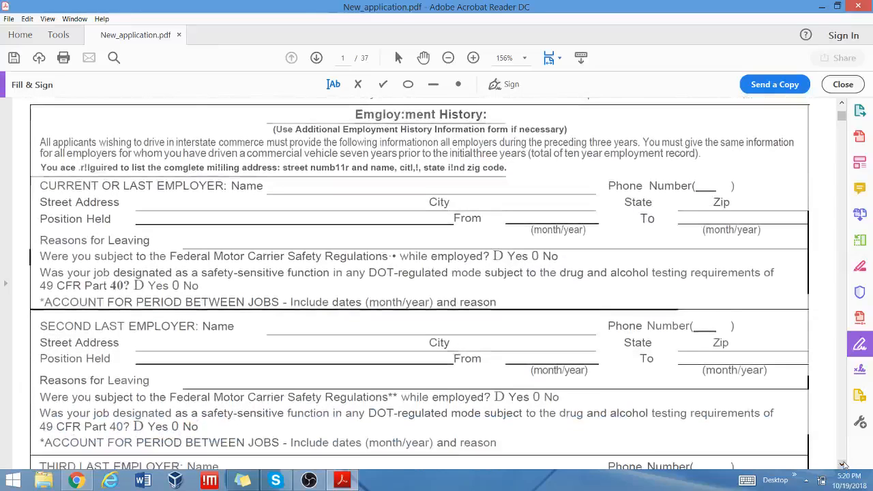
{"action": "left_click", "coordinate": [843, 464]}
{"action": "left_click", "coordinate": [843, 464]}
{"action": "left_click", "coordinate": [843, 465]}
{"action": "left_click", "coordinate": [843, 464]}
{"action": "left_click", "coordinate": [843, 465]}
{"action": "left_click", "coordinate": [843, 465]}
{"action": "left_click", "coordinate": [843, 465]}
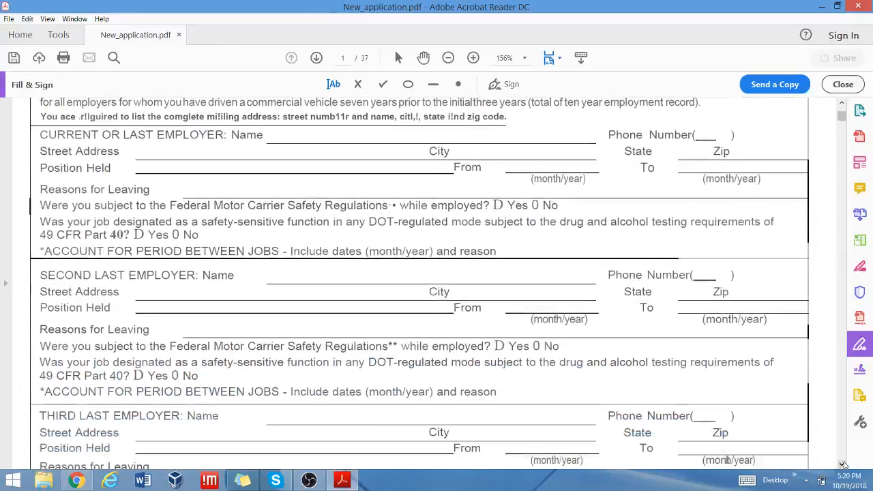
{"action": "left_click", "coordinate": [843, 464]}
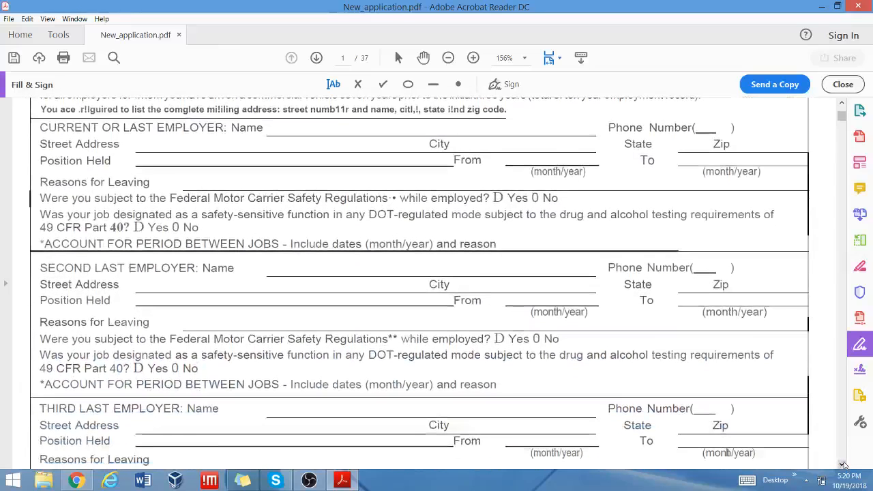
{"action": "left_click", "coordinate": [287, 130]}
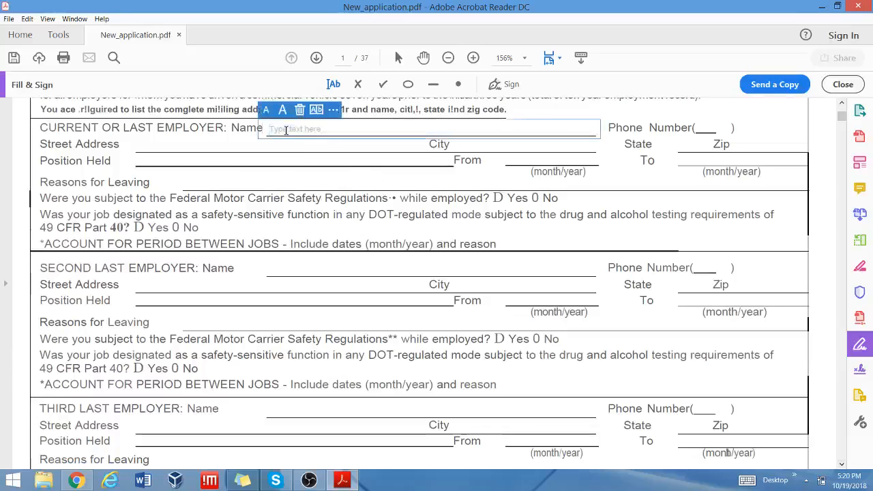
{"action": "type", "text": "AB"}
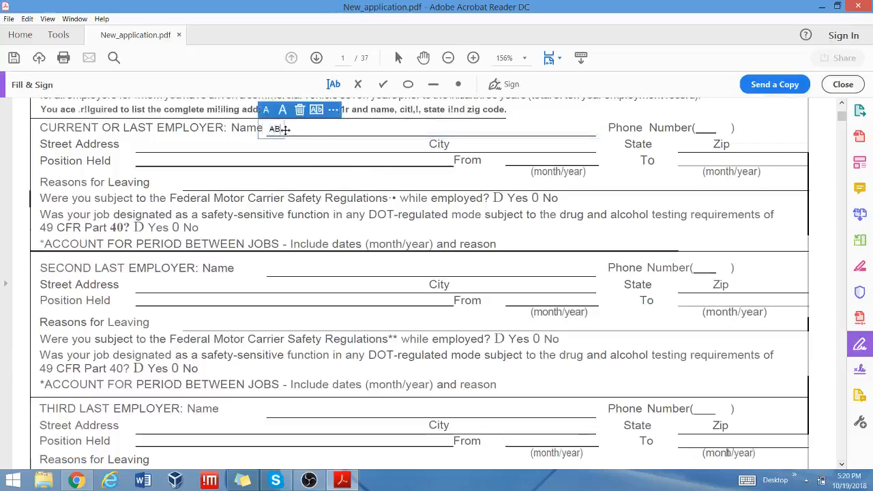
{"action": "type", "text": "C"}
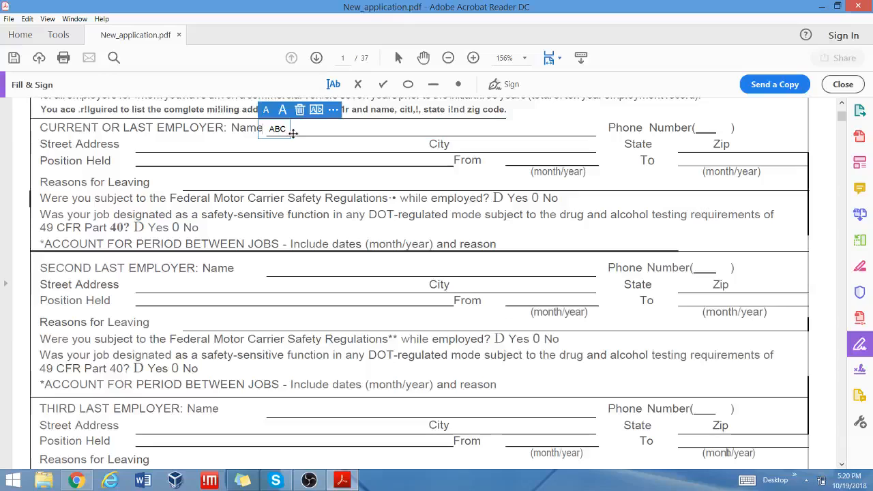
{"action": "type", "text": " company"}
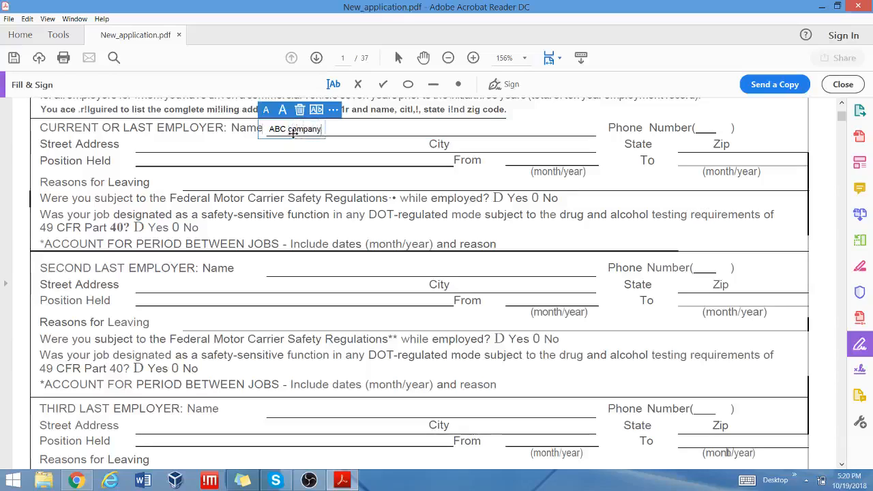
Fill Street Address with 'Company address' and Position Held with 'Driver'.
{"action": "left_click", "coordinate": [144, 146]}
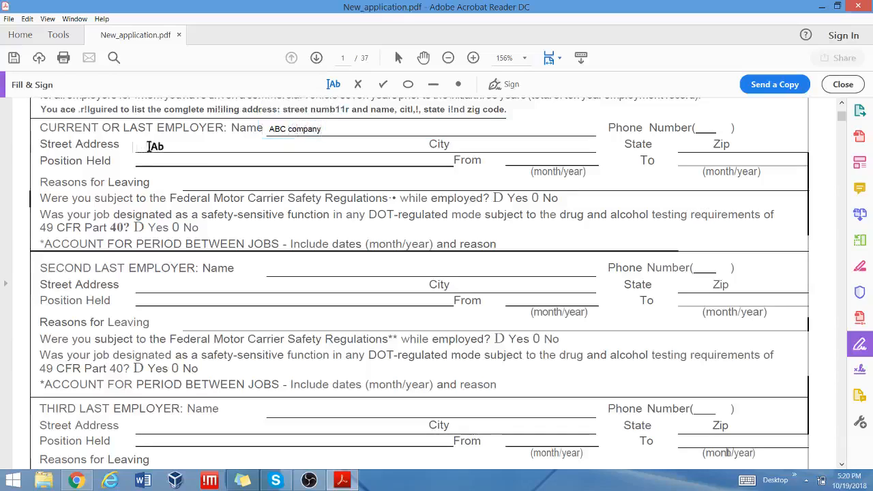
{"action": "left_click", "coordinate": [140, 148]}
{"action": "type", "text": "Company"}
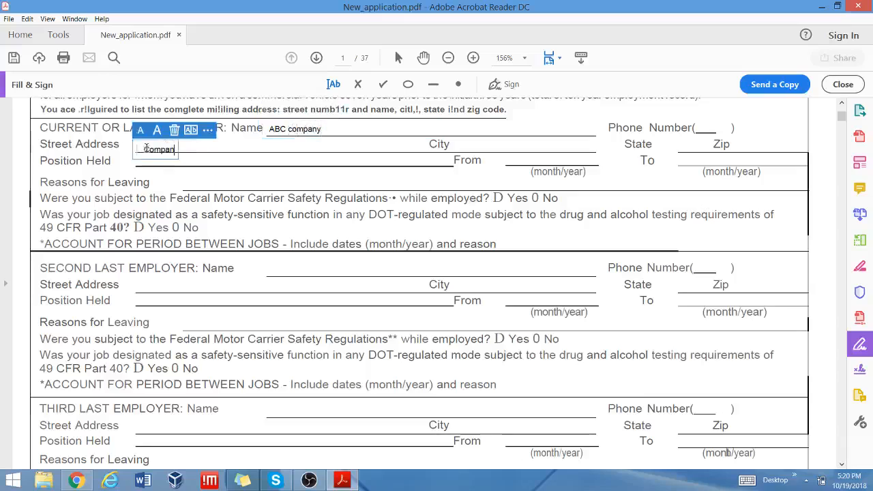
{"action": "type", "text": " address"}
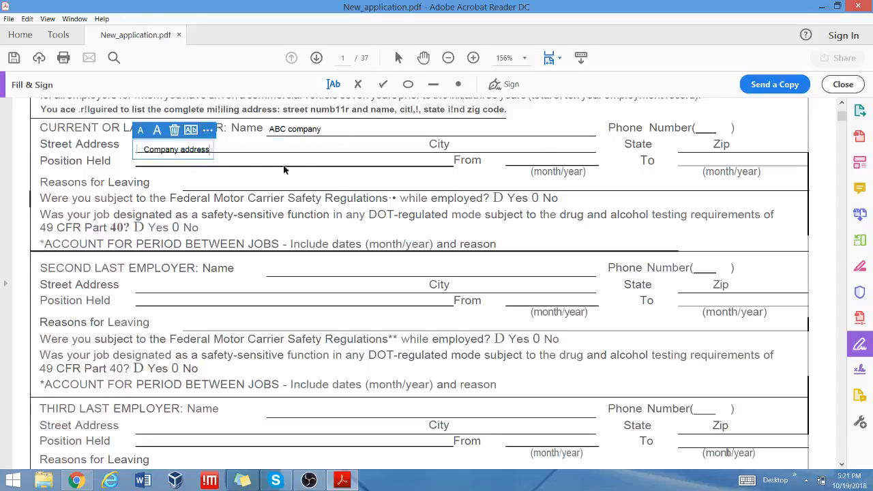
{"action": "left_click", "coordinate": [256, 164]}
{"action": "left_click", "coordinate": [229, 164]}
{"action": "type", "text": "D"}
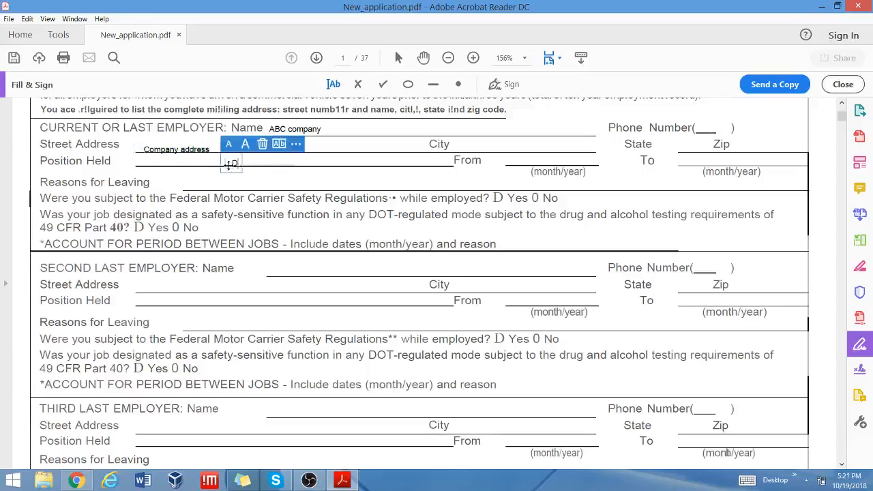
{"action": "type", "text": "river"}
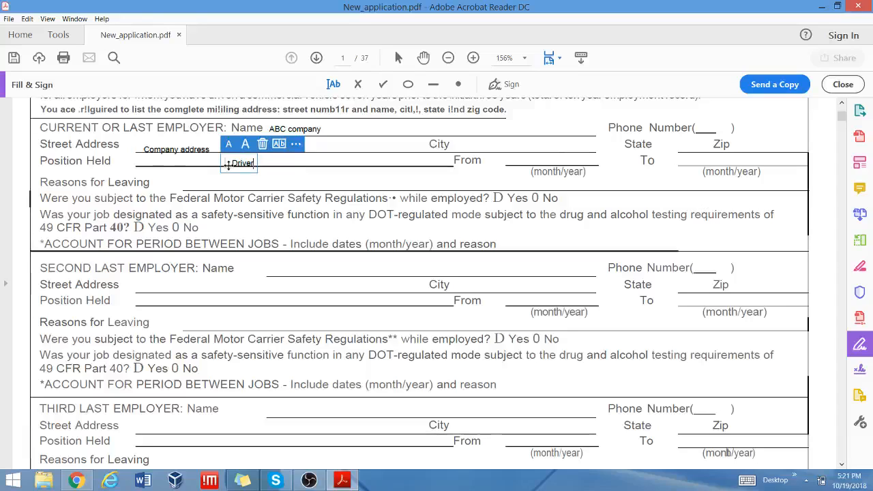
Type 'Quit', From 10/2016 and To 02/2017, then erase each, leaving them blank.
{"action": "left_click", "coordinate": [272, 185]}
{"action": "left_click", "coordinate": [272, 182]}
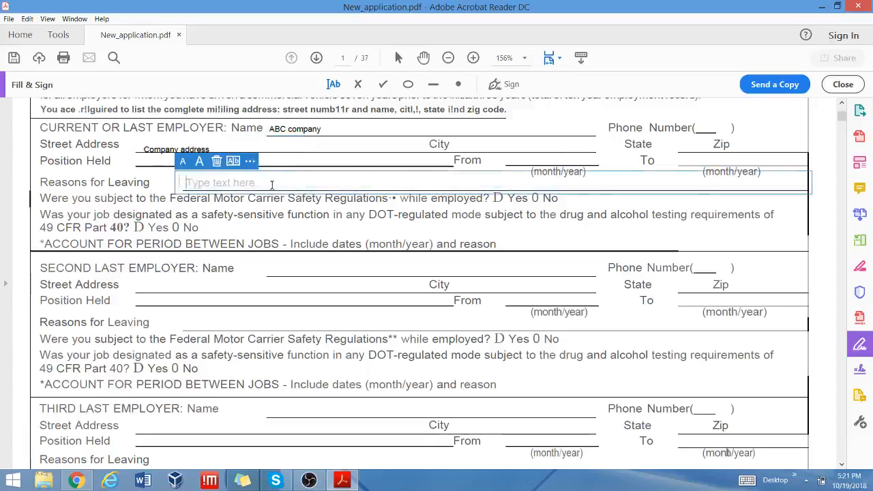
{"action": "type", "text": "Quit"}
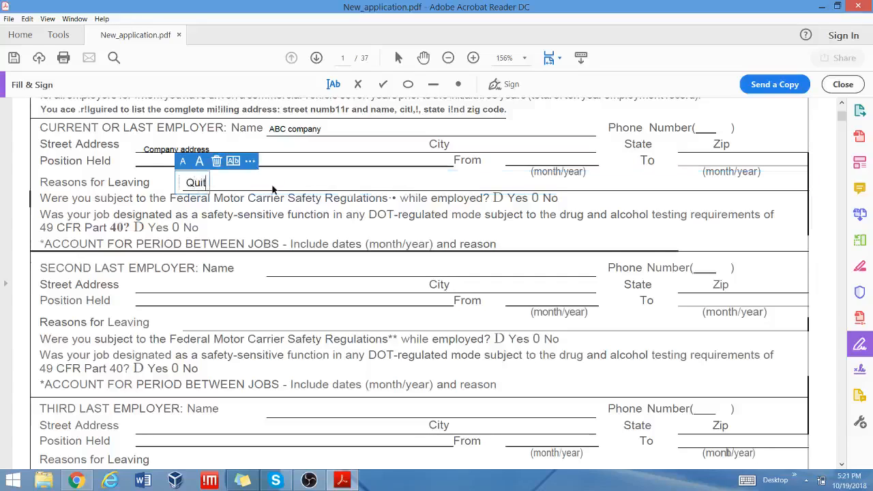
{"action": "key", "text": "BackSpace"}
{"action": "key", "text": "BackSpace"}
{"action": "key", "text": "BackSpace"}
{"action": "key", "text": "BackSpace"}
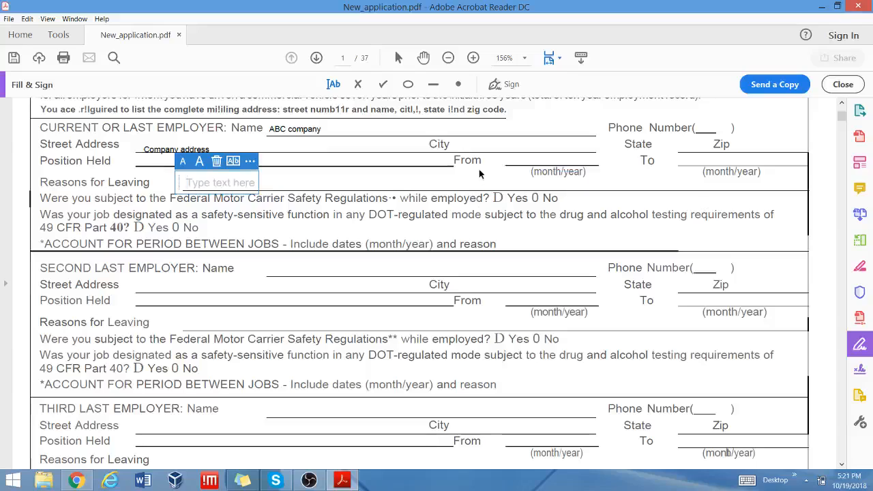
{"action": "left_click", "coordinate": [525, 161]}
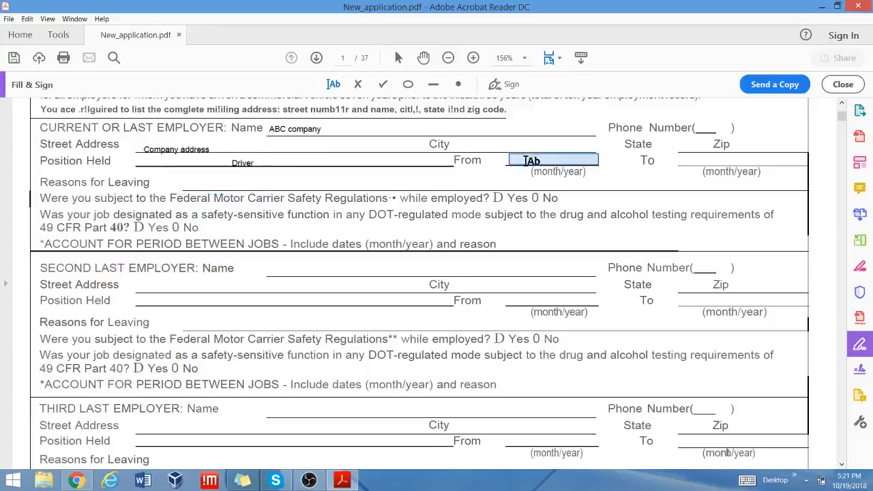
{"action": "left_click", "coordinate": [525, 161]}
{"action": "type", "text": "10"}
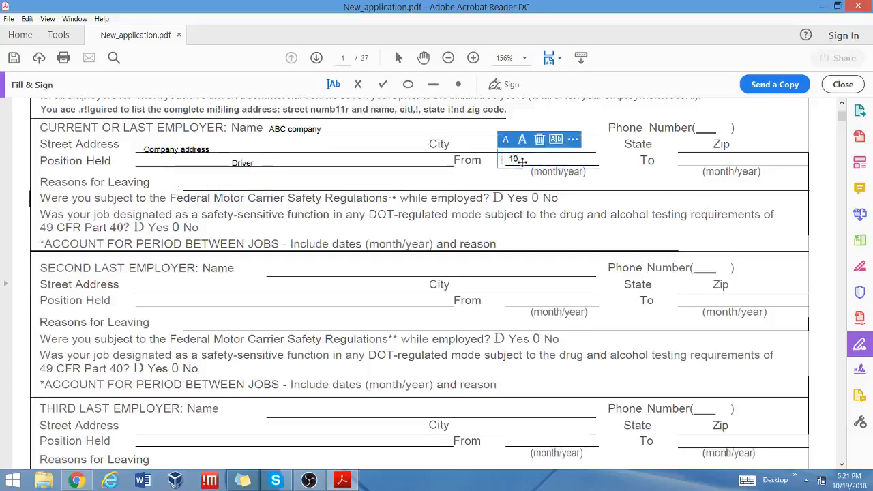
{"action": "type", "text": "/"}
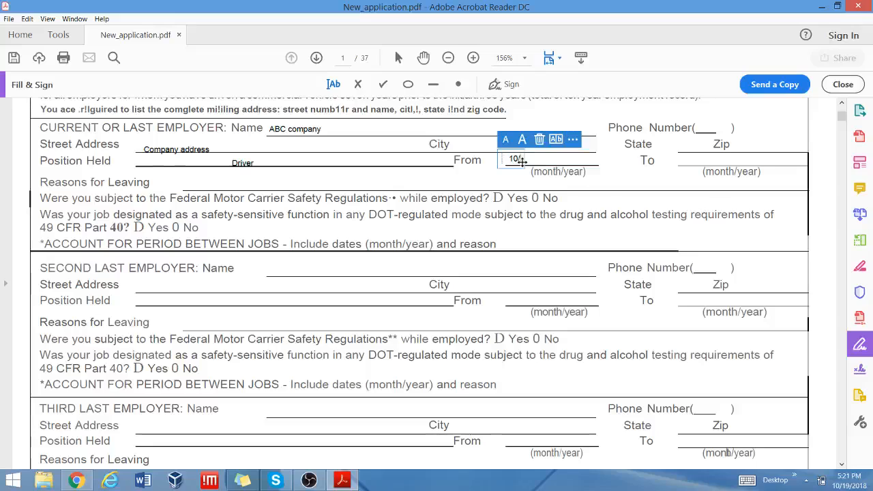
{"action": "type", "text": "2016"}
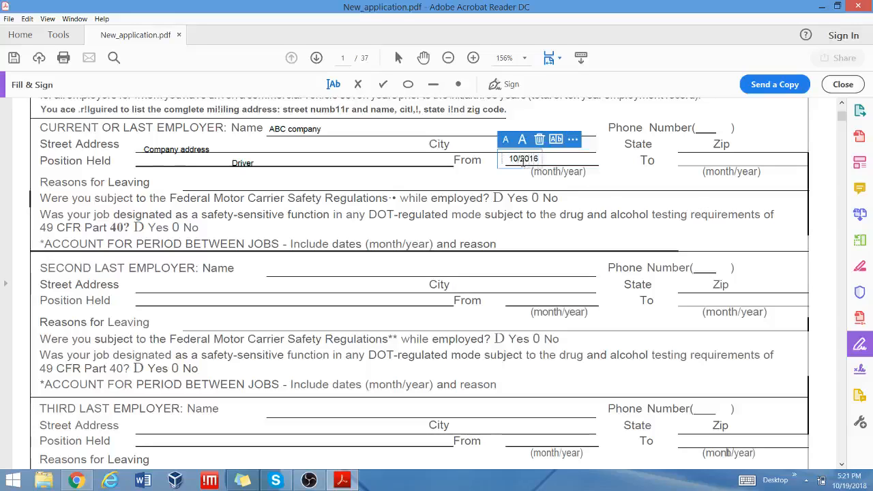
{"action": "key", "text": "BackSpace"}
{"action": "key", "text": "BackSpace"}
{"action": "key", "text": "BackSpace"}
{"action": "key", "text": "BackSpace"}
{"action": "key", "text": "BackSpace"}
{"action": "key", "text": "BackSpace"}
{"action": "left_click", "coordinate": [702, 161]}
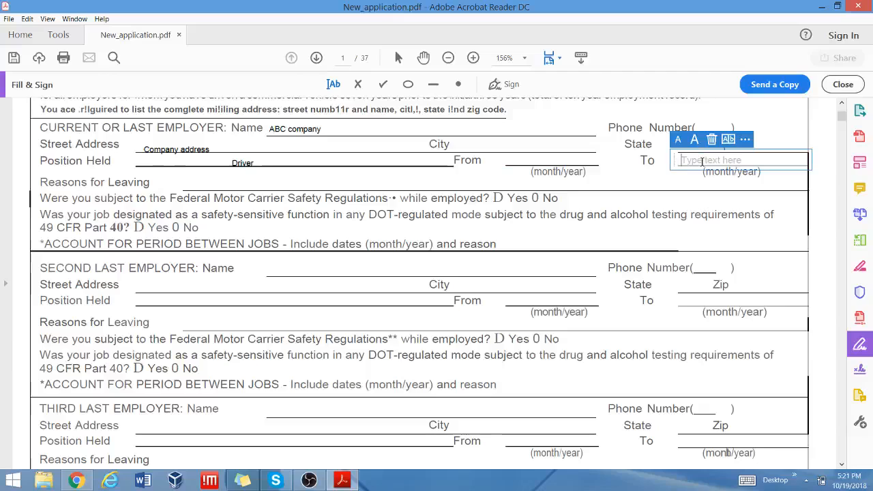
{"action": "type", "text": "02/2017"}
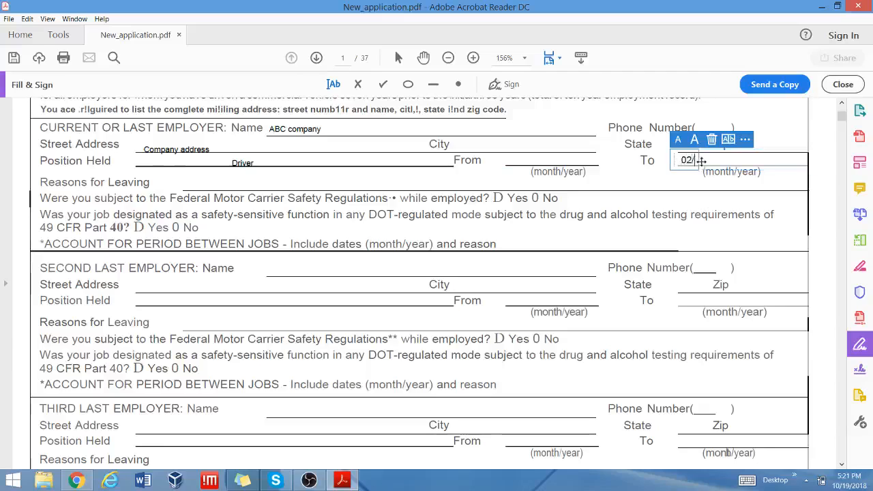
{"action": "key", "text": "BackSpace"}
{"action": "key", "text": "BackSpace"}
{"action": "key", "text": "BackSpace"}
{"action": "key", "text": "BackSpace"}
{"action": "key", "text": "BackSpace"}
{"action": "key", "text": "BackSpace"}
{"action": "key", "text": "BackSpace"}
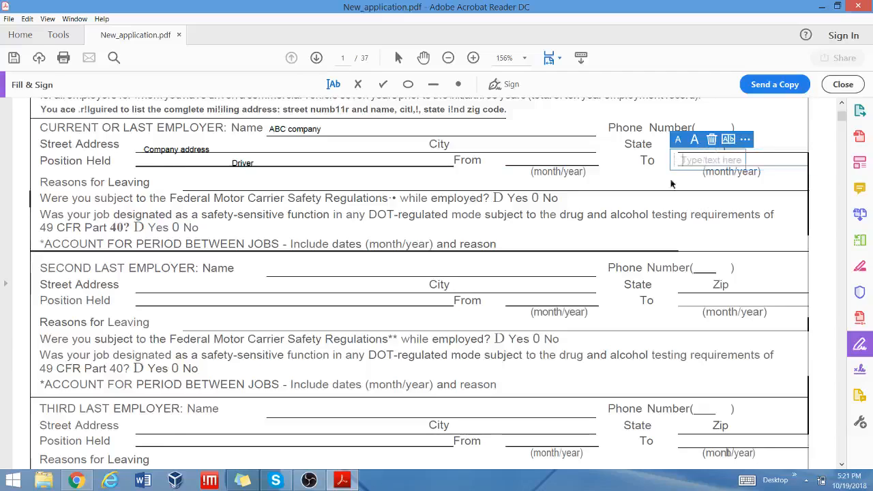
{"action": "scroll", "coordinate": [633, 210], "scroll_direction": "down", "scroll_amount": 3}
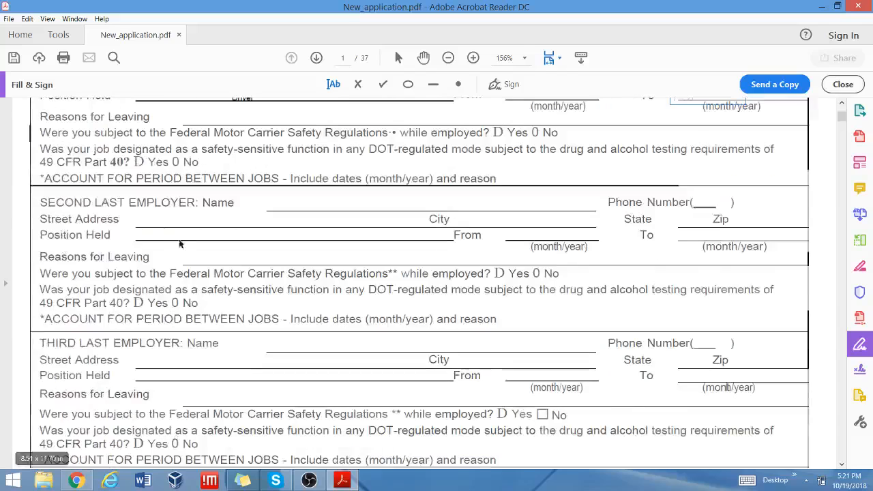
Scroll past the Experience, Accident and Convictions tables to page 2's License Information.
{"action": "scroll", "coordinate": [252, 193], "scroll_direction": "down", "scroll_amount": 6}
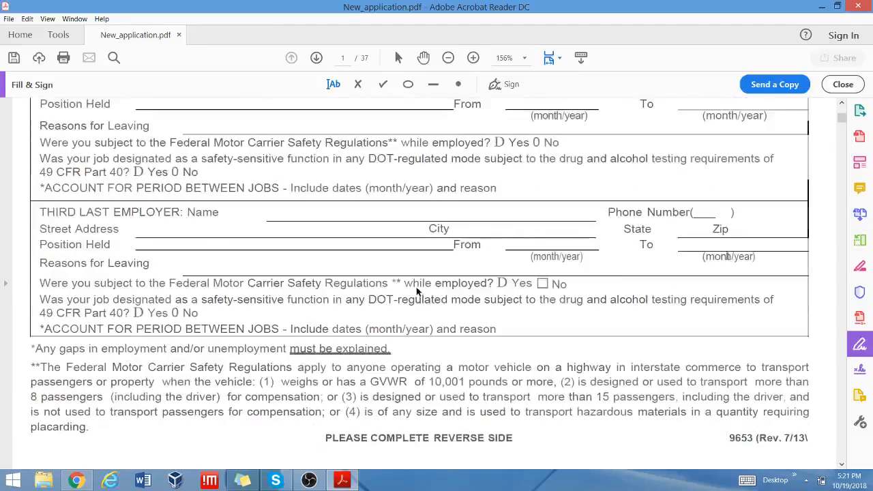
{"action": "scroll", "coordinate": [418, 289], "scroll_direction": "down", "scroll_amount": 17}
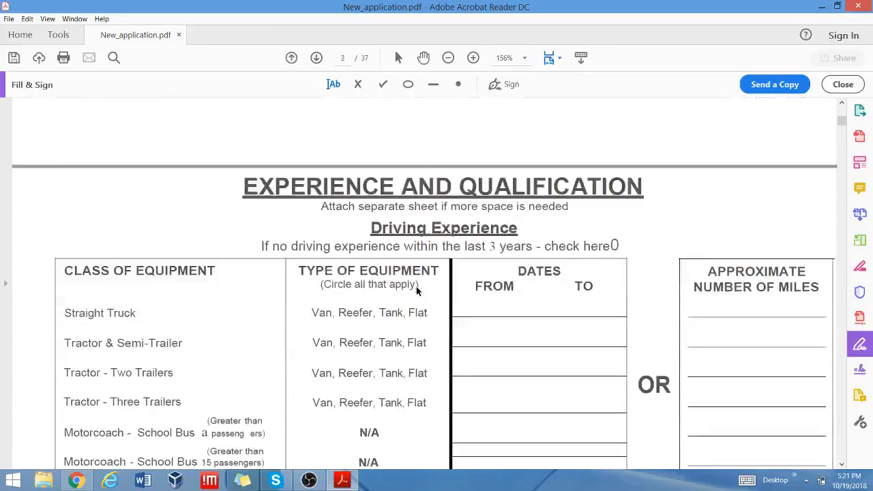
{"action": "scroll", "coordinate": [417, 290], "scroll_direction": "down", "scroll_amount": 2}
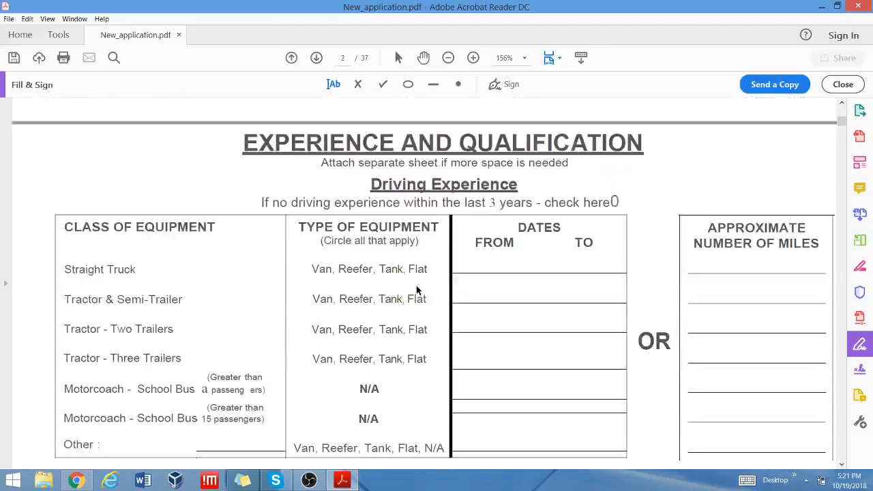
{"action": "scroll", "coordinate": [418, 289], "scroll_direction": "down", "scroll_amount": 1}
{"action": "scroll", "coordinate": [418, 291], "scroll_direction": "down", "scroll_amount": 5}
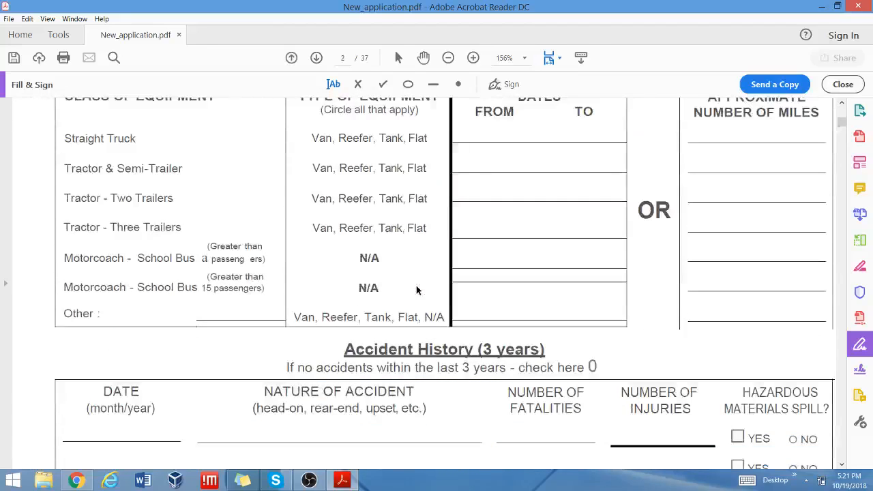
{"action": "scroll", "coordinate": [418, 290], "scroll_direction": "down", "scroll_amount": 4}
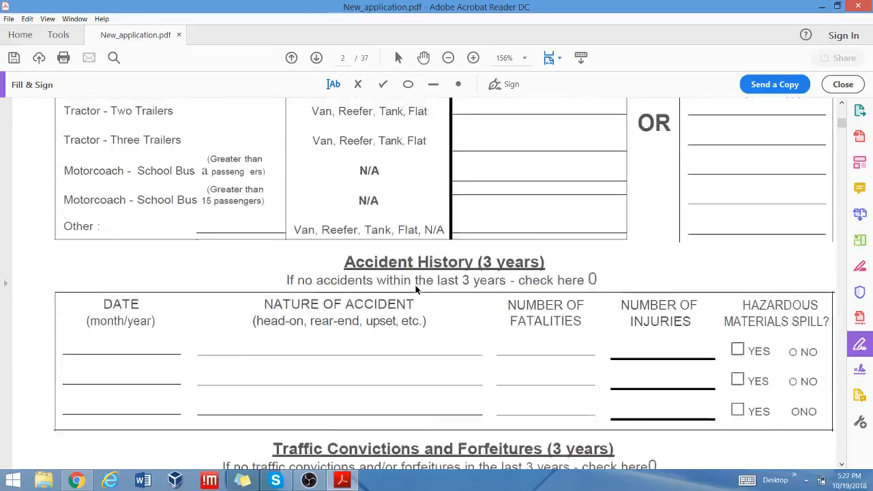
{"action": "scroll", "coordinate": [418, 289], "scroll_direction": "down", "scroll_amount": 2}
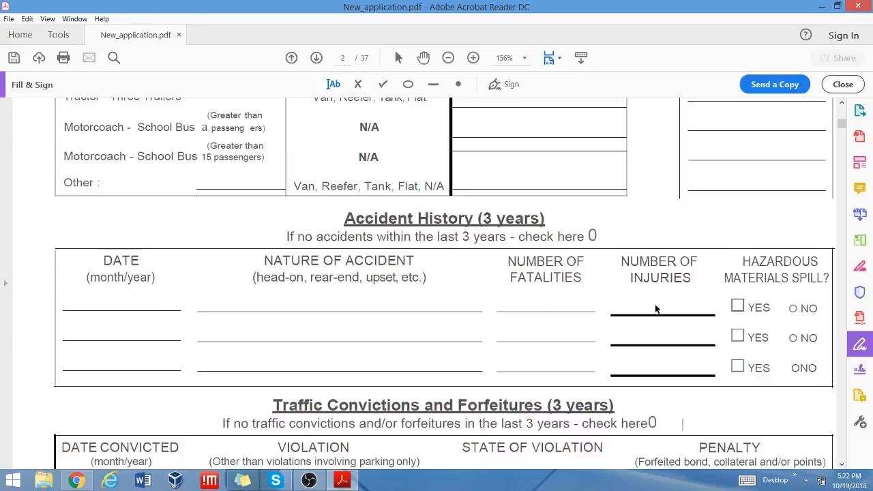
{"action": "scroll", "coordinate": [561, 313], "scroll_direction": "down", "scroll_amount": 3}
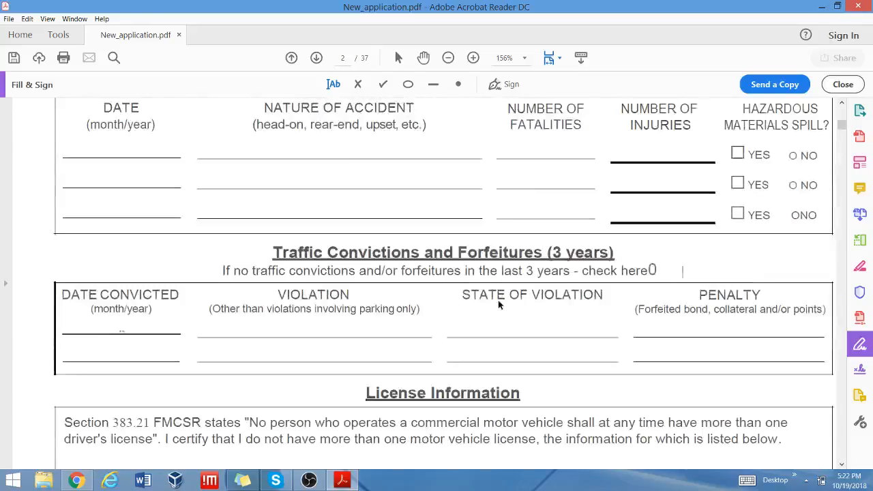
{"action": "scroll", "coordinate": [557, 343], "scroll_direction": "down", "scroll_amount": 2}
{"action": "scroll", "coordinate": [591, 352], "scroll_direction": "down", "scroll_amount": 3}
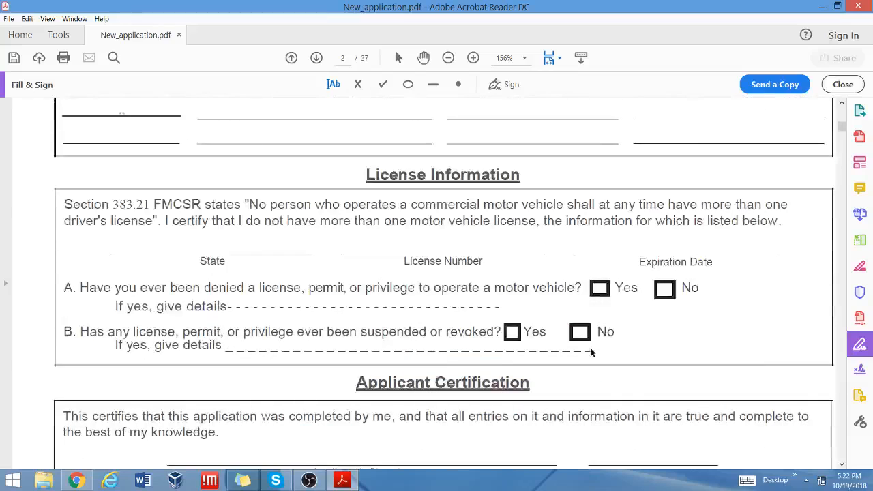
Try text boxes on the License Number, Expiration Date and State lines, leaving them blank.
{"action": "left_click", "coordinate": [369, 247]}
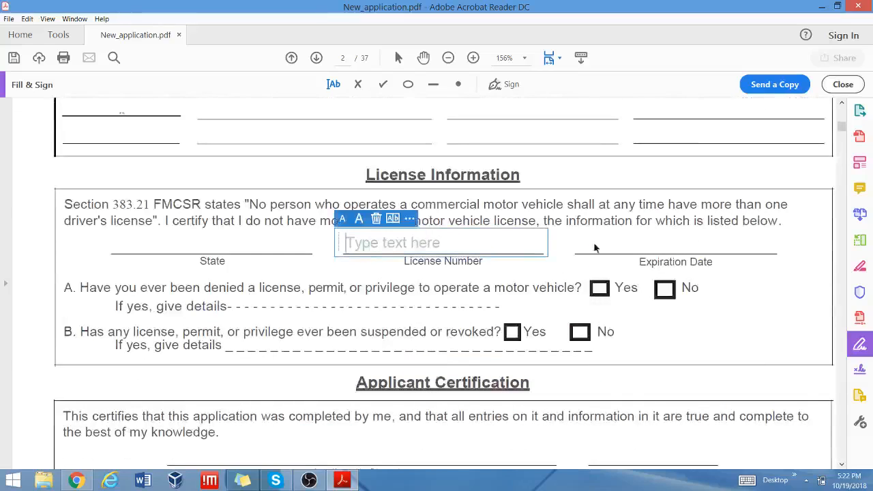
{"action": "left_click", "coordinate": [618, 242]}
{"action": "left_click", "coordinate": [606, 253]}
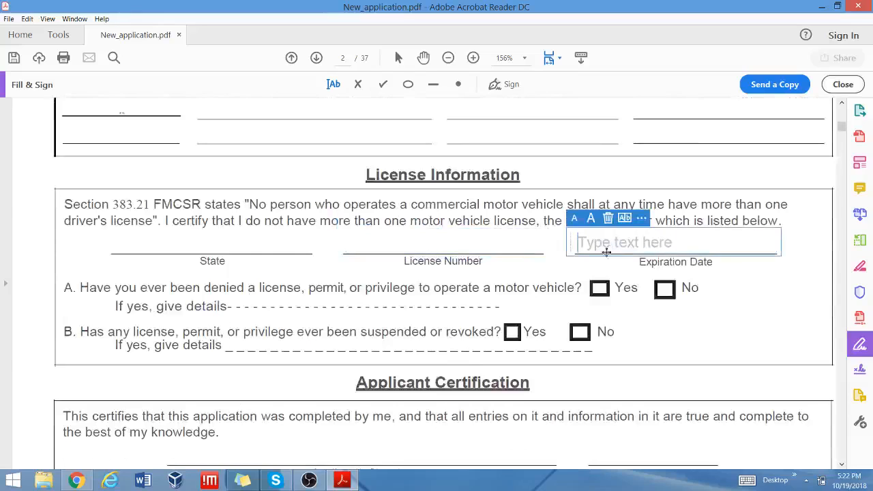
{"action": "left_click", "coordinate": [152, 239]}
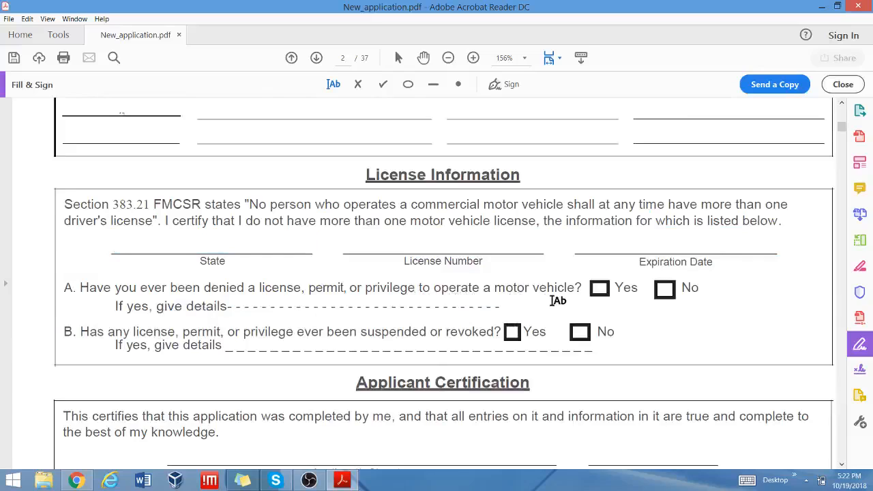
Place a checkmark in the Applicant Certification section.
{"action": "left_click", "coordinate": [382, 85]}
{"action": "left_click", "coordinate": [664, 288]}
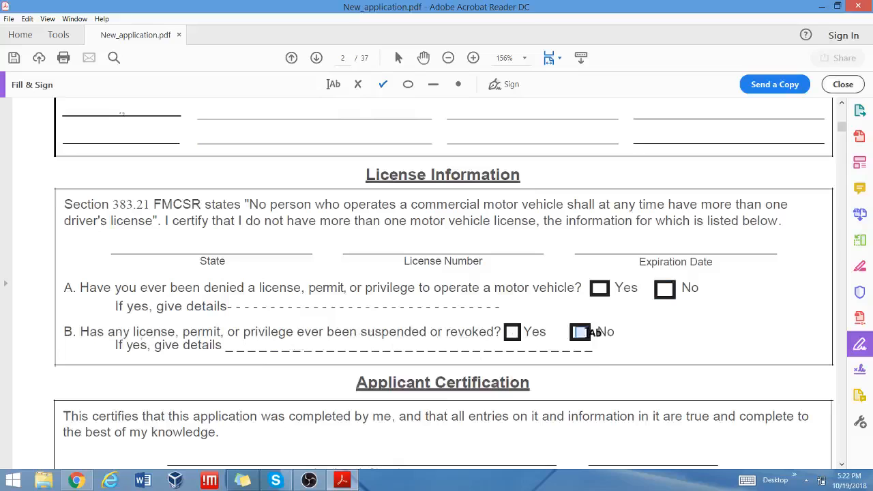
{"action": "scroll", "coordinate": [795, 306], "scroll_direction": "down", "scroll_amount": 3}
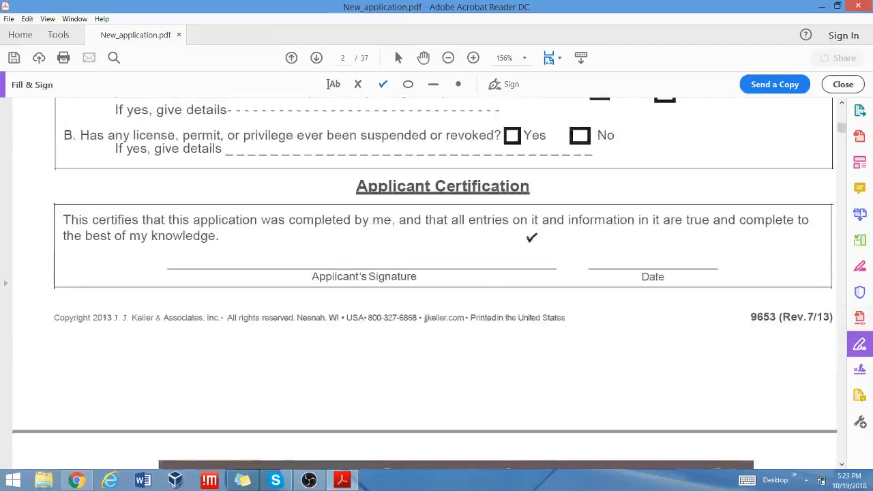
Place the saved signature on the Applicant's Signature line and discard an empty Date box.
{"action": "left_click", "coordinate": [494, 89]}
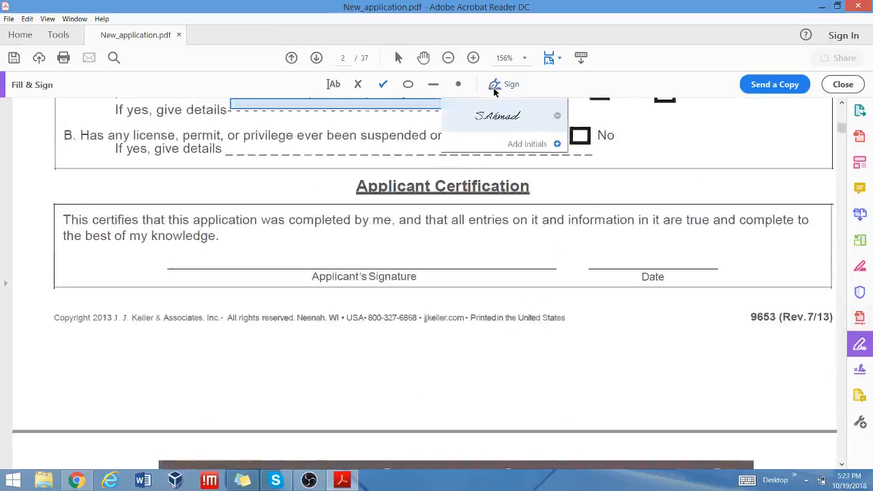
{"action": "left_click", "coordinate": [494, 117]}
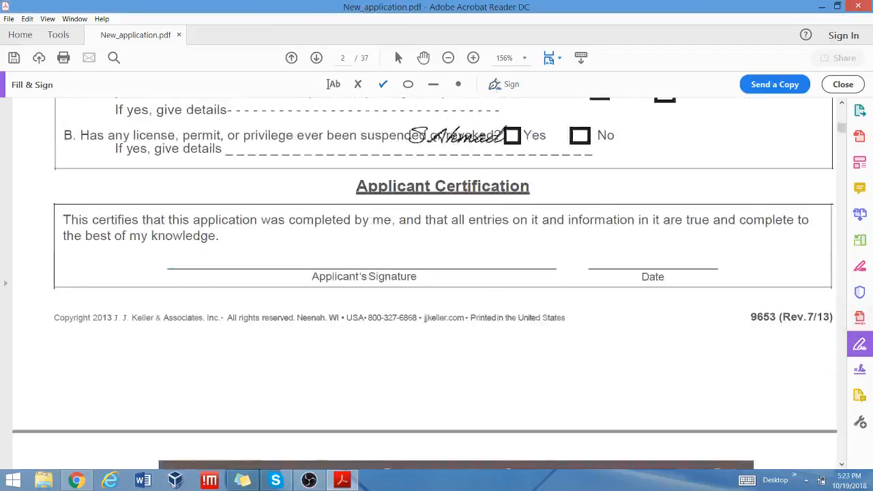
{"action": "left_click", "coordinate": [353, 246]}
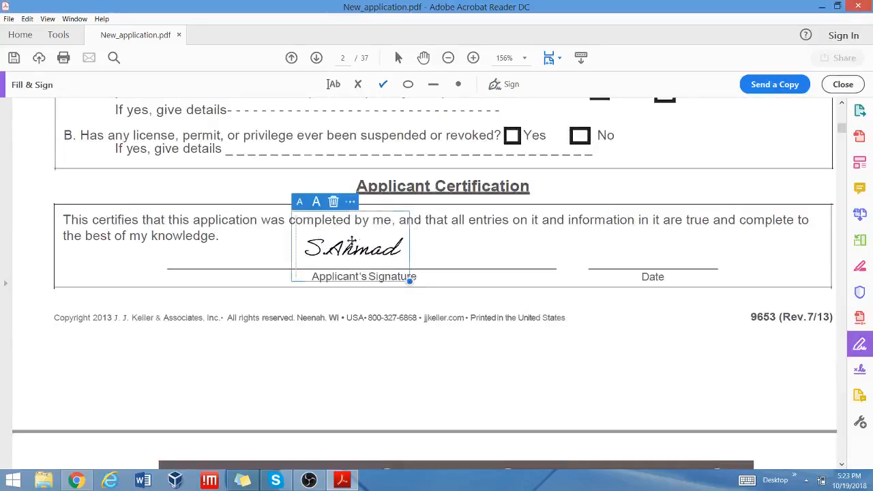
{"action": "left_click", "coordinate": [333, 84]}
{"action": "left_click", "coordinate": [612, 261]}
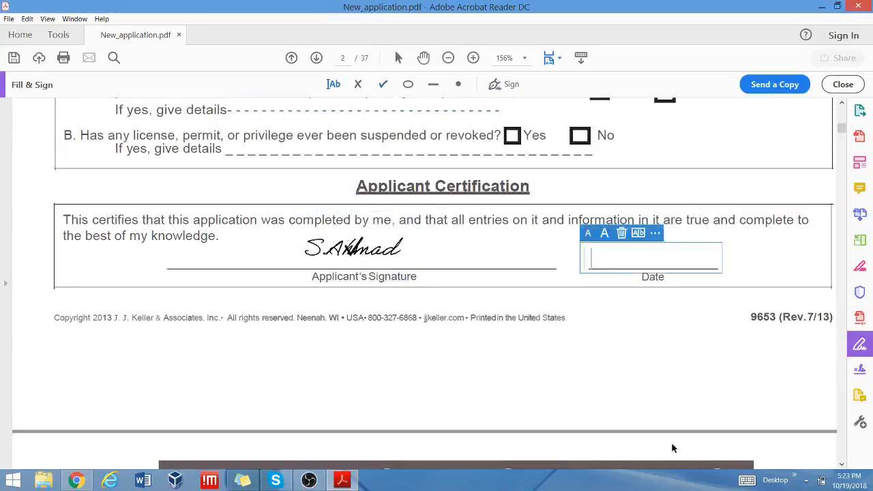
{"action": "left_click", "coordinate": [622, 233]}
Delete the misplaced signature and the stray checkmark on the signature line.
{"action": "scroll", "coordinate": [622, 356], "scroll_direction": "down", "scroll_amount": 3}
{"action": "scroll", "coordinate": [622, 355], "scroll_direction": "down", "scroll_amount": 1}
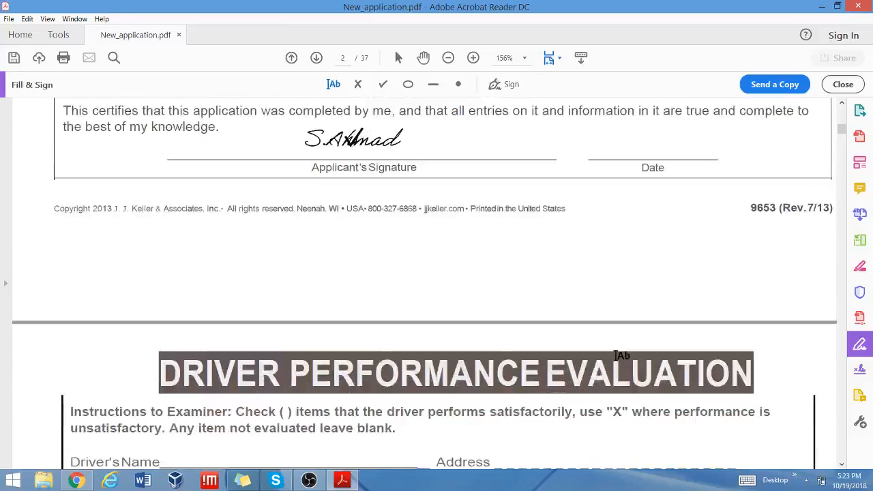
{"action": "scroll", "coordinate": [621, 355], "scroll_direction": "down", "scroll_amount": 1}
{"action": "scroll", "coordinate": [619, 354], "scroll_direction": "up", "scroll_amount": 3}
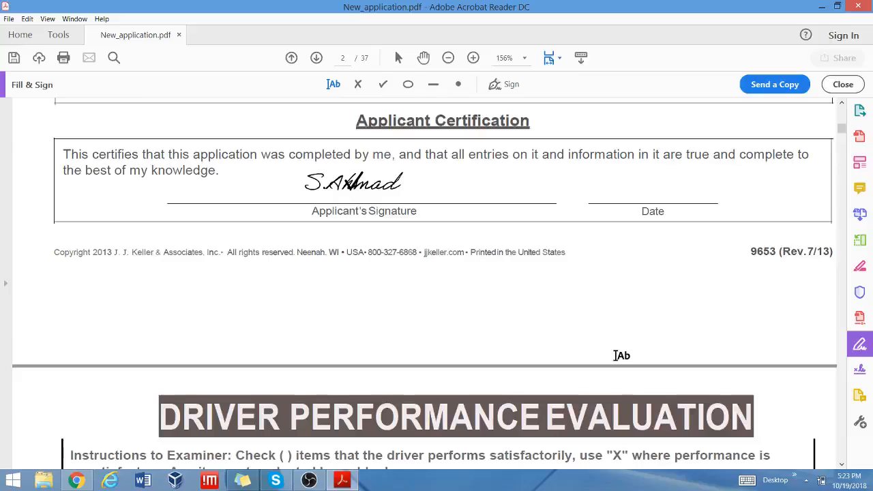
{"action": "left_click", "coordinate": [353, 184]}
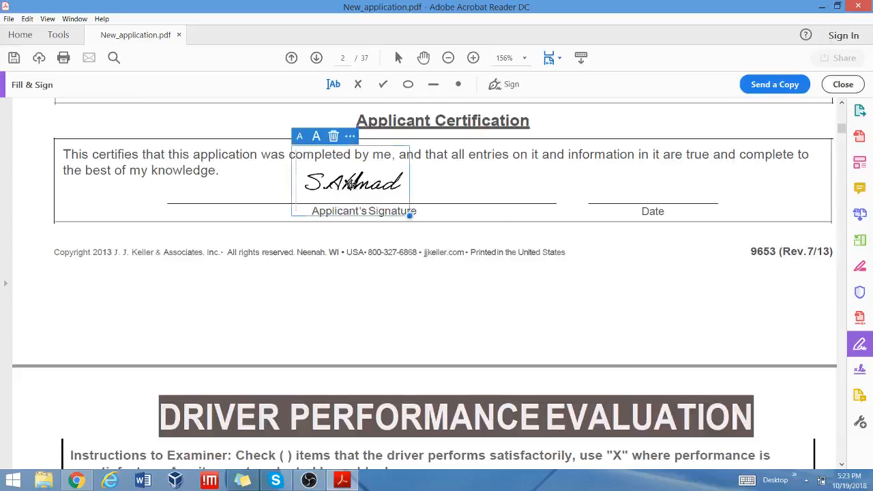
{"action": "left_click", "coordinate": [334, 137]}
{"action": "scroll", "coordinate": [343, 140], "scroll_direction": "up", "scroll_amount": 1}
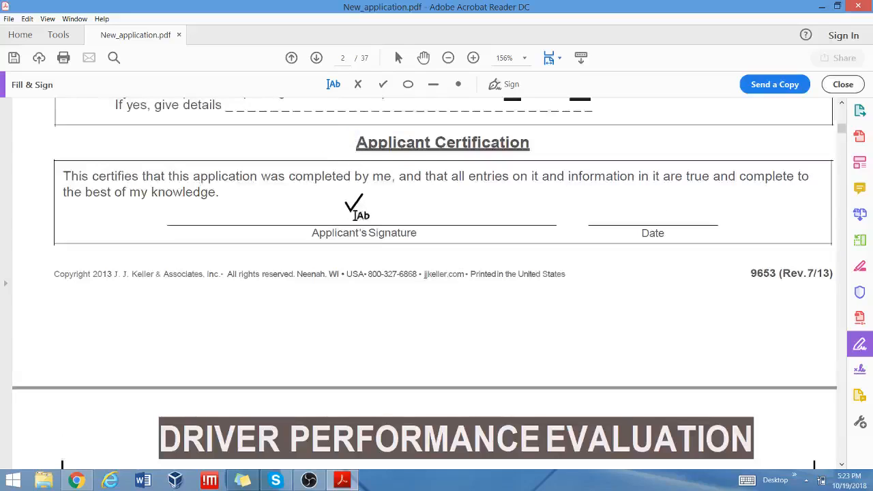
{"action": "left_click", "coordinate": [350, 210]}
{"action": "left_click", "coordinate": [374, 178]}
Place the saved signature again, then delete it as misplaced.
{"action": "left_click", "coordinate": [497, 87]}
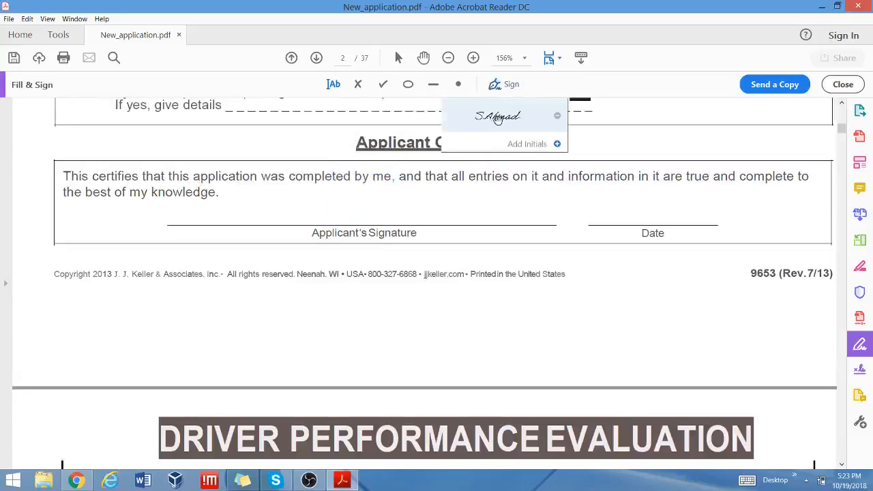
{"action": "left_click", "coordinate": [505, 118]}
{"action": "left_click", "coordinate": [344, 214]}
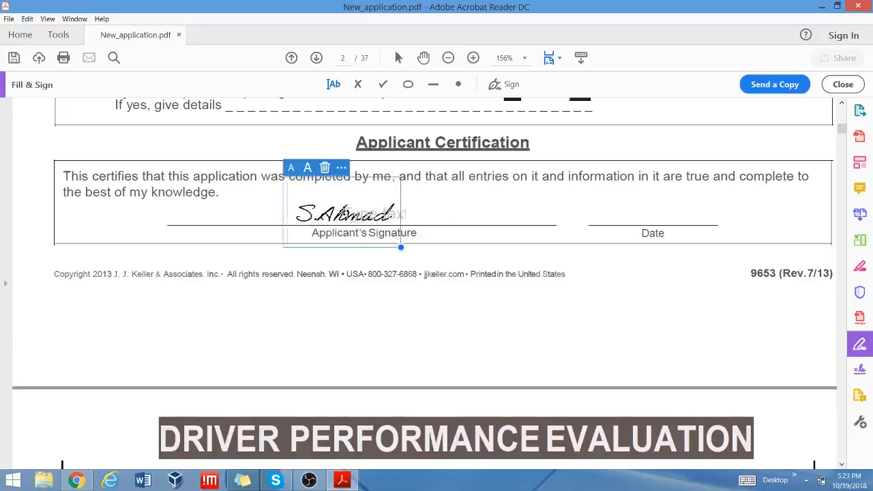
{"action": "left_click", "coordinate": [539, 342]}
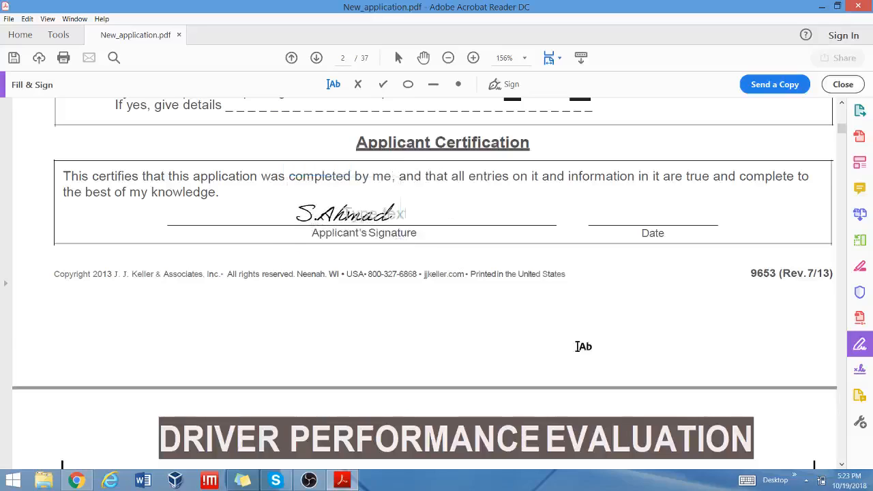
{"action": "left_click", "coordinate": [394, 212]}
{"action": "left_click", "coordinate": [325, 168]}
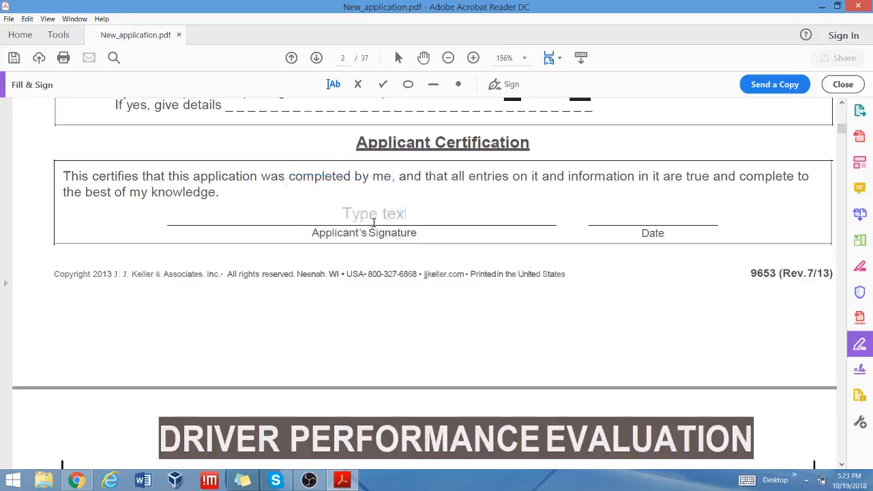
Place the saved signature at the start of the Applicant's Signature line.
{"action": "left_click", "coordinate": [505, 83]}
{"action": "left_click", "coordinate": [508, 115]}
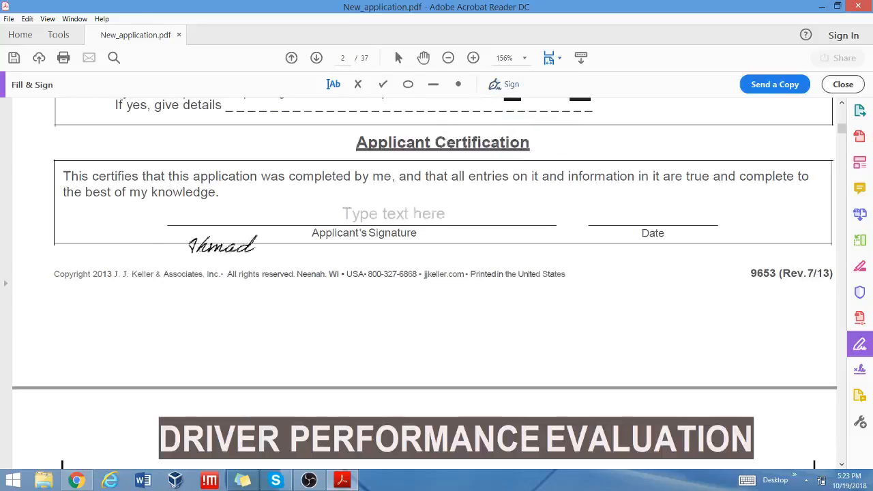
{"action": "left_click", "coordinate": [242, 211]}
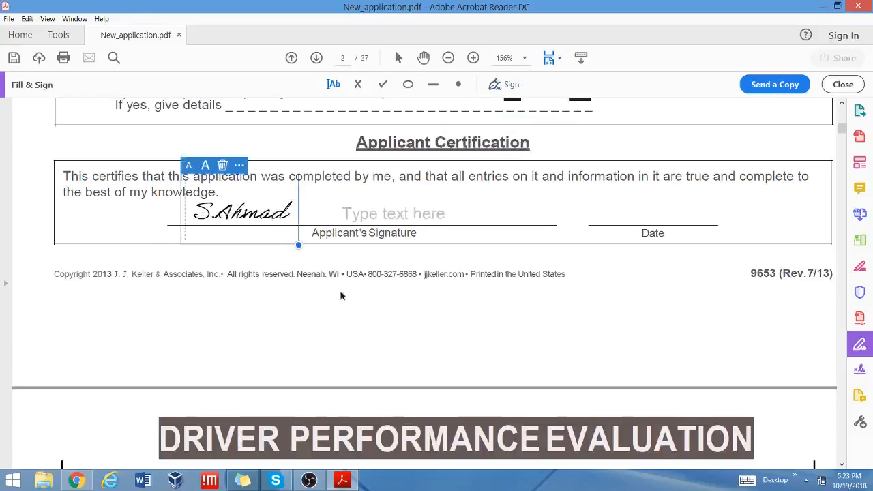
{"action": "left_click", "coordinate": [474, 317]}
Type the driver's name on page 3's Driver's Name line and start an Address entry.
{"action": "scroll", "coordinate": [602, 300], "scroll_direction": "down", "scroll_amount": 2}
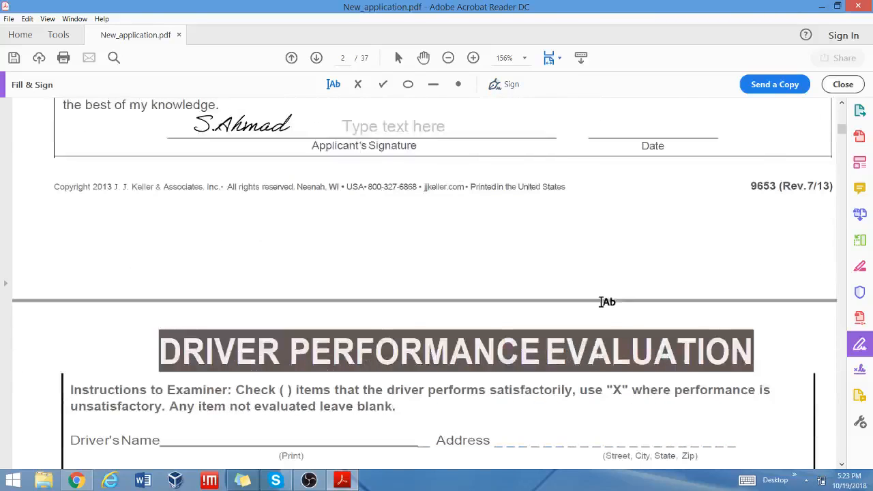
{"action": "scroll", "coordinate": [607, 308], "scroll_direction": "down", "scroll_amount": 4}
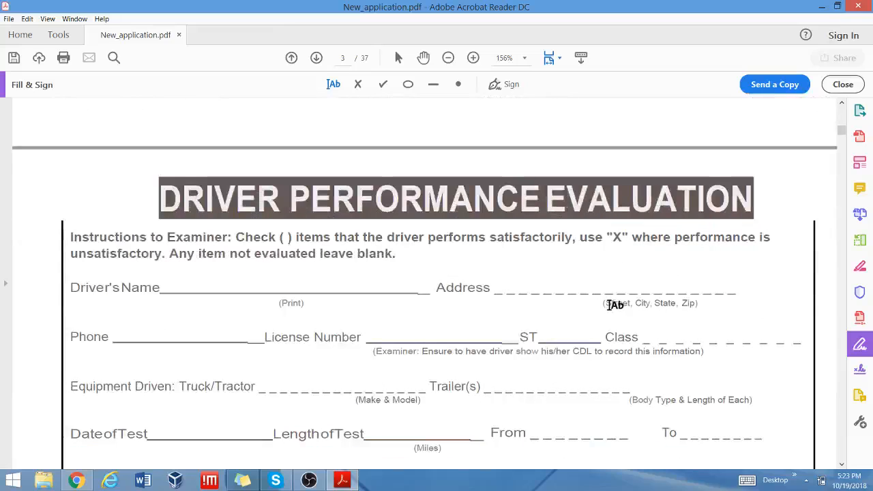
{"action": "scroll", "coordinate": [612, 304], "scroll_direction": "down", "scroll_amount": 2}
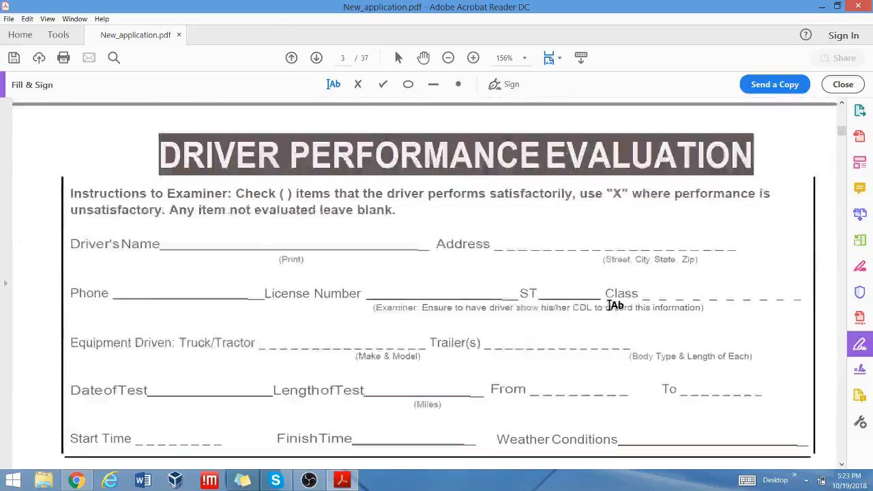
{"action": "left_click", "coordinate": [183, 196]}
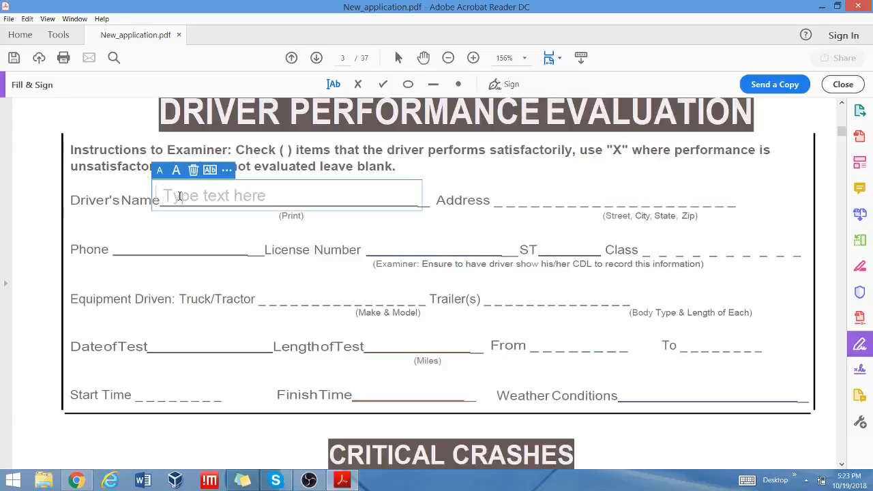
{"action": "type", "text": "S"}
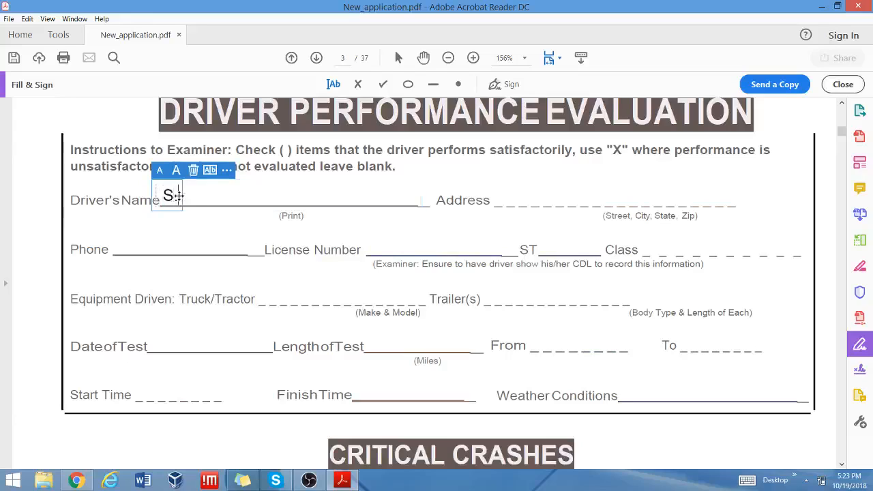
{"action": "type", "text": ".Ahmad"}
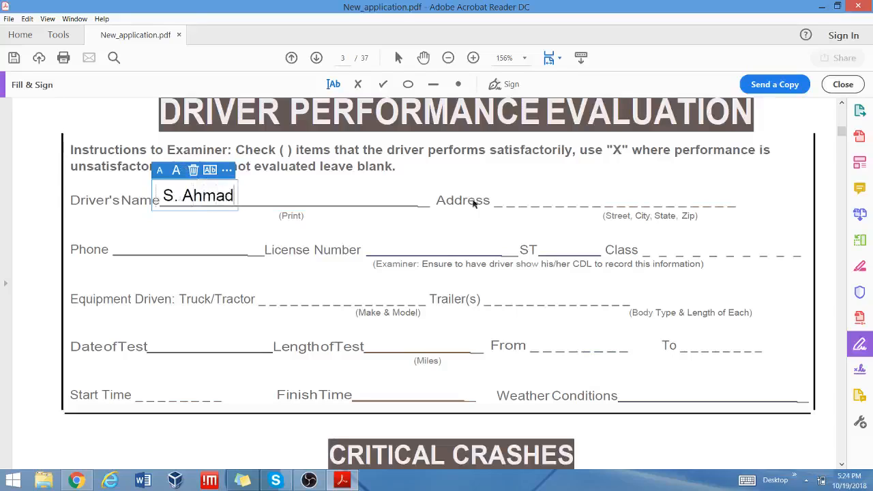
{"action": "left_click", "coordinate": [515, 197]}
{"action": "left_click", "coordinate": [508, 196]}
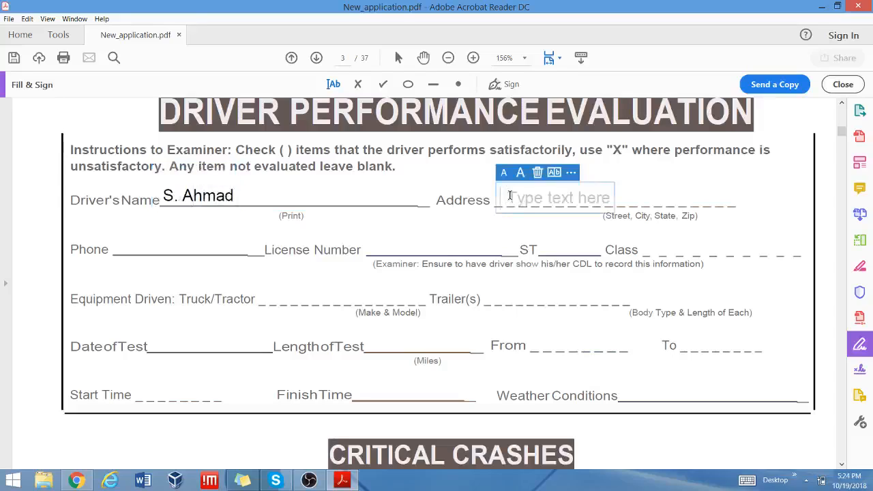
{"action": "type", "text": "123, "}
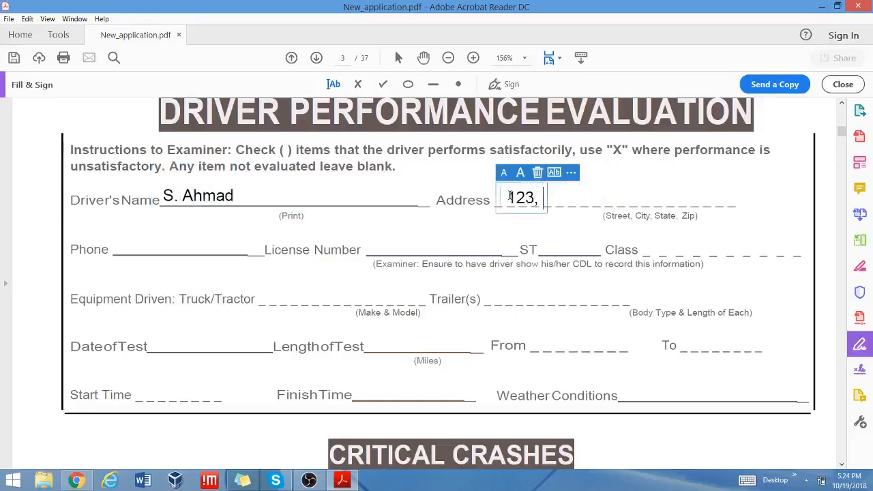
{"action": "type", "text": "drive"}
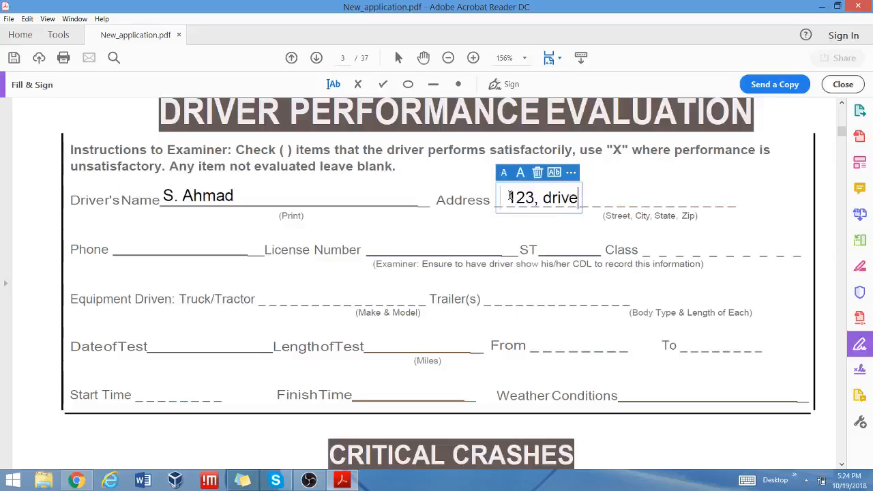
{"action": "type", "text": "/ave."}
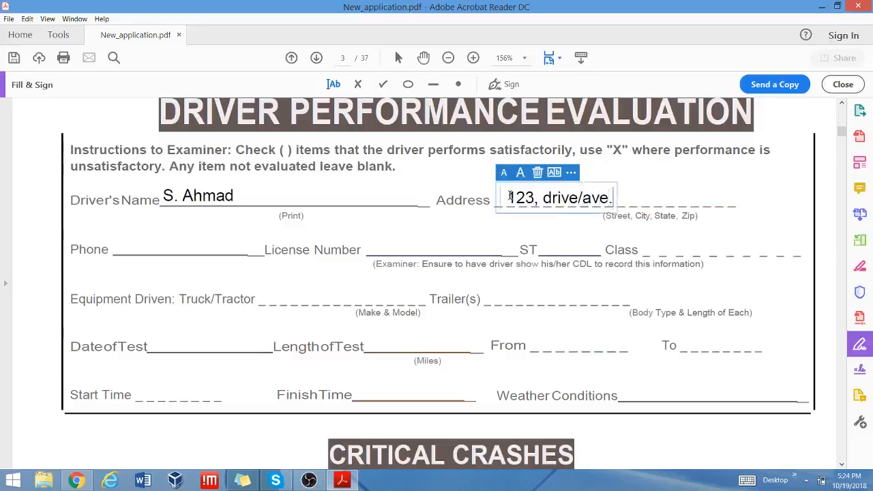
{"action": "type", "text": ", St. cahrle"}
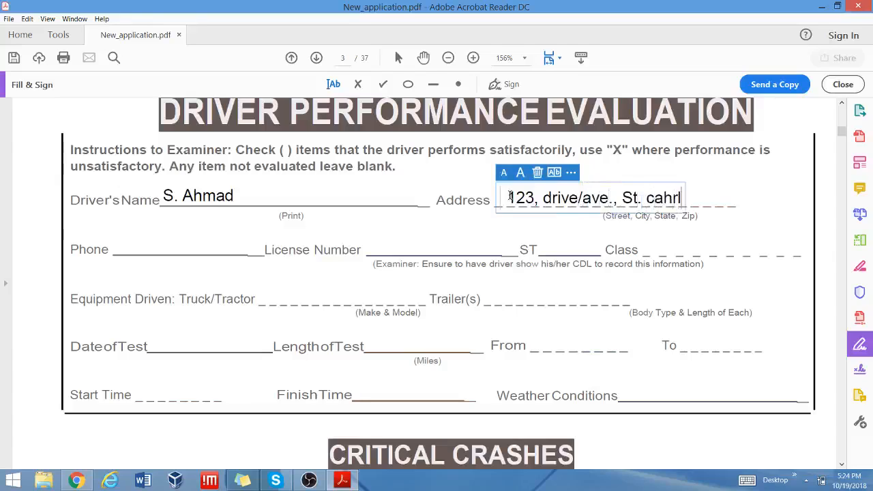
{"action": "key", "text": "BackSpace"}
{"action": "key", "text": "BackSpace"}
{"action": "key", "text": "BackSpace"}
{"action": "key", "text": "BackSpace"}
{"action": "key", "text": "BackSpace"}
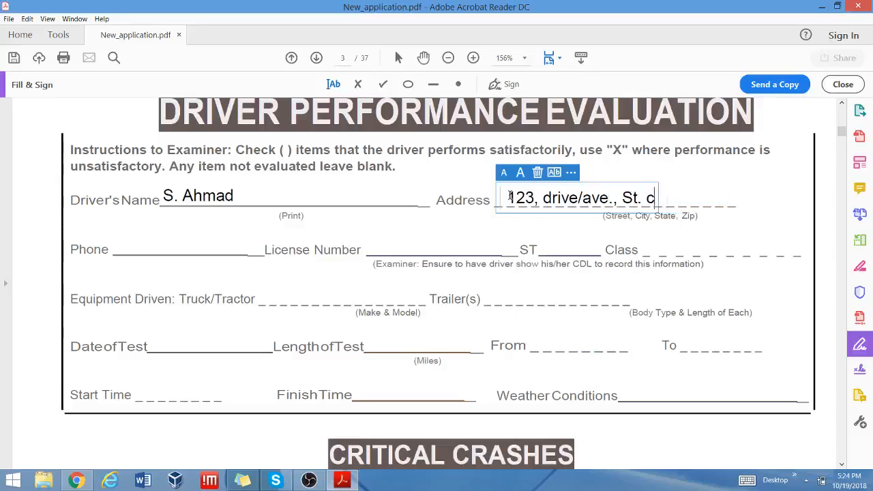
{"action": "type", "text": "harles, "}
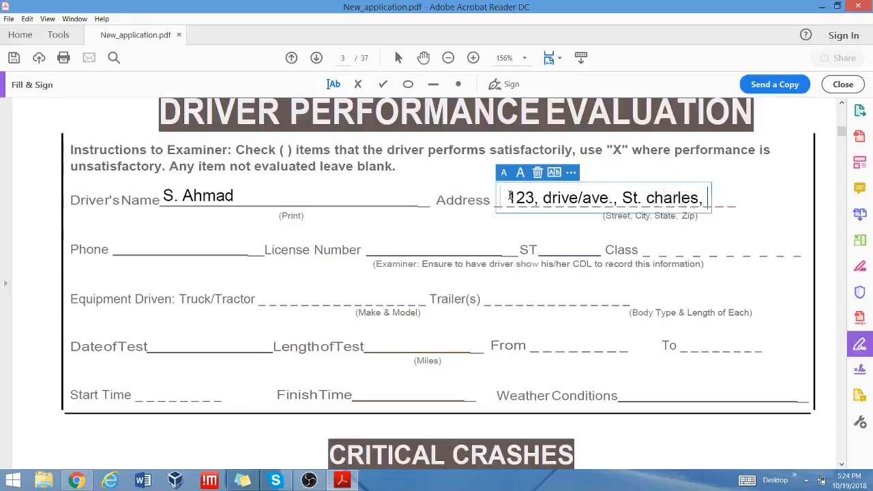
{"action": "type", "text": "MO-630"}
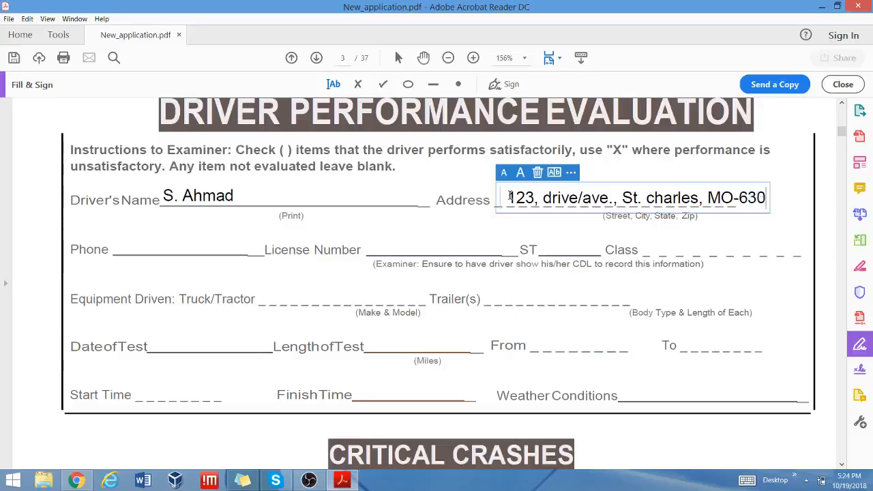
{"action": "key", "text": "BackSpace"}
{"action": "key", "text": "BackSpace"}
{"action": "key", "text": "BackSpace"}
{"action": "key", "text": "BackSpace"}
{"action": "key", "text": "BackSpace"}
{"action": "key", "text": "BackSpace"}
{"action": "key", "text": "BackSpace"}
{"action": "key", "text": "BackSpace"}
{"action": "key", "text": "BackSpace"}
{"action": "key", "text": "BackSpace"}
{"action": "key", "text": "BackSpace"}
{"action": "key", "text": "BackSpace"}
{"action": "key", "text": "BackSpace"}
{"action": "key", "text": "BackSpace"}
{"action": "key", "text": "BackSpace"}
{"action": "key", "text": "BackSpace"}
{"action": "key", "text": "BackSpace"}
{"action": "key", "text": "BackSpace"}
{"action": "key", "text": "BackSpace"}
{"action": "key", "text": "BackSpace"}
{"action": "key", "text": "BackSpace"}
{"action": "key", "text": "BackSpace"}
{"action": "key", "text": "BackSpace"}
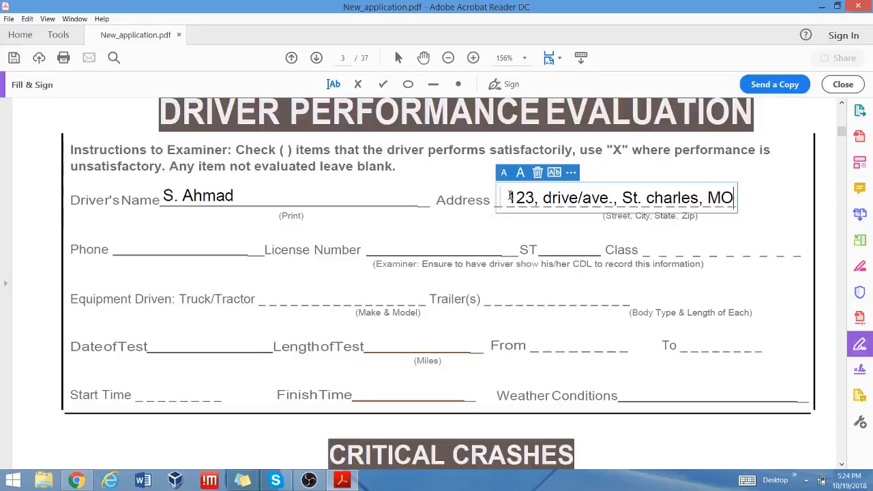
{"action": "key", "text": "BackSpace"}
{"action": "key", "text": "BackSpace"}
{"action": "key", "text": "BackSpace"}
{"action": "key", "text": "BackSpace"}
{"action": "key", "text": "BackSpace"}
{"action": "key", "text": "BackSpace"}
{"action": "key", "text": "BackSpace"}
{"action": "key", "text": "BackSpace"}
{"action": "key", "text": "BackSpace"}
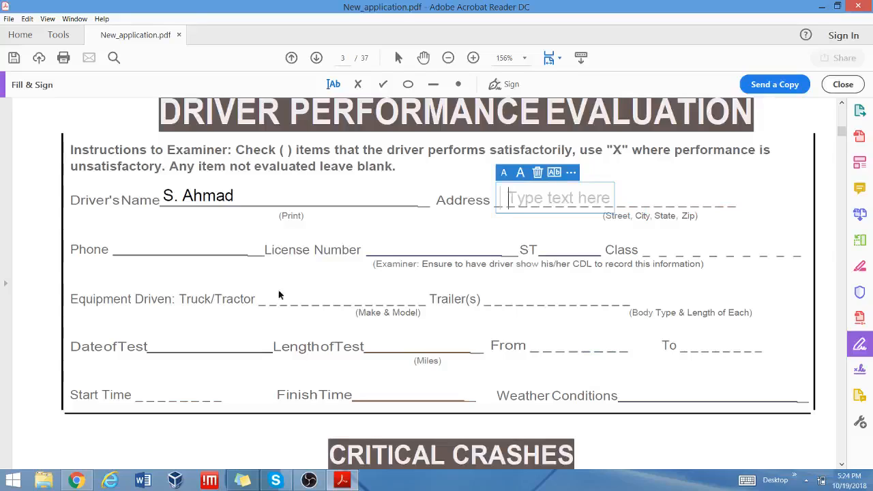
Try the Phone, License, ST, Class and Equipment lines, remove empty boxes, and add one on Trailer(s).
{"action": "left_click", "coordinate": [114, 255]}
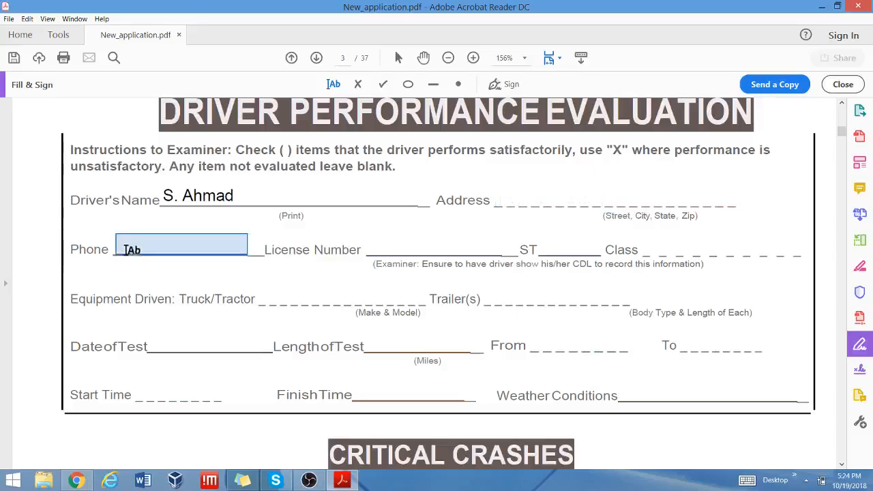
{"action": "left_click", "coordinate": [120, 249]}
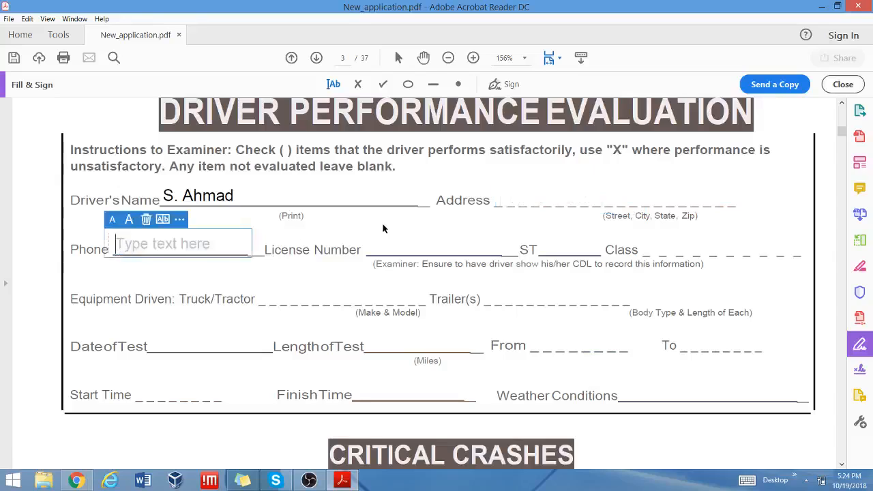
{"action": "left_click", "coordinate": [382, 247]}
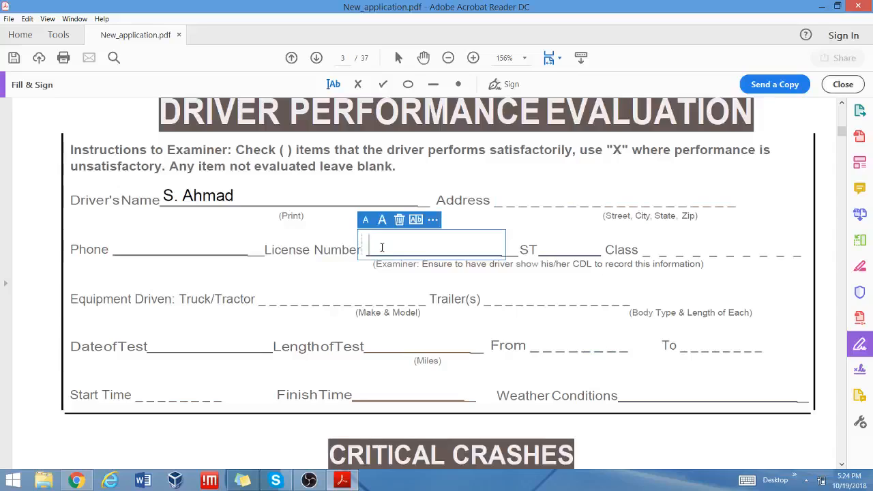
{"action": "left_click", "coordinate": [556, 244]}
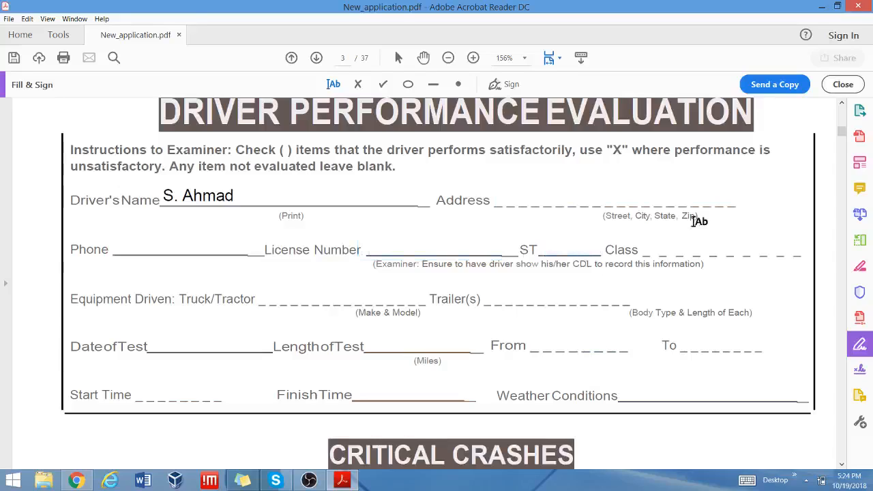
{"action": "left_click", "coordinate": [655, 250]}
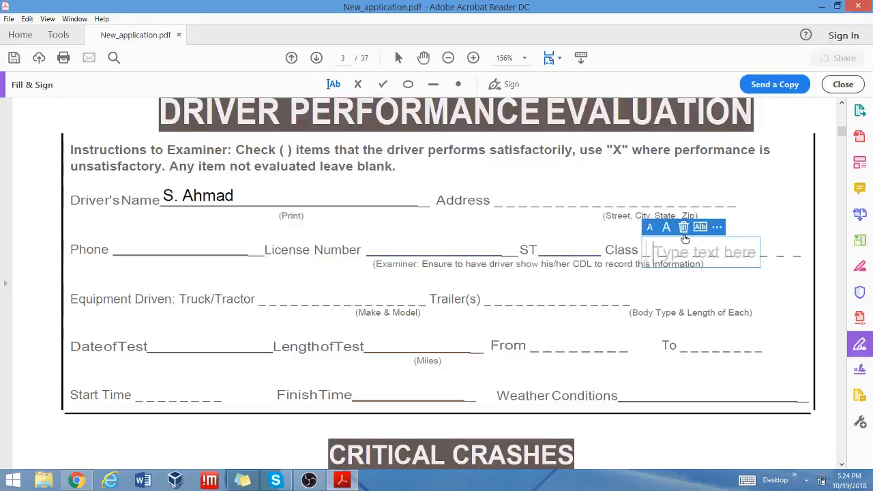
{"action": "left_click", "coordinate": [683, 229]}
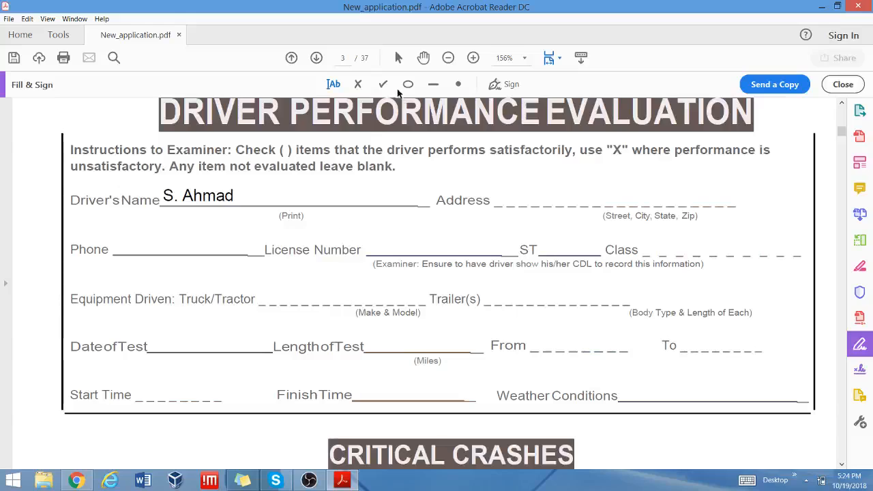
{"action": "left_click", "coordinate": [267, 297]}
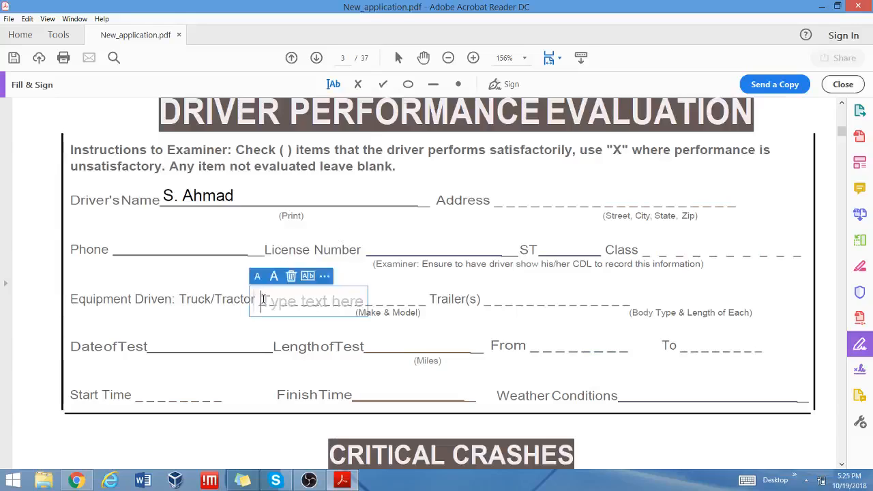
{"action": "left_click", "coordinate": [291, 276]}
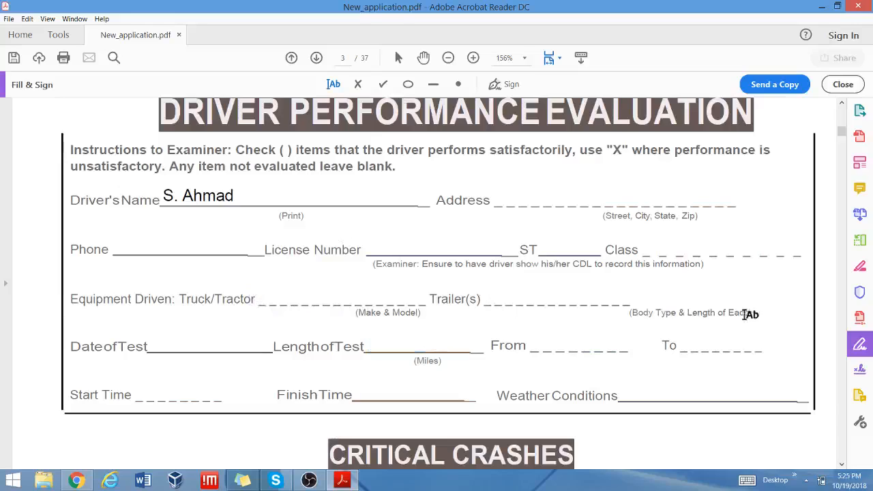
{"action": "left_click", "coordinate": [491, 295]}
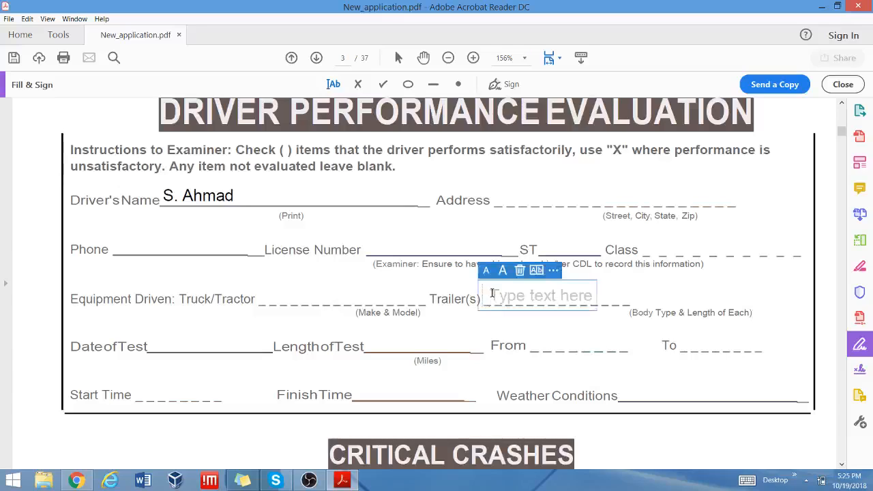
{"action": "type", "text": "53"}
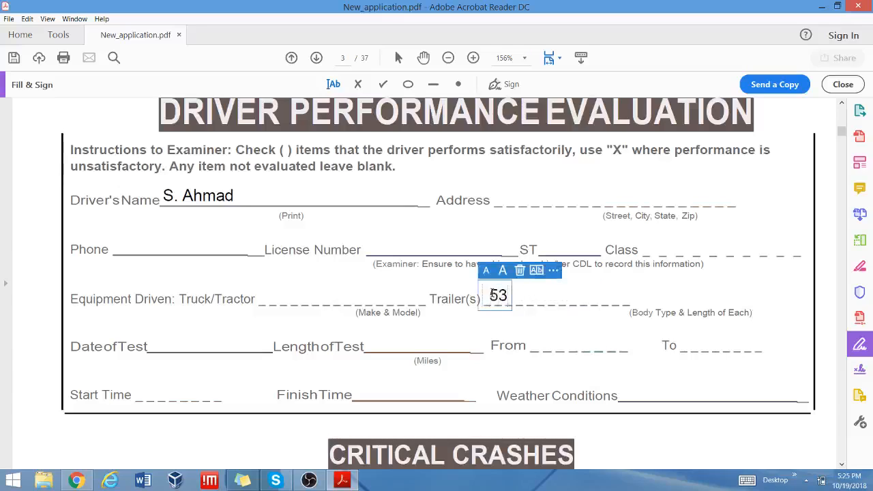
{"action": "type", "text": "\""}
{"action": "key", "text": "BackSpace"}
{"action": "key", "text": "BackSpace"}
{"action": "key", "text": "BackSpace"}
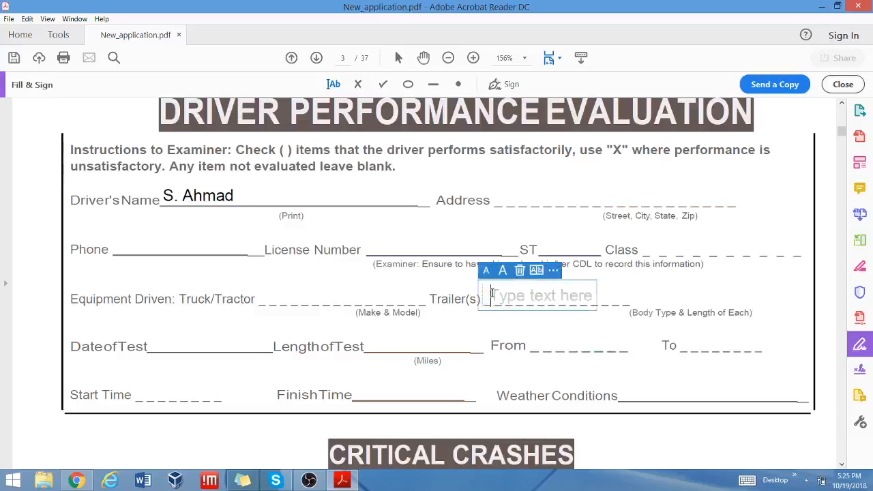
{"action": "type", "text": "42"}
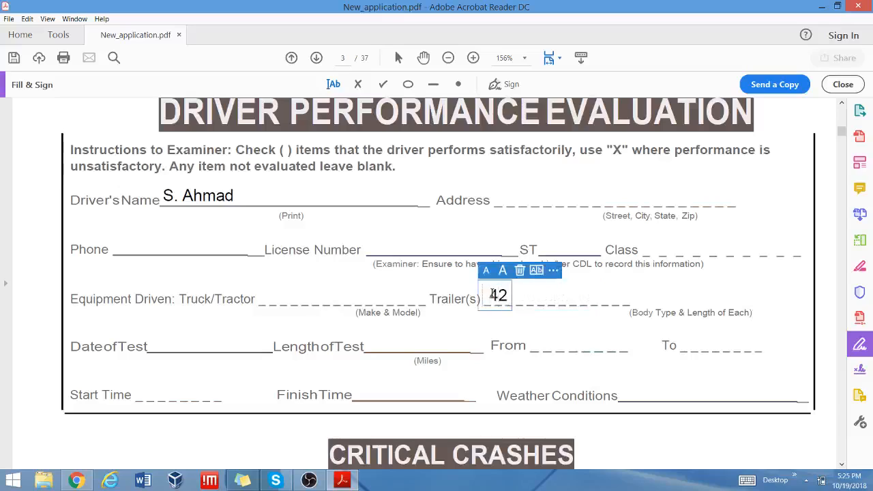
{"action": "type", "text": "\"\""}
{"action": "key", "text": "BackSpace"}
{"action": "key", "text": "BackSpace"}
{"action": "key", "text": "BackSpace"}
{"action": "key", "text": "BackSpace"}
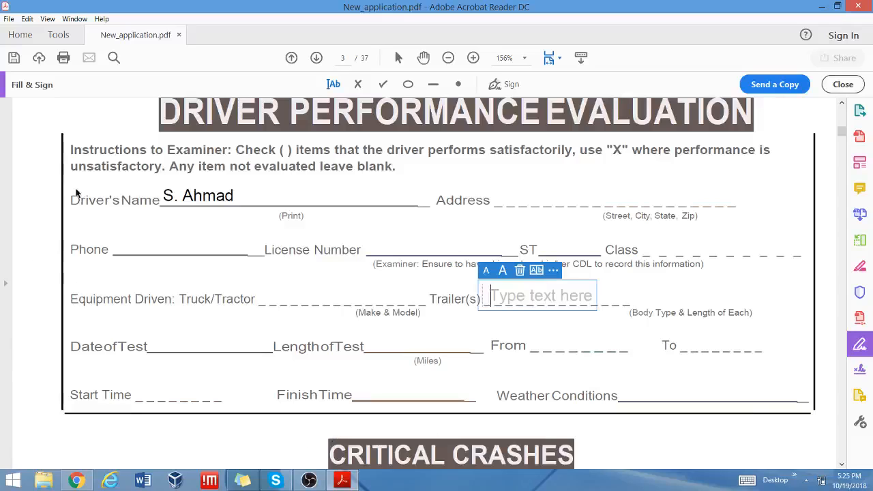
Place the saved signature above the Applicant's Signature line on page 9's records request.
{"action": "scroll", "coordinate": [790, 243], "scroll_direction": "down", "scroll_amount": 6}
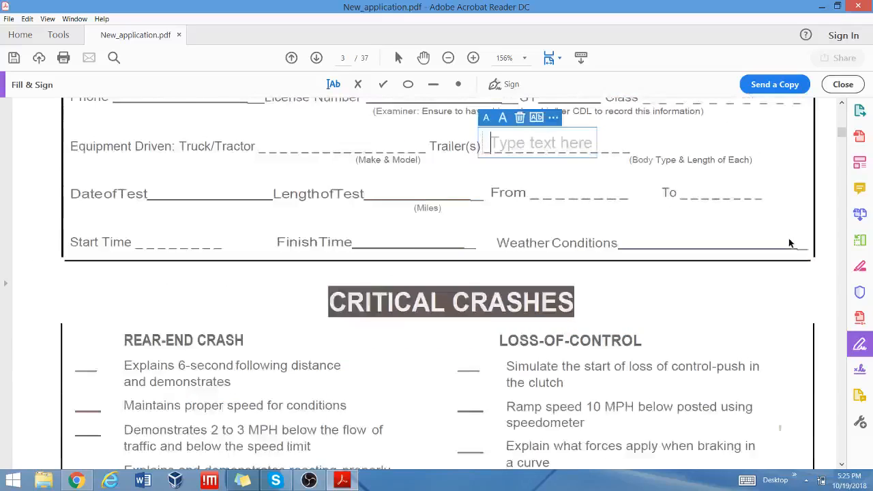
{"action": "scroll", "coordinate": [789, 244], "scroll_direction": "down", "scroll_amount": 8}
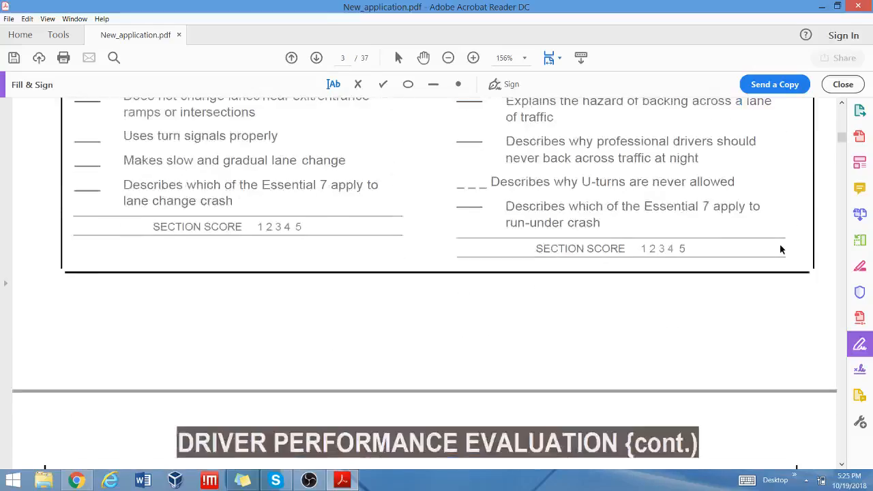
{"action": "scroll", "coordinate": [781, 250], "scroll_direction": "down", "scroll_amount": 10}
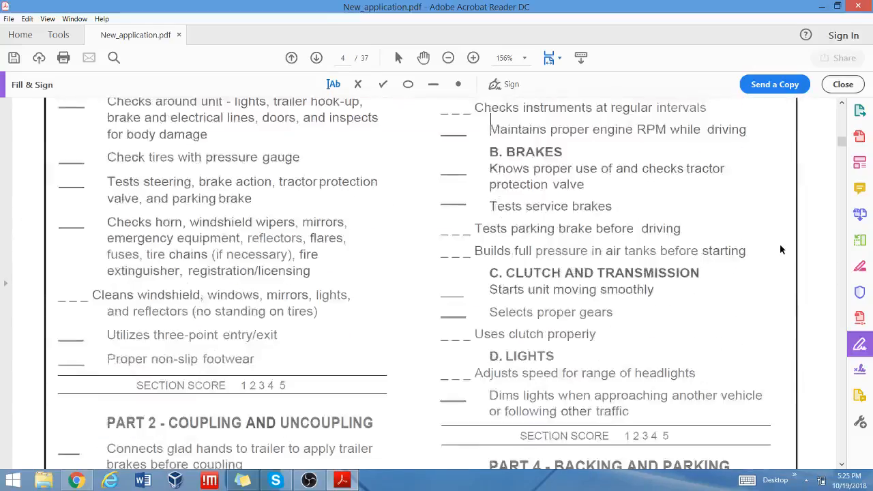
{"action": "scroll", "coordinate": [781, 249], "scroll_direction": "down", "scroll_amount": 12}
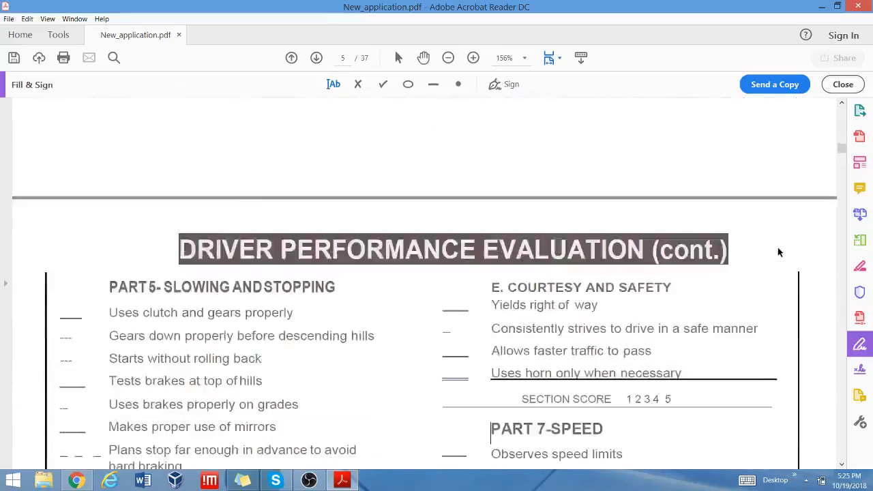
{"action": "scroll", "coordinate": [779, 252], "scroll_direction": "down", "scroll_amount": 12}
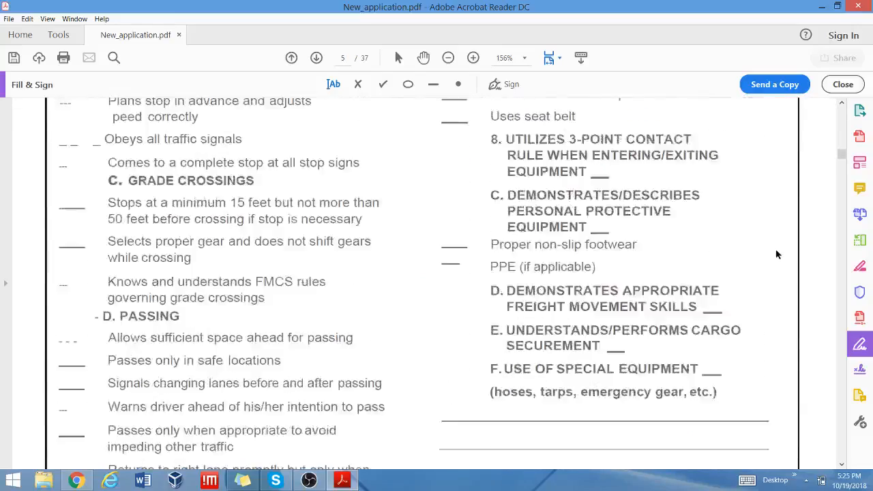
{"action": "scroll", "coordinate": [775, 252], "scroll_direction": "down", "scroll_amount": 14}
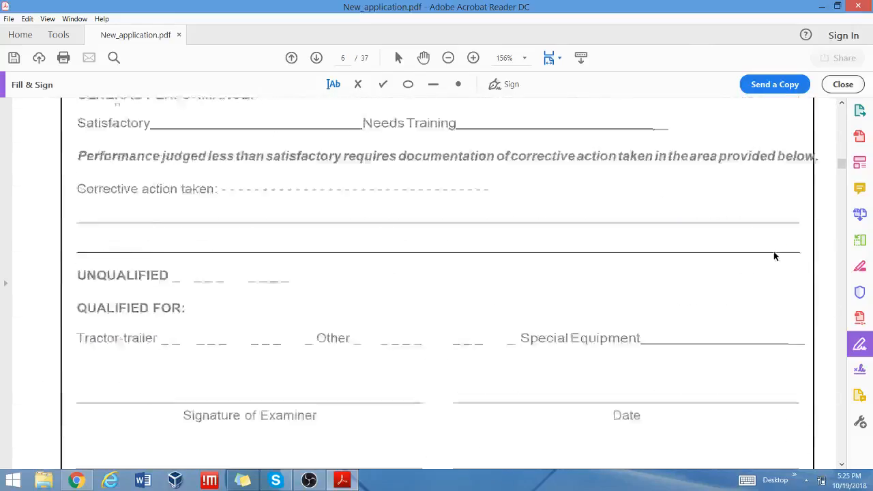
{"action": "scroll", "coordinate": [772, 256], "scroll_direction": "down", "scroll_amount": 14}
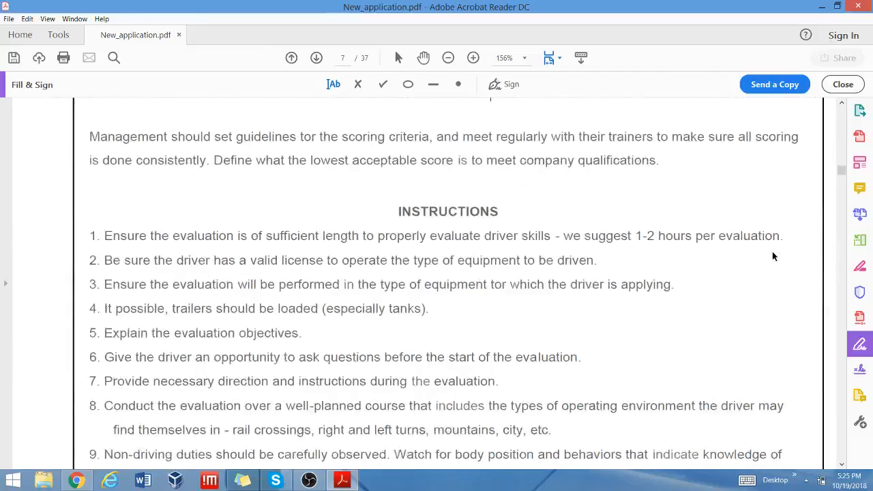
{"action": "scroll", "coordinate": [773, 256], "scroll_direction": "down", "scroll_amount": 12}
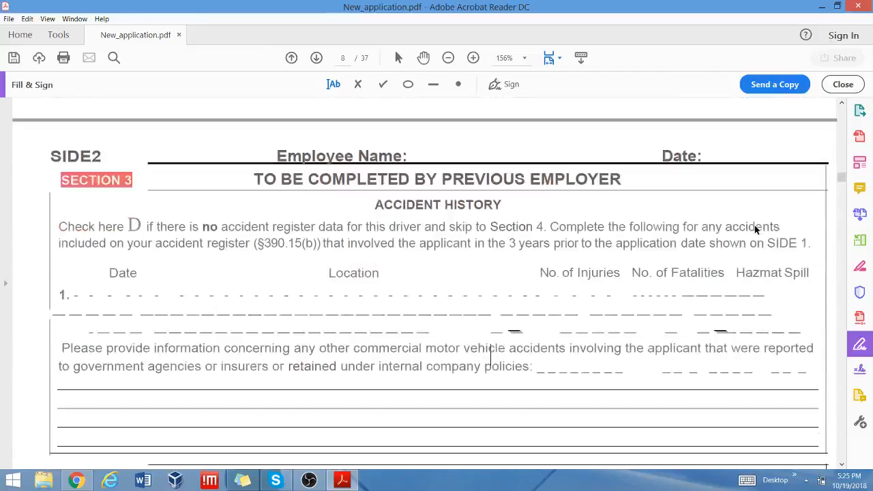
{"action": "scroll", "coordinate": [755, 229], "scroll_direction": "down", "scroll_amount": 2}
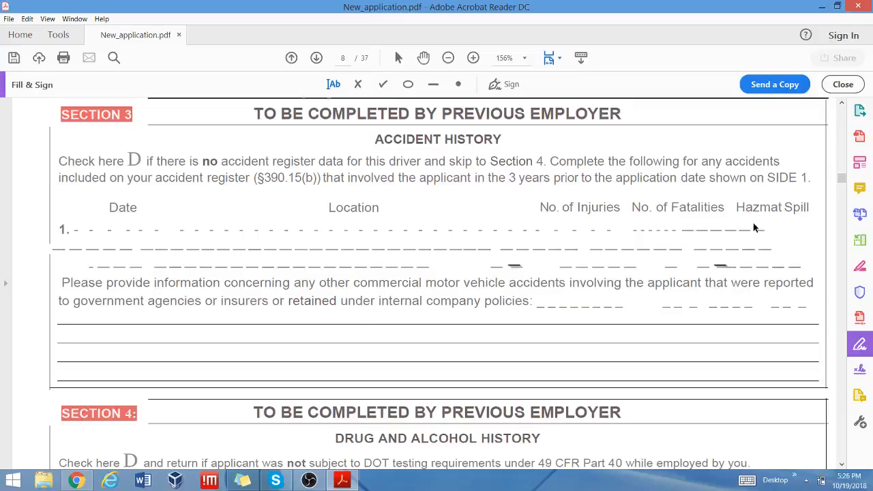
{"action": "scroll", "coordinate": [753, 223], "scroll_direction": "down", "scroll_amount": 5}
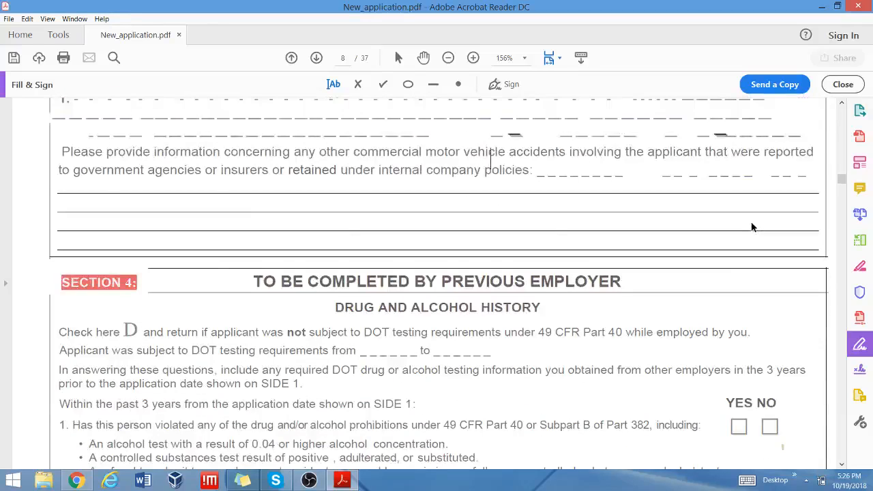
{"action": "scroll", "coordinate": [753, 227], "scroll_direction": "down", "scroll_amount": 7}
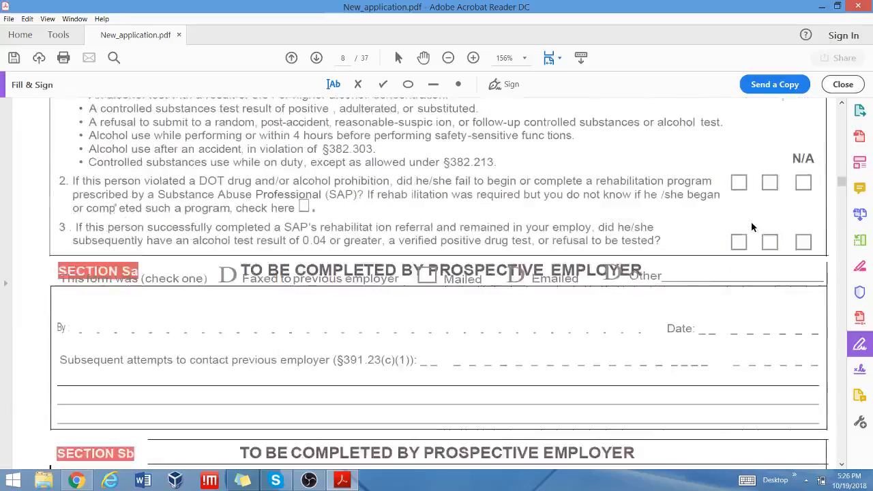
{"action": "scroll", "coordinate": [753, 227], "scroll_direction": "down", "scroll_amount": 3}
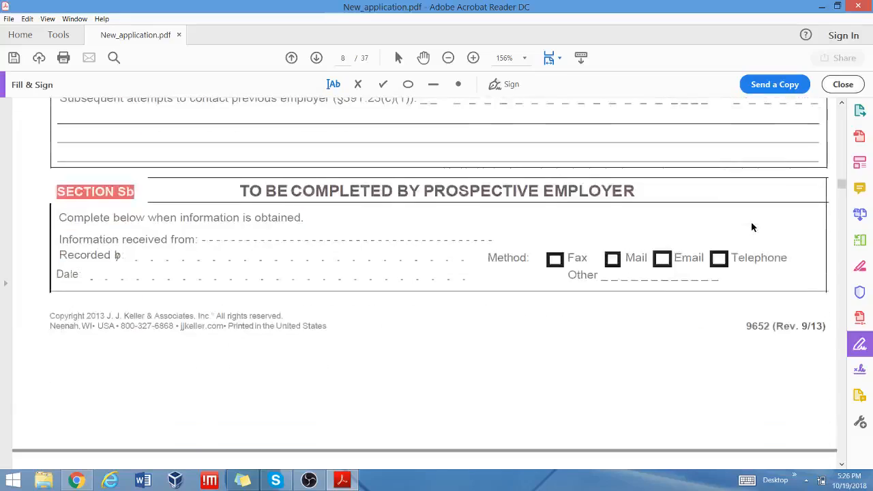
{"action": "scroll", "coordinate": [753, 227], "scroll_direction": "down", "scroll_amount": 5}
{"action": "scroll", "coordinate": [752, 227], "scroll_direction": "up", "scroll_amount": 20}
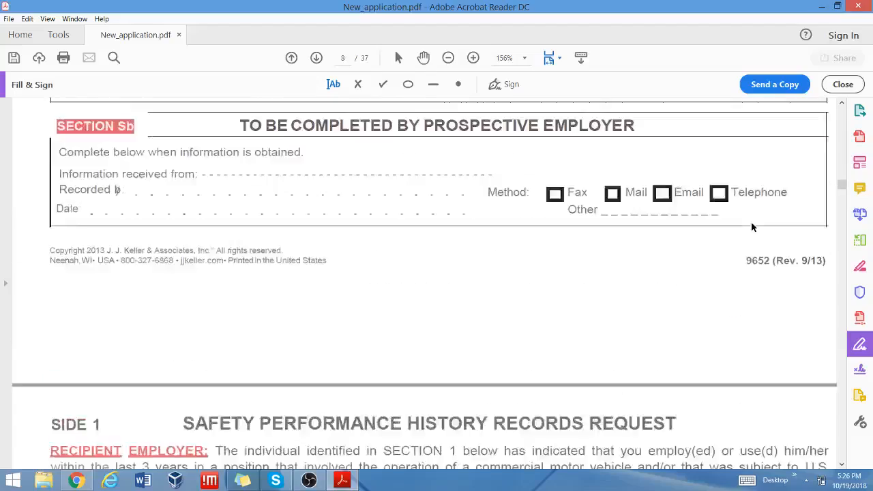
{"action": "scroll", "coordinate": [753, 227], "scroll_direction": "up", "scroll_amount": 7}
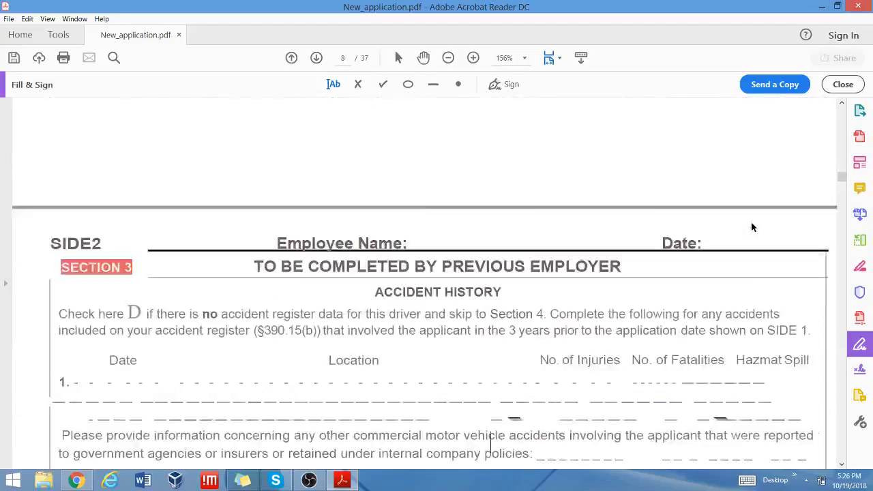
{"action": "scroll", "coordinate": [753, 227], "scroll_direction": "down", "scroll_amount": 20}
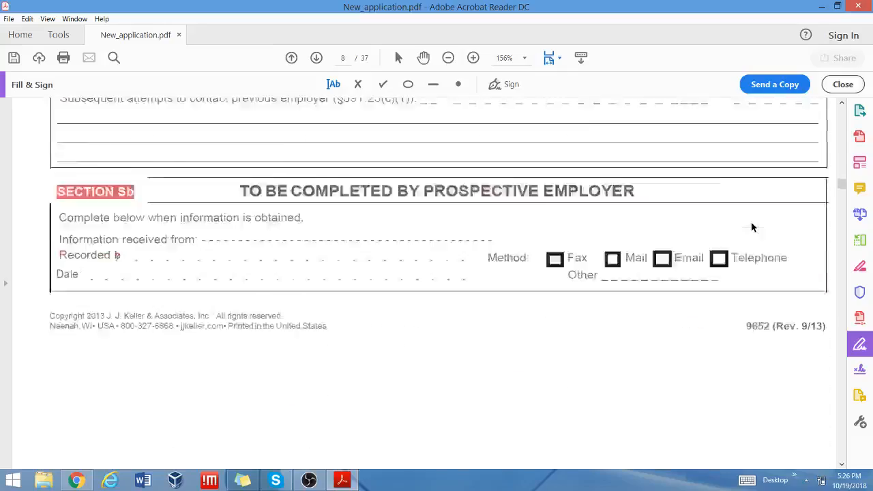
{"action": "scroll", "coordinate": [753, 227], "scroll_direction": "down", "scroll_amount": 6}
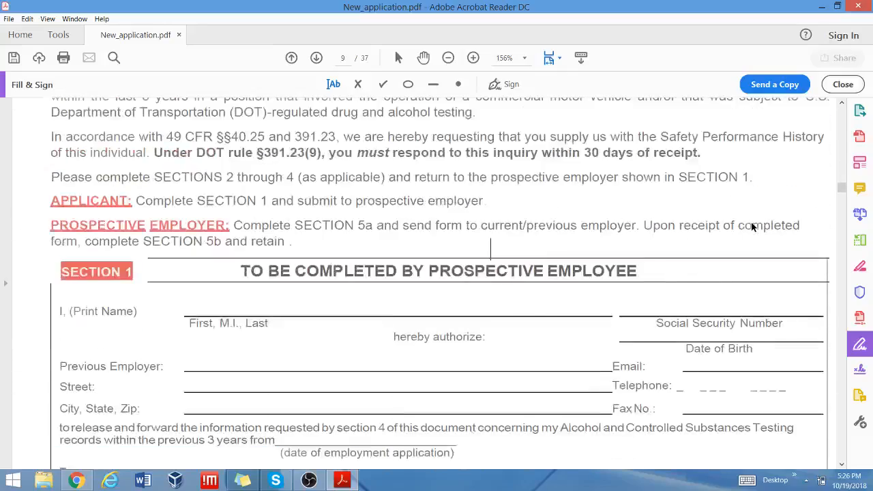
{"action": "scroll", "coordinate": [752, 228], "scroll_direction": "down", "scroll_amount": 3}
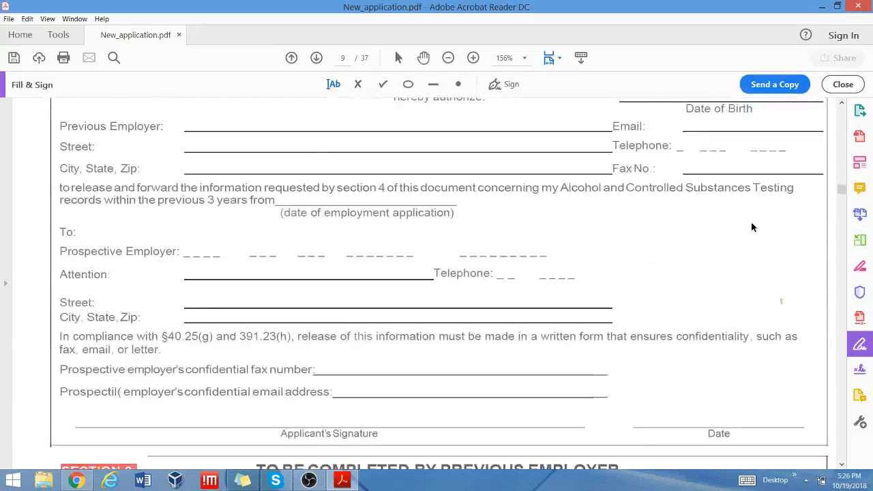
{"action": "scroll", "coordinate": [752, 227], "scroll_direction": "down", "scroll_amount": 2}
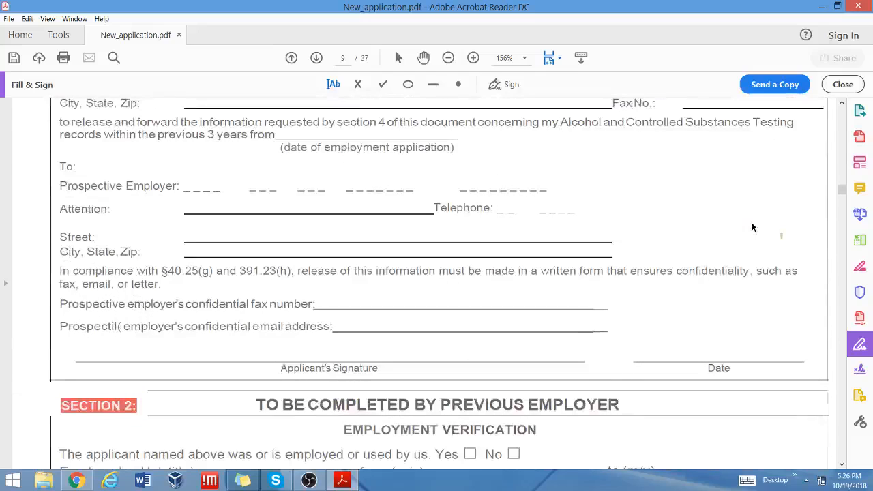
{"action": "left_click", "coordinate": [496, 83]}
{"action": "left_click", "coordinate": [483, 118]}
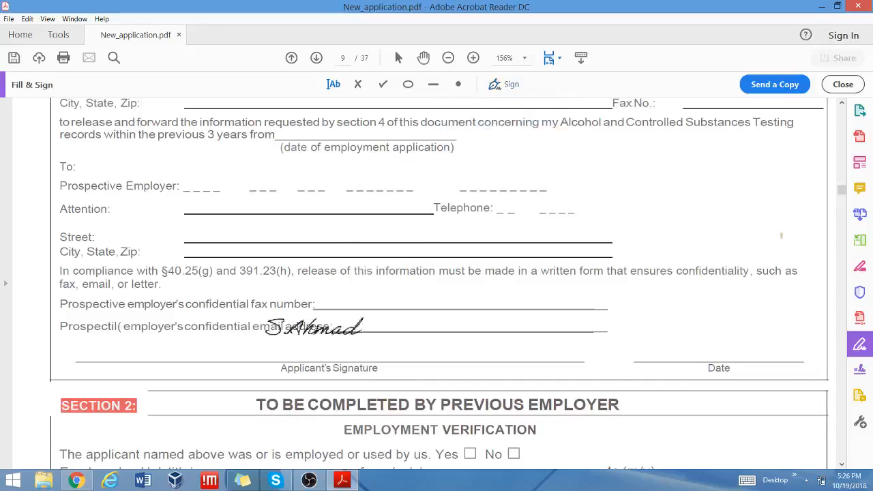
{"action": "left_click", "coordinate": [277, 347]}
{"action": "left_click", "coordinate": [276, 346]}
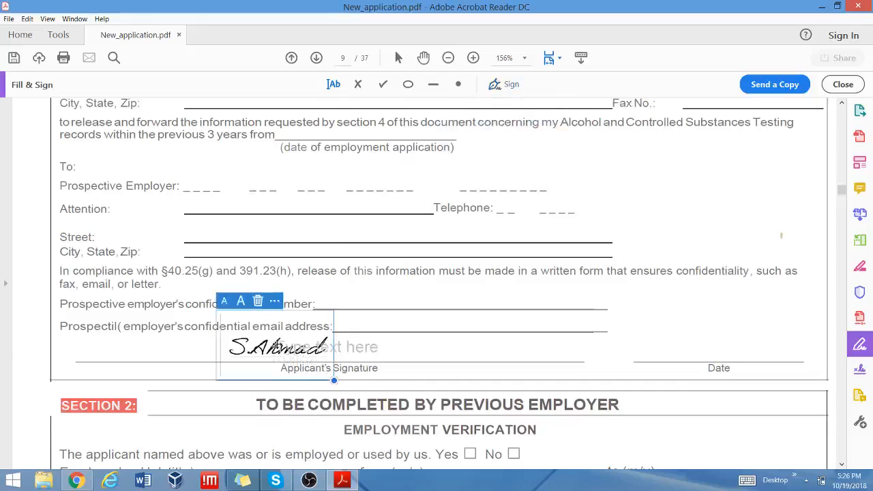
Drag the signature left onto the Applicant's Signature line.
{"action": "scroll", "coordinate": [526, 333], "scroll_direction": "down", "scroll_amount": 1}
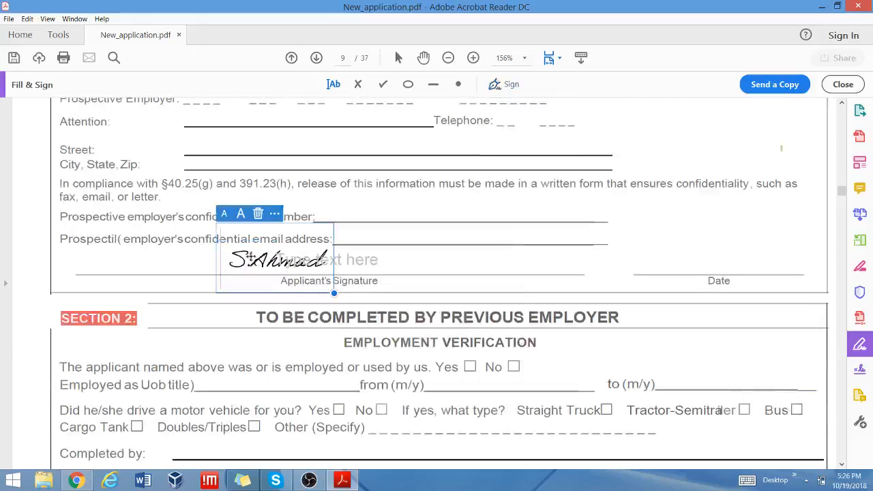
{"action": "left_click_drag", "start_coordinate": [248, 240], "coordinate": [180, 240]}
{"action": "left_click", "coordinate": [180, 241]}
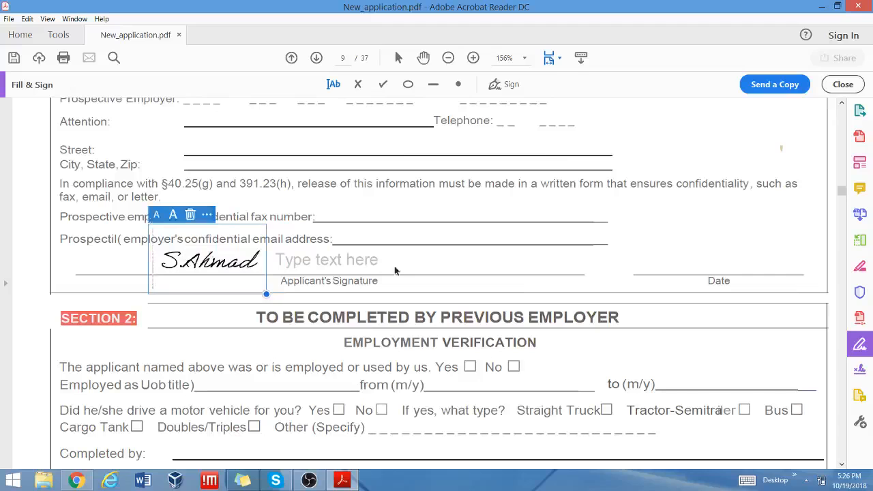
{"action": "scroll", "coordinate": [520, 259], "scroll_direction": "down", "scroll_amount": 3}
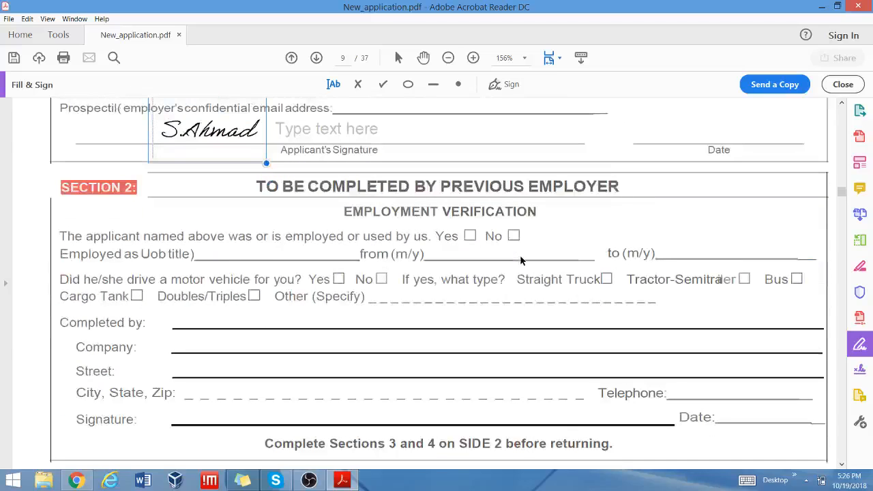
{"action": "scroll", "coordinate": [521, 260], "scroll_direction": "down", "scroll_amount": 3}
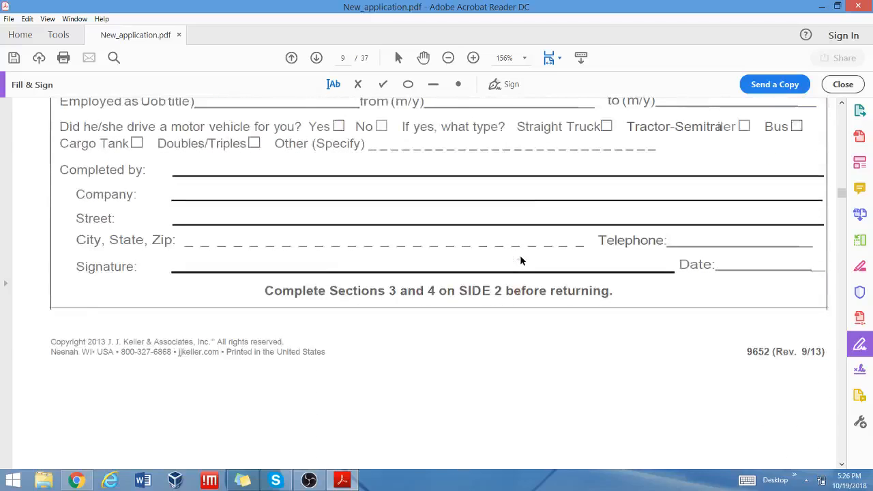
{"action": "scroll", "coordinate": [521, 260], "scroll_direction": "up", "scroll_amount": 2}
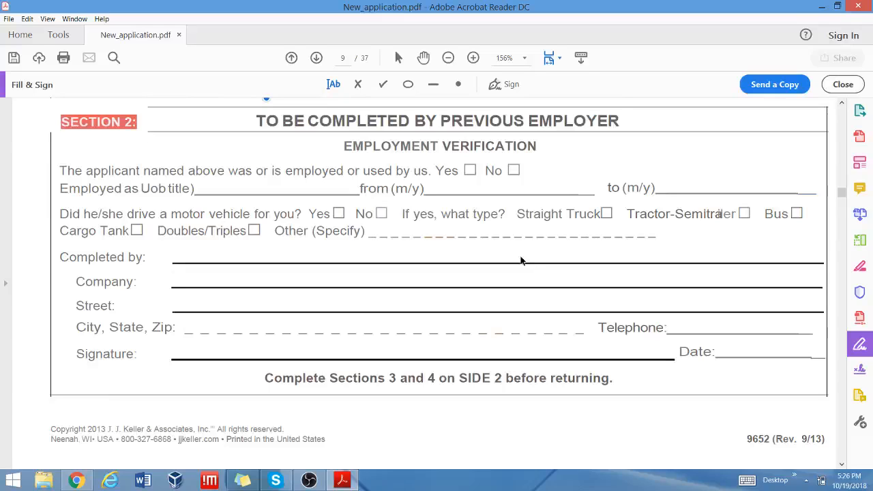
{"action": "scroll", "coordinate": [520, 260], "scroll_direction": "up", "scroll_amount": 4}
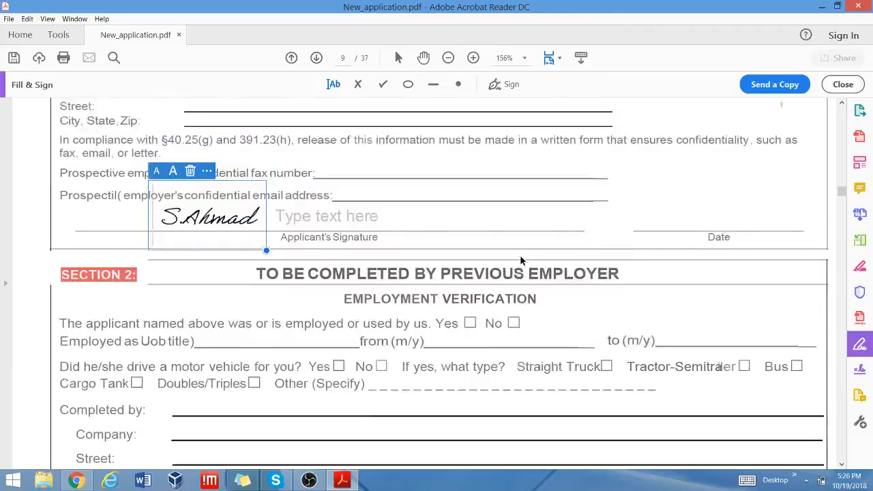
{"action": "scroll", "coordinate": [520, 259], "scroll_direction": "down", "scroll_amount": 3}
{"action": "scroll", "coordinate": [505, 271], "scroll_direction": "down", "scroll_amount": 10}
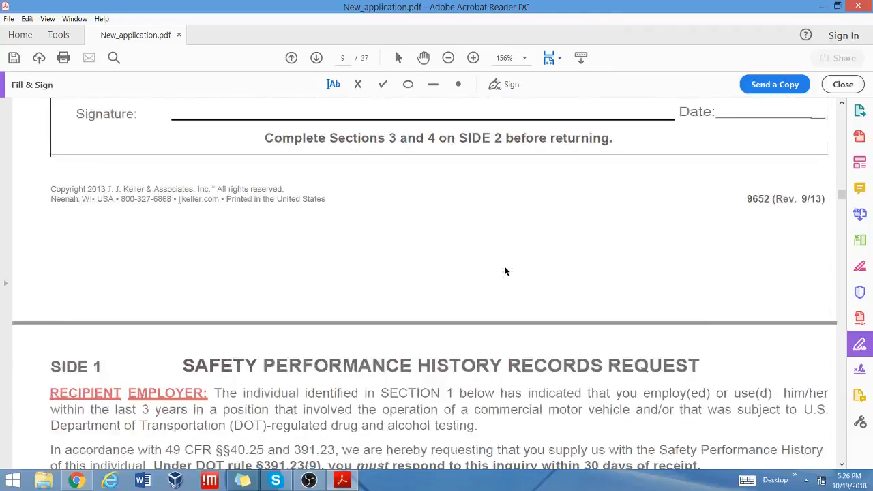
Place the saved signature on page 10's Applicant's Signature line.
{"action": "scroll", "coordinate": [504, 271], "scroll_direction": "down", "scroll_amount": 11}
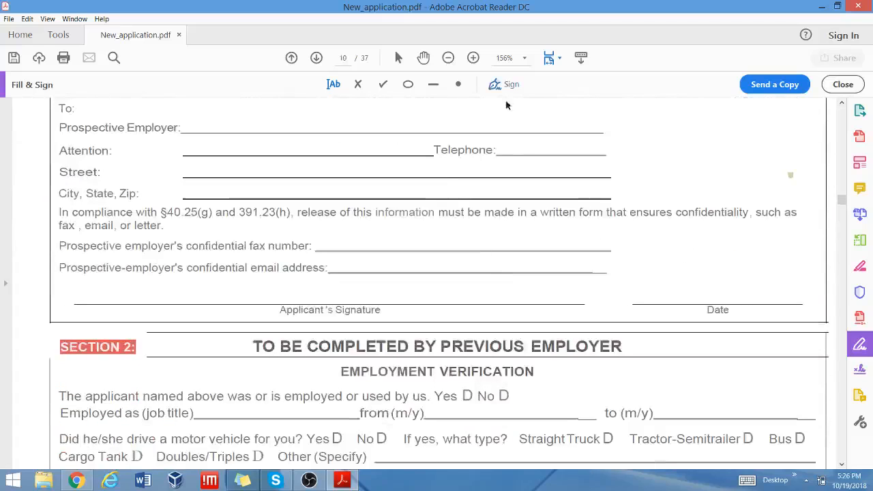
{"action": "scroll", "coordinate": [503, 164], "scroll_direction": "down", "scroll_amount": 4}
{"action": "scroll", "coordinate": [503, 182], "scroll_direction": "down", "scroll_amount": 13}
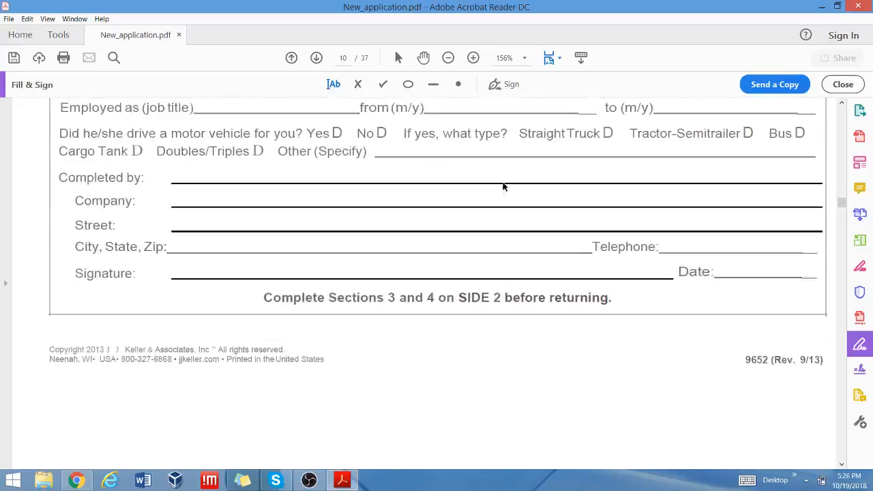
{"action": "scroll", "coordinate": [503, 186], "scroll_direction": "down", "scroll_amount": 4}
{"action": "scroll", "coordinate": [503, 186], "scroll_direction": "up", "scroll_amount": 17}
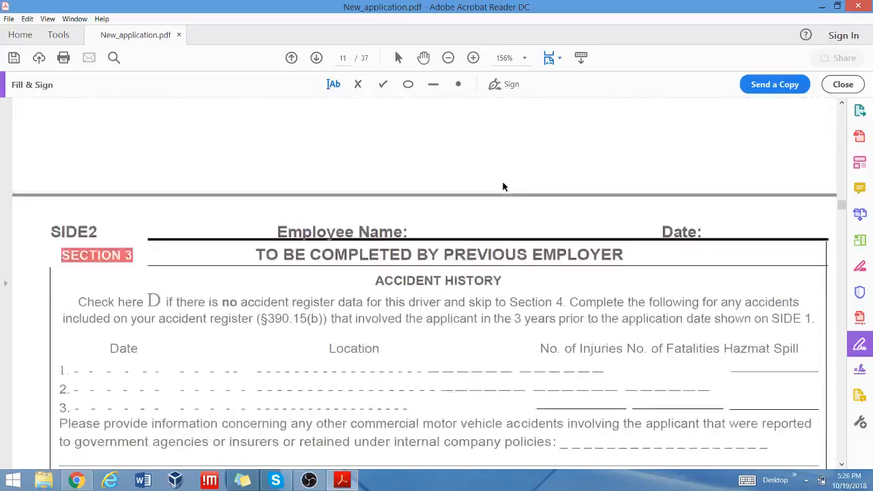
{"action": "scroll", "coordinate": [502, 183], "scroll_direction": "up", "scroll_amount": 3}
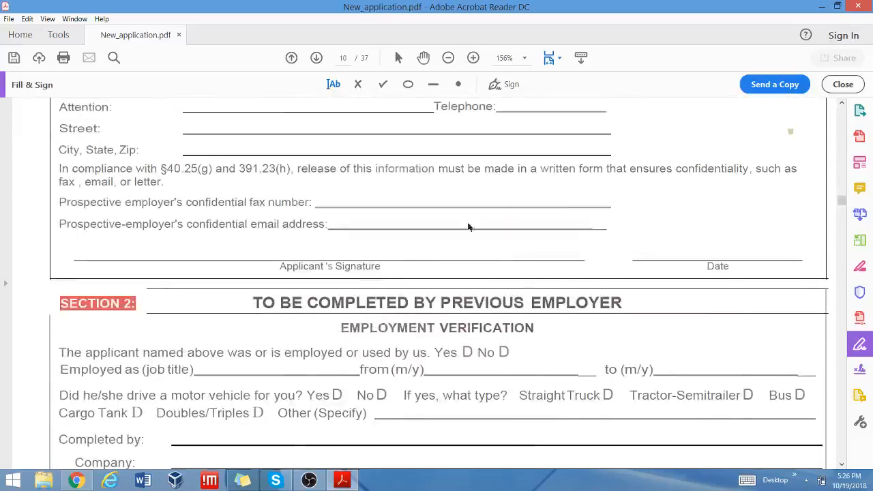
{"action": "left_click", "coordinate": [495, 84]}
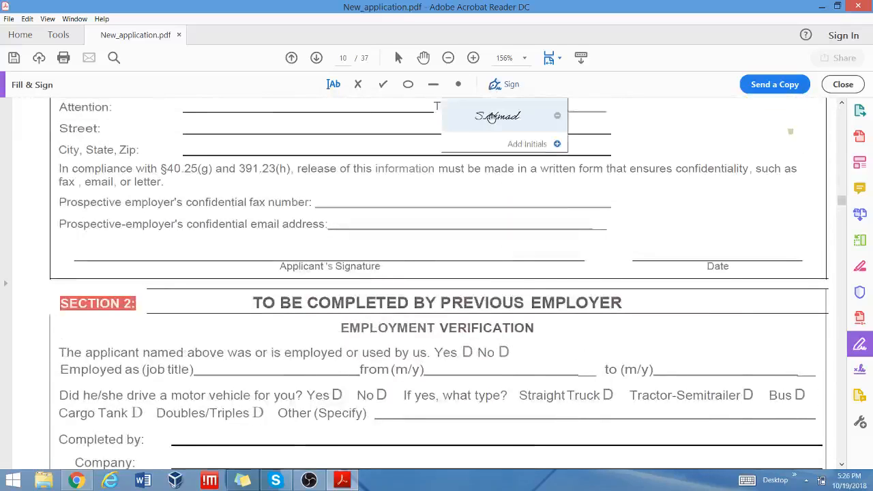
{"action": "left_click", "coordinate": [497, 120]}
{"action": "left_click", "coordinate": [236, 255]}
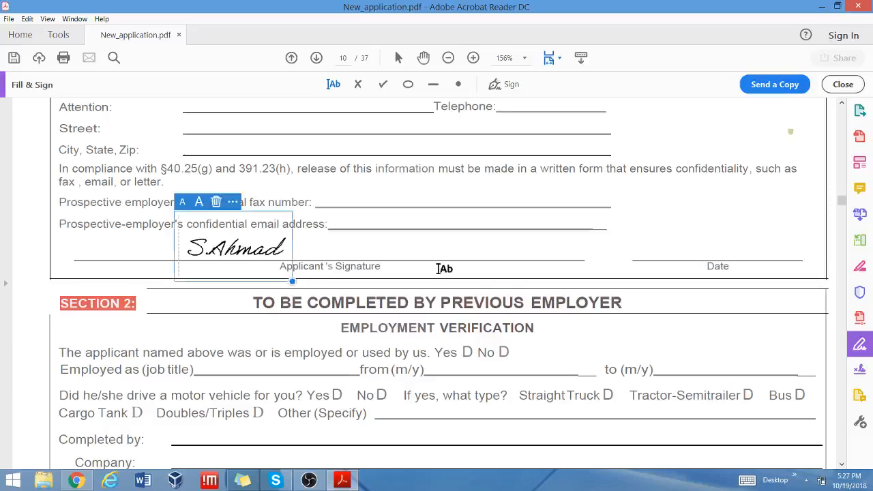
Place the saved signature on page 12's Applicant's Signature line, then move on toward page 13.
{"action": "scroll", "coordinate": [502, 286], "scroll_direction": "down", "scroll_amount": 4}
{"action": "scroll", "coordinate": [502, 287], "scroll_direction": "down", "scroll_amount": 10}
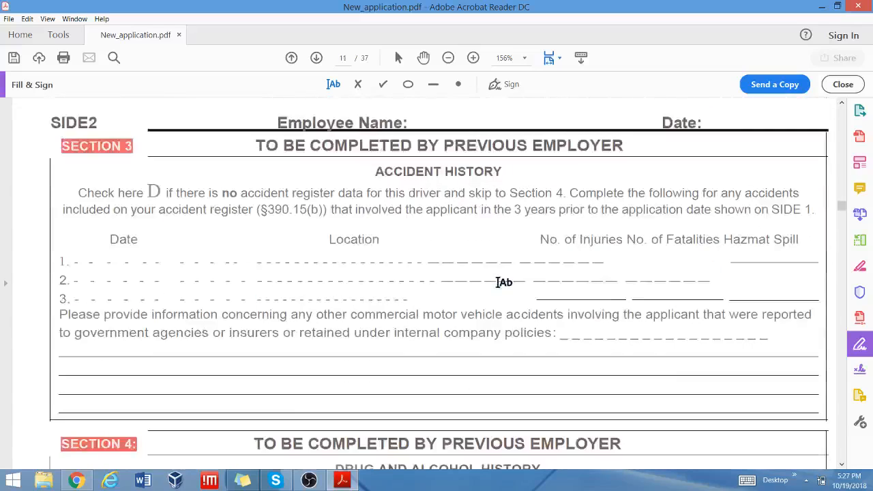
{"action": "scroll", "coordinate": [502, 281], "scroll_direction": "down", "scroll_amount": 7}
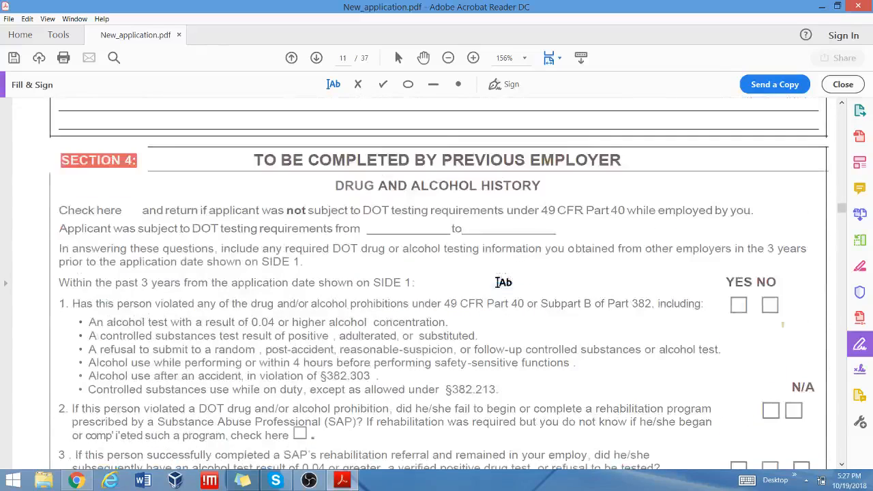
{"action": "scroll", "coordinate": [502, 282], "scroll_direction": "down", "scroll_amount": 14}
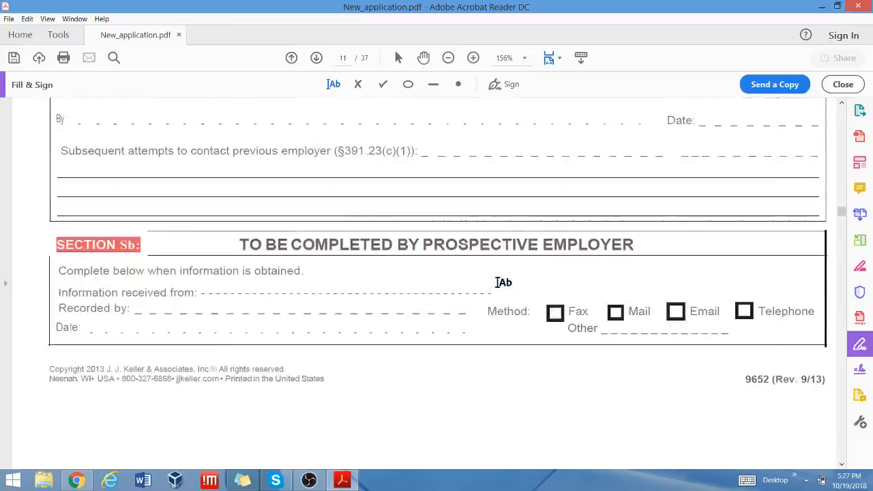
{"action": "scroll", "coordinate": [504, 282], "scroll_direction": "down", "scroll_amount": 13}
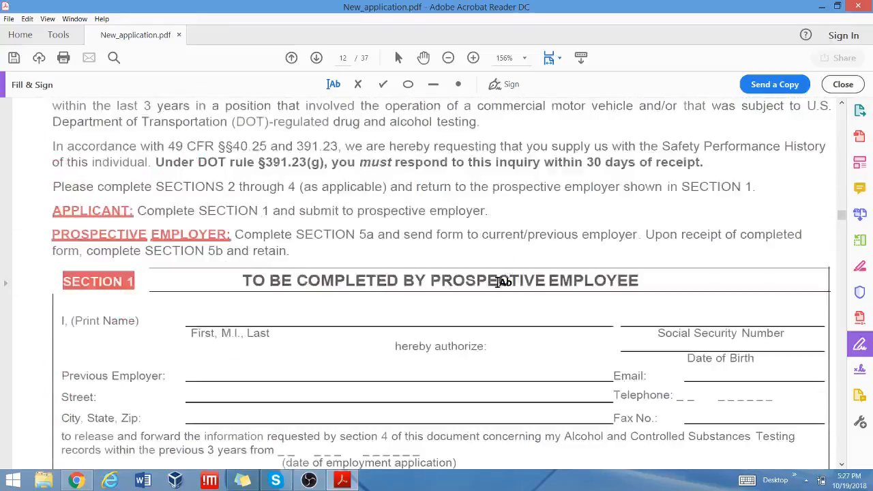
{"action": "scroll", "coordinate": [502, 281], "scroll_direction": "down", "scroll_amount": 4}
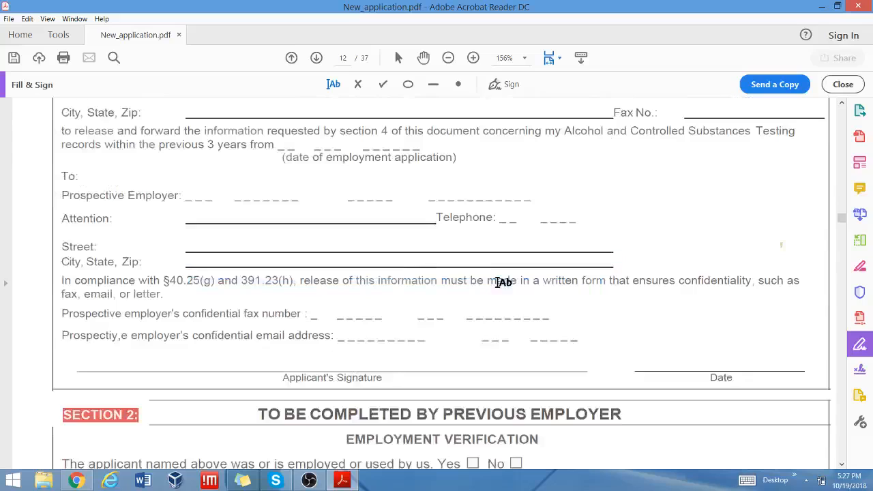
{"action": "left_click", "coordinate": [497, 85]}
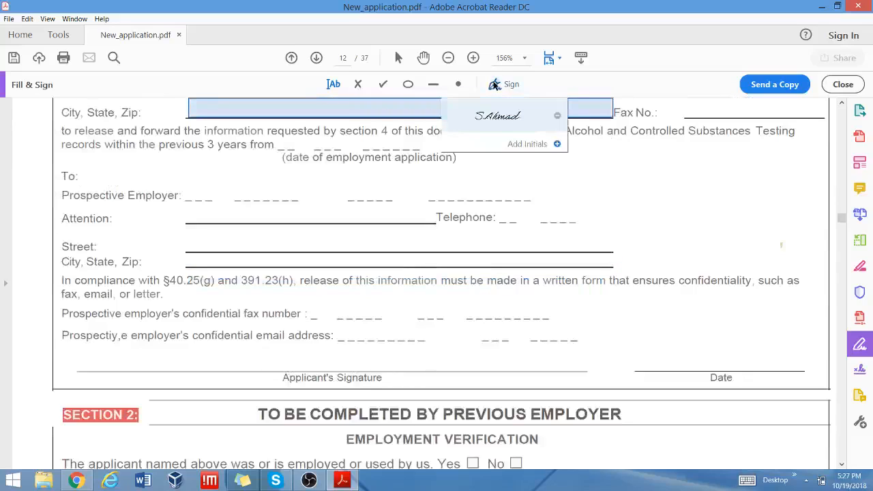
{"action": "left_click", "coordinate": [491, 116]}
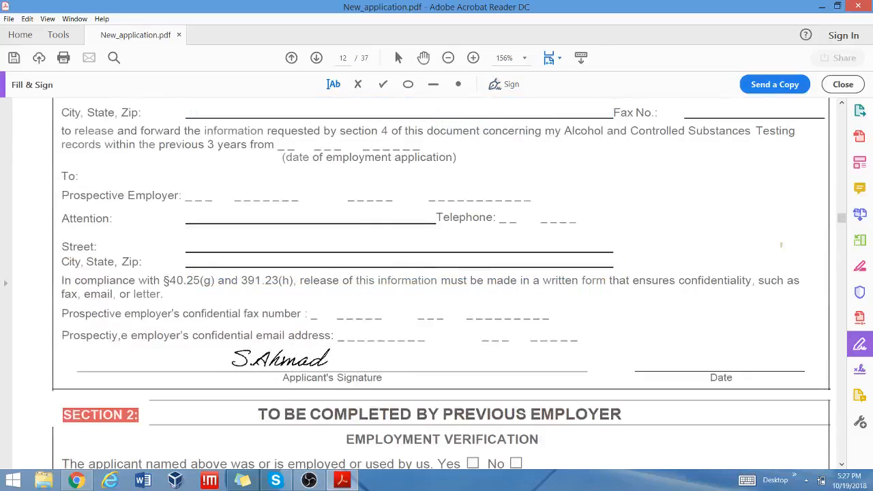
{"action": "left_click", "coordinate": [280, 358]}
{"action": "scroll", "coordinate": [543, 283], "scroll_direction": "down", "scroll_amount": 10}
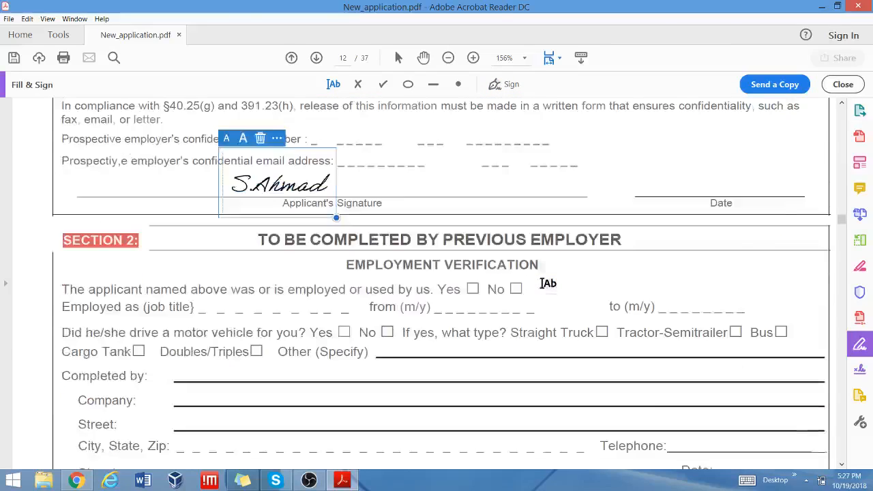
{"action": "scroll", "coordinate": [547, 283], "scroll_direction": "down", "scroll_amount": 5}
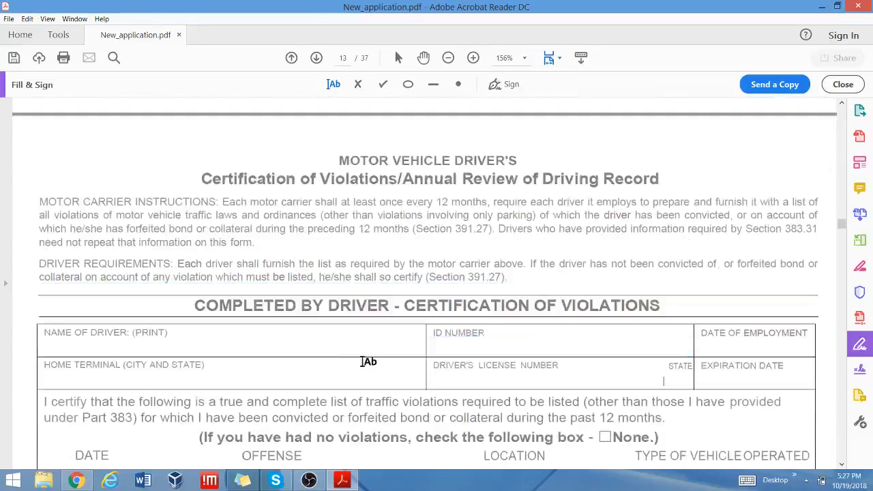
{"action": "scroll", "coordinate": [368, 361], "scroll_direction": "down", "scroll_amount": 3}
{"action": "scroll", "coordinate": [366, 360], "scroll_direction": "up", "scroll_amount": 2}
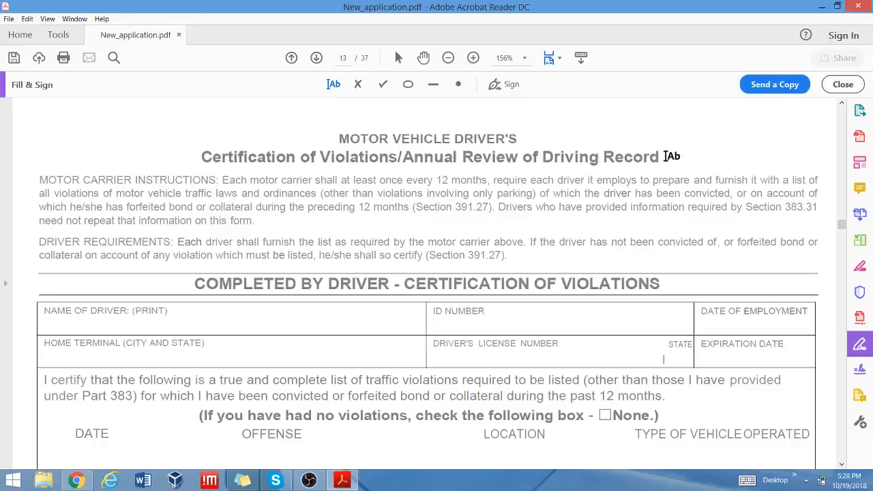
{"action": "scroll", "coordinate": [696, 175], "scroll_direction": "down", "scroll_amount": 3}
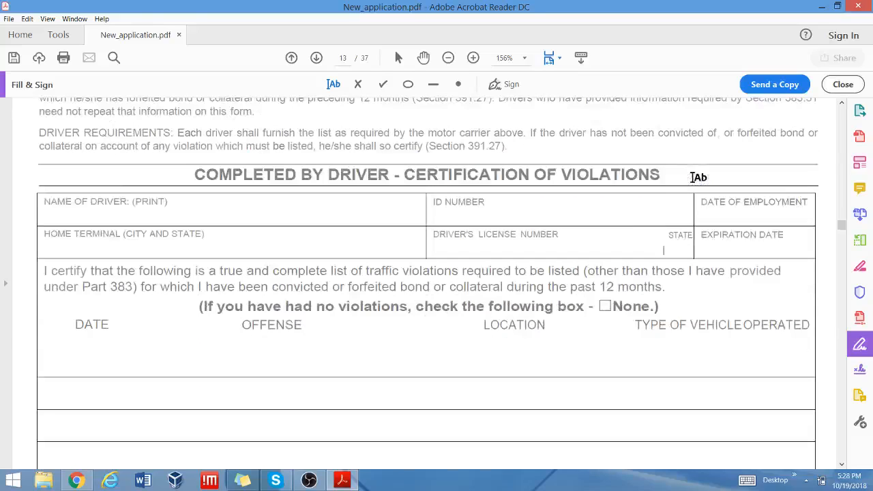
{"action": "scroll", "coordinate": [697, 177], "scroll_direction": "down", "scroll_amount": 3}
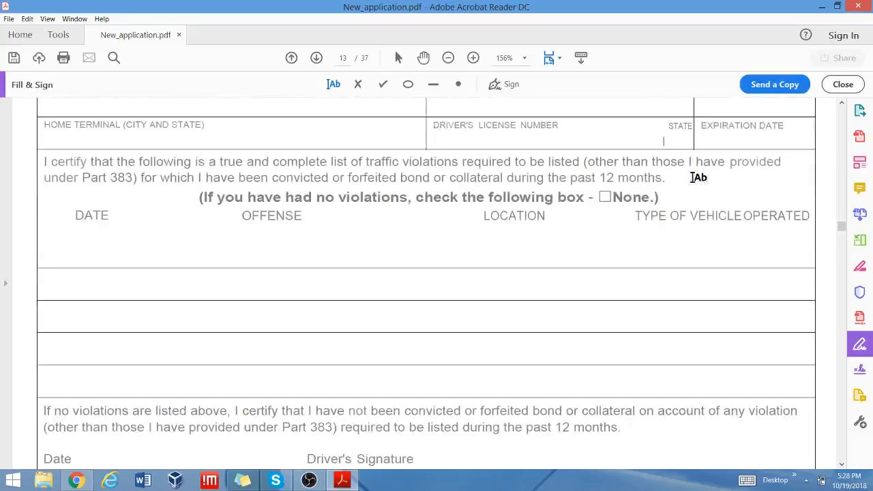
{"action": "scroll", "coordinate": [696, 176], "scroll_direction": "up", "scroll_amount": 2}
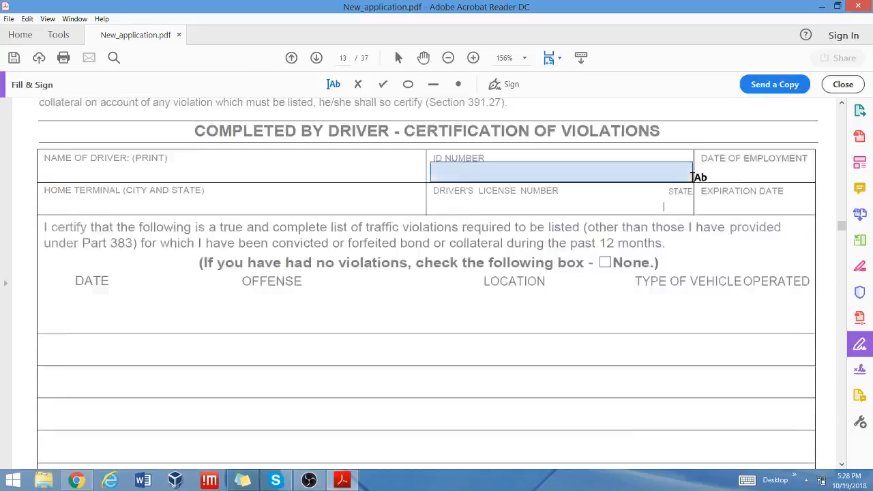
Type the driver's name into the NAME OF DRIVER field and commit it.
{"action": "left_click", "coordinate": [74, 176]}
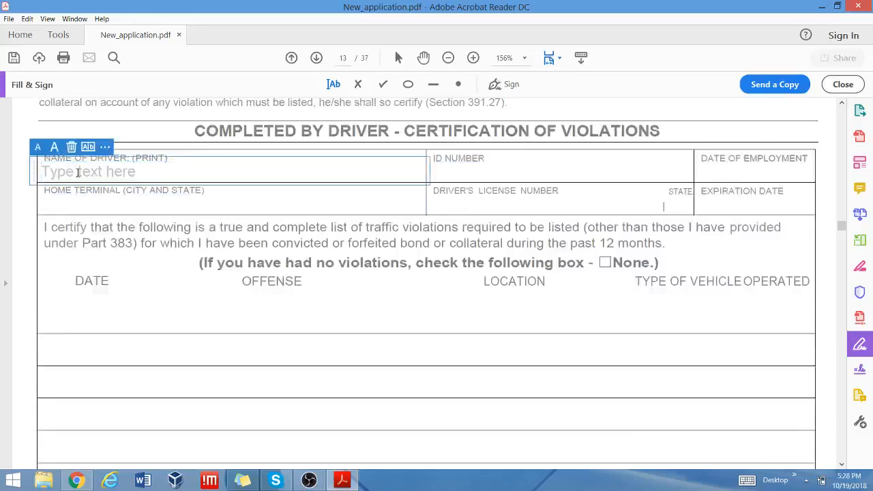
{"action": "type", "text": "S.Ahm"}
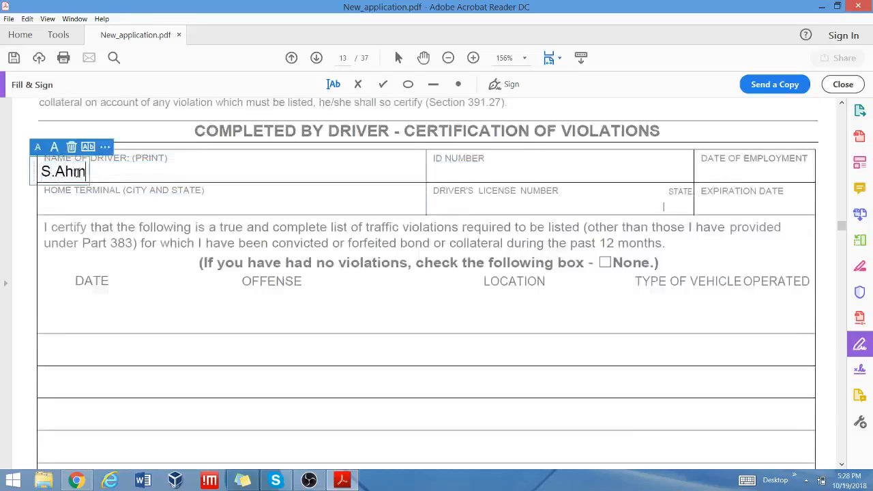
{"action": "type", "text": "ad"}
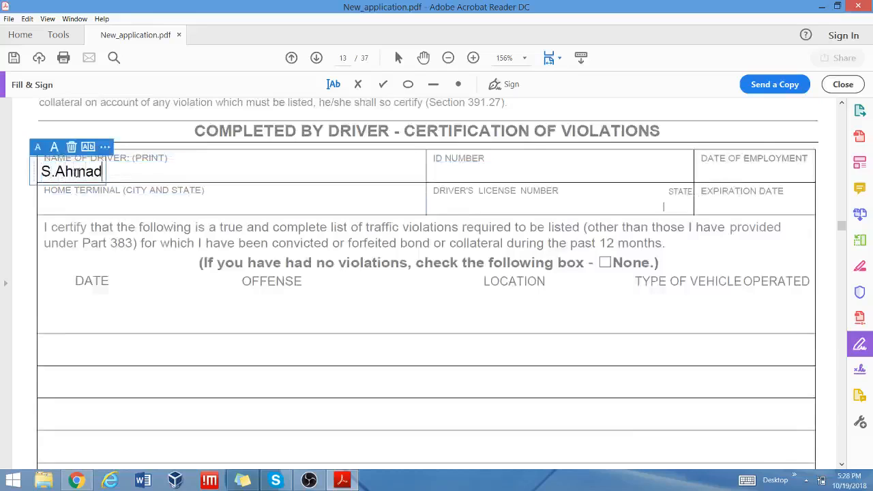
{"action": "left_click", "coordinate": [457, 175]}
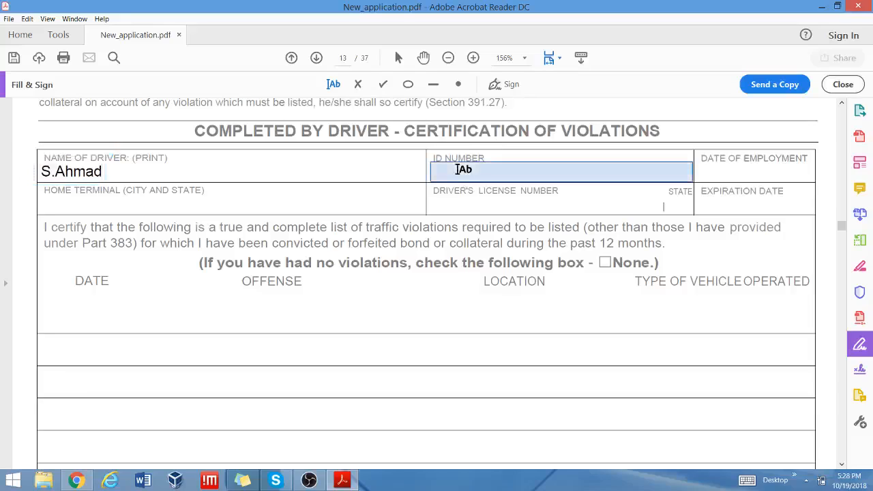
Try text entries in Date of Employment, Home Terminal, License Number, Expiration Date and State, leaving them empty.
{"action": "left_click", "coordinate": [738, 171]}
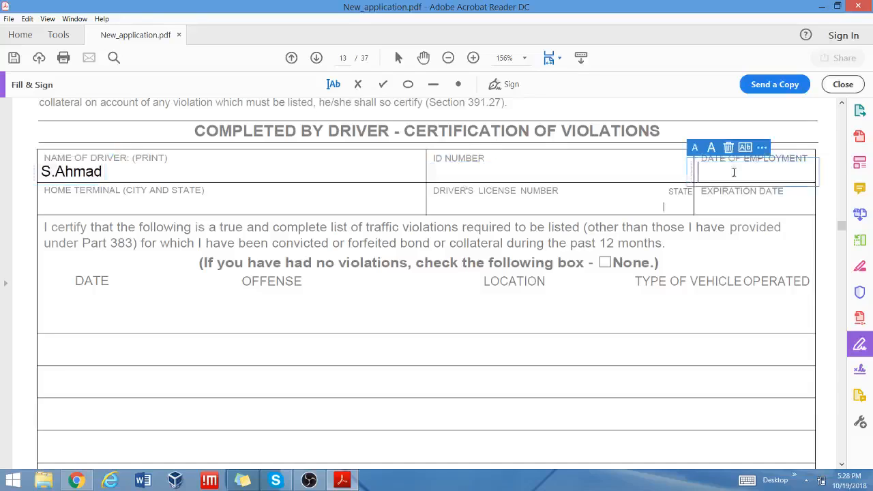
{"action": "left_click", "coordinate": [57, 204]}
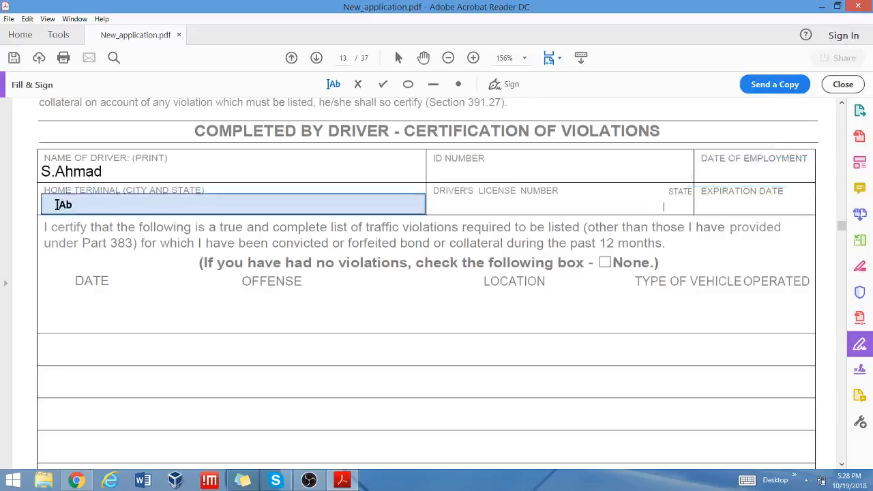
{"action": "left_click", "coordinate": [57, 205]}
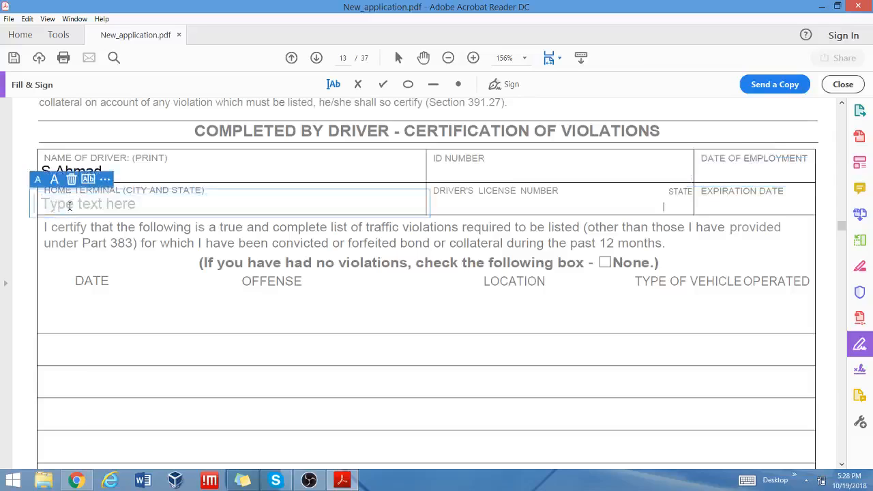
{"action": "left_click", "coordinate": [480, 211]}
{"action": "left_click", "coordinate": [472, 205]}
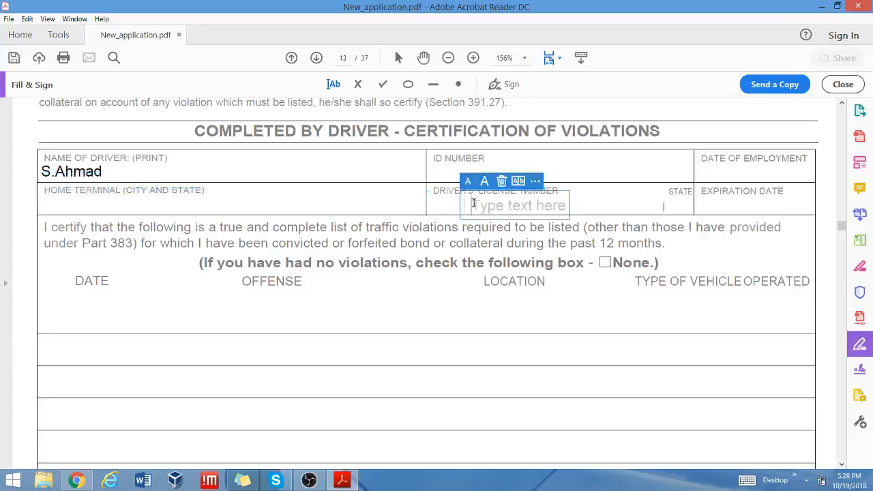
{"action": "left_click", "coordinate": [717, 200]}
{"action": "left_click", "coordinate": [696, 205]}
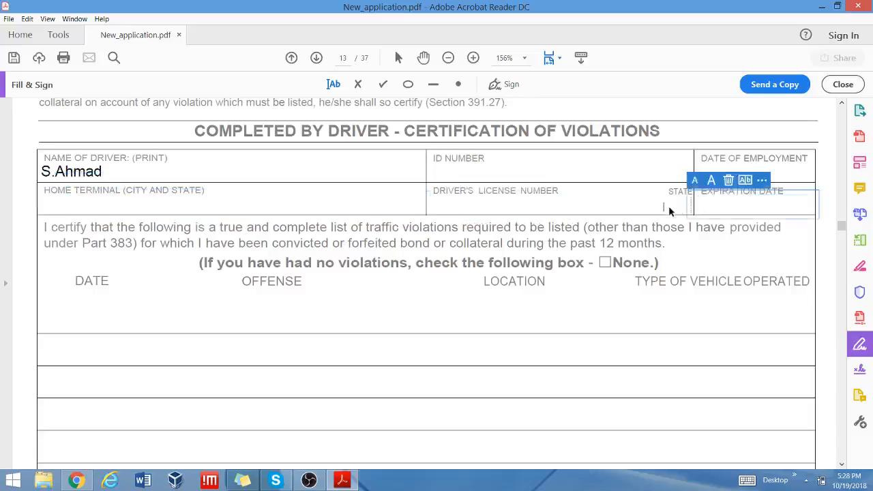
{"action": "left_click", "coordinate": [672, 205]}
{"action": "left_click", "coordinate": [665, 207]}
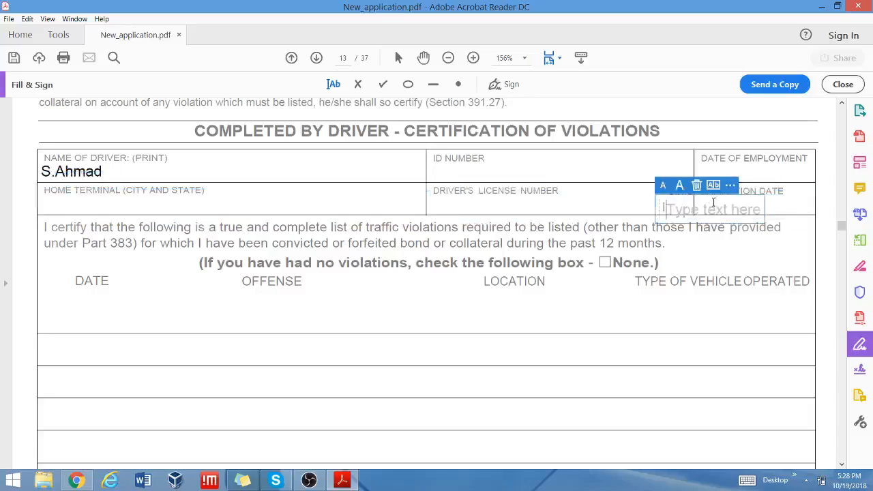
{"action": "left_click", "coordinate": [697, 186]}
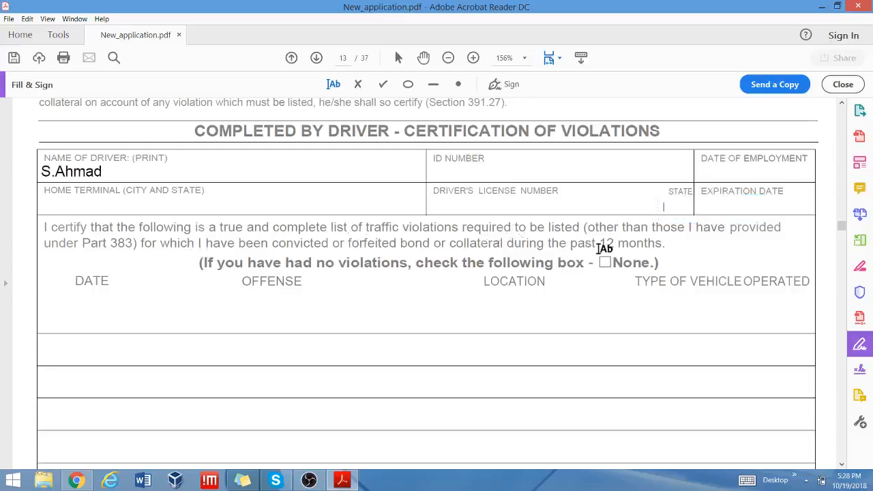
Try a text entry in the first violations DATE row and discard it.
{"action": "scroll", "coordinate": [601, 247], "scroll_direction": "up", "scroll_amount": 5}
{"action": "scroll", "coordinate": [602, 247], "scroll_direction": "down", "scroll_amount": 7}
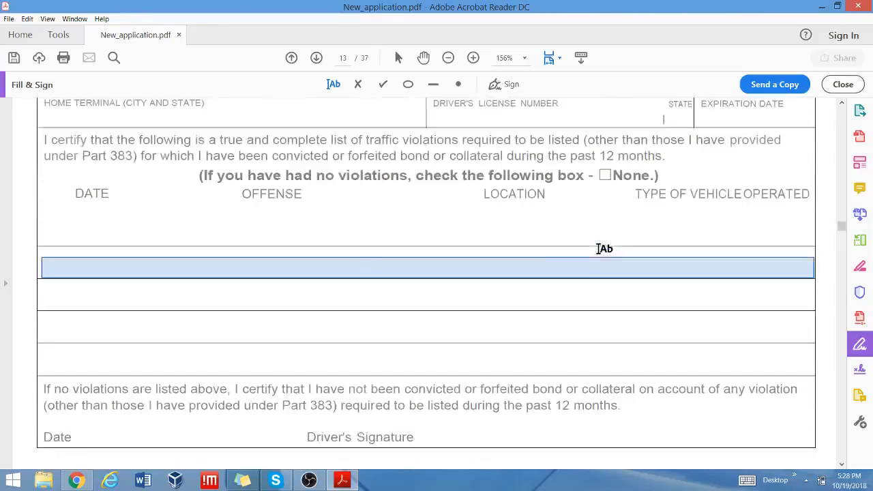
{"action": "left_click", "coordinate": [65, 233]}
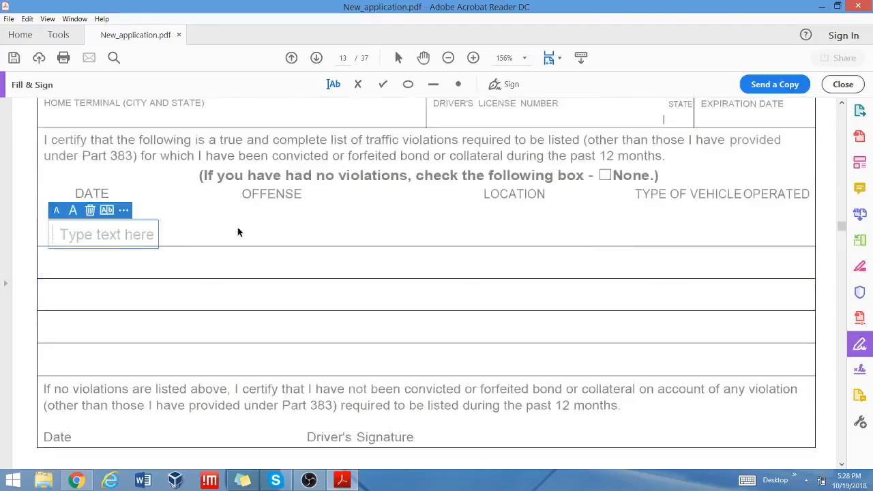
{"action": "key", "text": "Escape"}
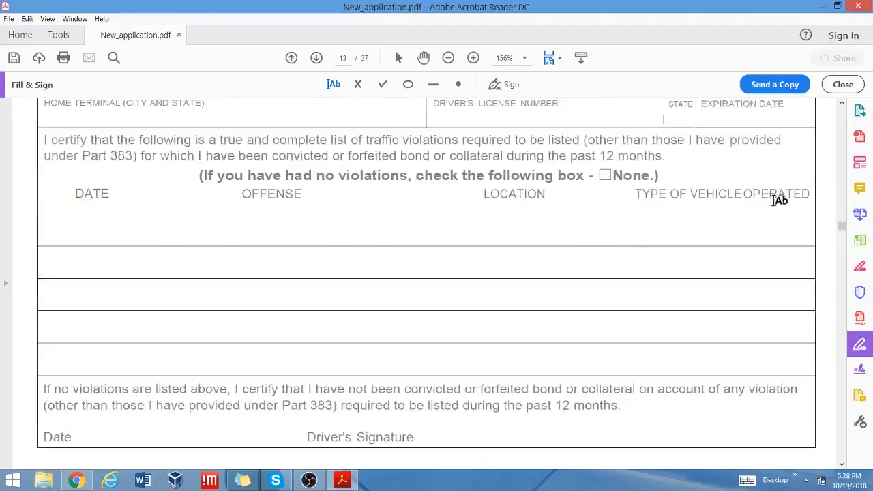
{"action": "scroll", "coordinate": [712, 254], "scroll_direction": "up", "scroll_amount": 3}
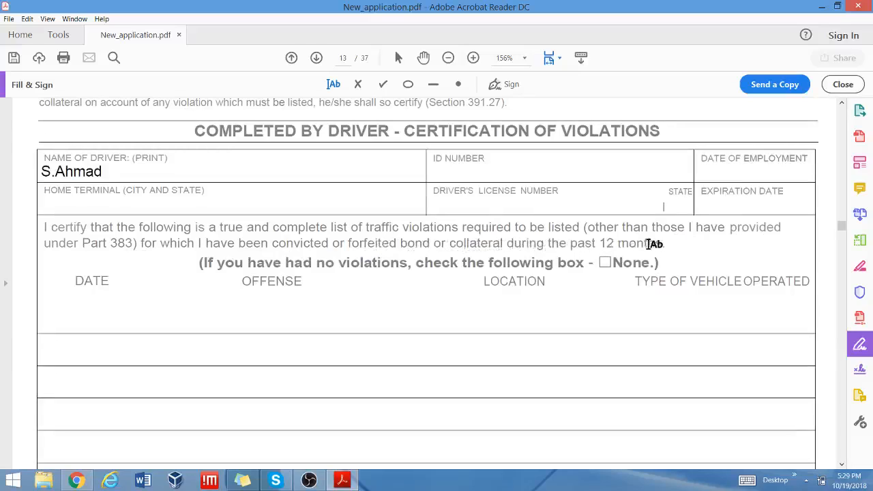
{"action": "scroll", "coordinate": [613, 273], "scroll_direction": "down", "scroll_amount": 3}
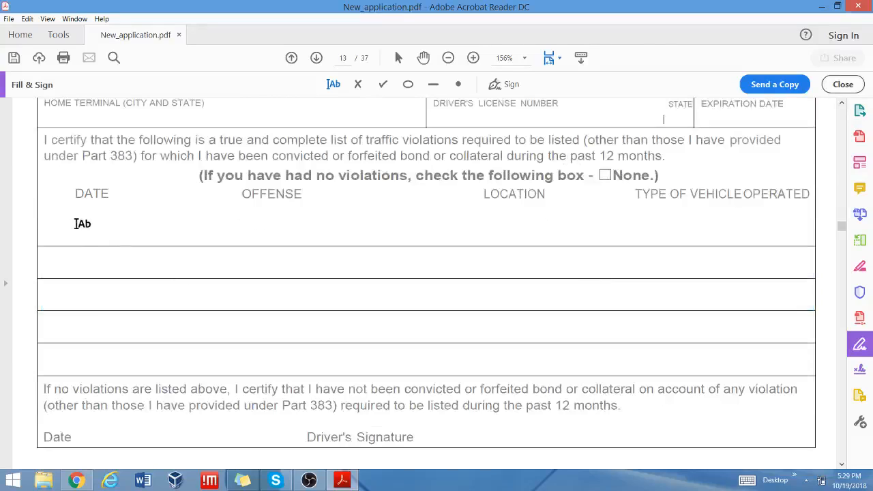
{"action": "scroll", "coordinate": [443, 427], "scroll_direction": "down", "scroll_amount": 2}
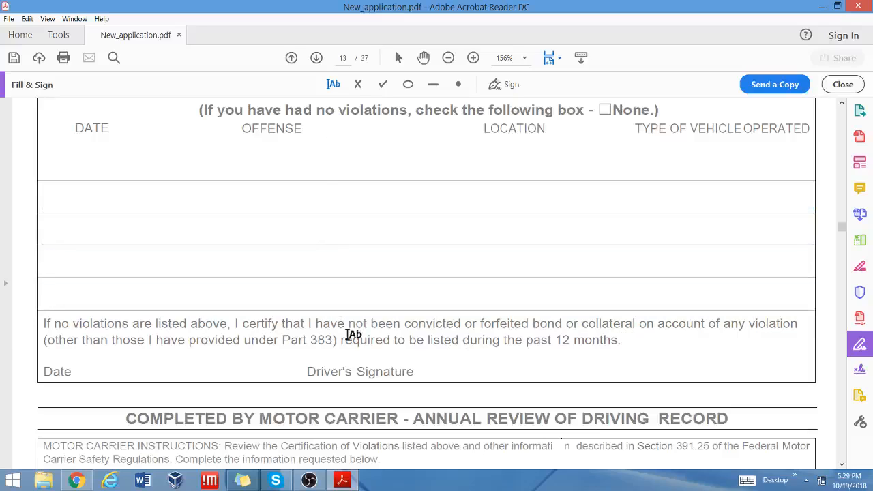
Place the saved signature beside page 13's Driver's Signature line.
{"action": "left_click", "coordinate": [494, 86]}
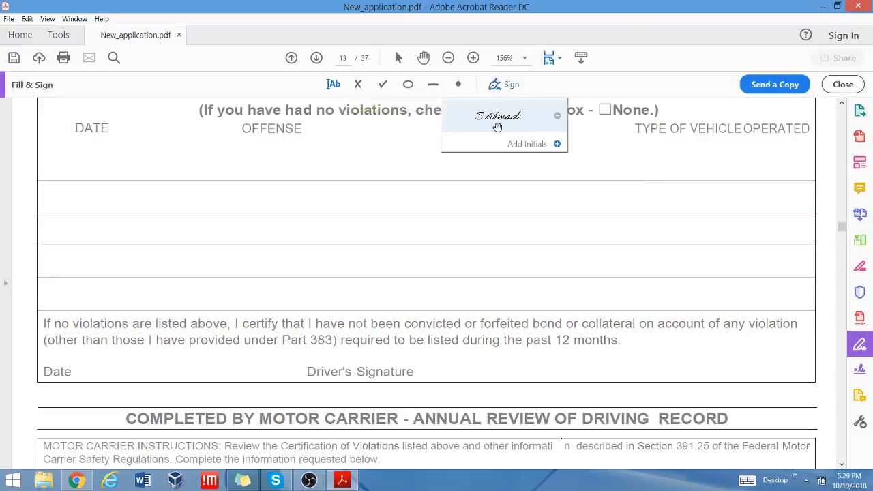
{"action": "left_click", "coordinate": [496, 118]}
{"action": "left_click", "coordinate": [488, 370]}
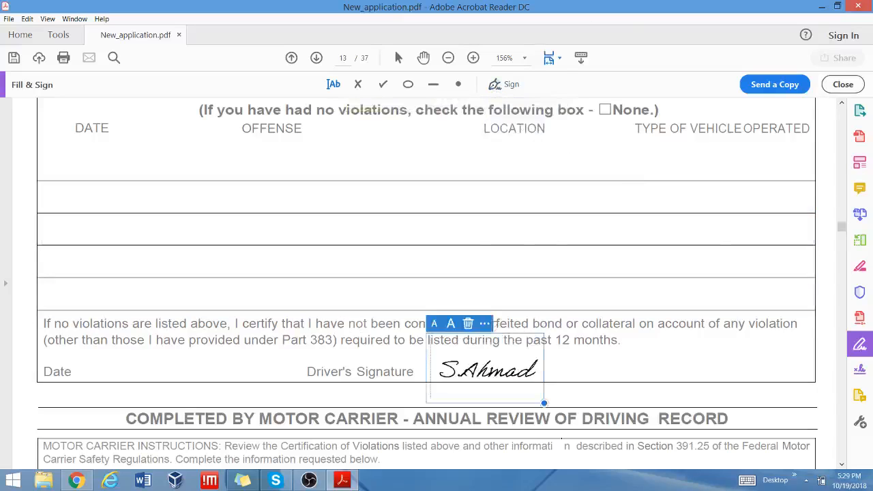
{"action": "scroll", "coordinate": [648, 221], "scroll_direction": "down", "scroll_amount": 2}
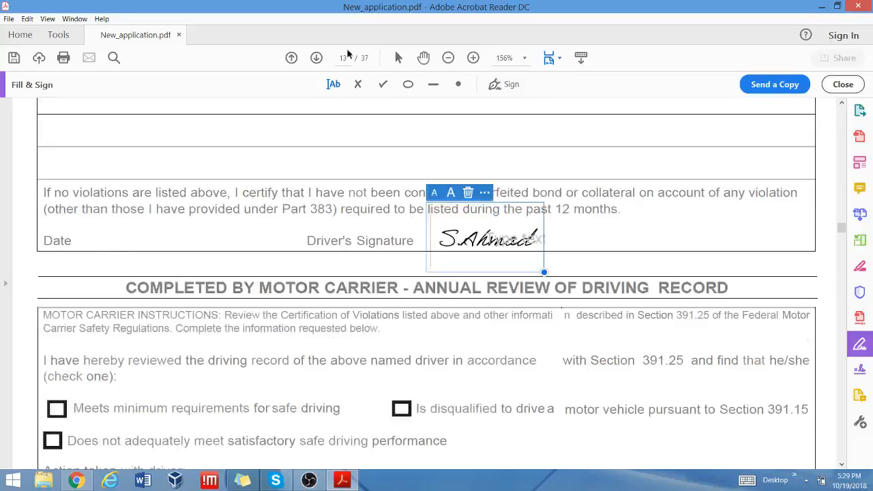
Type 'month/day/year' beside Date and scroll on to page 14.
{"action": "left_click", "coordinate": [333, 84]}
{"action": "left_click", "coordinate": [109, 236]}
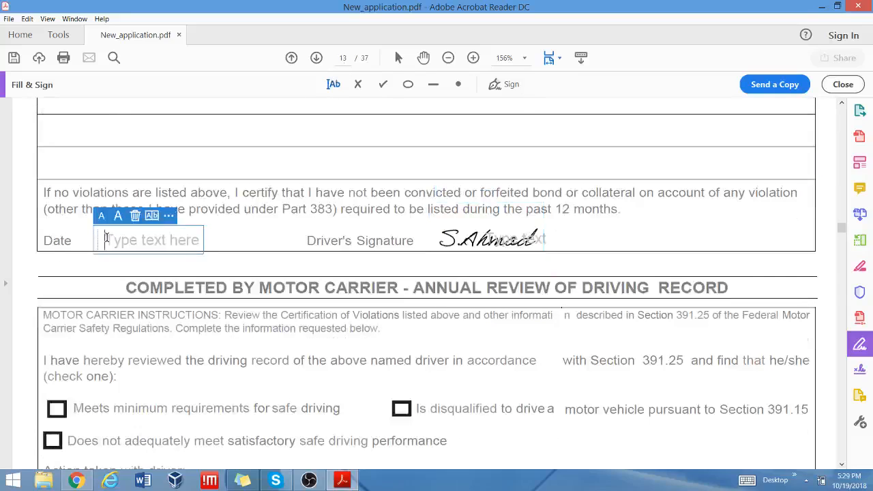
{"action": "type", "text": "10/"}
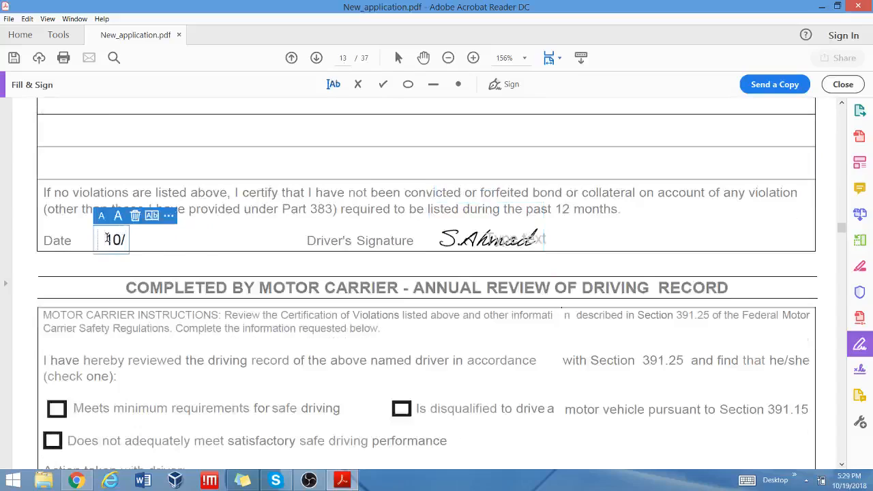
{"action": "type", "text": "da"}
{"action": "key", "text": "BackSpace"}
{"action": "key", "text": "BackSpace"}
{"action": "key", "text": "BackSpace"}
{"action": "key", "text": "BackSpace"}
{"action": "key", "text": "BackSpace"}
{"action": "type", "text": "month/day/"}
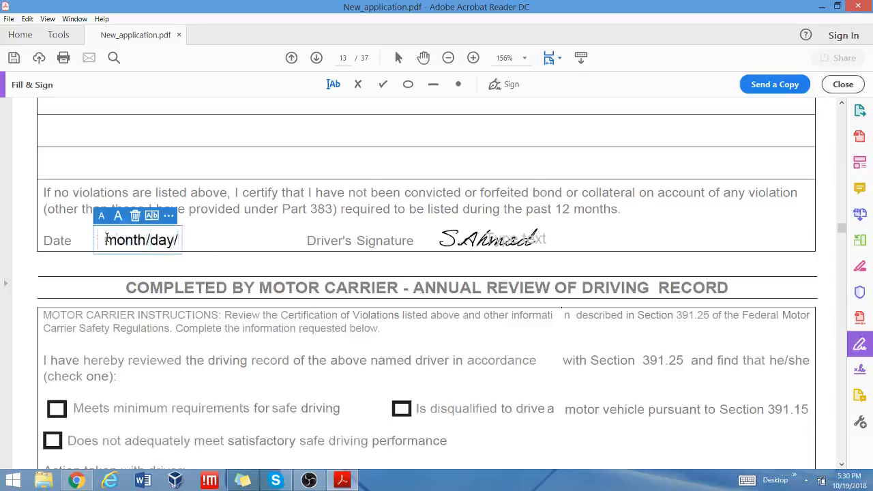
{"action": "type", "text": "yeat"}
{"action": "key", "text": "BackSpace"}
{"action": "type", "text": "r"}
{"action": "scroll", "coordinate": [381, 317], "scroll_direction": "down", "scroll_amount": 2}
{"action": "scroll", "coordinate": [381, 314], "scroll_direction": "down", "scroll_amount": 3}
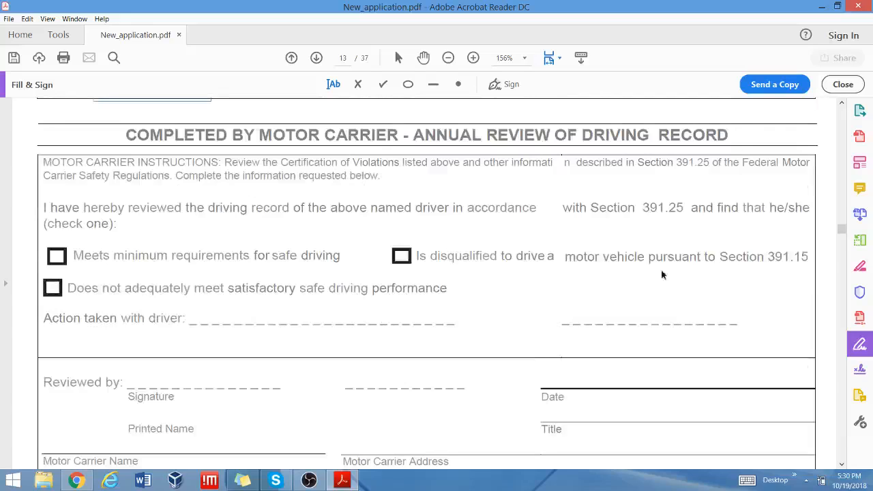
{"action": "scroll", "coordinate": [627, 265], "scroll_direction": "down", "scroll_amount": 2}
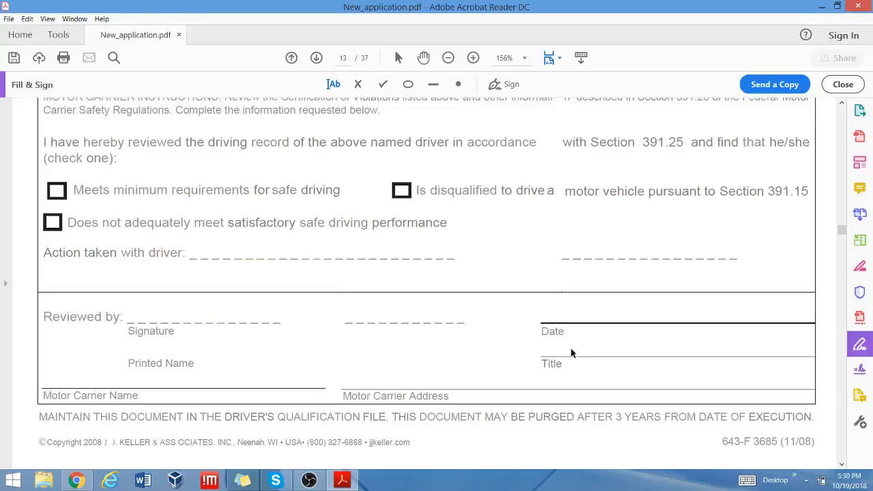
{"action": "scroll", "coordinate": [572, 352], "scroll_direction": "down", "scroll_amount": 10}
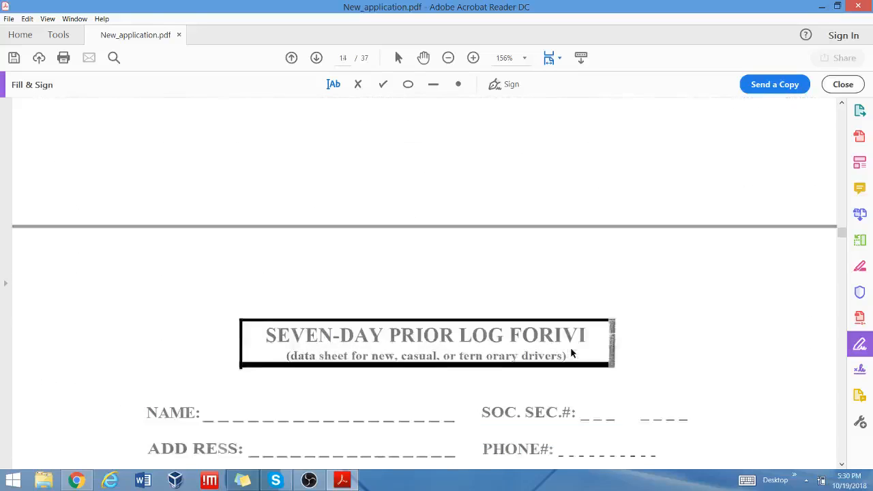
Enter the driver's name on the log's NAME line and XXX-XXX-XXX at SOC. SEC.#.
{"action": "scroll", "coordinate": [572, 353], "scroll_direction": "down", "scroll_amount": 6}
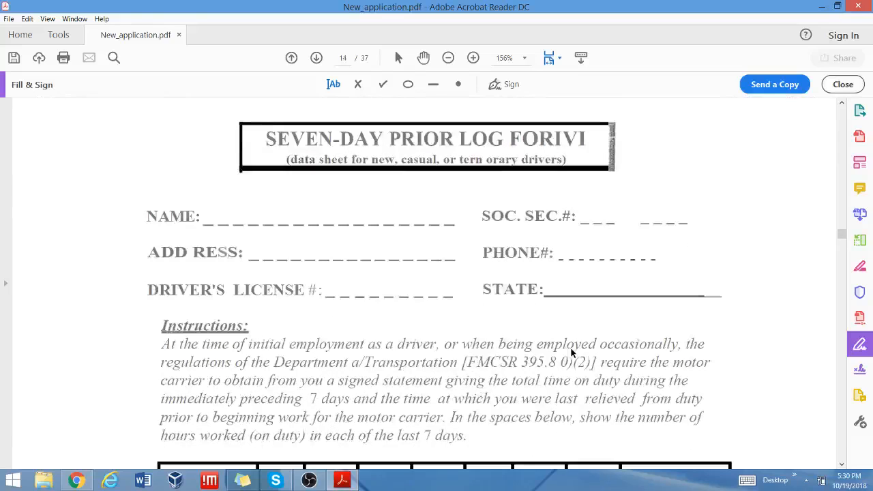
{"action": "scroll", "coordinate": [571, 353], "scroll_direction": "down", "scroll_amount": 1}
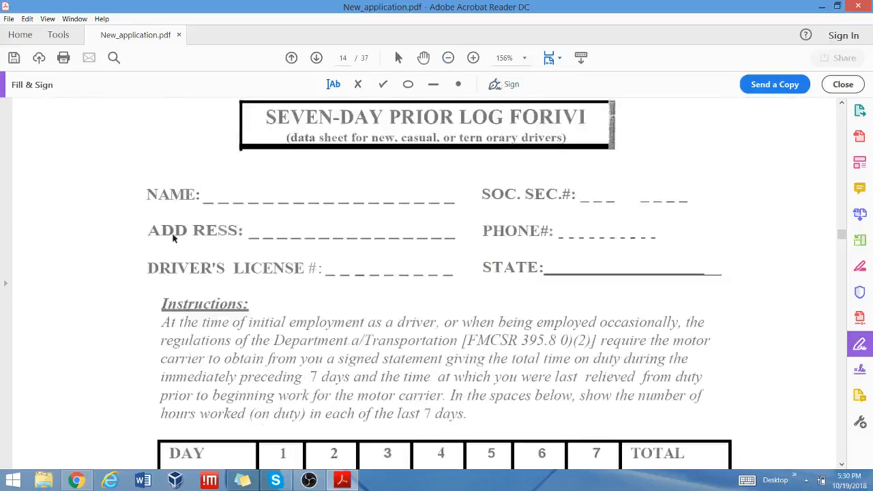
{"action": "left_click", "coordinate": [229, 193]}
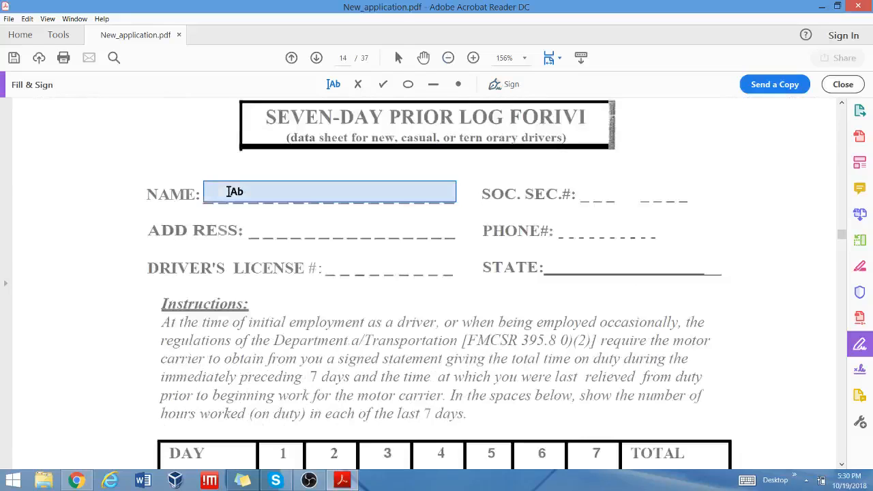
{"action": "left_click", "coordinate": [229, 191]}
{"action": "type", "text": "S"}
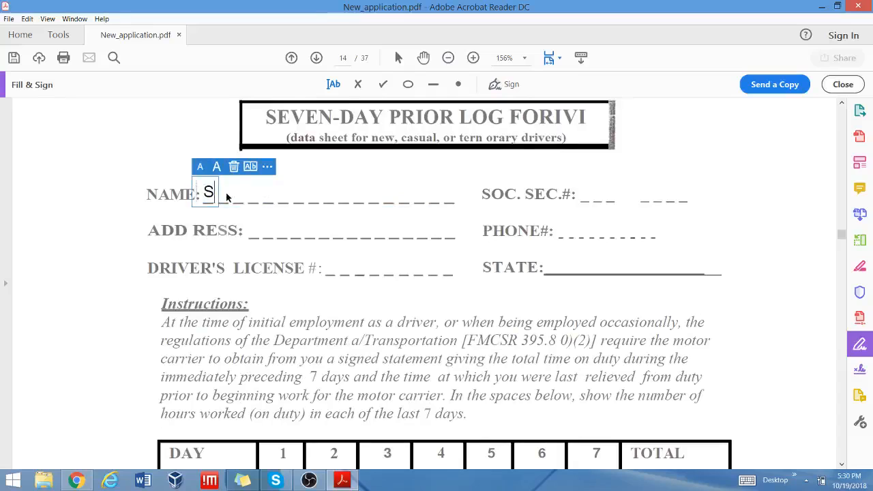
{"action": "type", "text": ".Ahmad"}
{"action": "left_click", "coordinate": [595, 195]}
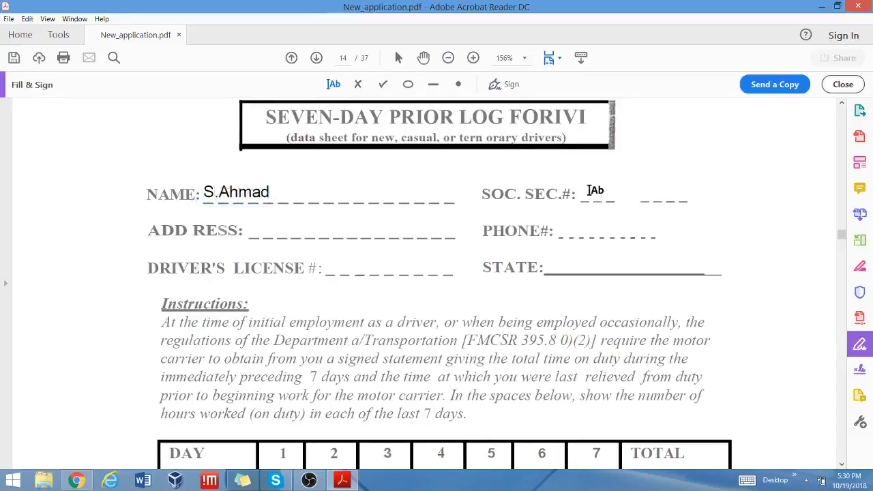
{"action": "left_click", "coordinate": [587, 192]}
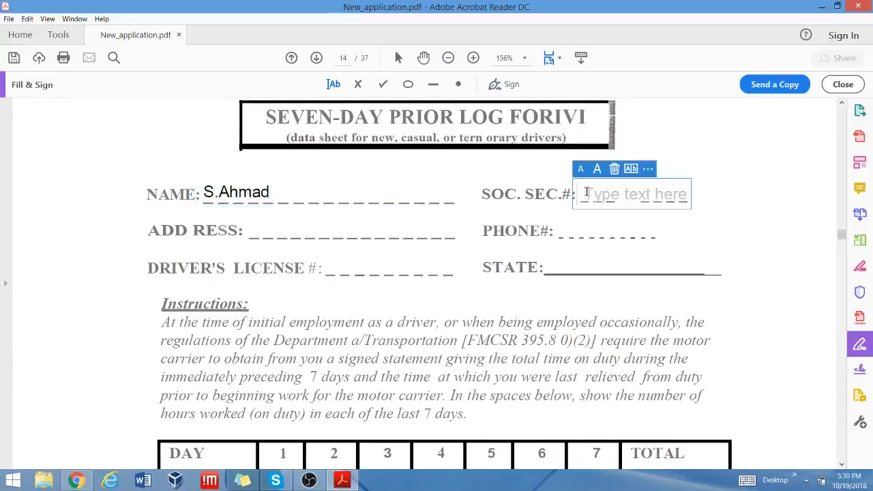
{"action": "type", "text": "XXX-X"}
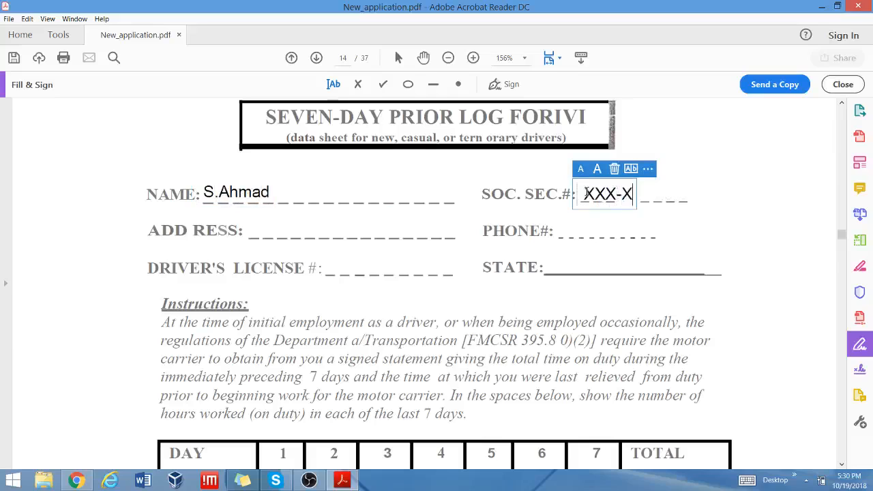
{"action": "type", "text": "XX-XXX"}
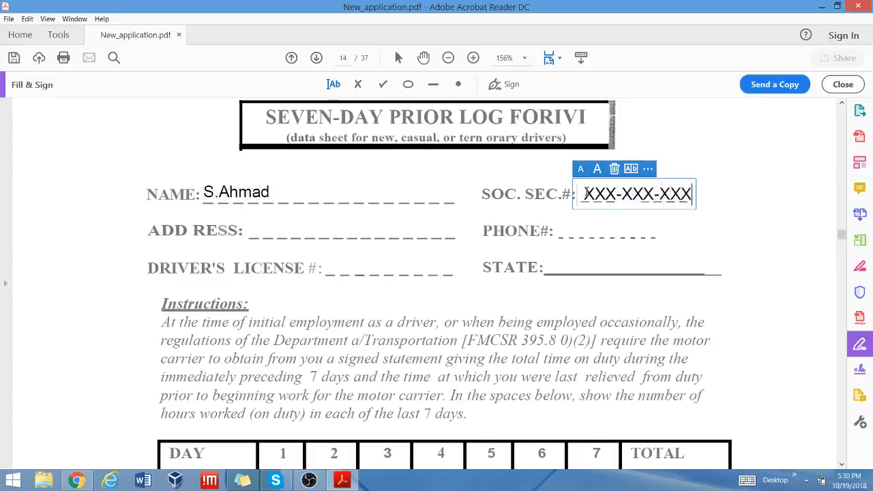
Type '123,ave./drive.....,city,state' on the ADD RESS line.
{"action": "left_click", "coordinate": [269, 233]}
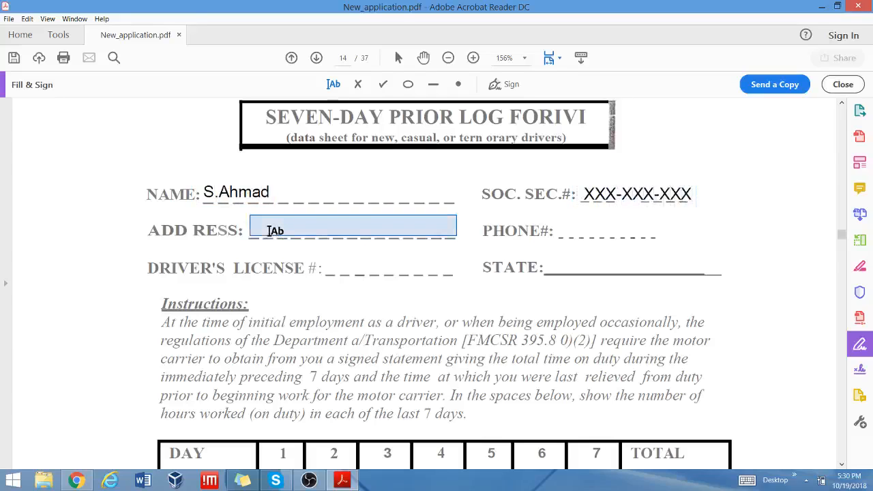
{"action": "left_click", "coordinate": [269, 232]}
{"action": "type", "text": "123"}
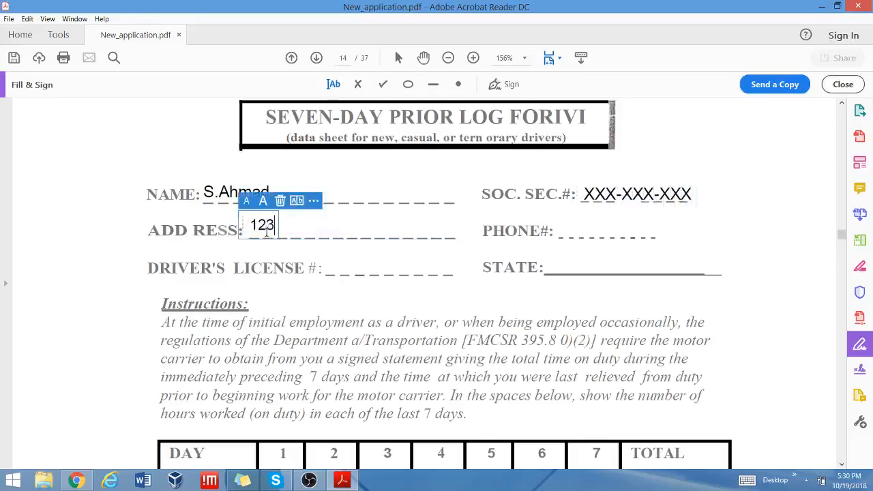
{"action": "type", "text": ",ave./d"}
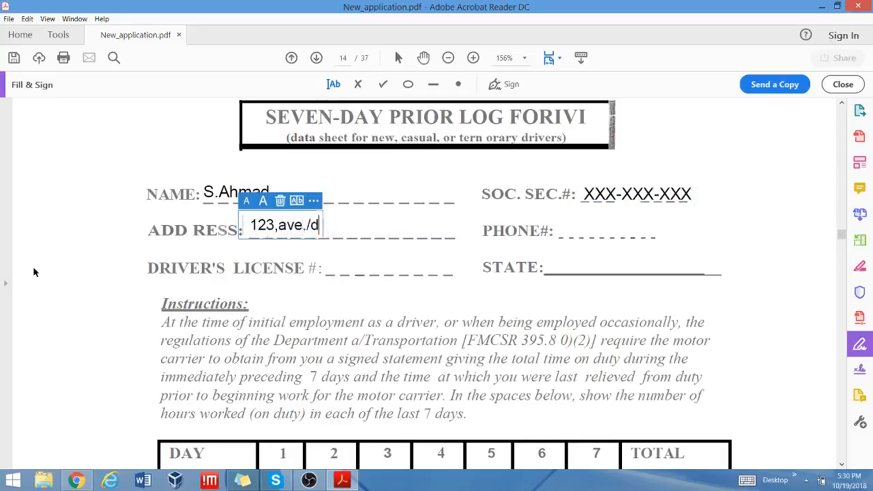
{"action": "type", "text": "rive....."}
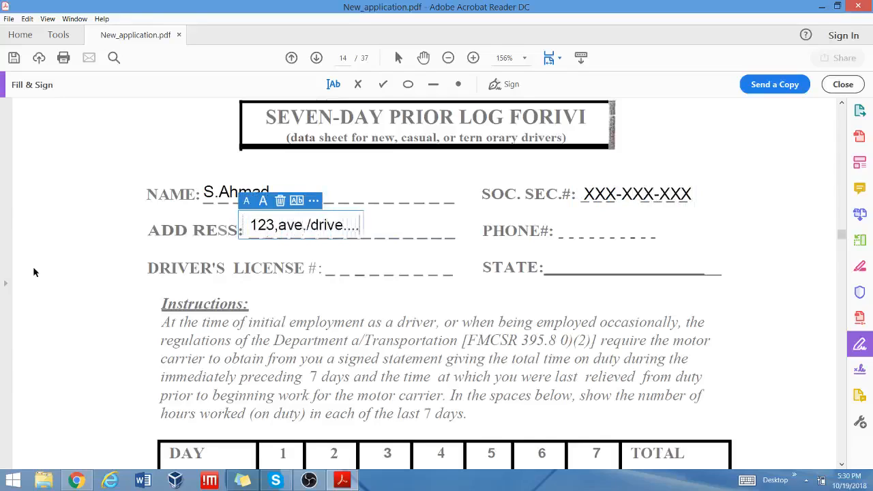
{"action": "type", "text": ",stat"}
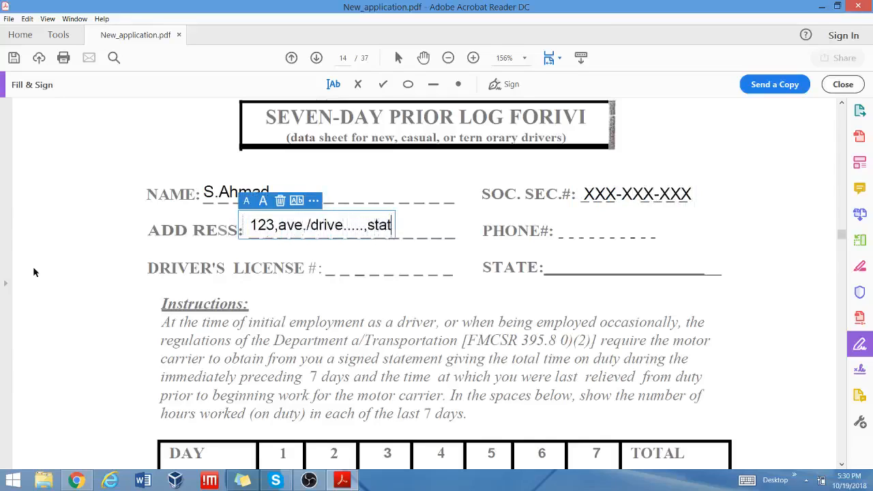
{"action": "key", "text": "BackSpace"}
{"action": "key", "text": "BackSpace"}
{"action": "key", "text": "BackSpace"}
{"action": "key", "text": "BackSpace"}
{"action": "type", "text": "city,state"}
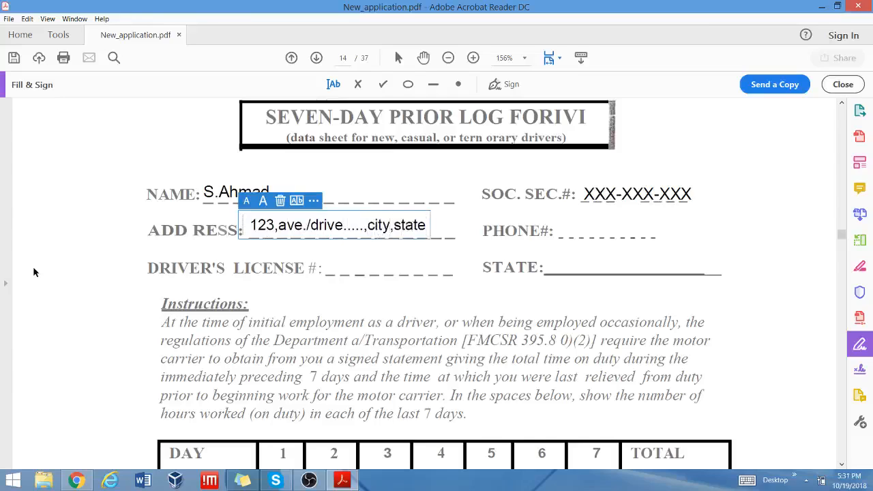
{"action": "left_click", "coordinate": [355, 268]}
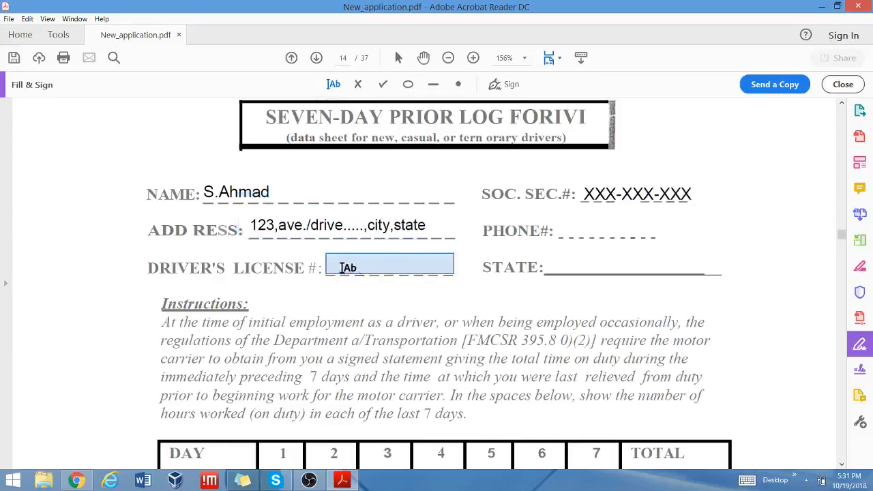
Try empty text boxes on the driver's license, PHONE# and STATE lines.
{"action": "left_click", "coordinate": [339, 268]}
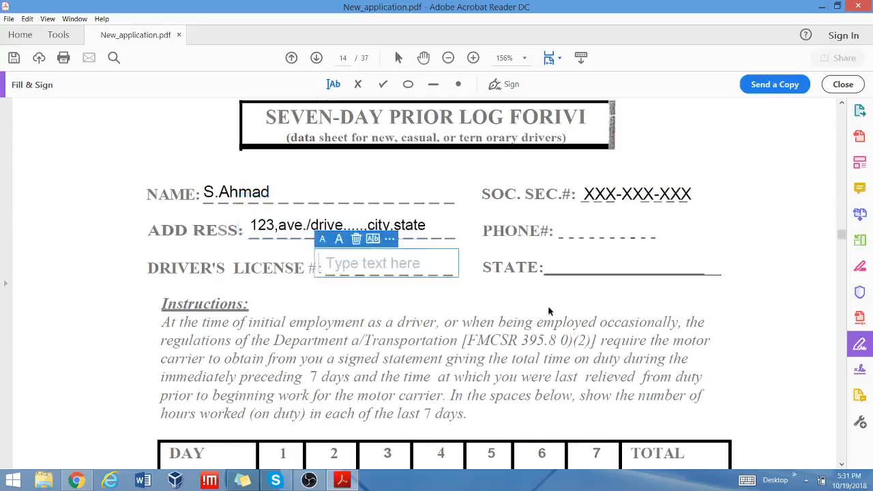
{"action": "left_click", "coordinate": [560, 230]}
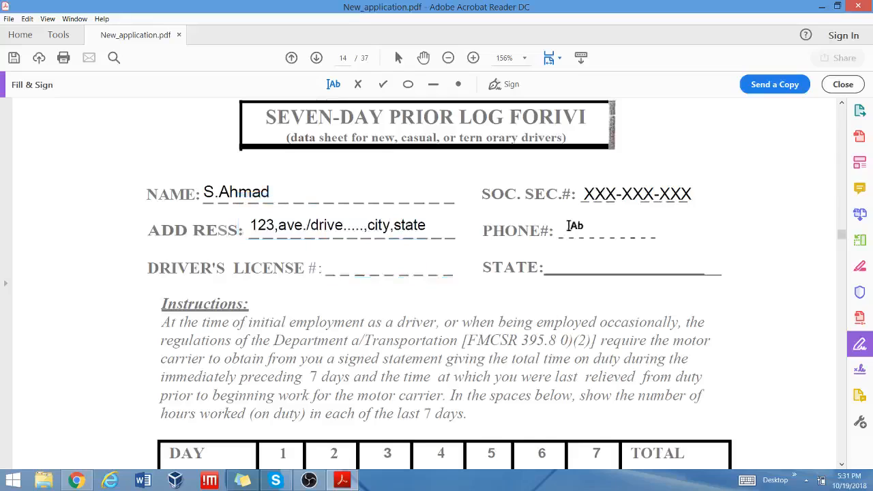
{"action": "left_click", "coordinate": [564, 230]}
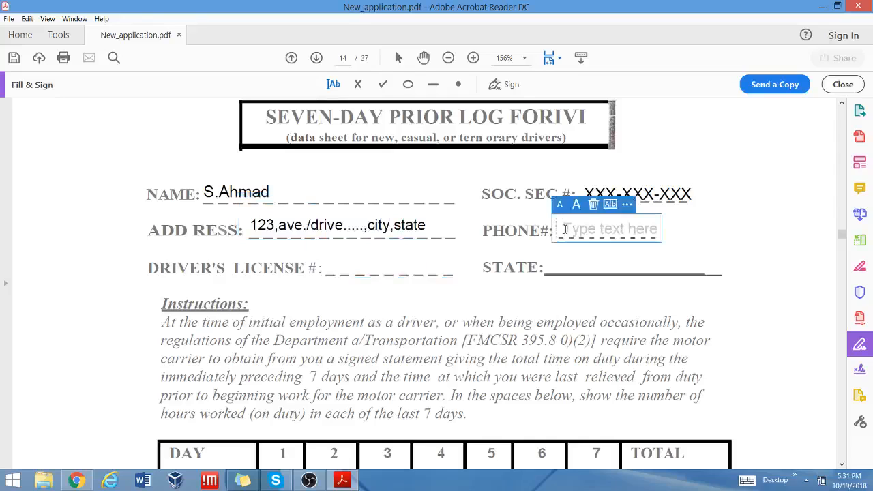
{"action": "left_click", "coordinate": [559, 266]}
{"action": "left_click", "coordinate": [559, 267]}
Scroll down to the seven-day DAY/DATE/HOURS WORKED table and 34-hour restart line.
{"action": "scroll", "coordinate": [620, 333], "scroll_direction": "down", "scroll_amount": 3}
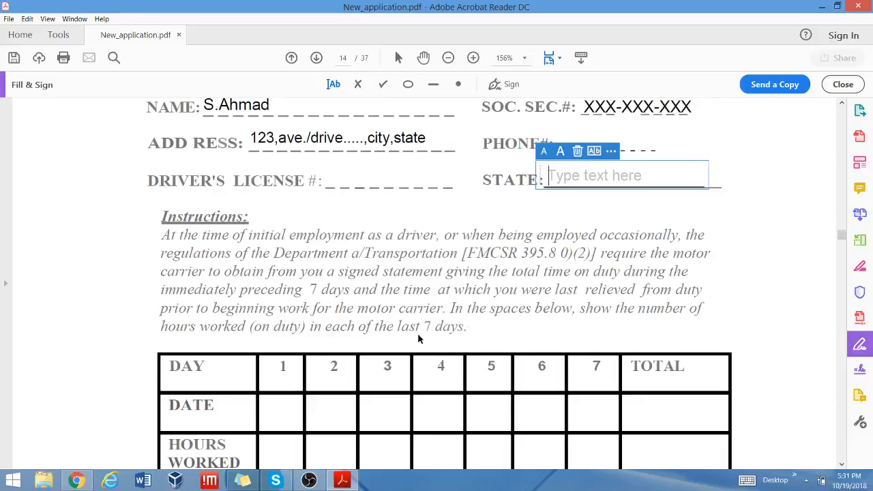
{"action": "scroll", "coordinate": [772, 318], "scroll_direction": "down", "scroll_amount": 4}
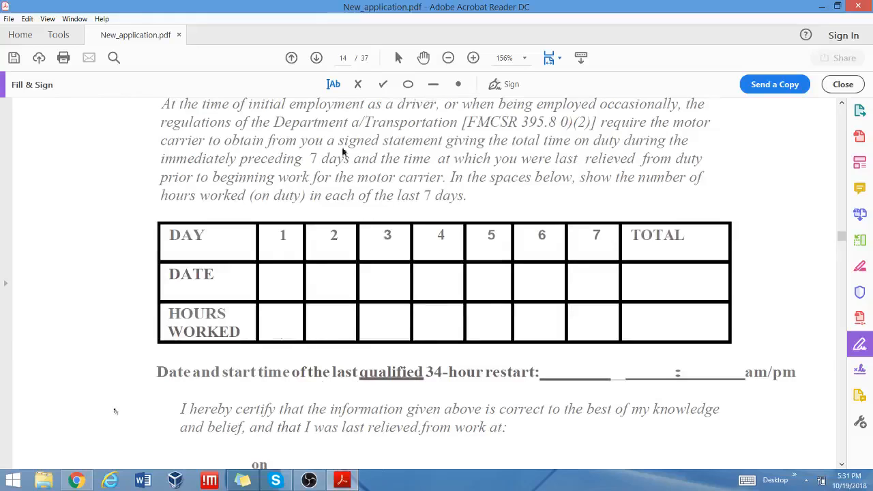
{"action": "left_click", "coordinate": [272, 284]}
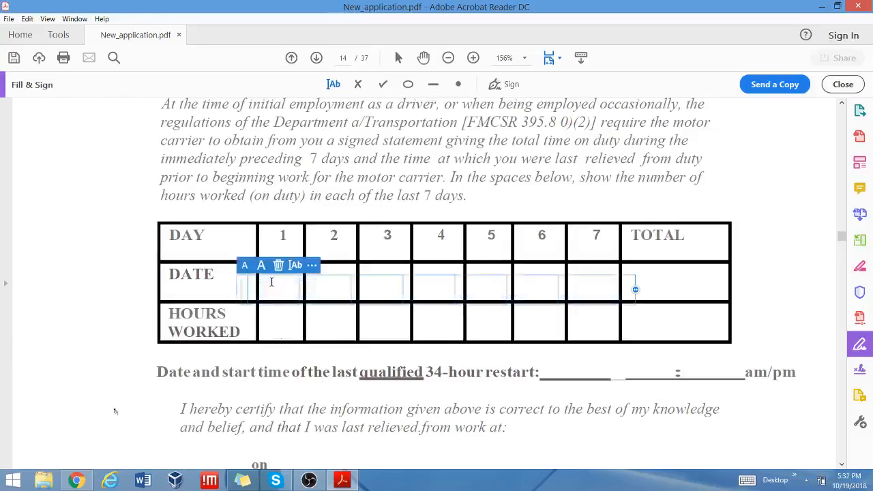
{"action": "left_click", "coordinate": [281, 264]}
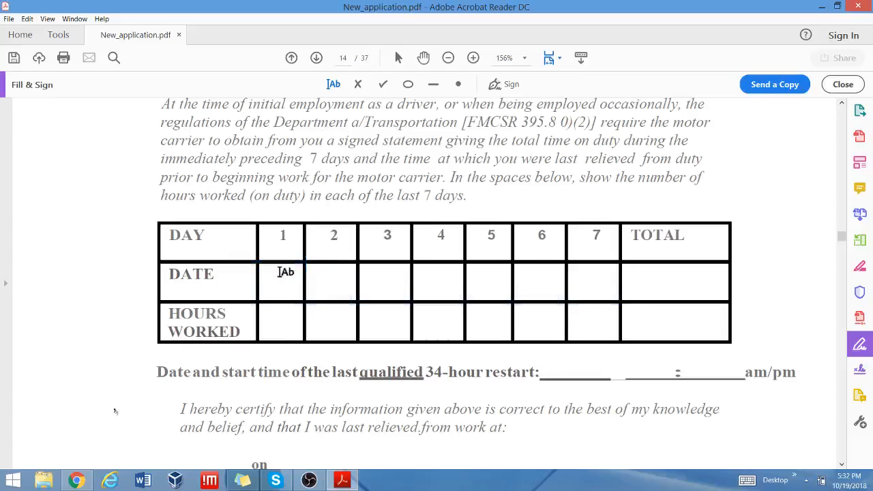
{"action": "left_click", "coordinate": [272, 278]}
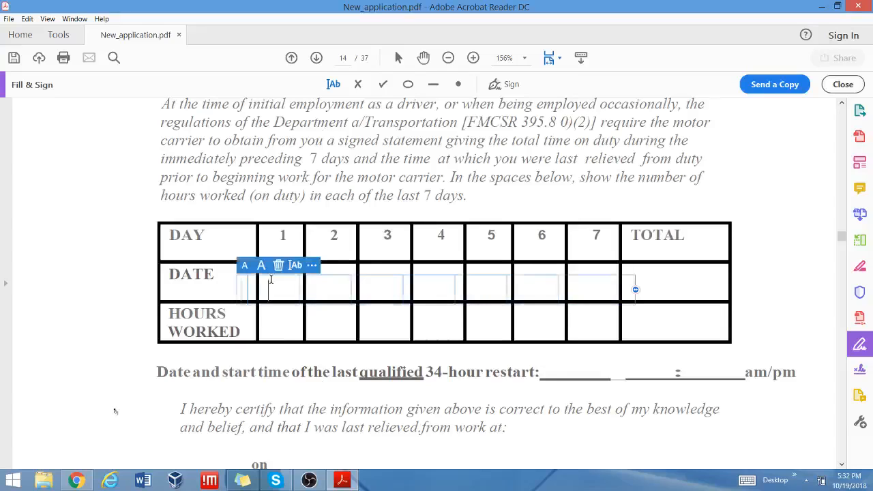
{"action": "type", "text": "10/1"}
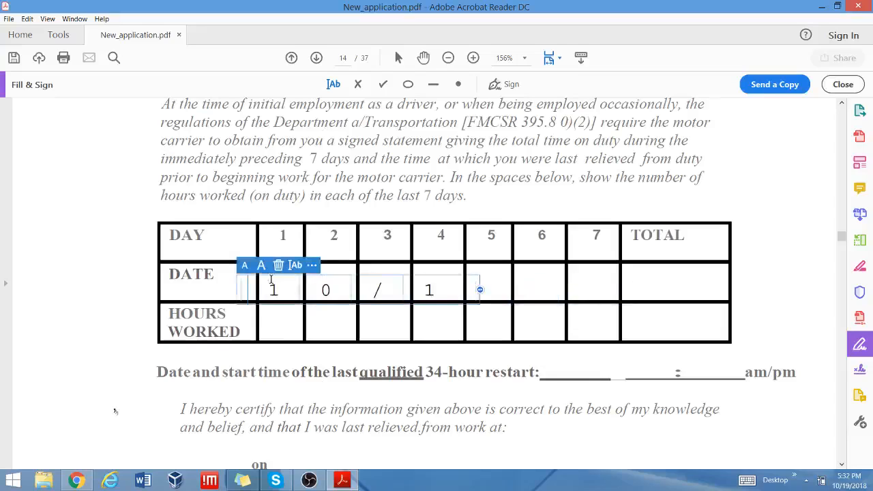
{"action": "key", "text": "BackSpace"}
{"action": "key", "text": "BackSpace"}
{"action": "key", "text": "BackSpace"}
{"action": "key", "text": "BackSpace"}
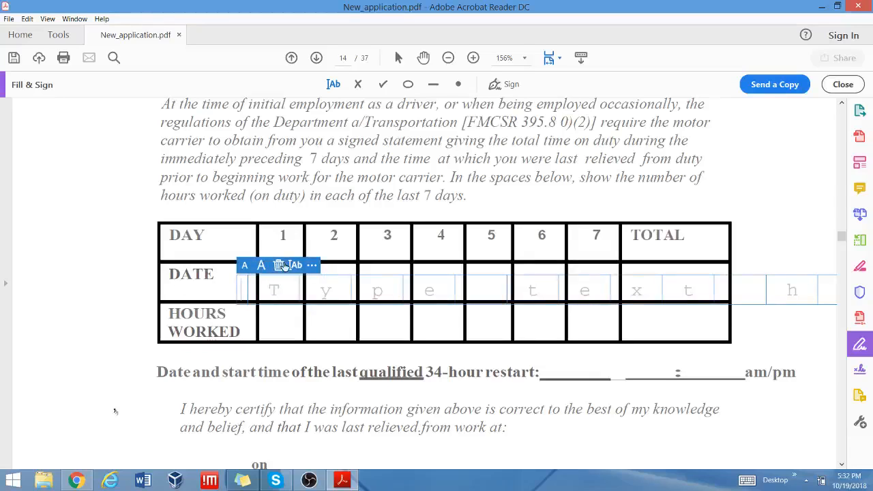
{"action": "left_click", "coordinate": [281, 265]}
{"action": "left_click", "coordinate": [272, 272]}
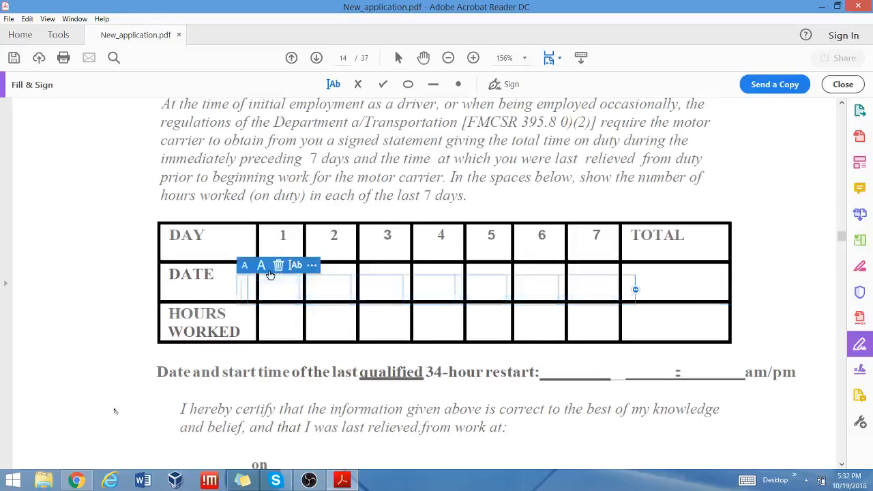
{"action": "left_click", "coordinate": [279, 264]}
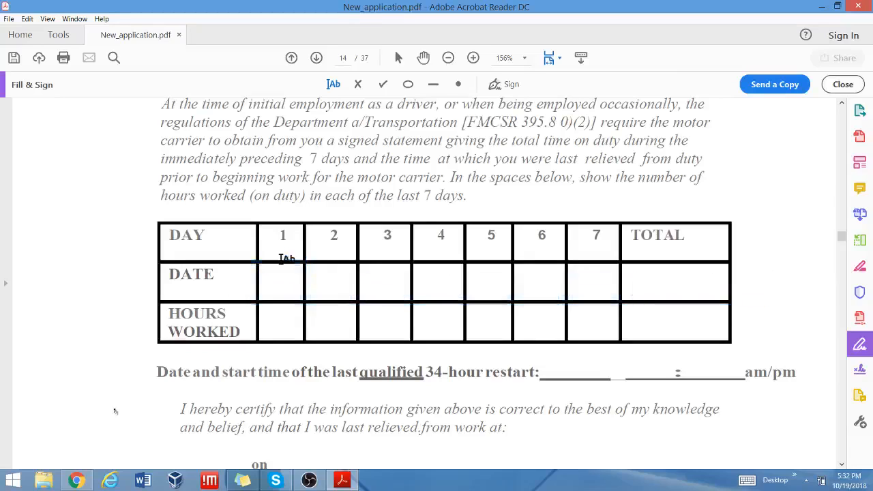
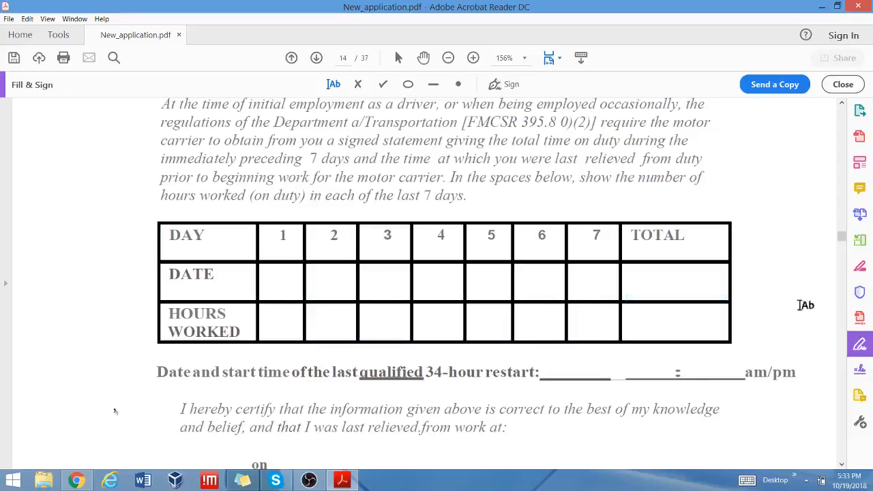
Scroll to page 14's relieved-from-work certification and sign its Signature line with the saved signature.
{"action": "scroll", "coordinate": [812, 304], "scroll_direction": "down", "scroll_amount": 3}
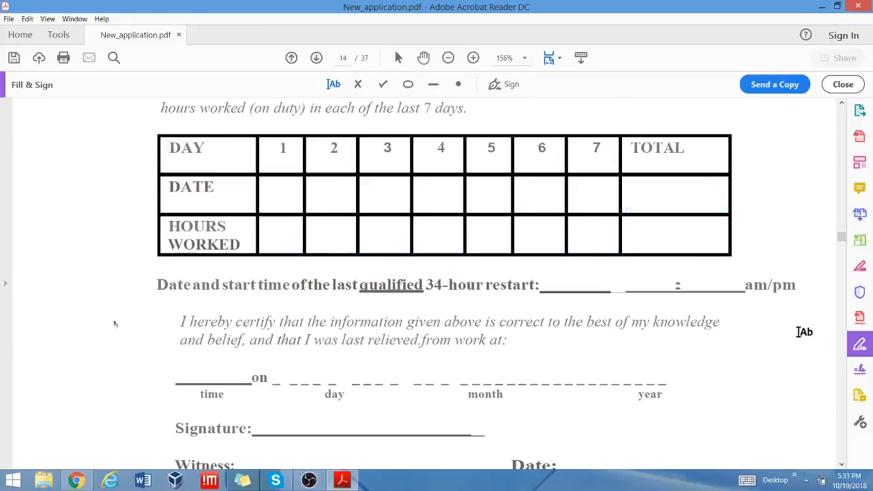
{"action": "scroll", "coordinate": [803, 329], "scroll_direction": "down", "scroll_amount": 1}
{"action": "scroll", "coordinate": [418, 261], "scroll_direction": "down", "scroll_amount": 2}
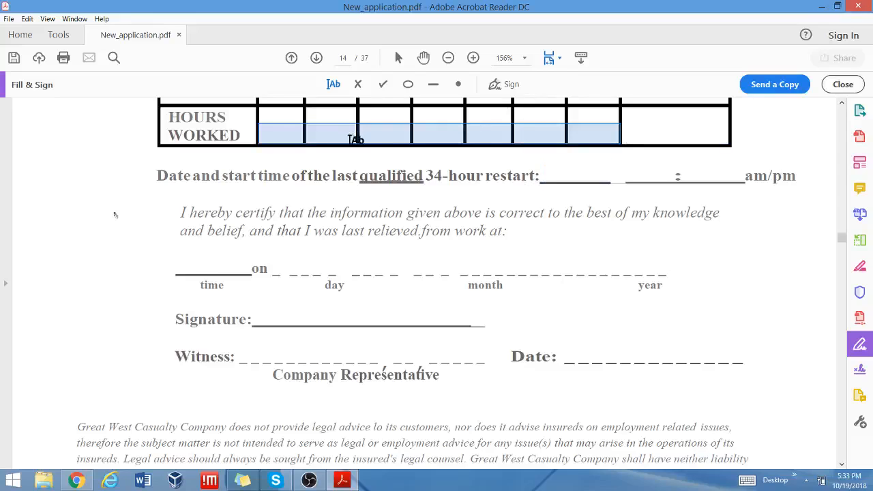
{"action": "scroll", "coordinate": [713, 196], "scroll_direction": "up", "scroll_amount": 2}
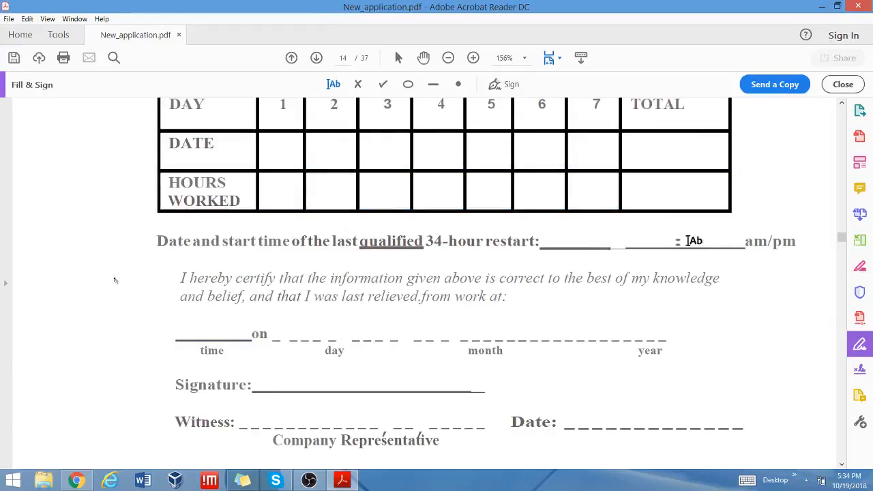
{"action": "scroll", "coordinate": [694, 241], "scroll_direction": "down", "scroll_amount": 3}
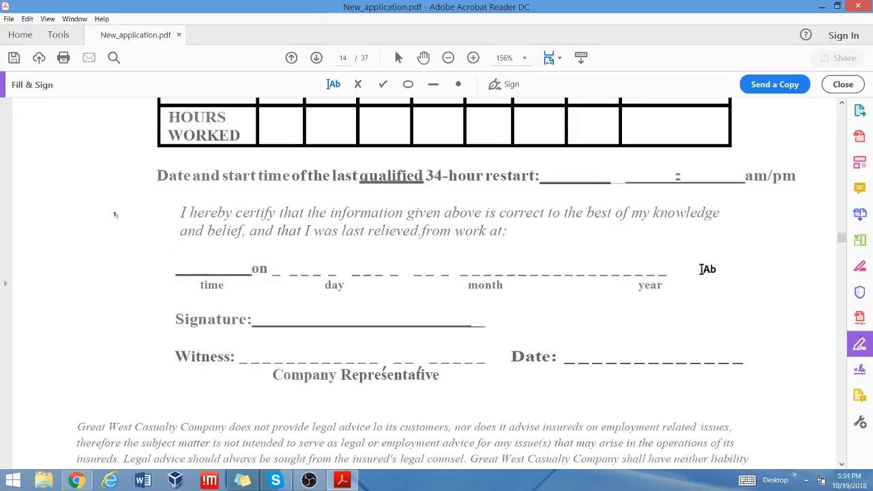
{"action": "left_click", "coordinate": [510, 85]}
{"action": "left_click", "coordinate": [497, 116]}
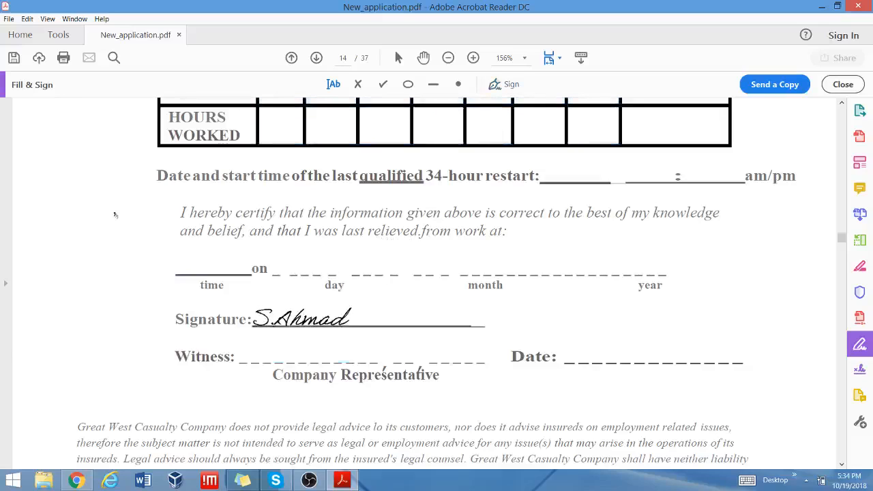
{"action": "left_click", "coordinate": [305, 311]}
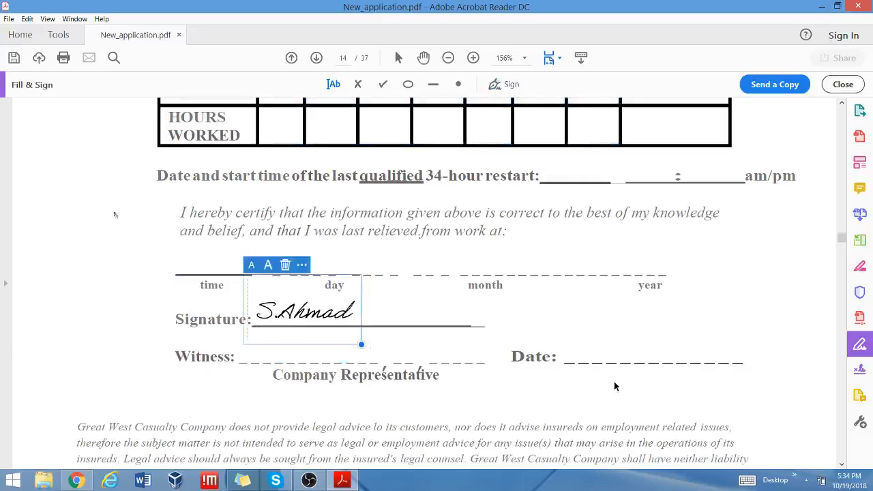
{"action": "scroll", "coordinate": [614, 386], "scroll_direction": "down", "scroll_amount": 4}
{"action": "scroll", "coordinate": [613, 386], "scroll_direction": "down", "scroll_amount": 12}
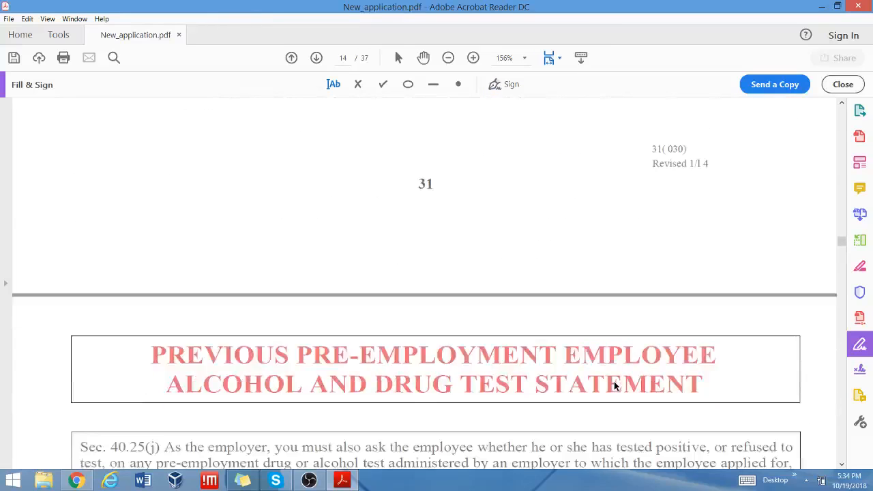
{"action": "scroll", "coordinate": [614, 386], "scroll_direction": "down", "scroll_amount": 2}
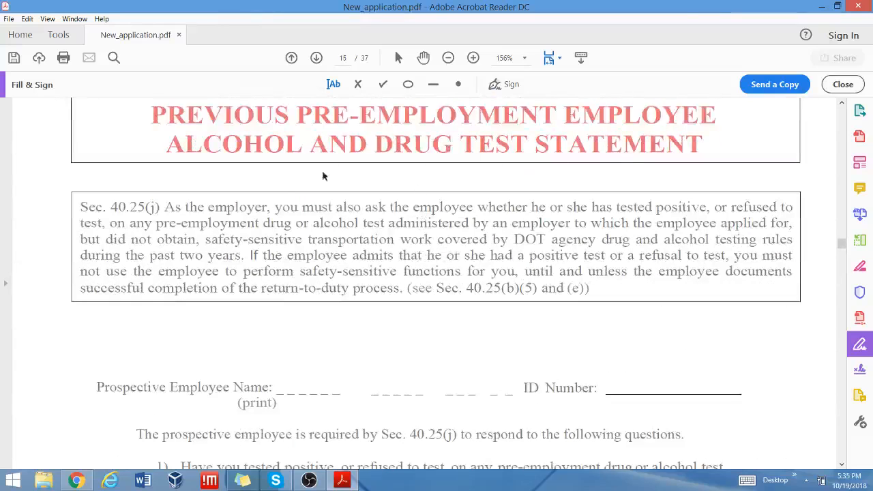
{"action": "scroll", "coordinate": [536, 279], "scroll_direction": "down", "scroll_amount": 3}
{"action": "scroll", "coordinate": [536, 279], "scroll_direction": "up", "scroll_amount": 3}
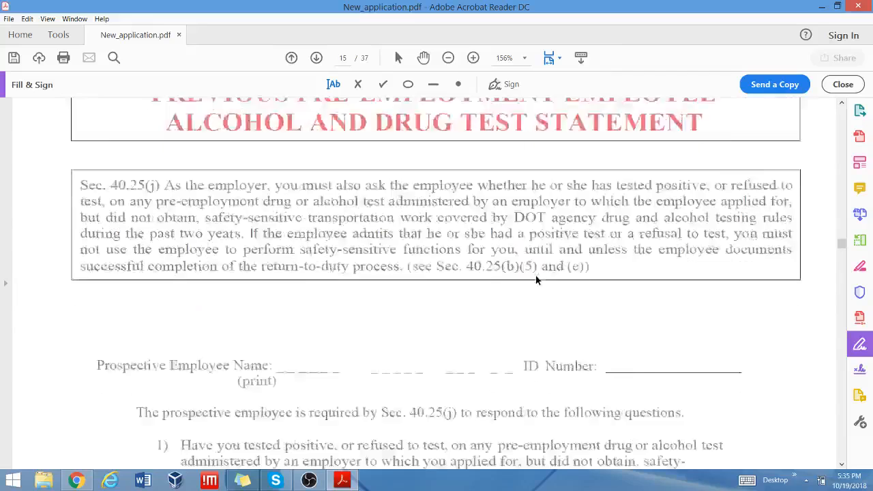
{"action": "scroll", "coordinate": [536, 276], "scroll_direction": "down", "scroll_amount": 3}
{"action": "scroll", "coordinate": [536, 274], "scroll_direction": "down", "scroll_amount": 3}
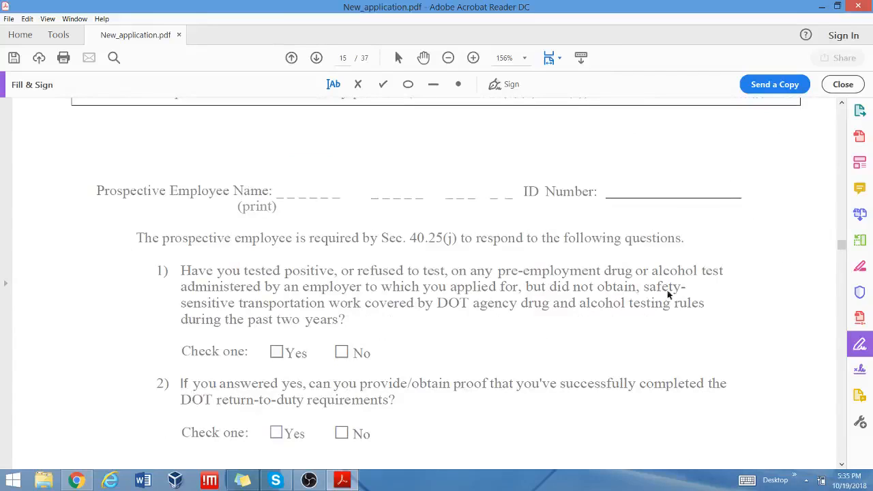
{"action": "scroll", "coordinate": [669, 292], "scroll_direction": "down", "scroll_amount": 3}
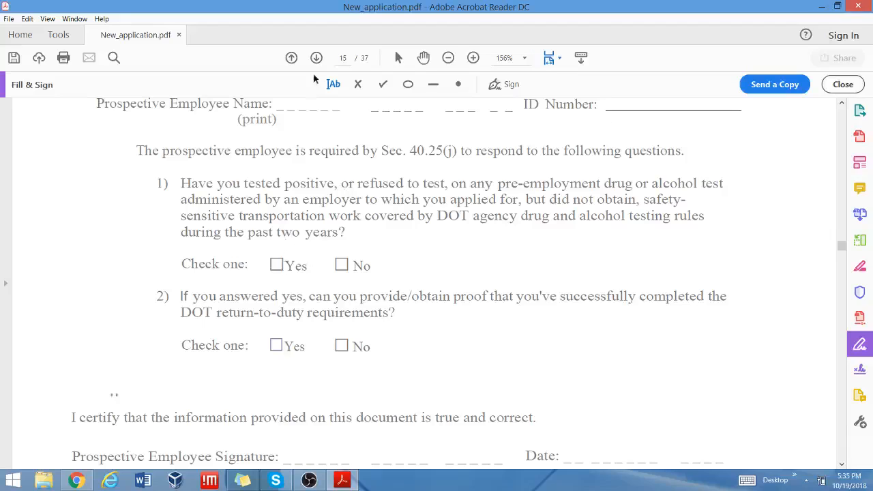
{"action": "left_click", "coordinate": [383, 84]}
{"action": "left_click", "coordinate": [341, 263]}
{"action": "key", "text": "Delete"}
{"action": "scroll", "coordinate": [473, 279], "scroll_direction": "down", "scroll_amount": 2}
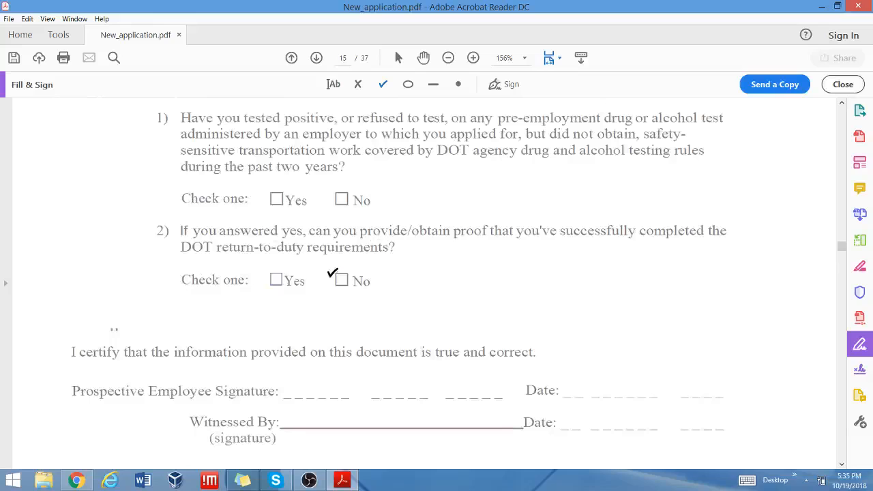
{"action": "scroll", "coordinate": [496, 272], "scroll_direction": "down", "scroll_amount": 3}
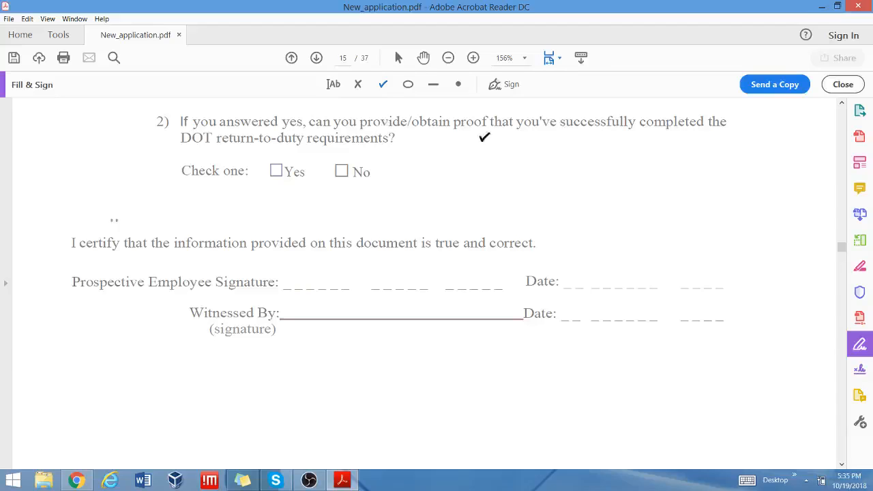
{"action": "scroll", "coordinate": [500, 164], "scroll_direction": "up", "scroll_amount": 5}
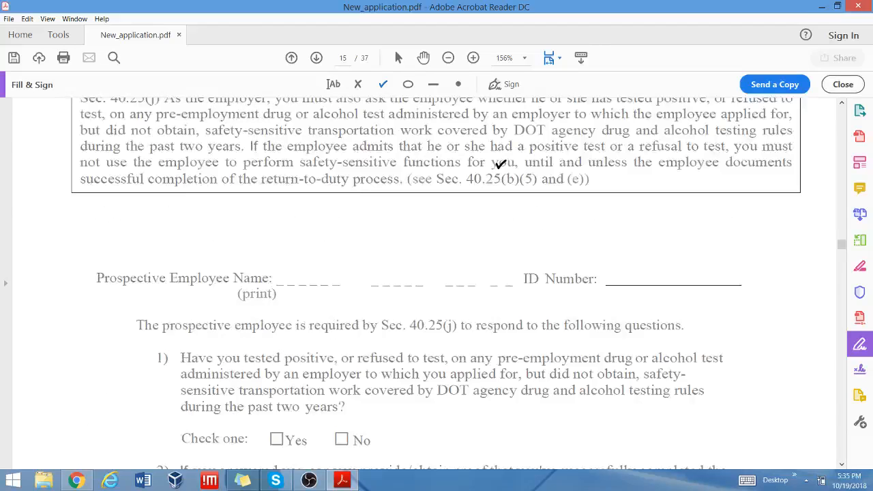
Place the saved signature on page 15's Prospective Employee Signature line.
{"action": "scroll", "coordinate": [500, 164], "scroll_direction": "down", "scroll_amount": 4}
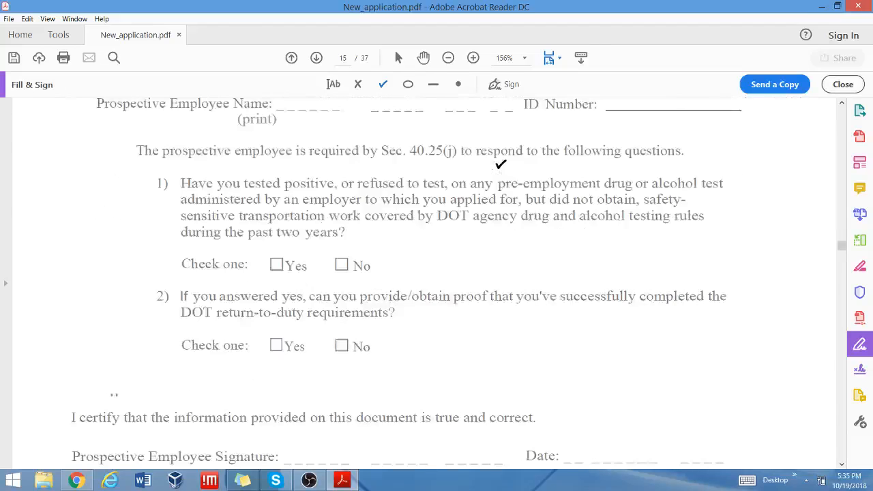
{"action": "left_click", "coordinate": [497, 91]}
{"action": "left_click", "coordinate": [501, 113]}
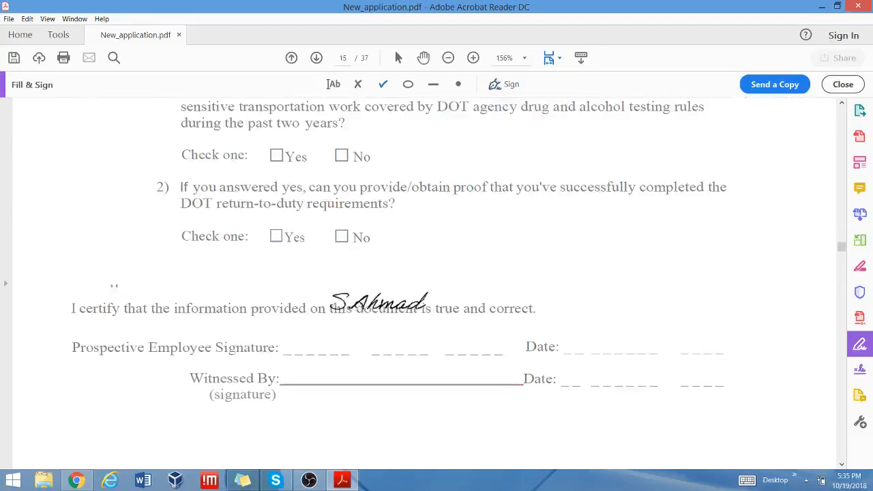
{"action": "left_click", "coordinate": [372, 334]}
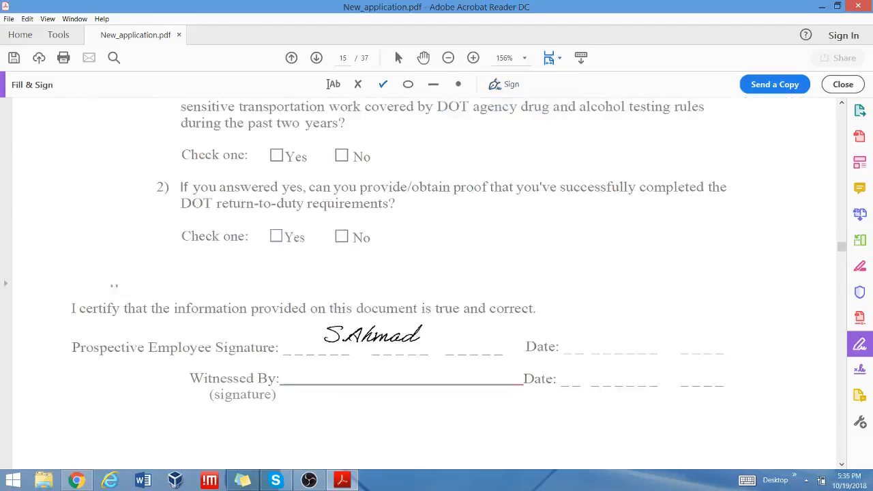
Type the employee's name on the Prospective Employee Name line.
{"action": "left_click", "coordinate": [330, 84]}
{"action": "scroll", "coordinate": [542, 198], "scroll_direction": "up", "scroll_amount": 2}
{"action": "scroll", "coordinate": [542, 198], "scroll_direction": "down", "scroll_amount": 2}
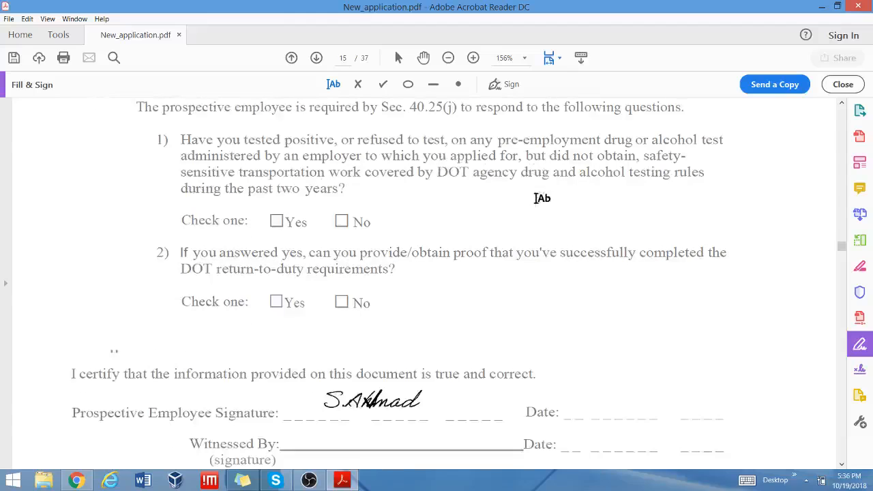
{"action": "scroll", "coordinate": [538, 197], "scroll_direction": "up", "scroll_amount": 3}
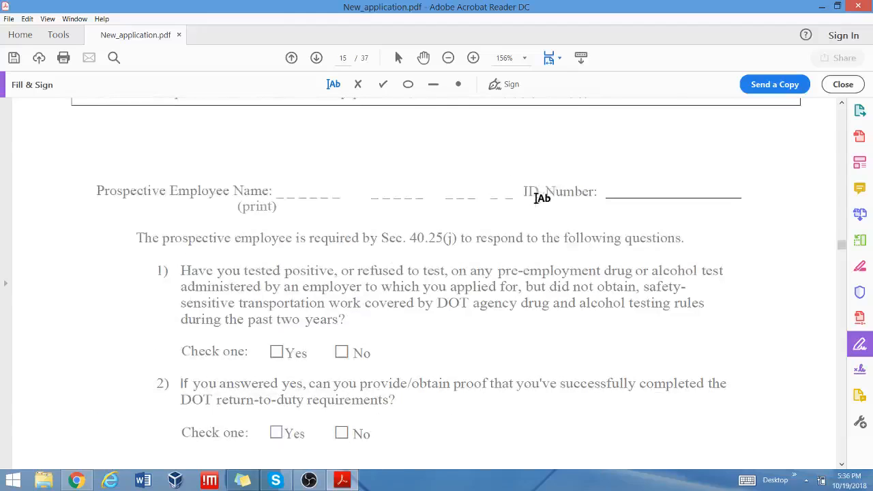
{"action": "left_click", "coordinate": [289, 186]}
{"action": "type", "text": "S"}
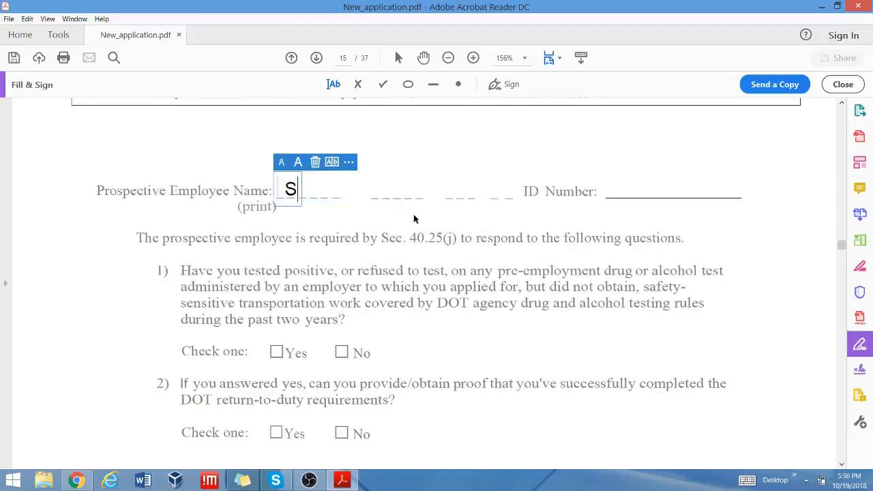
{"action": "type", "text": ". Ahm"}
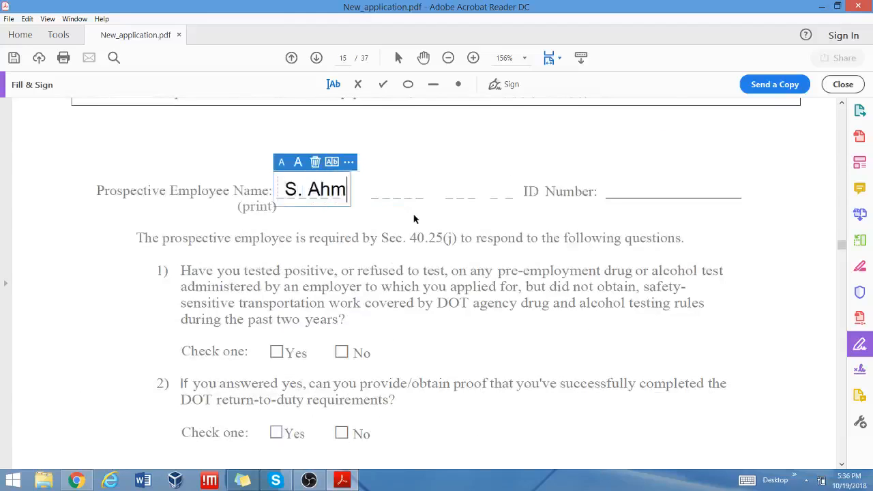
{"action": "type", "text": "ad"}
{"action": "scroll", "coordinate": [420, 228], "scroll_direction": "down", "scroll_amount": 2}
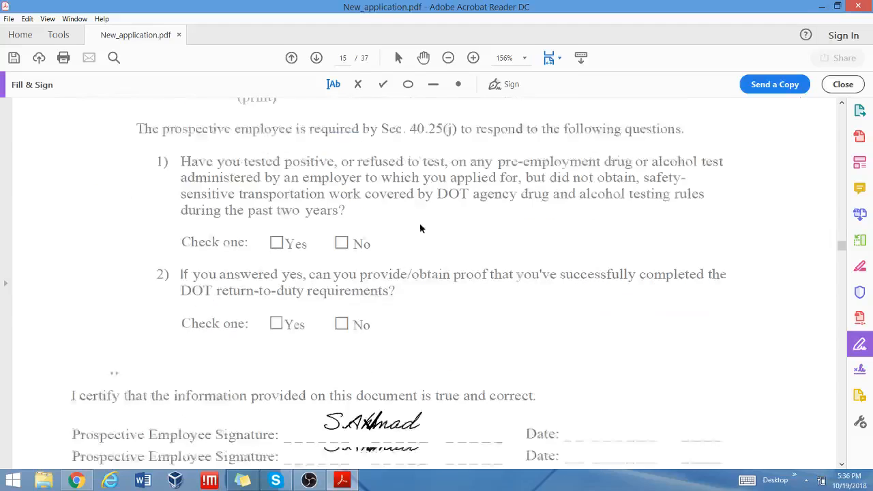
{"action": "scroll", "coordinate": [420, 228], "scroll_direction": "down", "scroll_amount": 10}
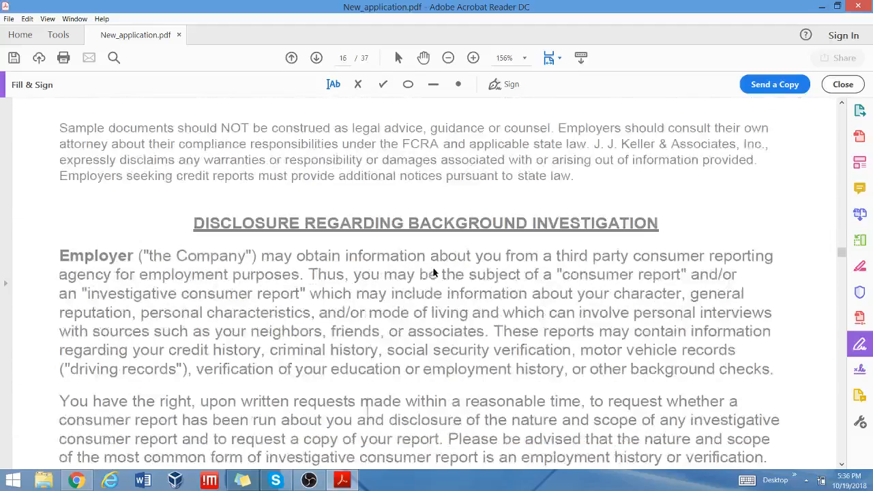
Place the saved signature on page 16's disclosure Signature line.
{"action": "scroll", "coordinate": [434, 273], "scroll_direction": "down", "scroll_amount": 5}
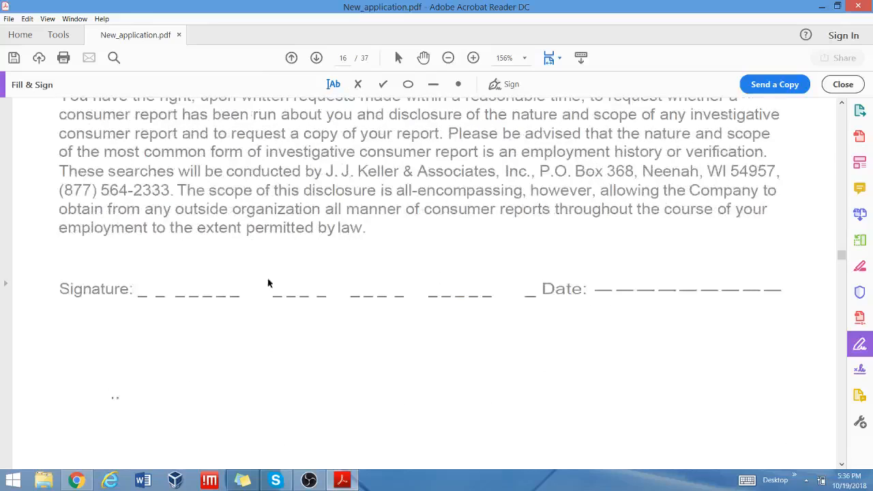
{"action": "scroll", "coordinate": [457, 302], "scroll_direction": "up", "scroll_amount": 6}
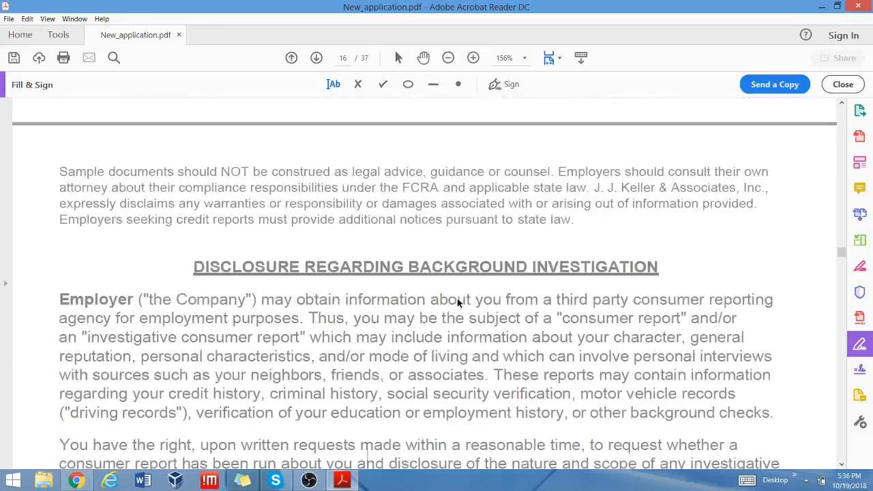
{"action": "scroll", "coordinate": [457, 302], "scroll_direction": "down", "scroll_amount": 2}
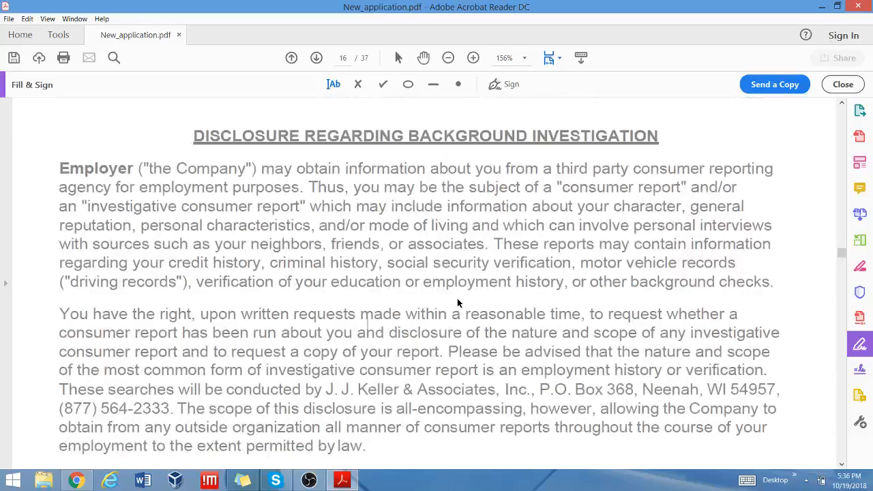
{"action": "scroll", "coordinate": [457, 301], "scroll_direction": "down", "scroll_amount": 5}
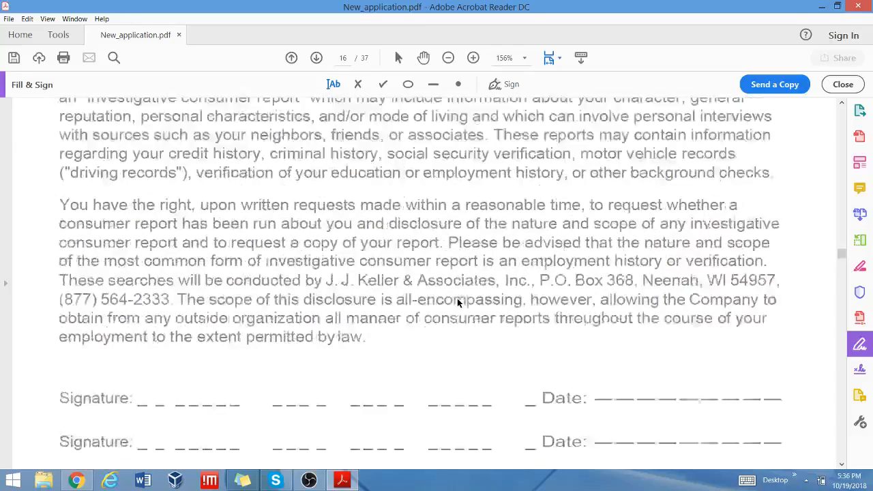
{"action": "left_click", "coordinate": [502, 84]}
{"action": "left_click", "coordinate": [494, 111]}
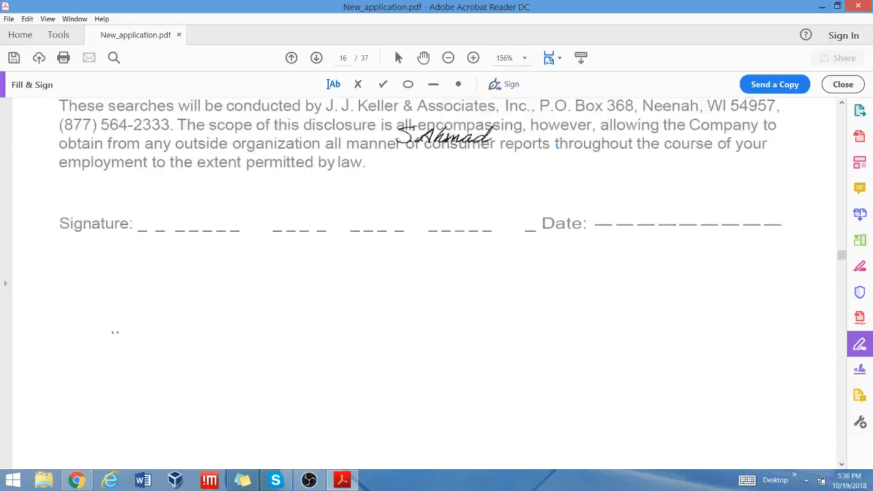
{"action": "left_click", "coordinate": [203, 214]}
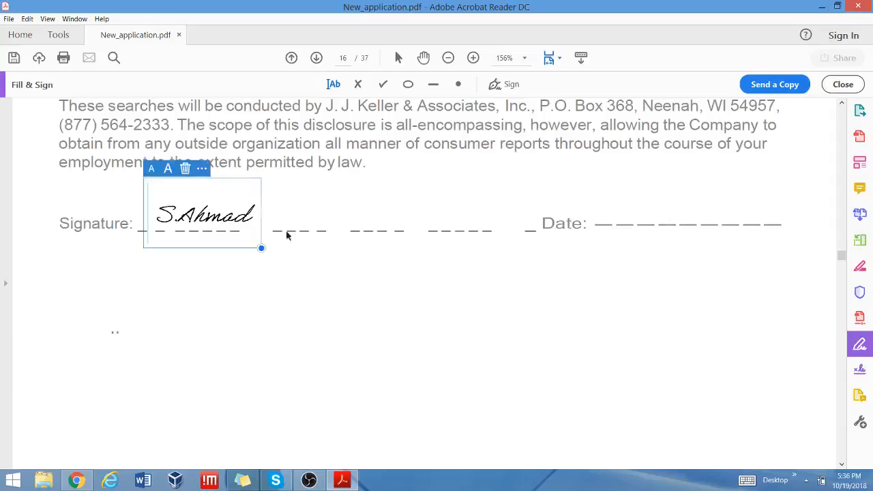
Add a text box on the Date line, then delete it, leaving Date blank.
{"action": "left_click", "coordinate": [336, 88]}
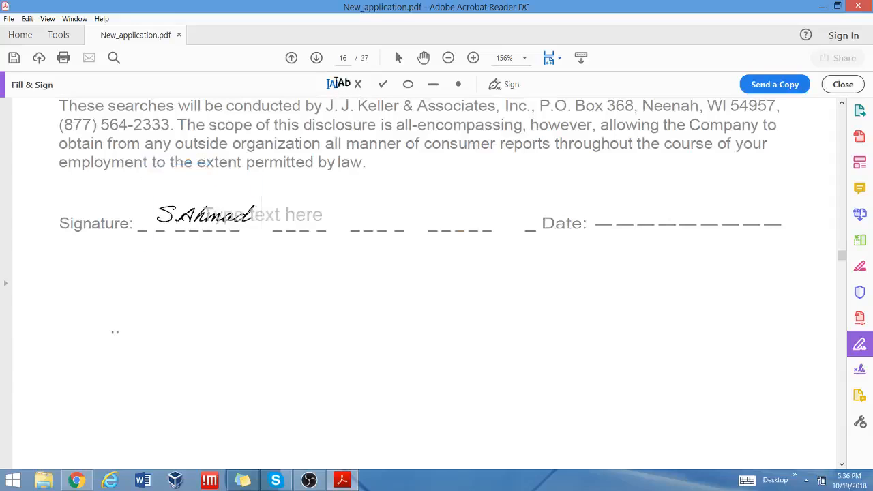
{"action": "left_click", "coordinate": [617, 213]}
{"action": "left_click", "coordinate": [618, 213]}
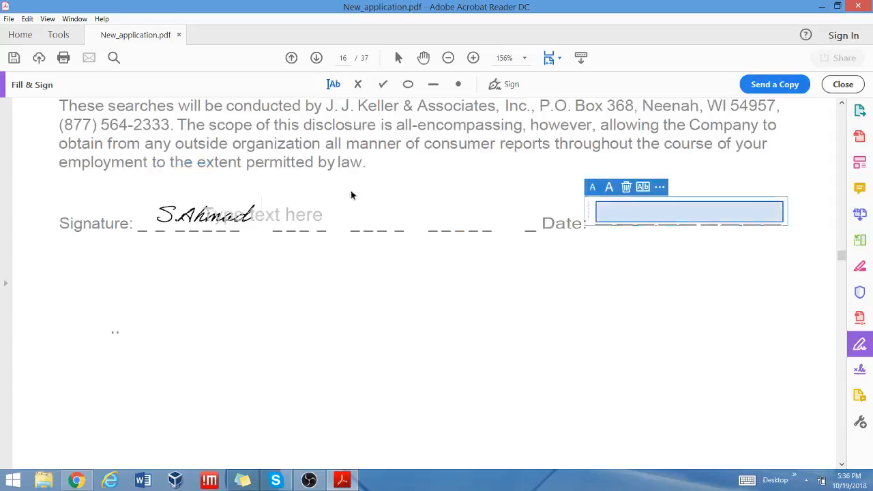
{"action": "left_click", "coordinate": [626, 187]}
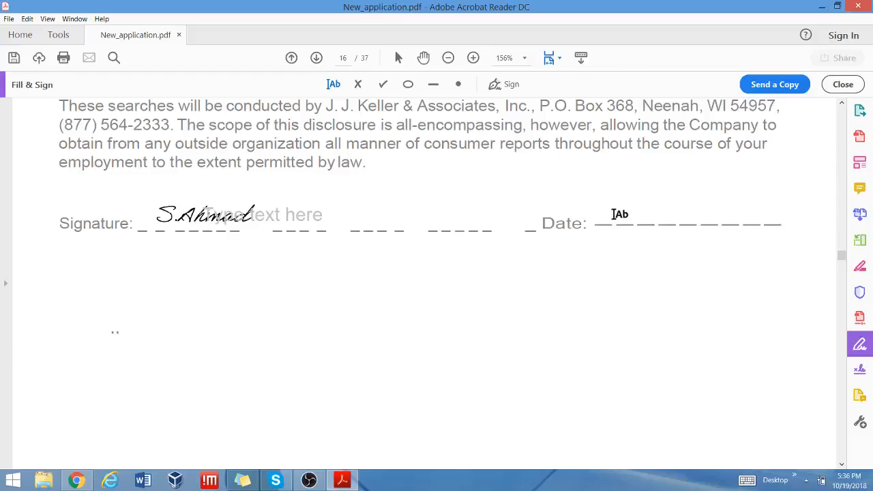
Drag the signature rightward along the Signature line and continue to page 17.
{"action": "left_click", "coordinate": [165, 219]}
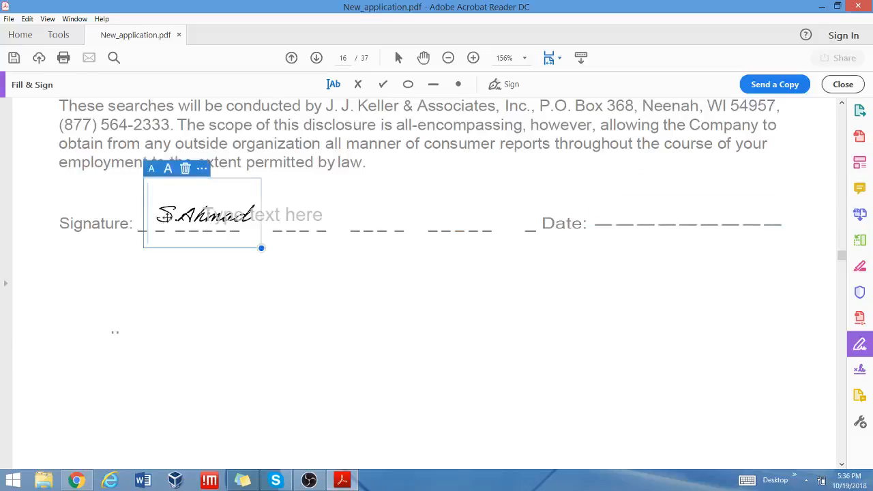
{"action": "mouse_move", "coordinate": [195, 187]}
{"action": "left_mouse_down"}
{"action": "mouse_move", "coordinate": [140, 197]}
{"action": "mouse_move", "coordinate": [380, 184]}
{"action": "left_mouse_up"}
{"action": "scroll", "coordinate": [616, 347], "scroll_direction": "down", "scroll_amount": 5}
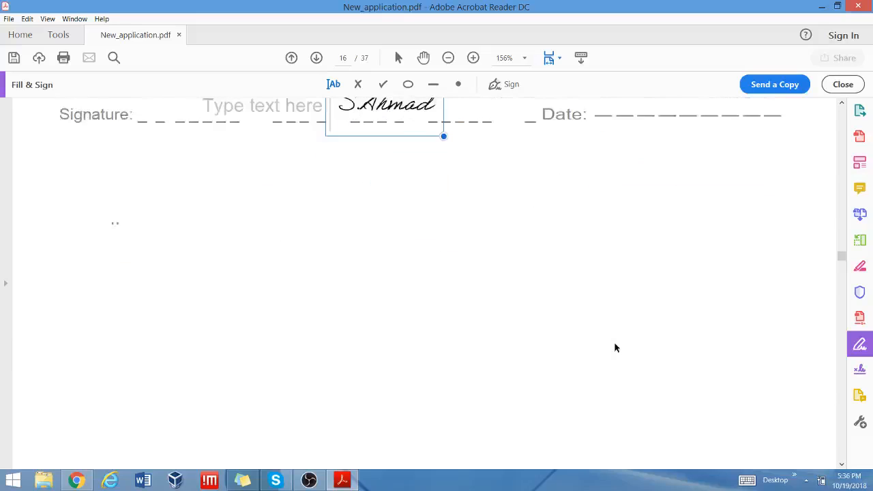
{"action": "scroll", "coordinate": [616, 347], "scroll_direction": "down", "scroll_amount": 10}
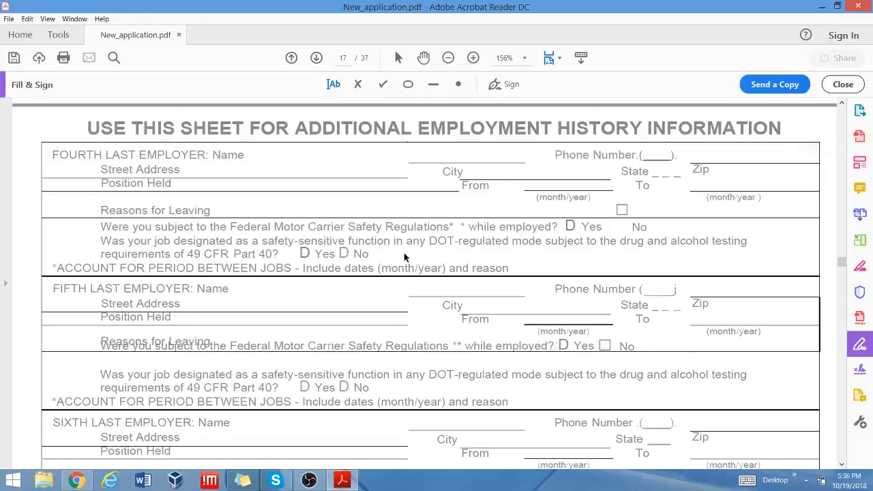
Scroll past page 17's employment history sheet to the blank W-9 form on page 18.
{"action": "scroll", "coordinate": [404, 257], "scroll_direction": "down", "scroll_amount": 10}
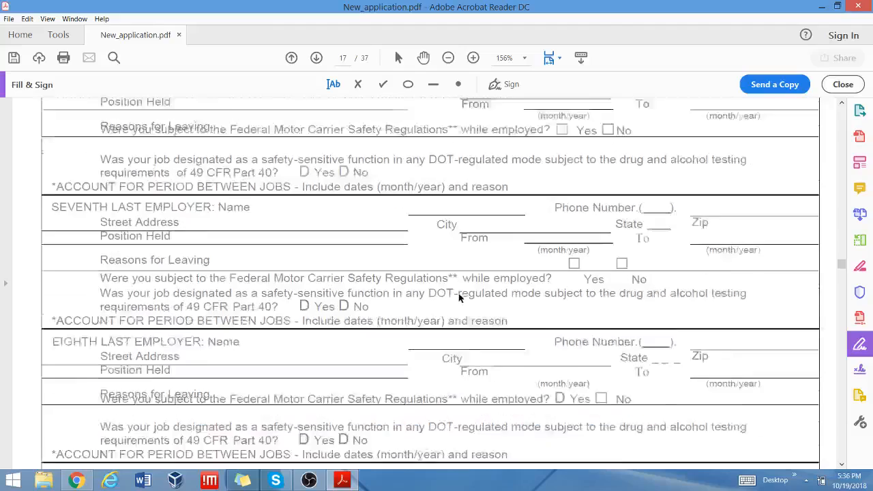
{"action": "scroll", "coordinate": [460, 299], "scroll_direction": "down", "scroll_amount": 3}
{"action": "scroll", "coordinate": [460, 299], "scroll_direction": "up", "scroll_amount": 13}
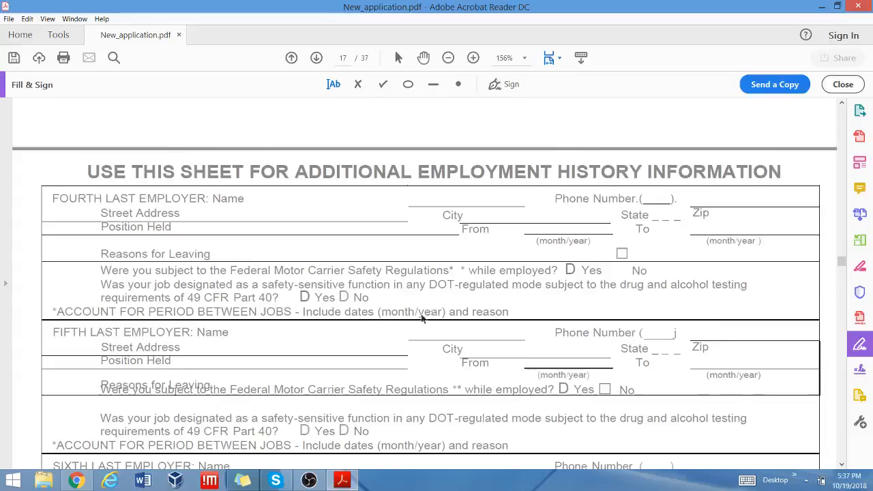
{"action": "scroll", "coordinate": [423, 315], "scroll_direction": "down", "scroll_amount": 10}
{"action": "scroll", "coordinate": [716, 317], "scroll_direction": "down", "scroll_amount": 15}
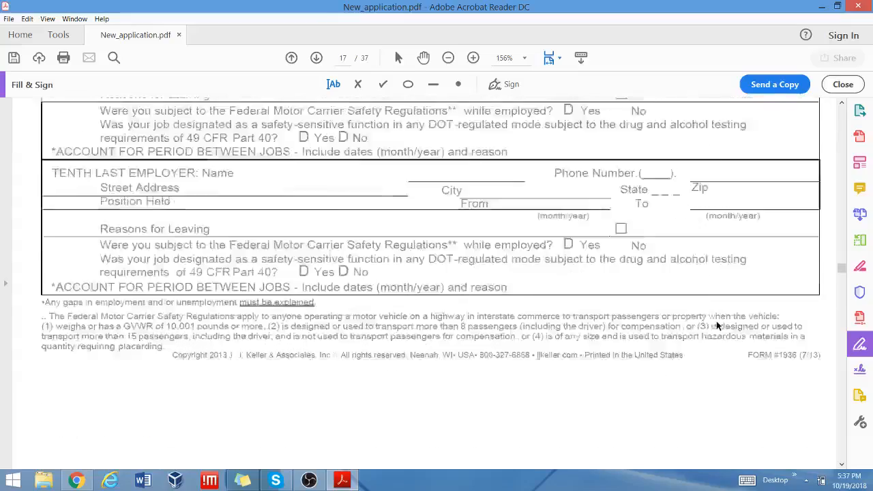
{"action": "scroll", "coordinate": [716, 318], "scroll_direction": "down", "scroll_amount": 3}
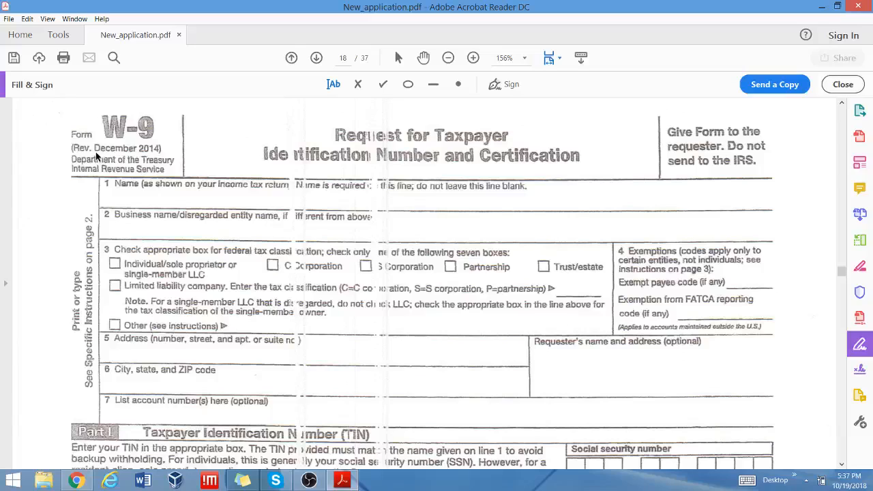
Scroll to the W-9's Part II and place the saved signature on the Signature of U.S. person line.
{"action": "scroll", "coordinate": [125, 142], "scroll_direction": "down", "scroll_amount": 3}
{"action": "scroll", "coordinate": [124, 142], "scroll_direction": "up", "scroll_amount": 3}
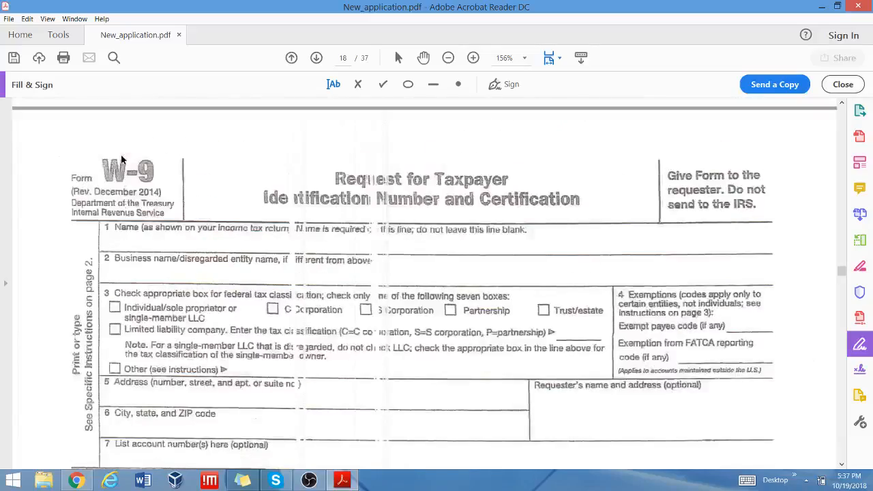
{"action": "scroll", "coordinate": [121, 161], "scroll_direction": "down", "scroll_amount": 3}
{"action": "scroll", "coordinate": [121, 161], "scroll_direction": "down", "scroll_amount": 1}
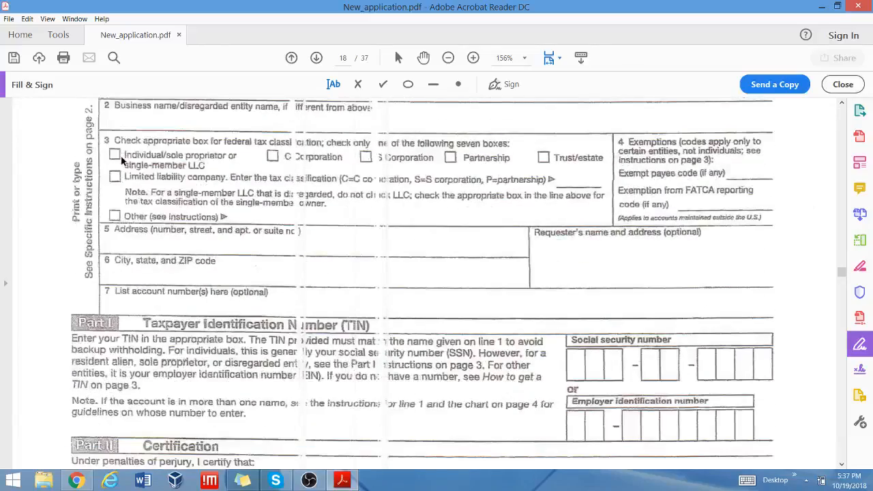
{"action": "scroll", "coordinate": [121, 159], "scroll_direction": "down", "scroll_amount": 8}
{"action": "scroll", "coordinate": [121, 156], "scroll_direction": "up", "scroll_amount": 14}
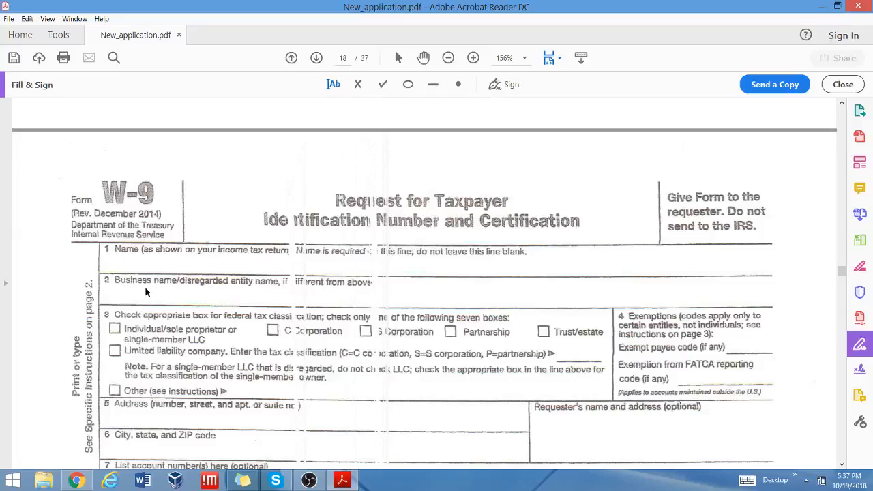
{"action": "scroll", "coordinate": [212, 316], "scroll_direction": "down", "scroll_amount": 3}
{"action": "scroll", "coordinate": [213, 317], "scroll_direction": "down", "scroll_amount": 4}
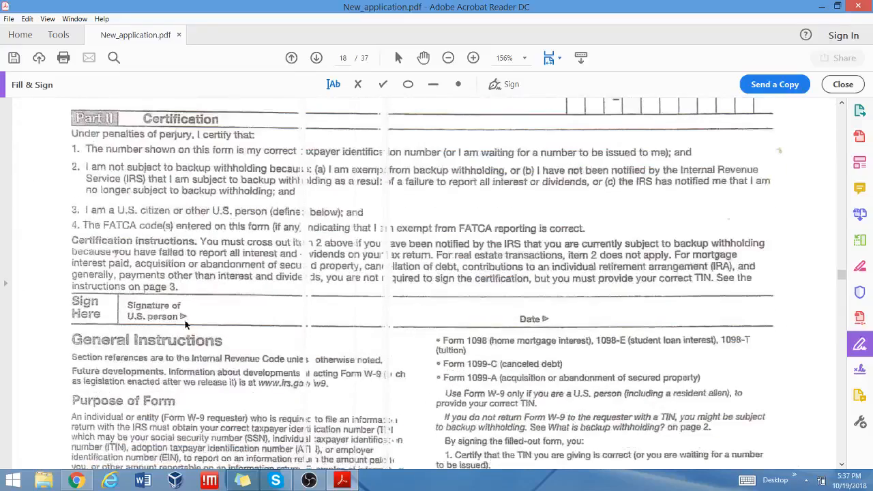
{"action": "left_click", "coordinate": [496, 87]}
{"action": "left_click", "coordinate": [502, 113]}
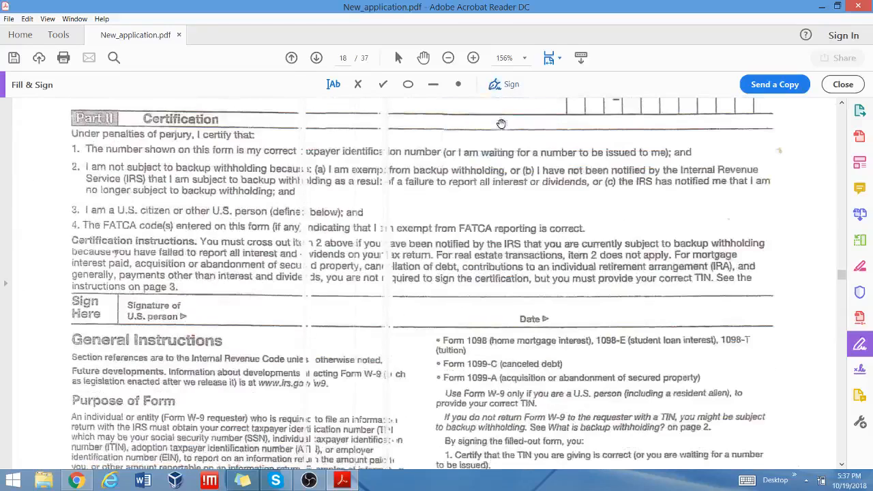
{"action": "left_click", "coordinate": [251, 311]}
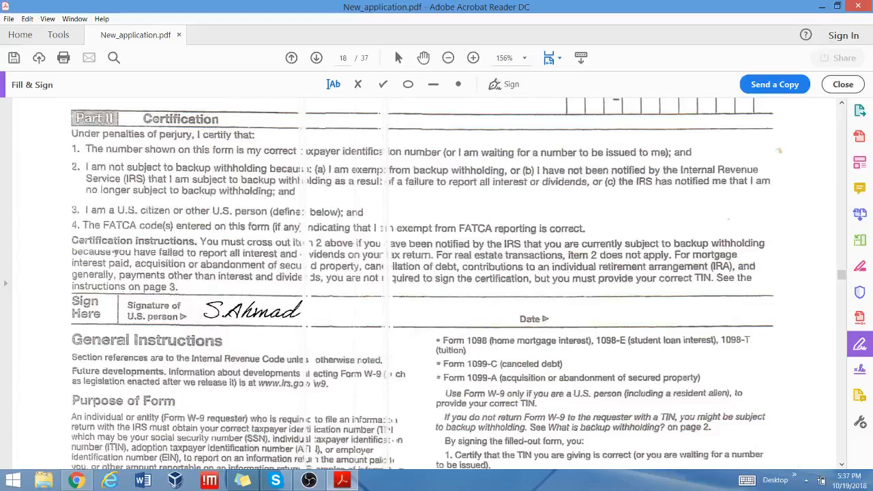
{"action": "left_click", "coordinate": [588, 323]}
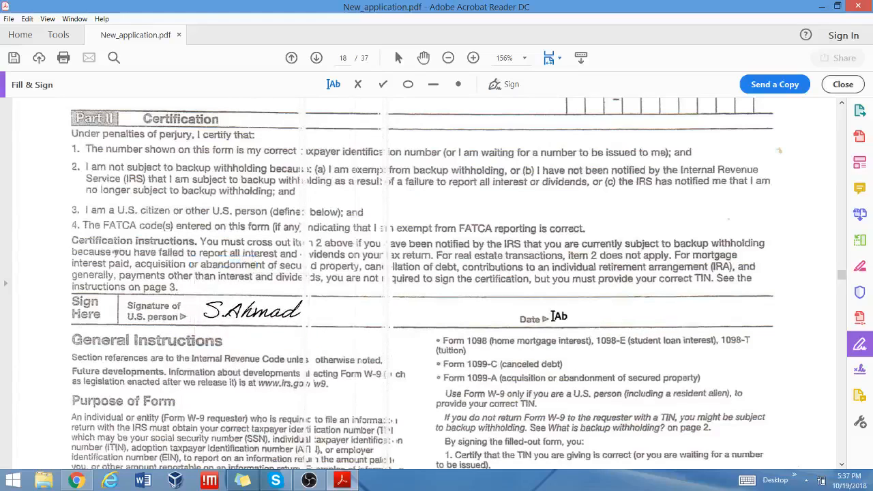
Scroll to the I-9 on page 19, discard an empty Last Name box, and scroll down to Signature of Employee.
{"action": "scroll", "coordinate": [598, 317], "scroll_direction": "down", "scroll_amount": 5}
{"action": "scroll", "coordinate": [598, 318], "scroll_direction": "down", "scroll_amount": 5}
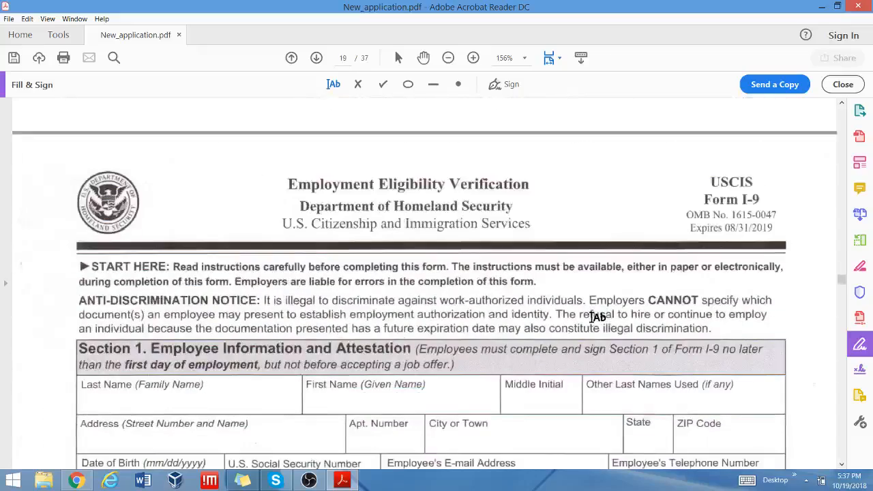
{"action": "scroll", "coordinate": [598, 317], "scroll_direction": "down", "scroll_amount": 4}
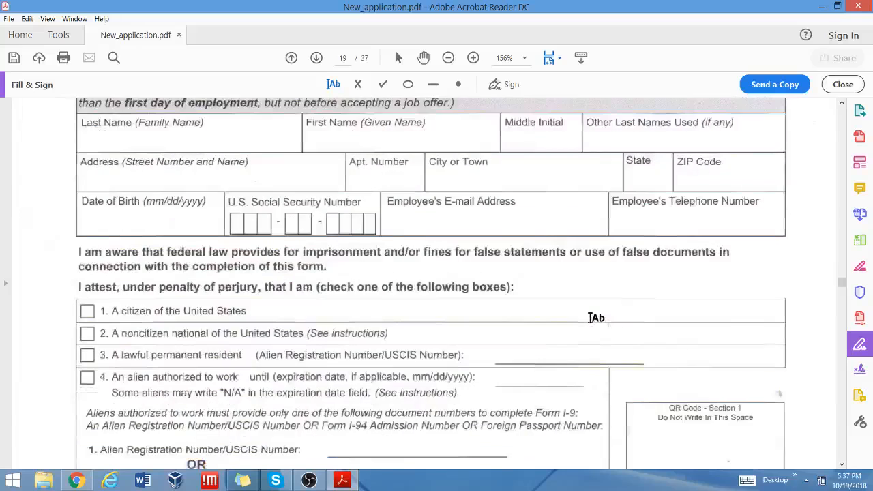
{"action": "scroll", "coordinate": [595, 319], "scroll_direction": "up", "scroll_amount": 2}
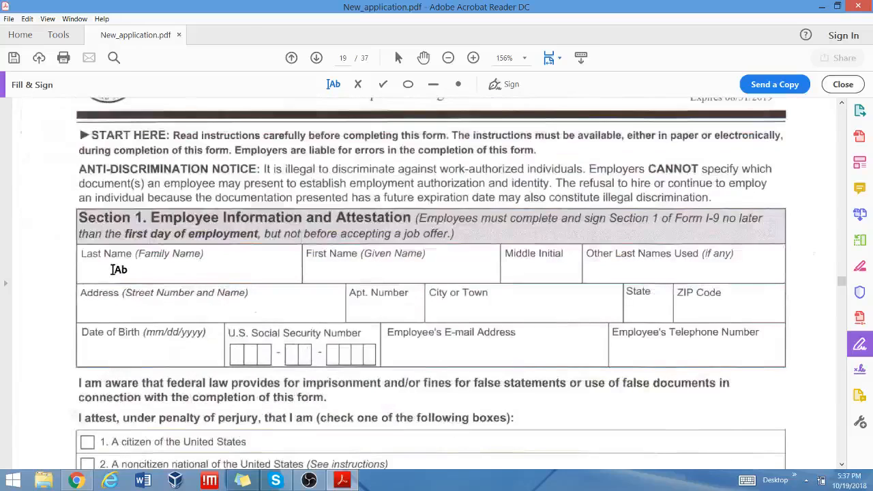
{"action": "left_click", "coordinate": [114, 270]}
{"action": "left_click", "coordinate": [524, 322]}
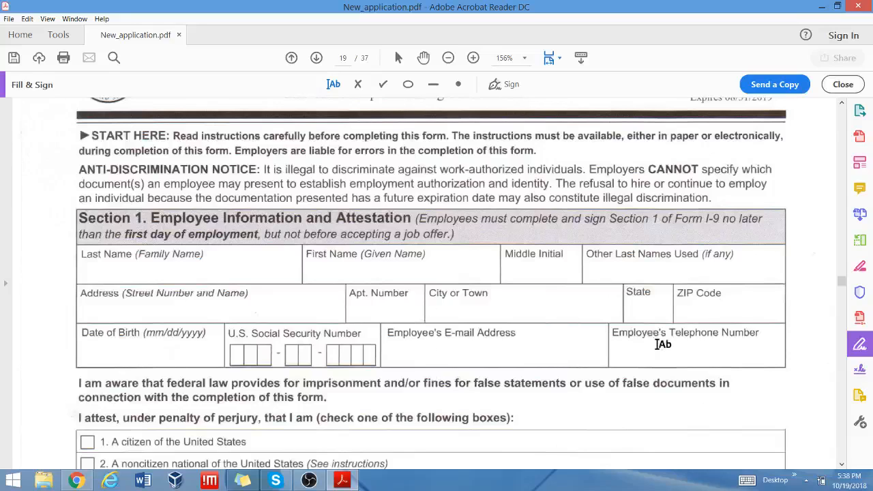
{"action": "scroll", "coordinate": [663, 345], "scroll_direction": "down", "scroll_amount": 5}
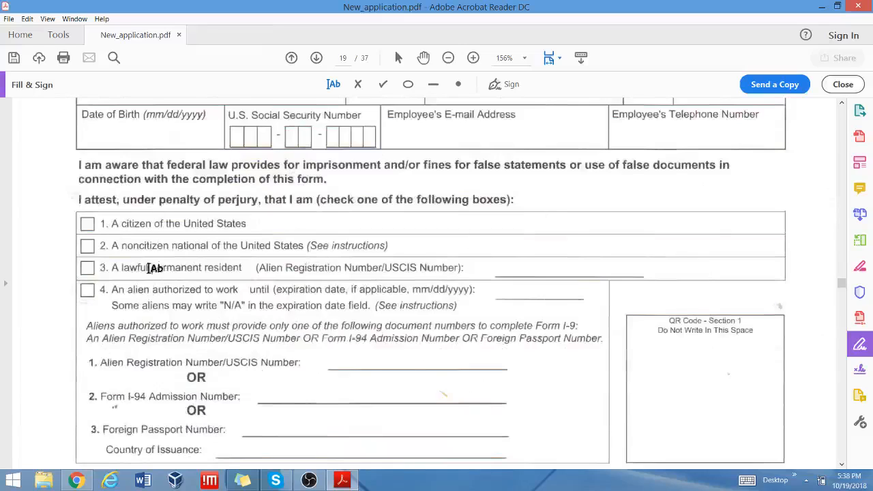
{"action": "scroll", "coordinate": [433, 376], "scroll_direction": "down", "scroll_amount": 5}
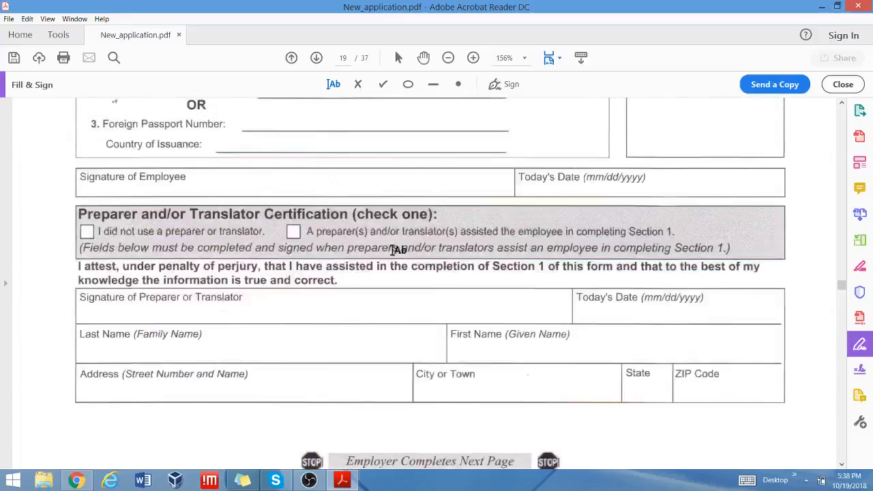
Place the saved signature in the I-9's Signature of Employee box.
{"action": "left_click", "coordinate": [502, 86]}
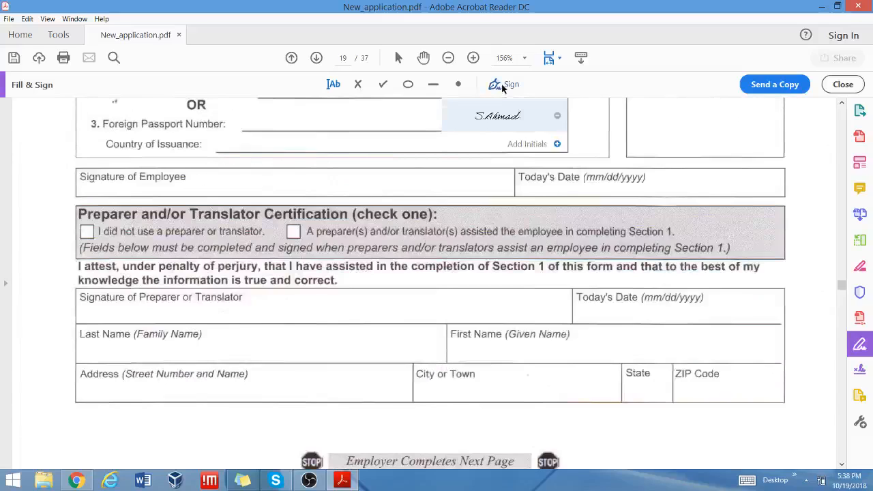
{"action": "left_click", "coordinate": [492, 116]}
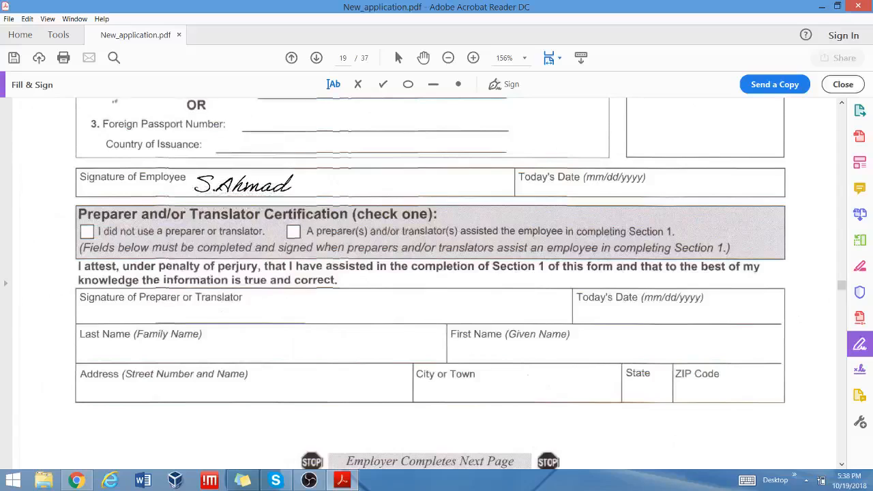
{"action": "left_click", "coordinate": [243, 184]}
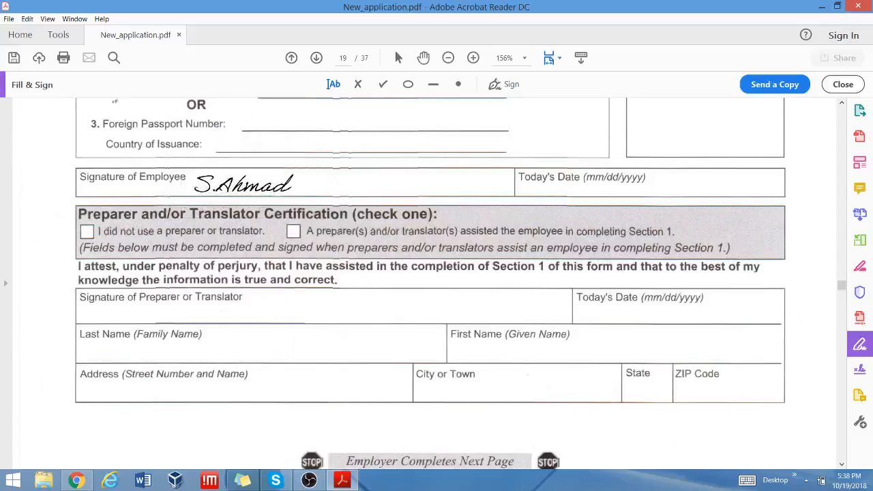
{"action": "left_click", "coordinate": [331, 85]}
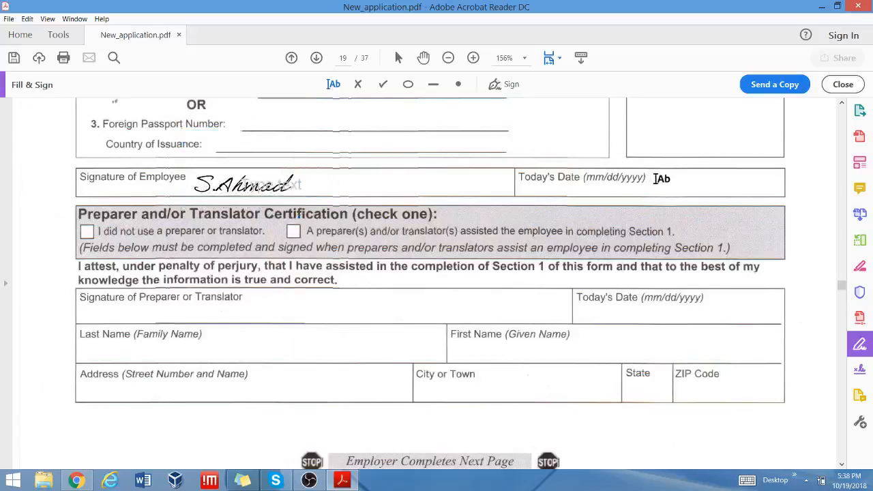
Drag the employee signature further right within the Signature of Employee box.
{"action": "left_click", "coordinate": [224, 188]}
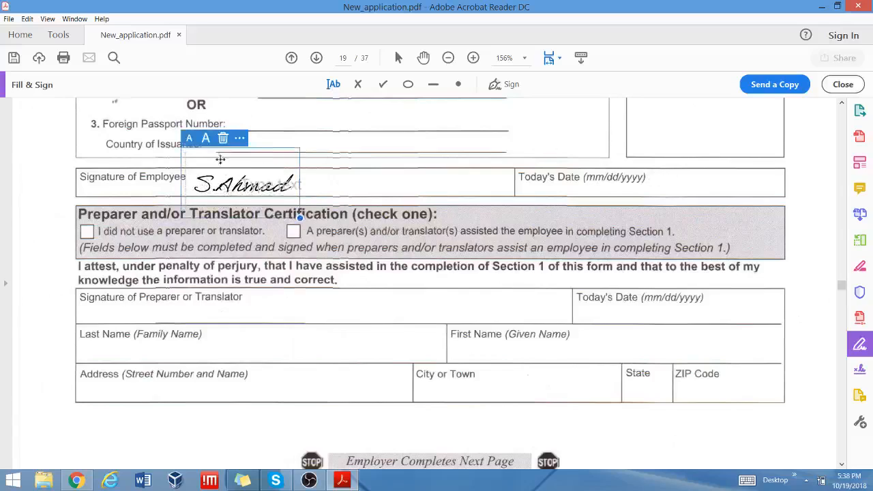
{"action": "left_click", "coordinate": [360, 172]}
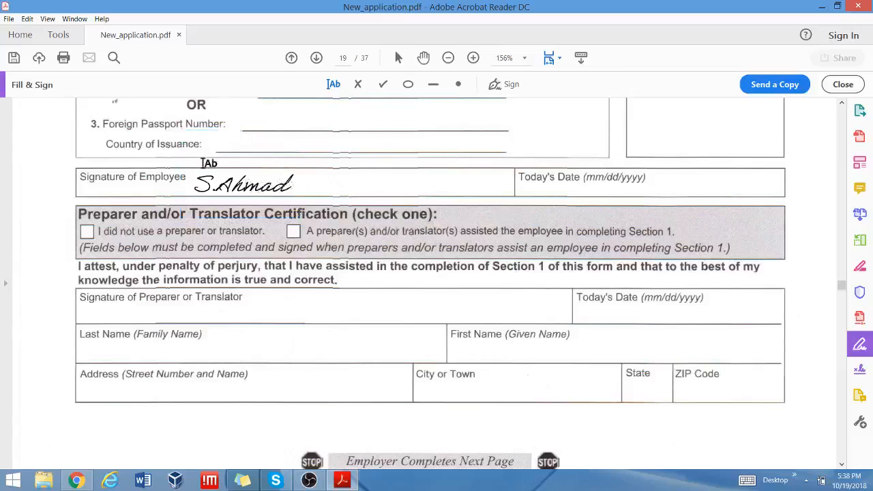
{"action": "left_click", "coordinate": [344, 162]}
{"action": "left_click", "coordinate": [208, 179]}
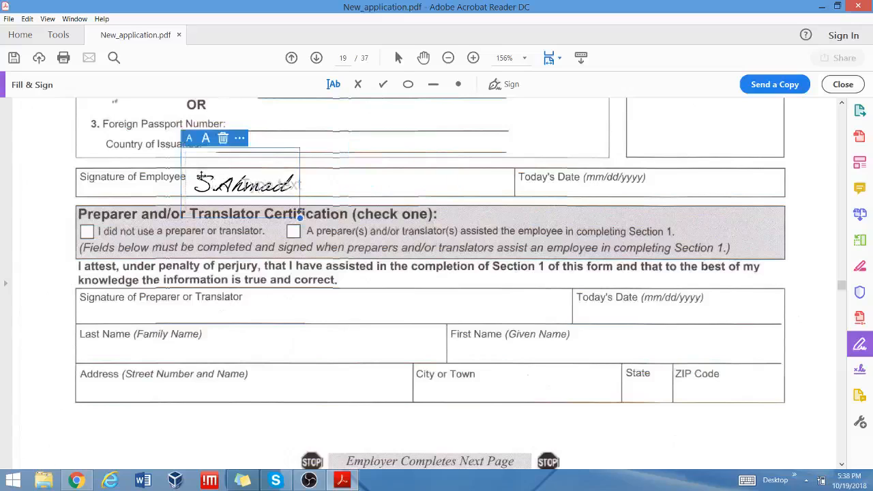
{"action": "mouse_move", "coordinate": [195, 154]}
{"action": "left_mouse_down"}
{"action": "mouse_move", "coordinate": [335, 154]}
{"action": "mouse_move", "coordinate": [384, 164]}
{"action": "mouse_move", "coordinate": [387, 152]}
{"action": "left_mouse_up"}
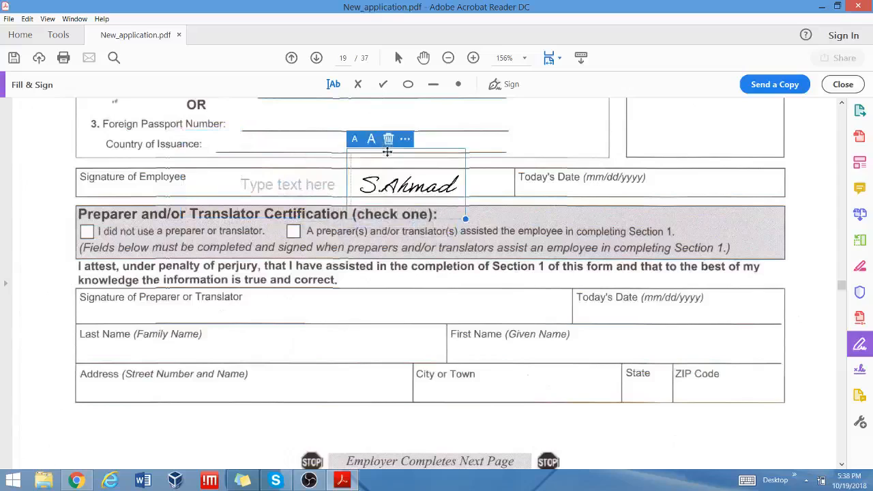
{"action": "left_click", "coordinate": [661, 184]}
Add a text field in Today's Date, then delete it so the date stays blank.
{"action": "left_click", "coordinate": [653, 186]}
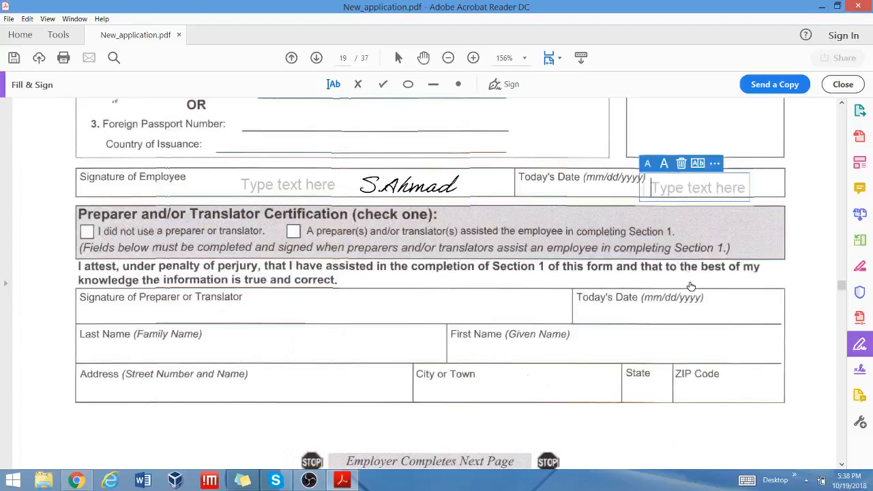
{"action": "left_click", "coordinate": [680, 164]}
{"action": "scroll", "coordinate": [700, 246], "scroll_direction": "down", "scroll_amount": 2}
{"action": "scroll", "coordinate": [700, 245], "scroll_direction": "down", "scroll_amount": 3}
Scroll past the unfilled I-9 Section 2 and Lists of Acceptable Documents pages toward the Policy page.
{"action": "scroll", "coordinate": [697, 241], "scroll_direction": "up", "scroll_amount": 4}
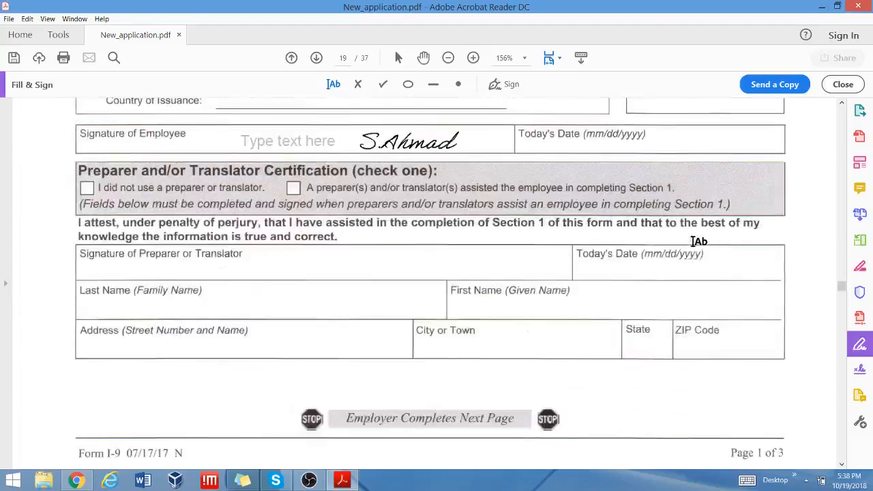
{"action": "scroll", "coordinate": [699, 241], "scroll_direction": "down", "scroll_amount": 15}
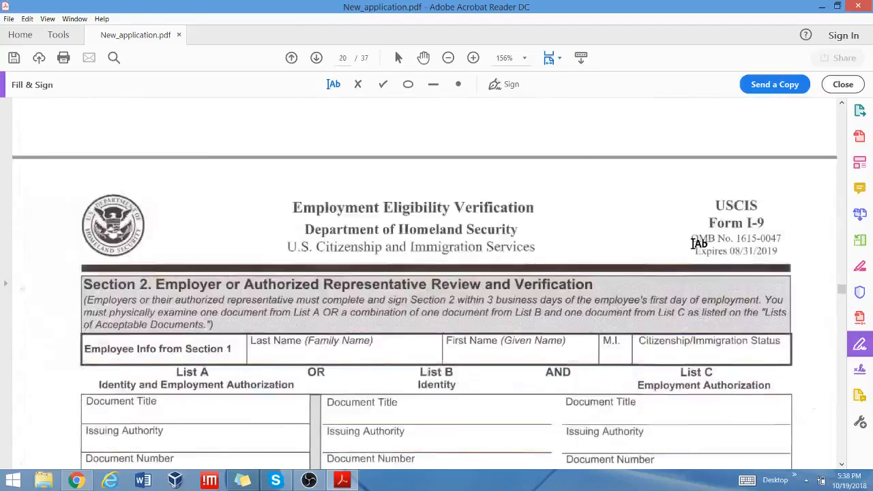
{"action": "scroll", "coordinate": [699, 244], "scroll_direction": "down", "scroll_amount": 2}
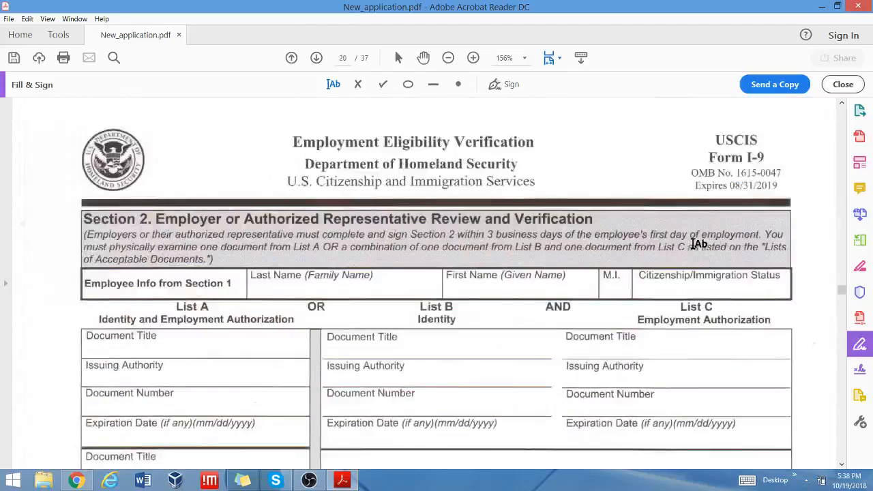
{"action": "scroll", "coordinate": [699, 243], "scroll_direction": "down", "scroll_amount": 5}
{"action": "scroll", "coordinate": [699, 244], "scroll_direction": "up", "scroll_amount": 3}
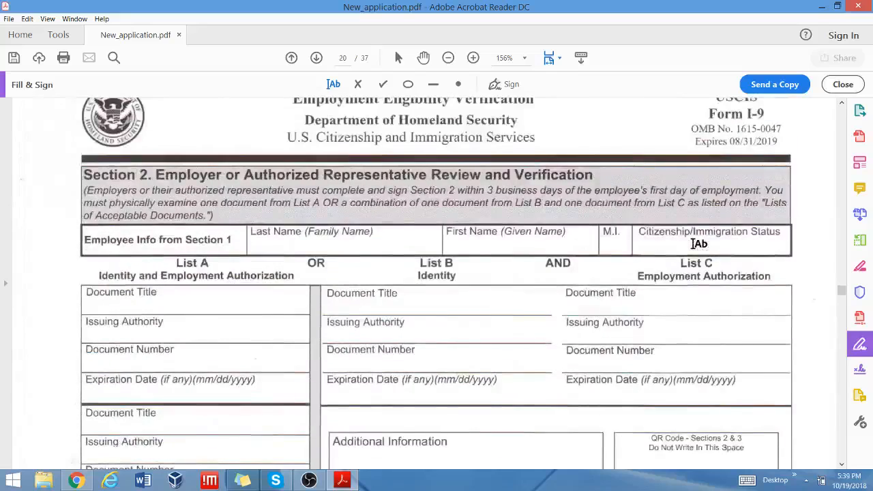
{"action": "scroll", "coordinate": [699, 243], "scroll_direction": "down", "scroll_amount": 4}
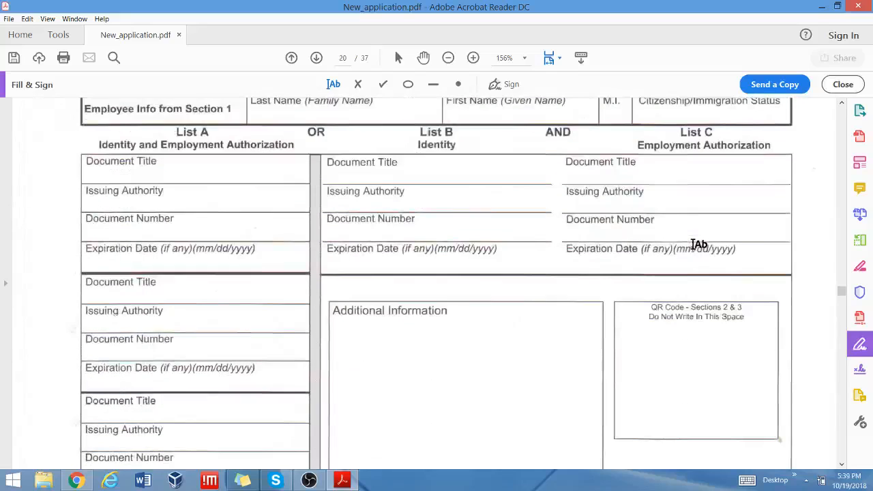
{"action": "scroll", "coordinate": [699, 243], "scroll_direction": "up", "scroll_amount": 3}
{"action": "scroll", "coordinate": [699, 243], "scroll_direction": "down", "scroll_amount": 9}
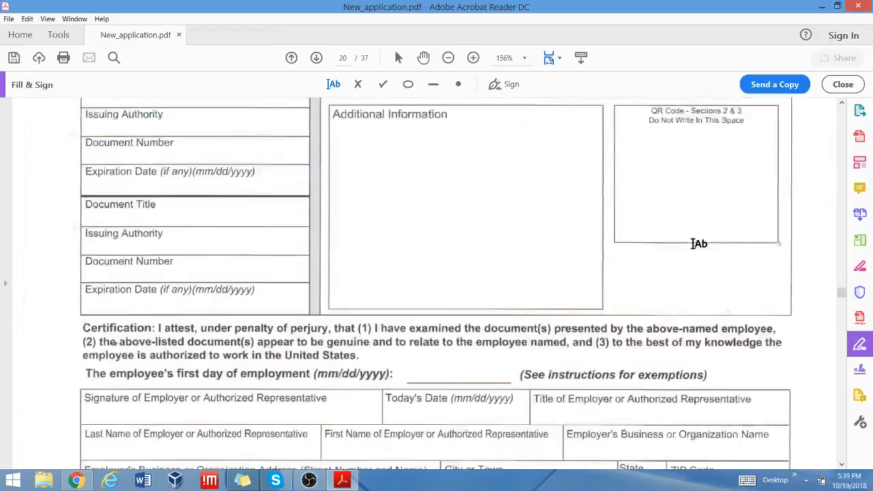
{"action": "scroll", "coordinate": [700, 244], "scroll_direction": "down", "scroll_amount": 3}
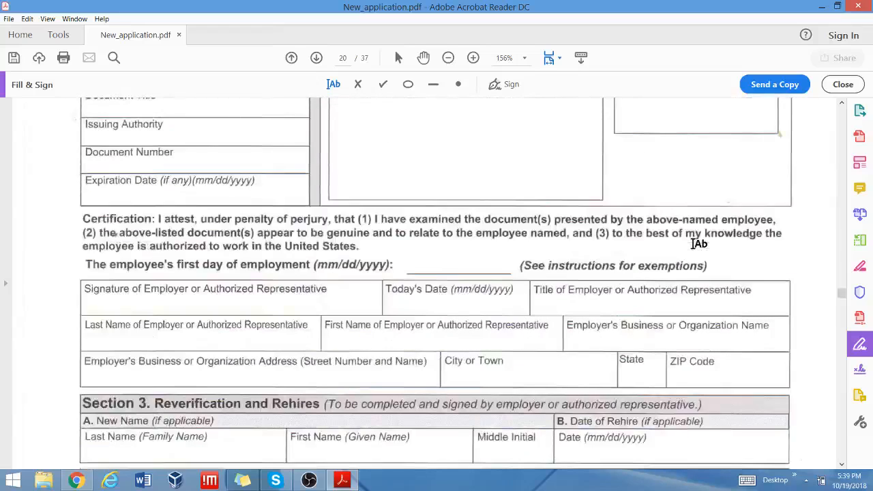
{"action": "scroll", "coordinate": [699, 244], "scroll_direction": "down", "scroll_amount": 6}
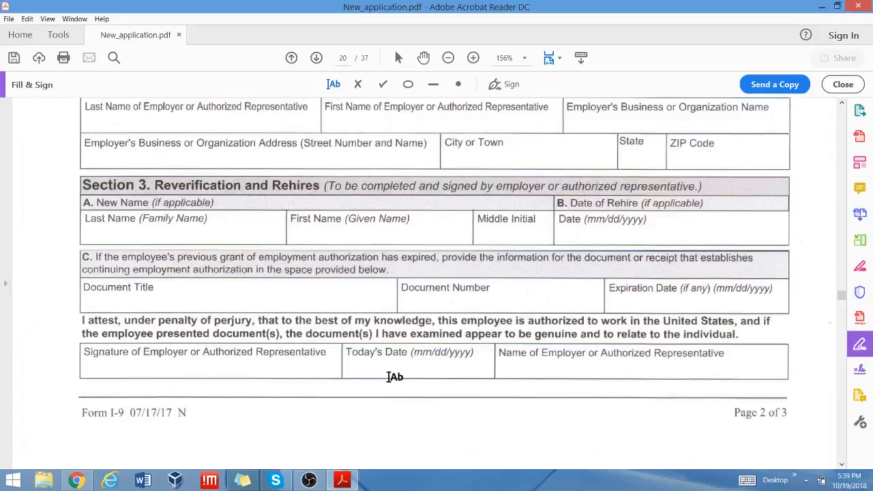
{"action": "scroll", "coordinate": [394, 376], "scroll_direction": "down", "scroll_amount": 3}
{"action": "scroll", "coordinate": [394, 376], "scroll_direction": "up", "scroll_amount": 3}
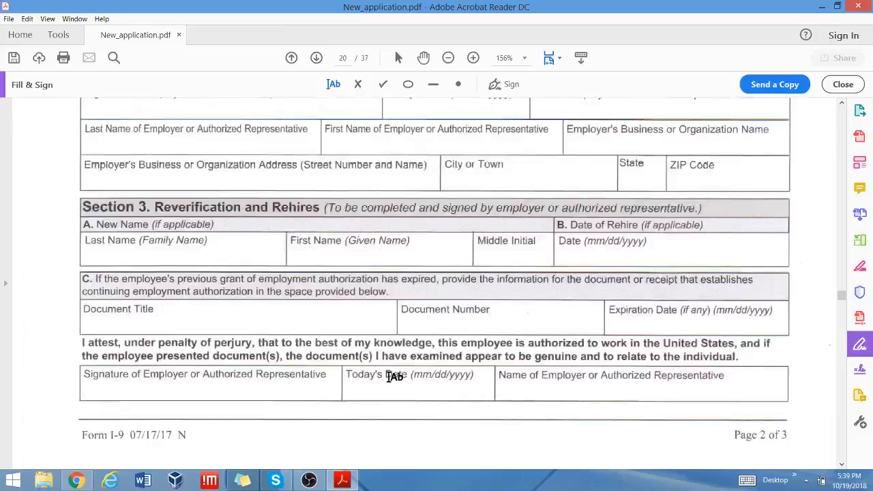
{"action": "scroll", "coordinate": [394, 376], "scroll_direction": "up", "scroll_amount": 3}
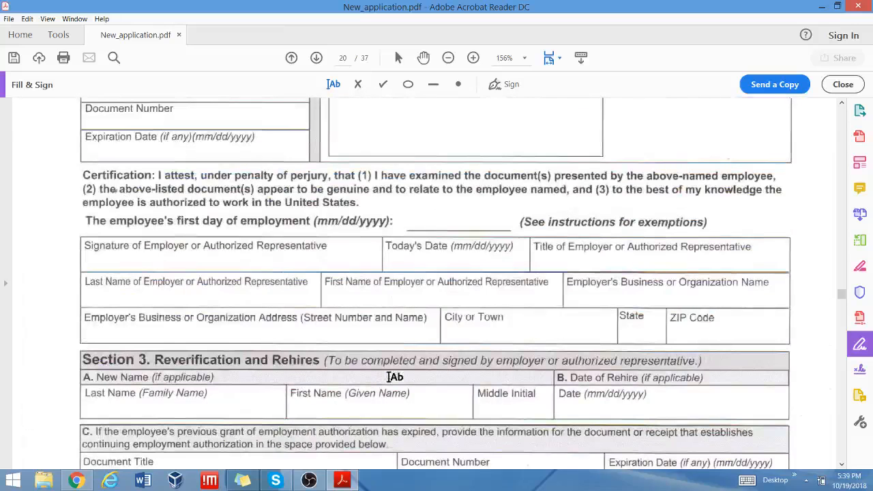
{"action": "scroll", "coordinate": [394, 377], "scroll_direction": "up", "scroll_amount": 2}
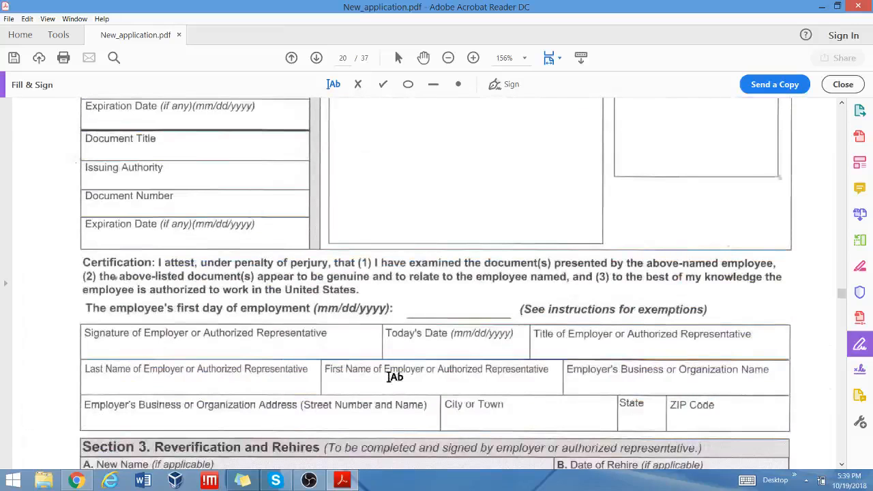
{"action": "scroll", "coordinate": [394, 376], "scroll_direction": "up", "scroll_amount": 2}
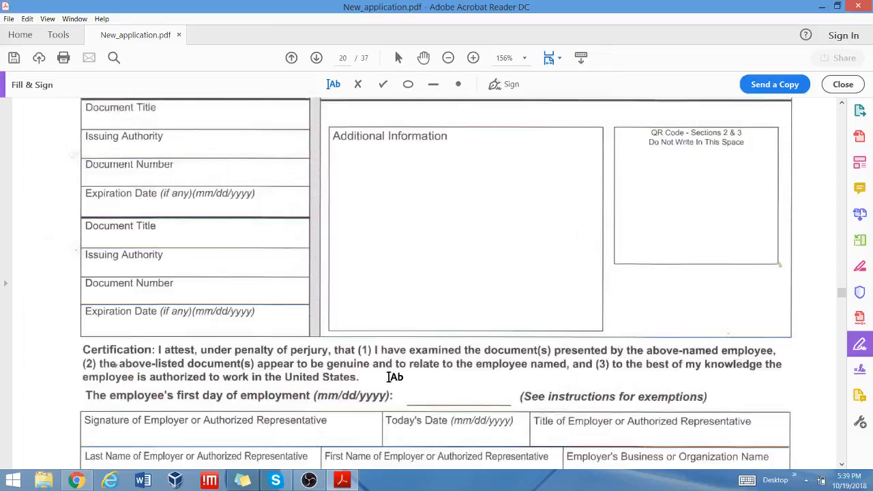
{"action": "scroll", "coordinate": [394, 377], "scroll_direction": "up", "scroll_amount": 3}
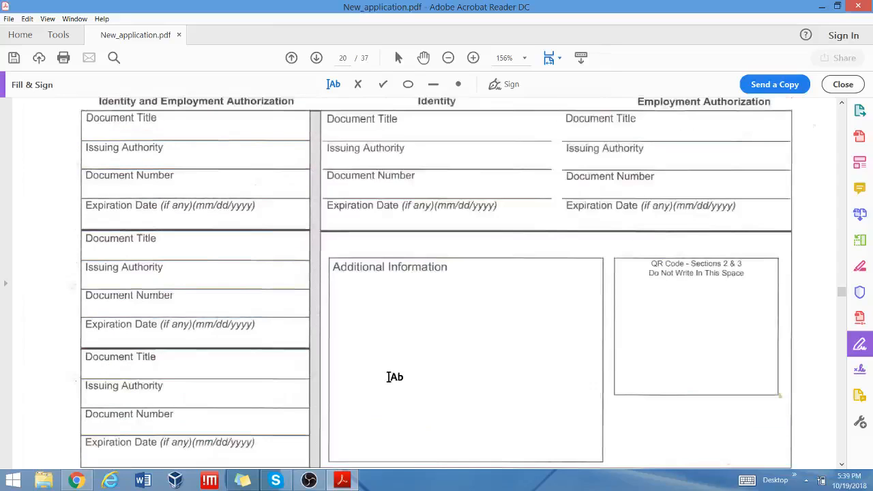
{"action": "scroll", "coordinate": [394, 377], "scroll_direction": "up", "scroll_amount": 2}
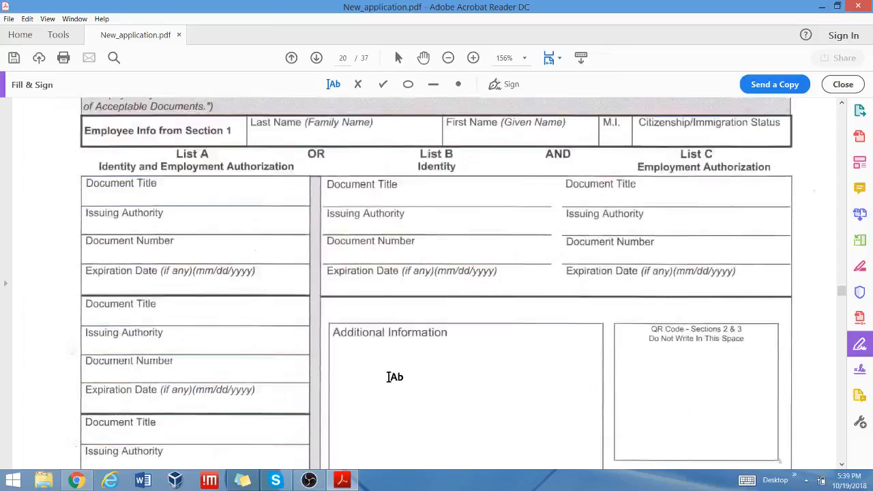
{"action": "scroll", "coordinate": [394, 377], "scroll_direction": "up", "scroll_amount": 2}
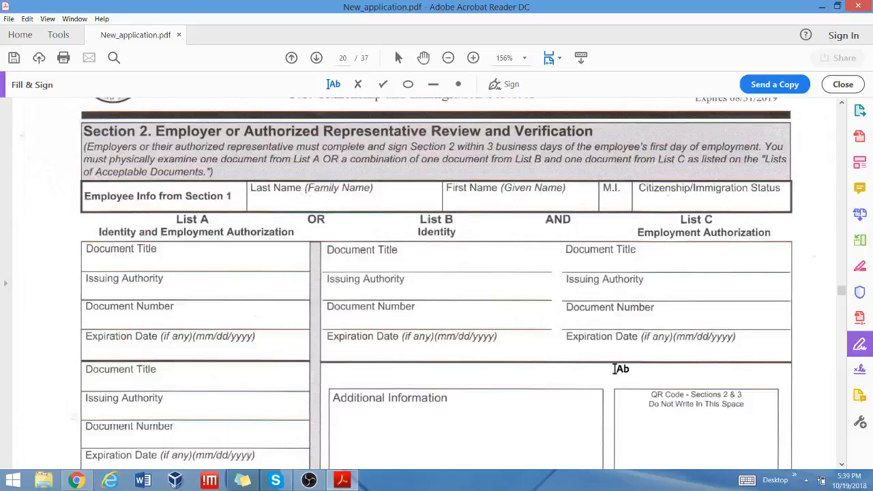
{"action": "scroll", "coordinate": [617, 368], "scroll_direction": "down", "scroll_amount": 5}
{"action": "scroll", "coordinate": [618, 369], "scroll_direction": "down", "scroll_amount": 2}
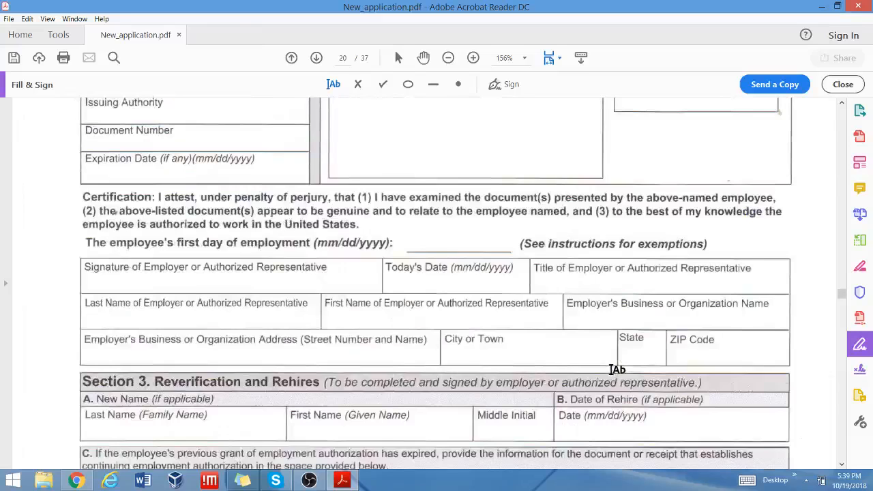
{"action": "scroll", "coordinate": [617, 369], "scroll_direction": "down", "scroll_amount": 15}
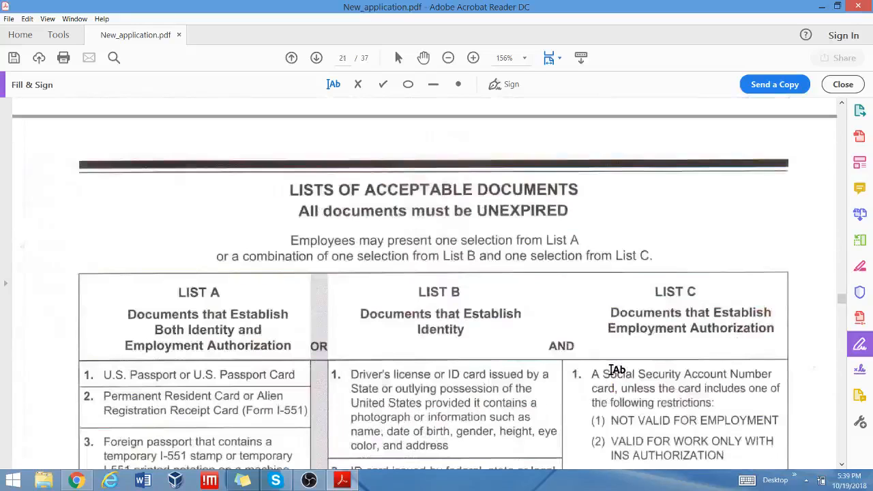
{"action": "scroll", "coordinate": [617, 370], "scroll_direction": "down", "scroll_amount": 4}
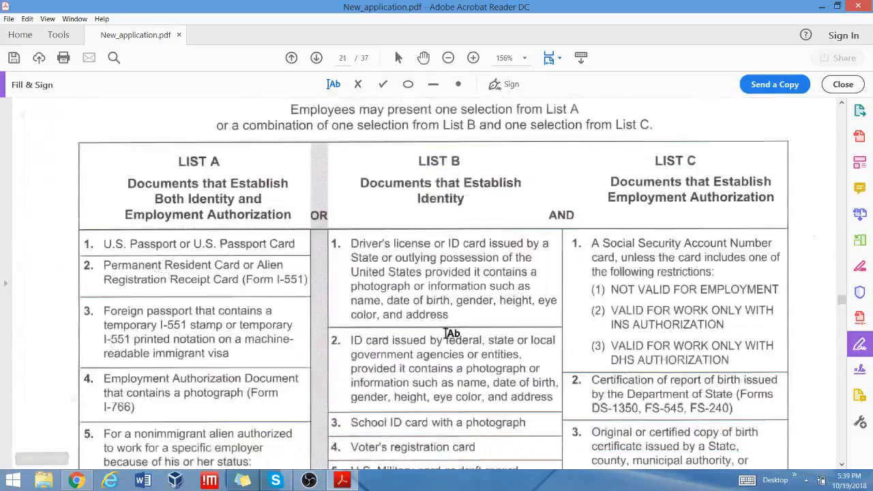
{"action": "scroll", "coordinate": [686, 308], "scroll_direction": "down", "scroll_amount": 14}
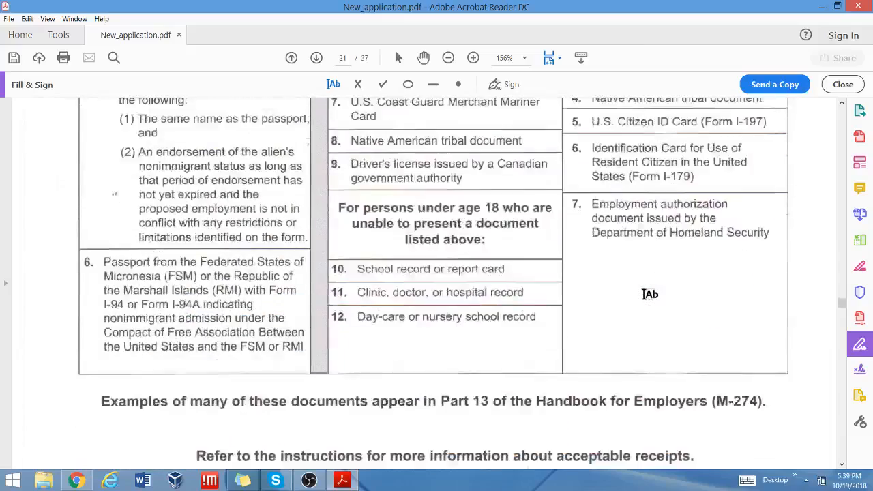
{"action": "scroll", "coordinate": [645, 294], "scroll_direction": "down", "scroll_amount": 18}
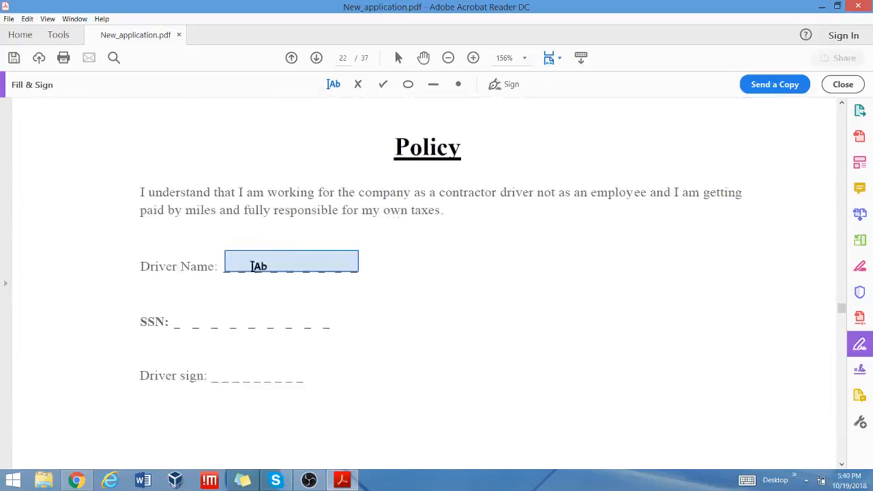
Discard an empty Driver Name box, sign the Policy page's Driver sign line, and continue to page 23.
{"action": "left_click", "coordinate": [232, 258]}
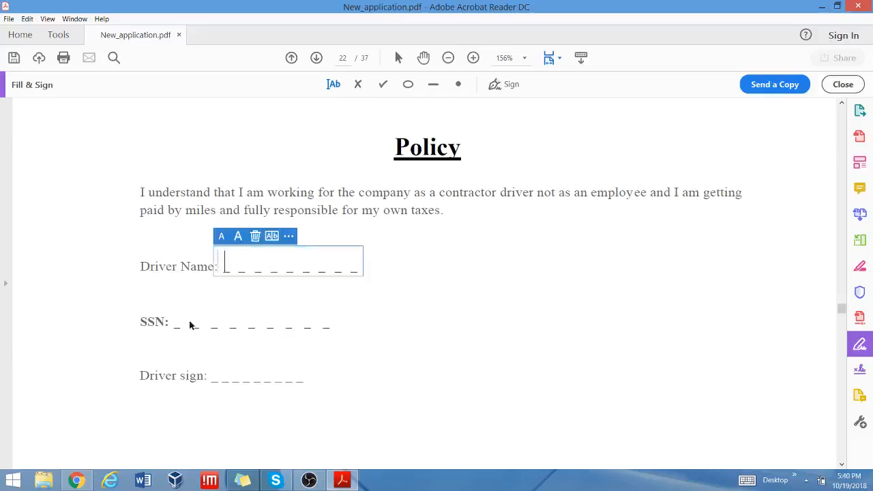
{"action": "left_click", "coordinate": [255, 234]}
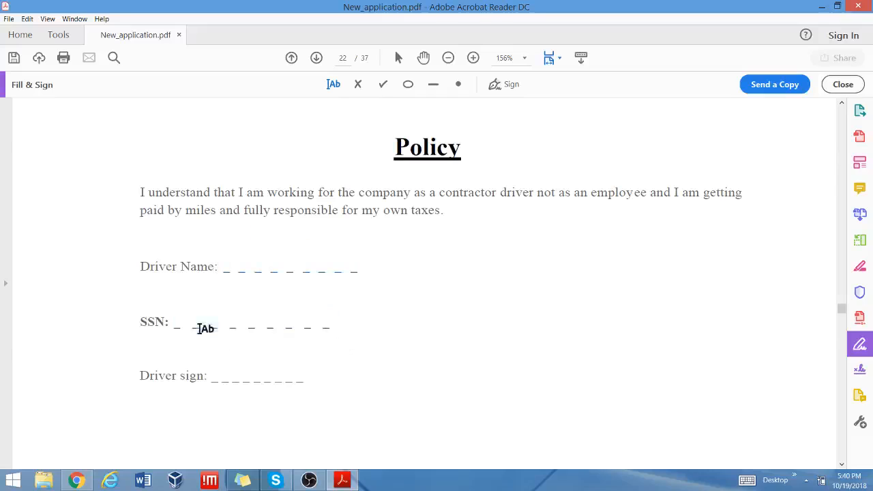
{"action": "left_click", "coordinate": [503, 86]}
{"action": "left_click", "coordinate": [501, 118]}
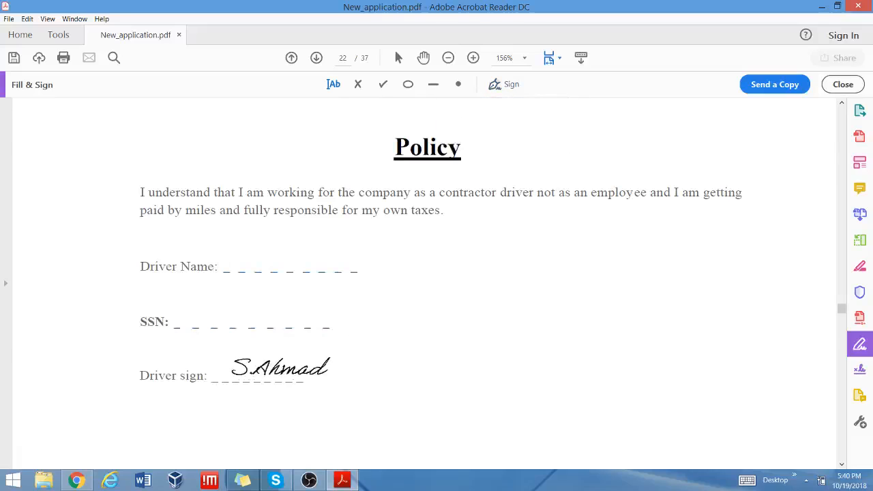
{"action": "left_click", "coordinate": [265, 369]}
{"action": "scroll", "coordinate": [379, 243], "scroll_direction": "down", "scroll_amount": 10}
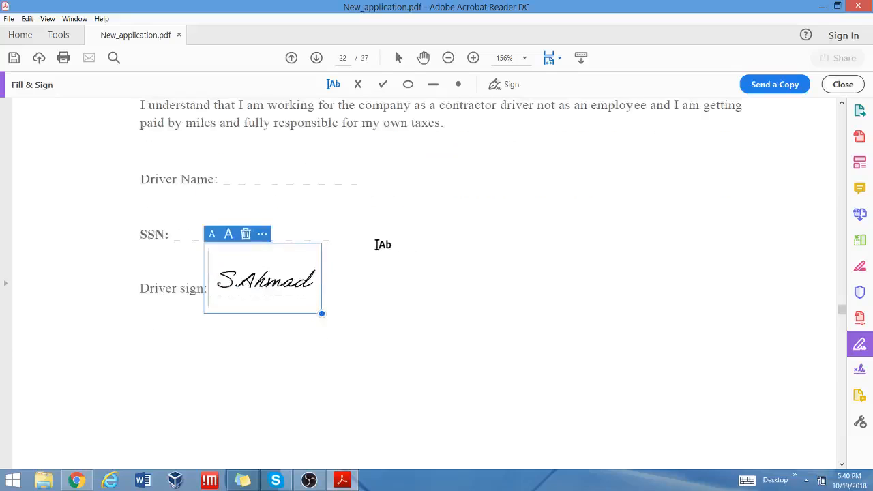
{"action": "scroll", "coordinate": [385, 242], "scroll_direction": "down", "scroll_amount": 6}
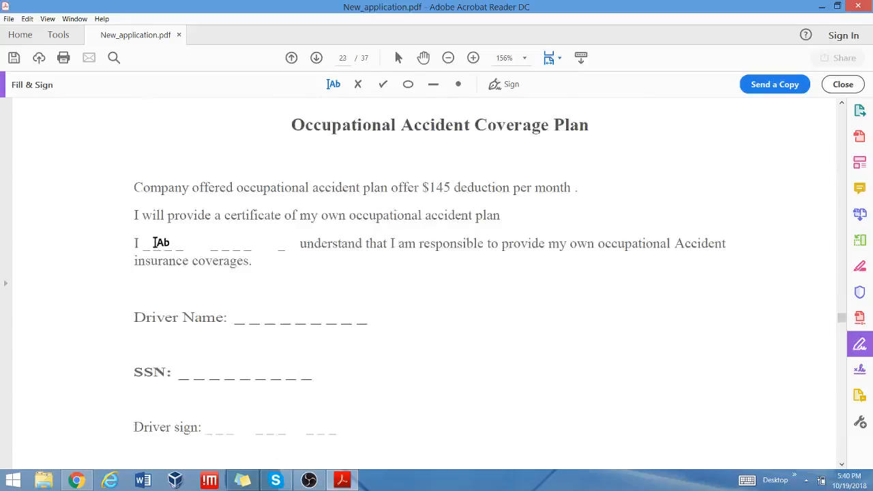
Type the driver's name in the blank after 'I' and on the Driver Name line.
{"action": "left_click", "coordinate": [155, 247]}
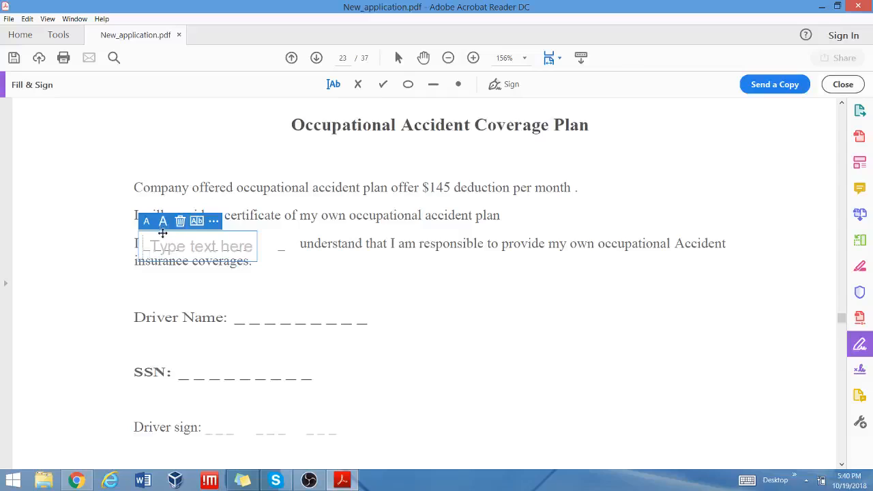
{"action": "left_click", "coordinate": [181, 221]}
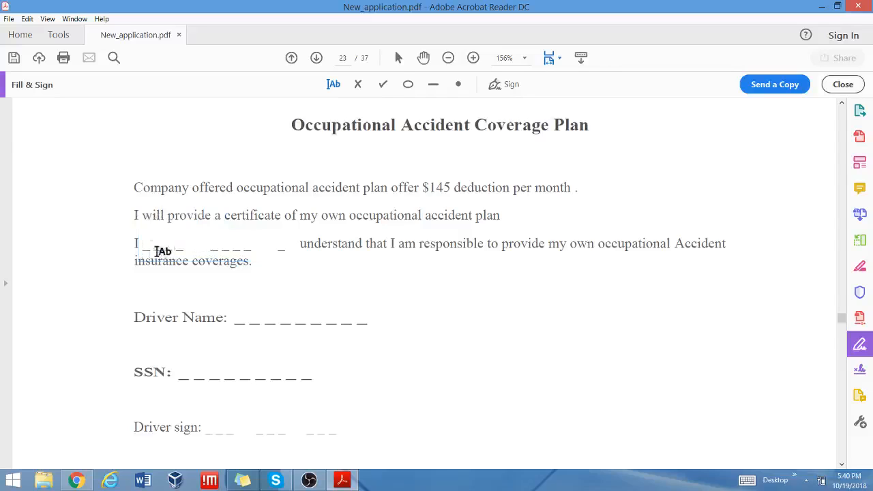
{"action": "left_click", "coordinate": [155, 242]}
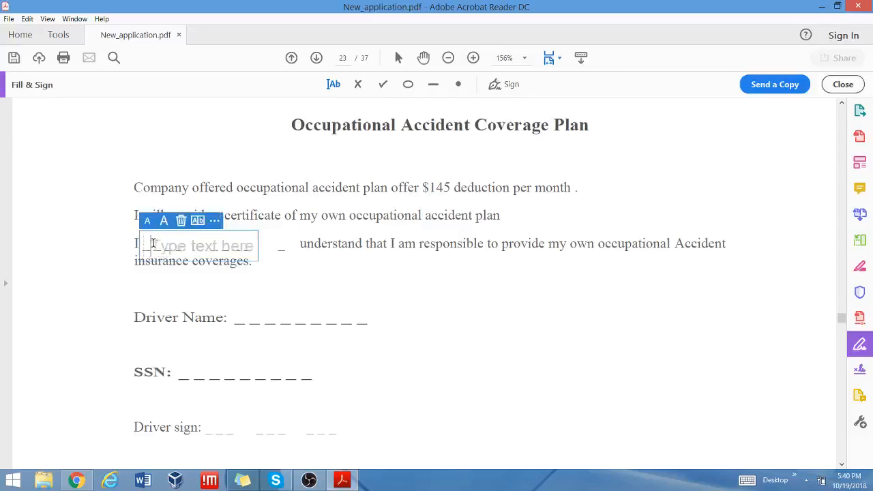
{"action": "type", "text": "S.A"}
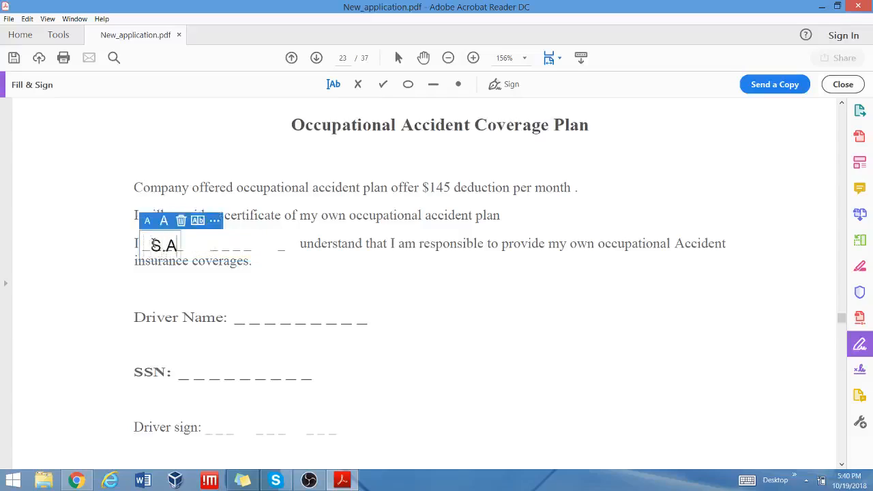
{"action": "type", "text": "hmad"}
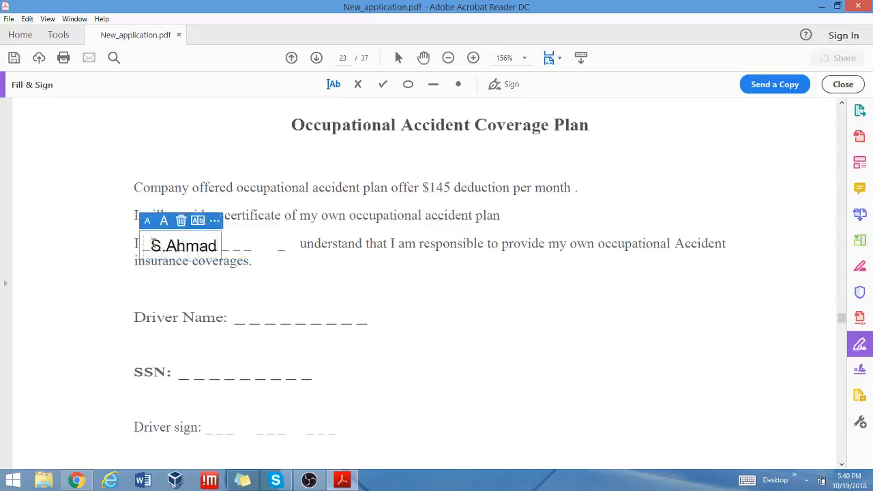
{"action": "left_click", "coordinate": [258, 313]}
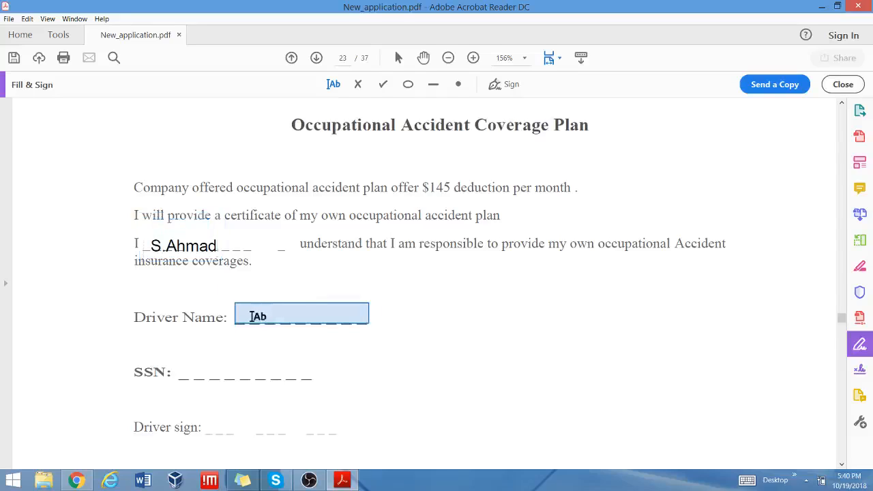
{"action": "left_click", "coordinate": [254, 316]}
{"action": "type", "text": "S.Ahmad"}
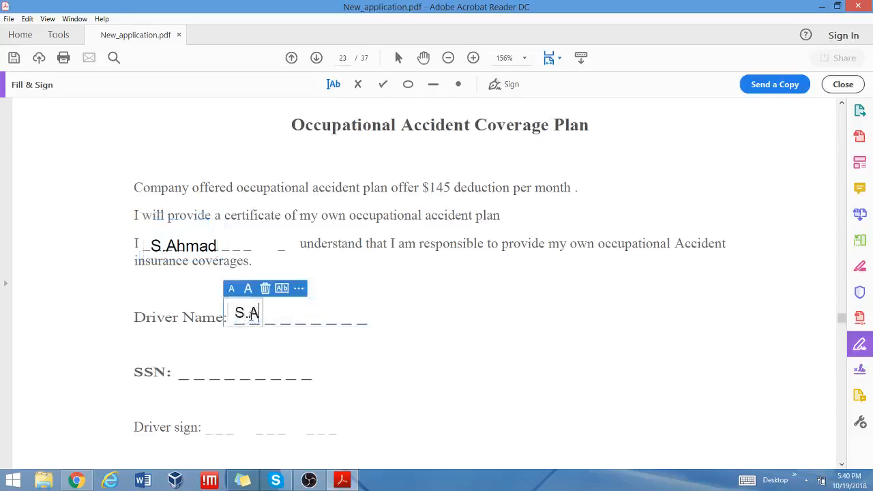
{"action": "left_click", "coordinate": [205, 376]}
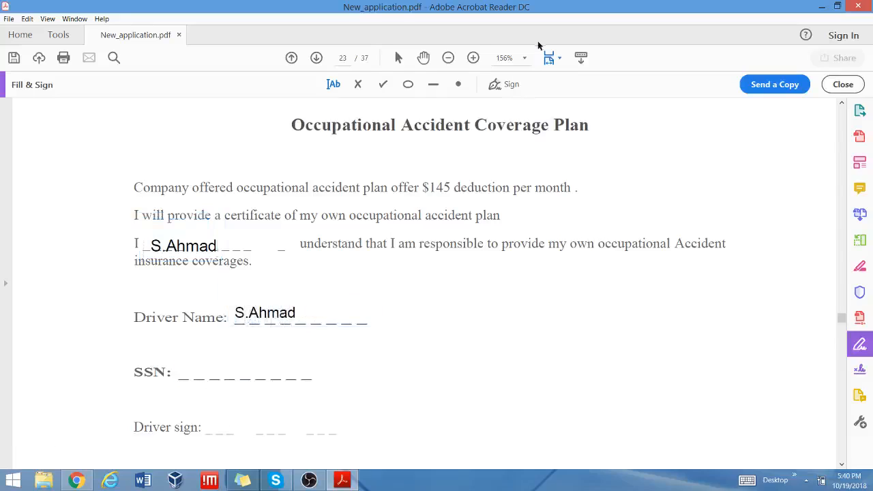
Place the saved signature on page 23's Driver sign line.
{"action": "left_click", "coordinate": [498, 85]}
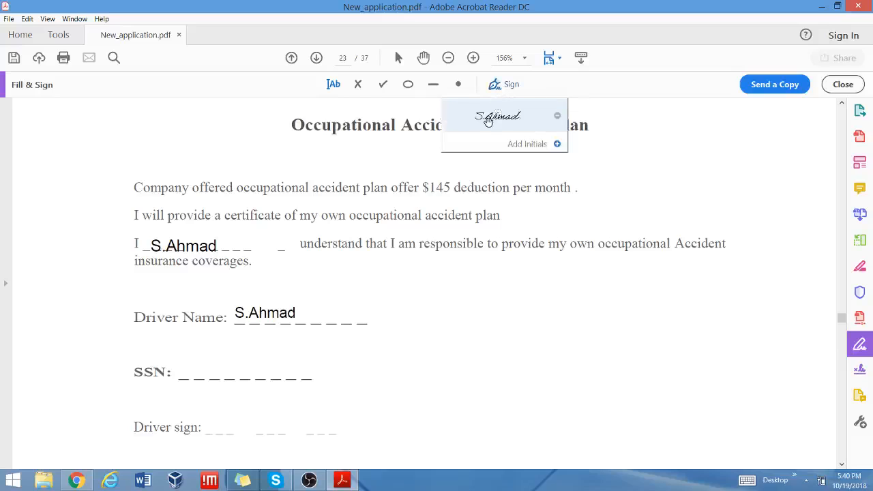
{"action": "left_click", "coordinate": [498, 115]}
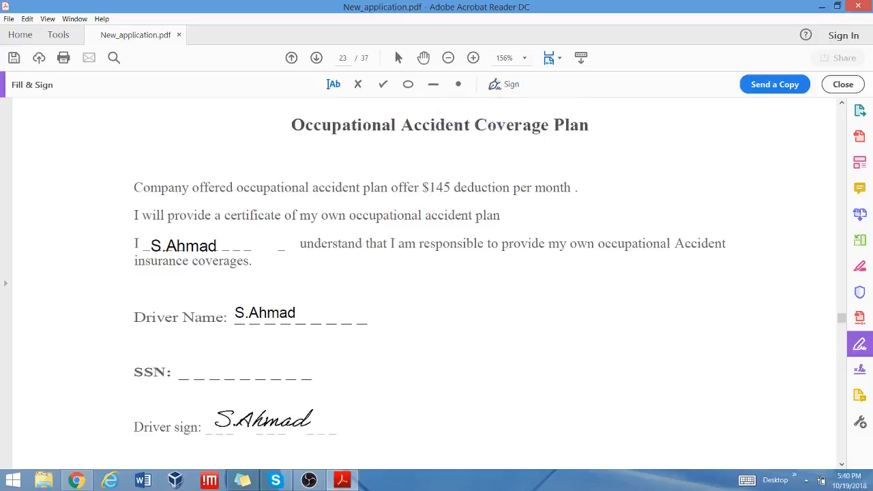
{"action": "left_click", "coordinate": [262, 419]}
{"action": "scroll", "coordinate": [539, 213], "scroll_direction": "down", "scroll_amount": 10}
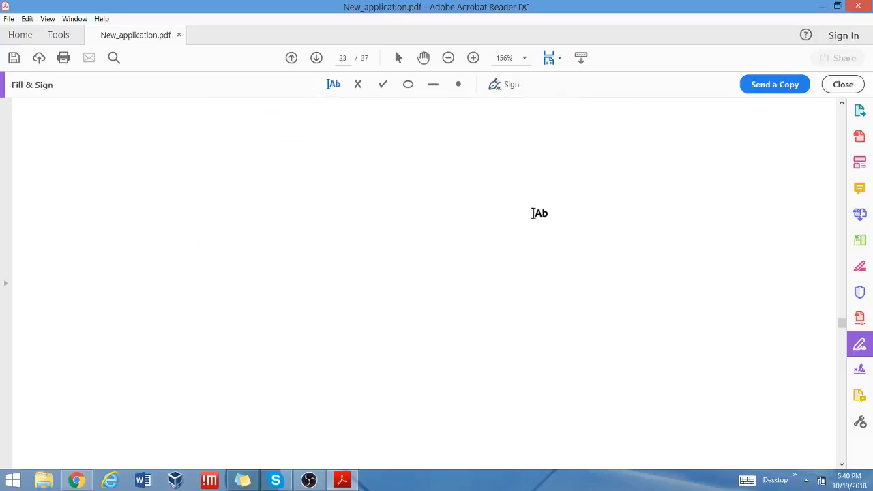
Type the driver's name on the Driver Name line of page 24's load delivery policy.
{"action": "scroll", "coordinate": [539, 213], "scroll_direction": "down", "scroll_amount": 8}
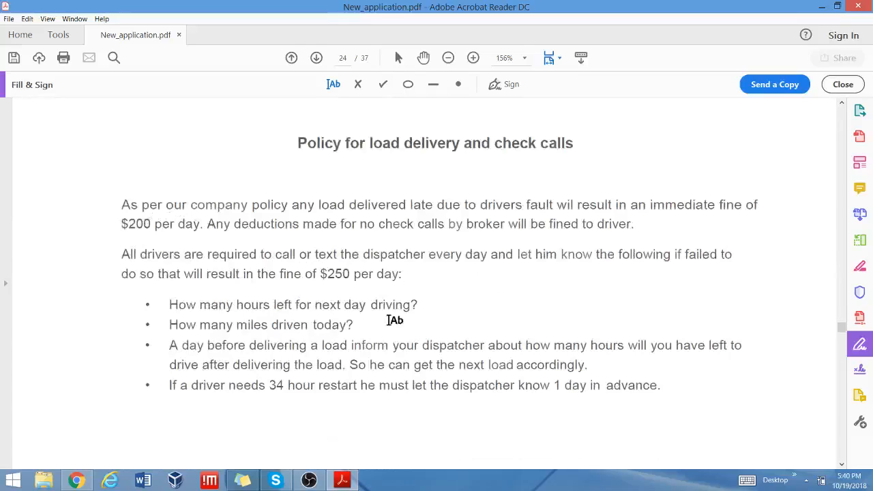
{"action": "scroll", "coordinate": [560, 300], "scroll_direction": "down", "scroll_amount": 5}
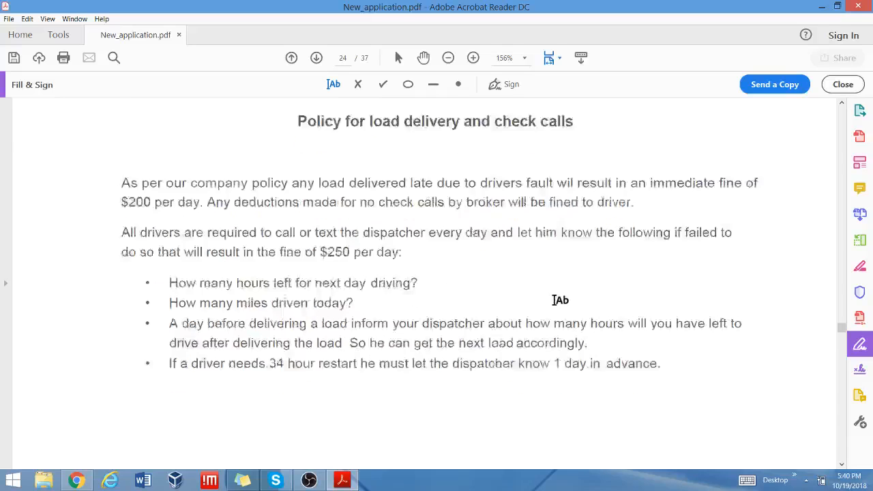
{"action": "scroll", "coordinate": [559, 300], "scroll_direction": "up", "scroll_amount": 3}
{"action": "scroll", "coordinate": [559, 300], "scroll_direction": "down", "scroll_amount": 7}
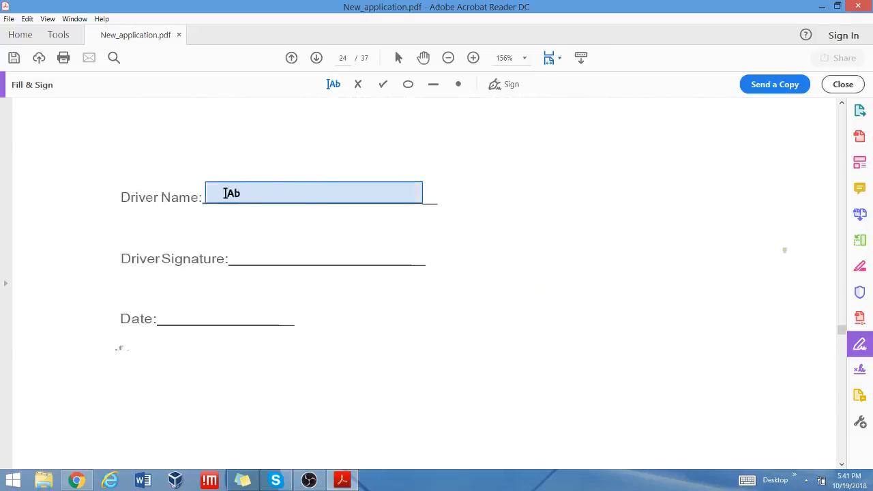
{"action": "left_click", "coordinate": [223, 199]}
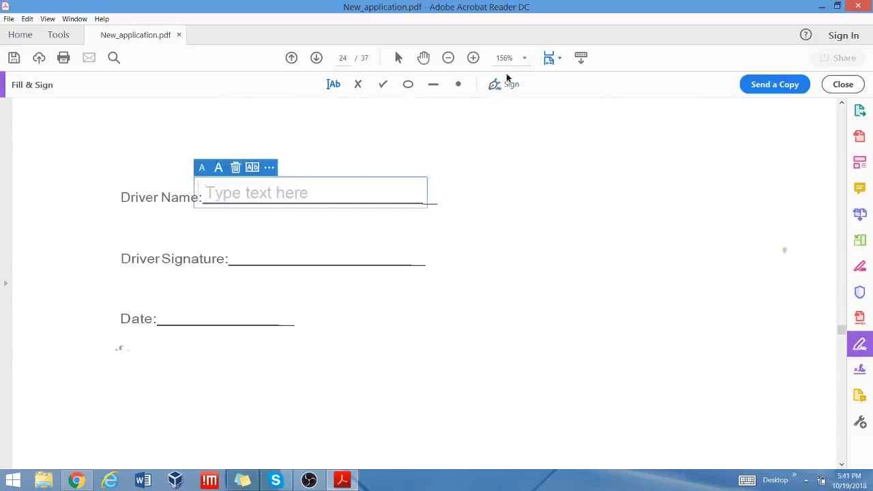
{"action": "type", "text": "S"}
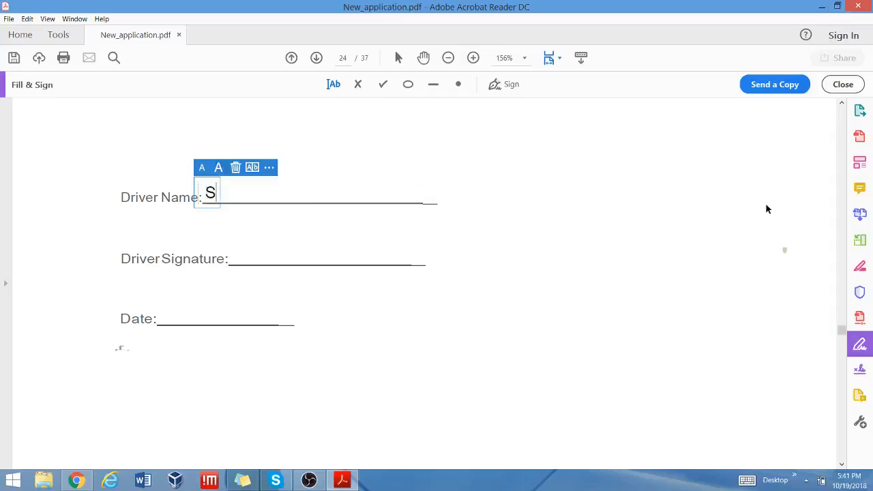
{"action": "type", "text": ".Ahmad"}
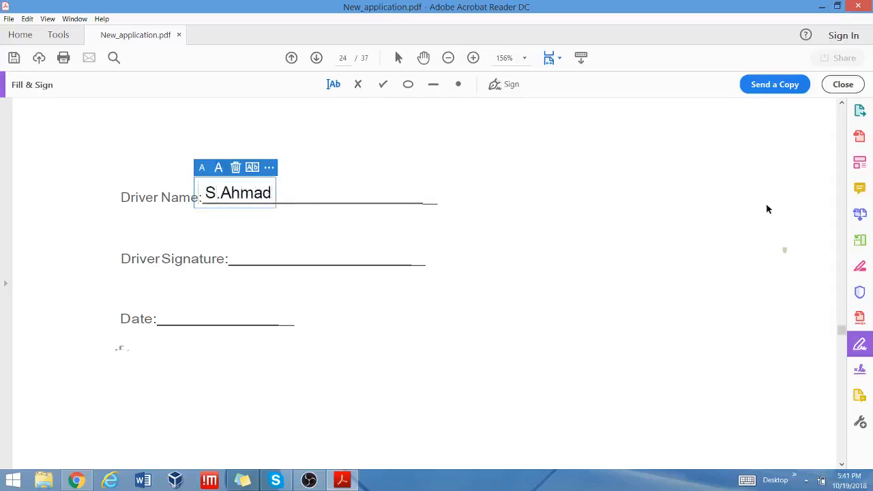
Place the saved signature on the Driver Signature line and leave the Date empty.
{"action": "left_click", "coordinate": [506, 84]}
{"action": "left_click", "coordinate": [508, 115]}
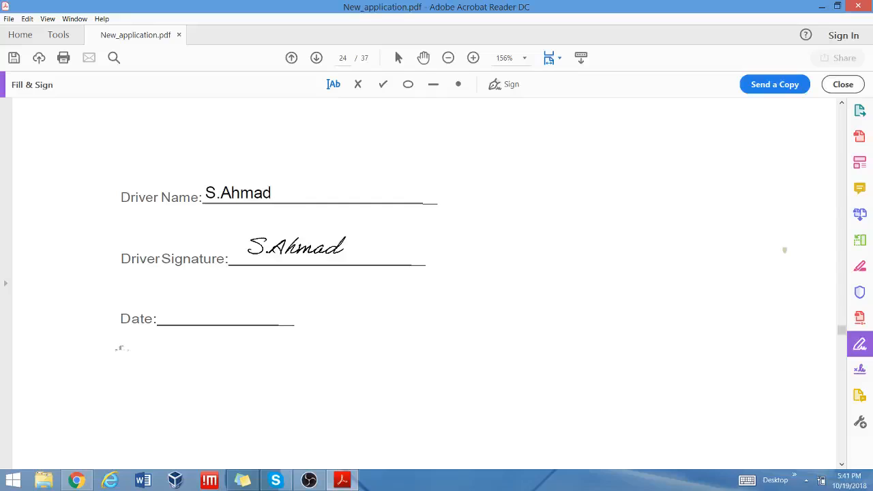
{"action": "left_click", "coordinate": [296, 245]}
{"action": "left_click", "coordinate": [181, 313]}
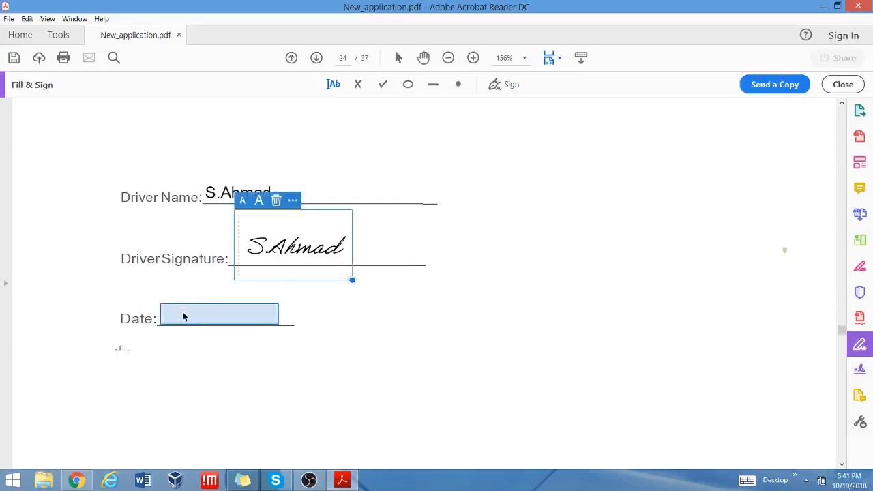
{"action": "left_click", "coordinate": [183, 316]}
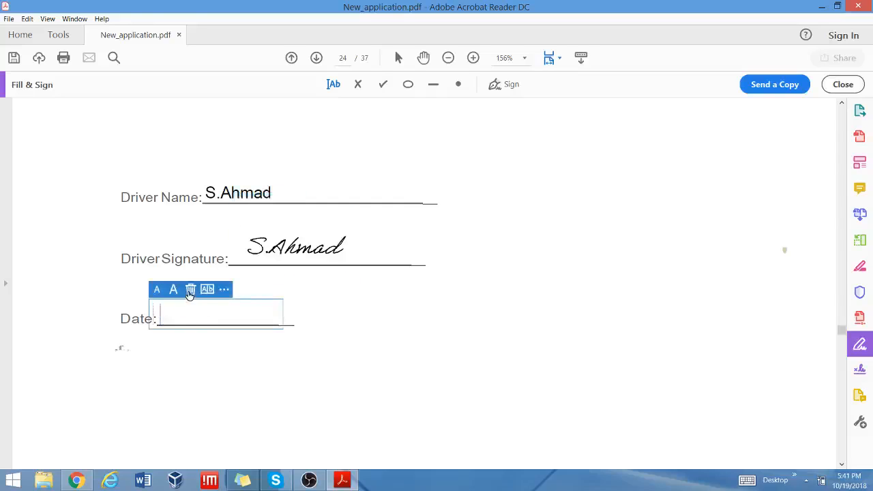
{"action": "left_click", "coordinate": [631, 216]}
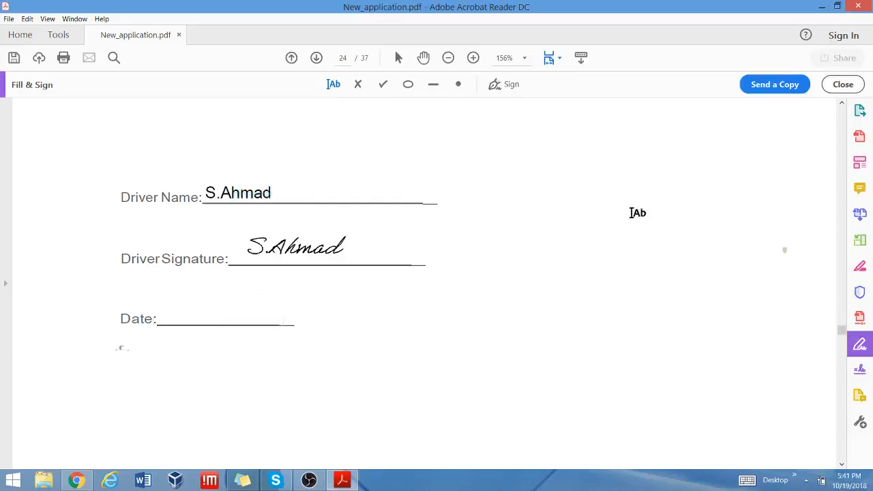
{"action": "scroll", "coordinate": [633, 213], "scroll_direction": "down", "scroll_amount": 5}
Place the saved signature below the final paragraph of page 25's log violation policy.
{"action": "scroll", "coordinate": [638, 212], "scroll_direction": "down", "scroll_amount": 10}
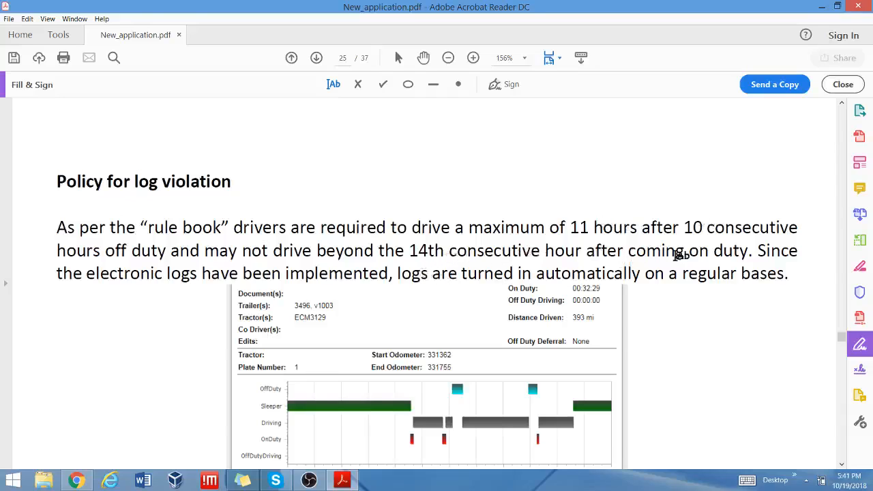
{"action": "scroll", "coordinate": [681, 254], "scroll_direction": "down", "scroll_amount": 15}
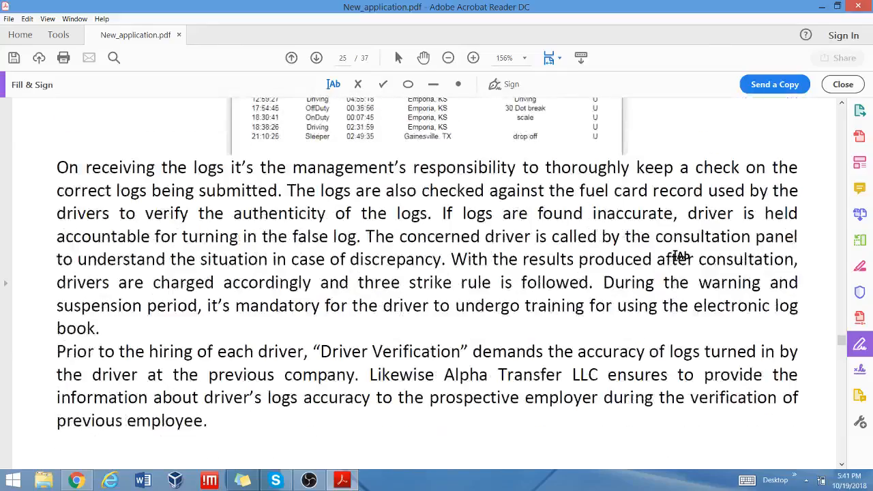
{"action": "scroll", "coordinate": [680, 255], "scroll_direction": "down", "scroll_amount": 8}
{"action": "scroll", "coordinate": [680, 256], "scroll_direction": "up", "scroll_amount": 9}
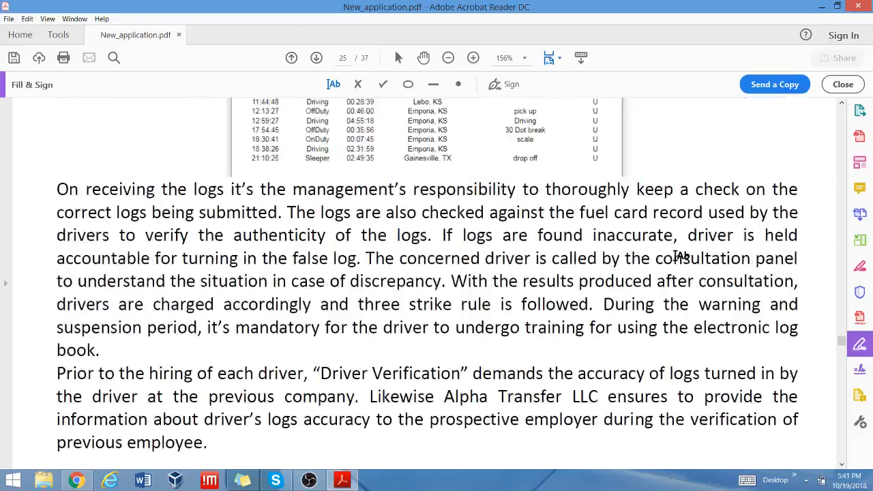
{"action": "scroll", "coordinate": [681, 256], "scroll_direction": "down", "scroll_amount": 18}
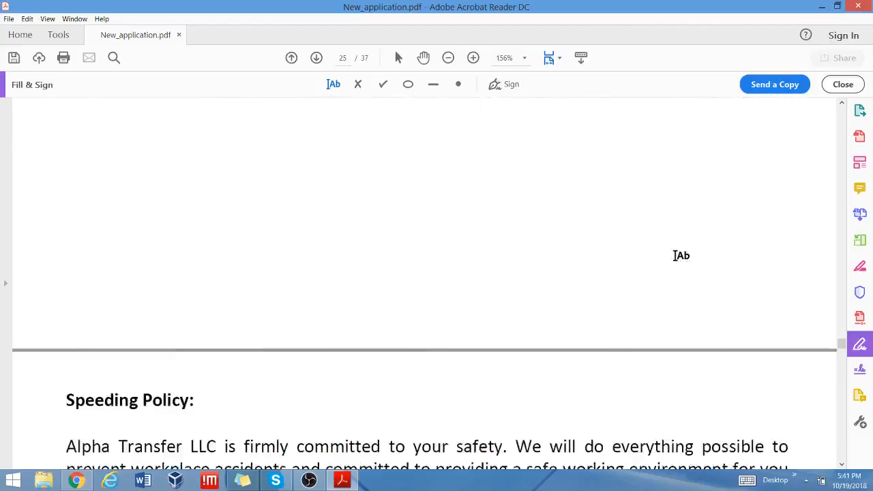
{"action": "scroll", "coordinate": [680, 256], "scroll_direction": "down", "scroll_amount": 4}
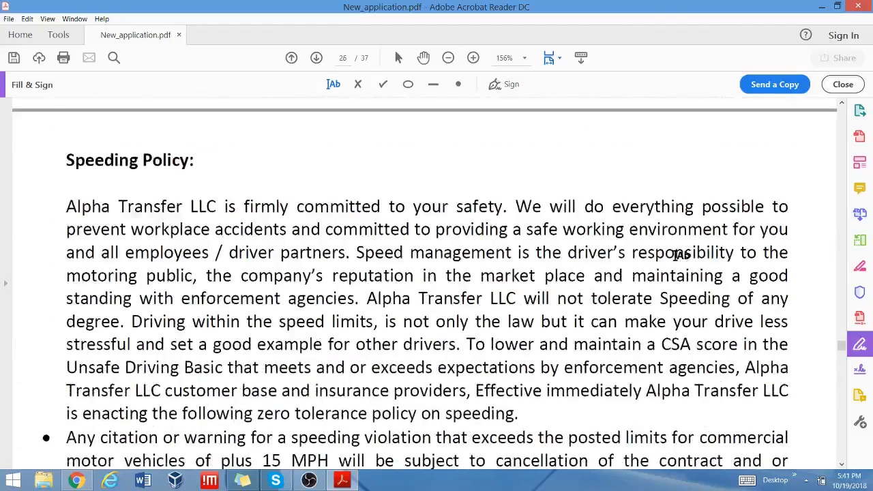
{"action": "scroll", "coordinate": [681, 256], "scroll_direction": "up", "scroll_amount": 14}
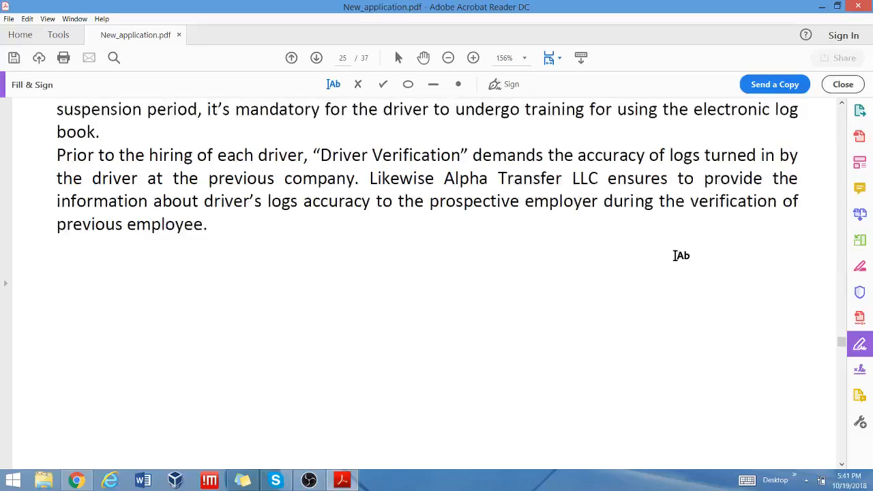
{"action": "left_click", "coordinate": [503, 85]}
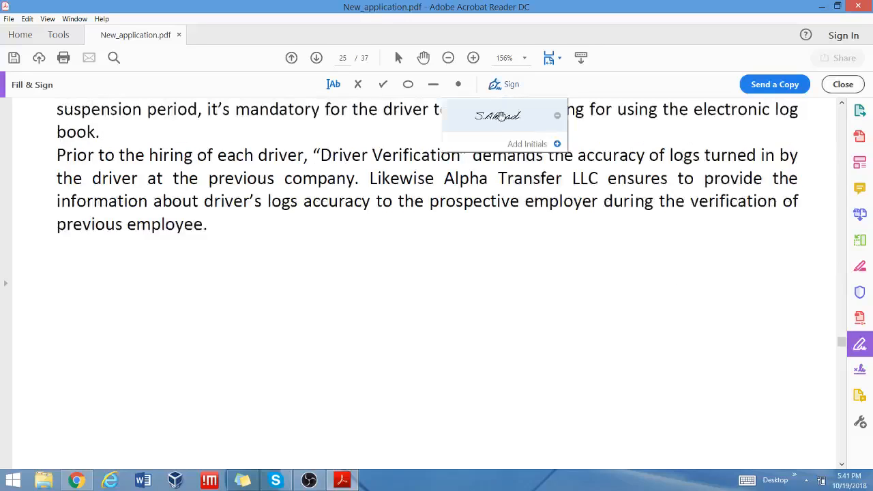
{"action": "left_click", "coordinate": [500, 117]}
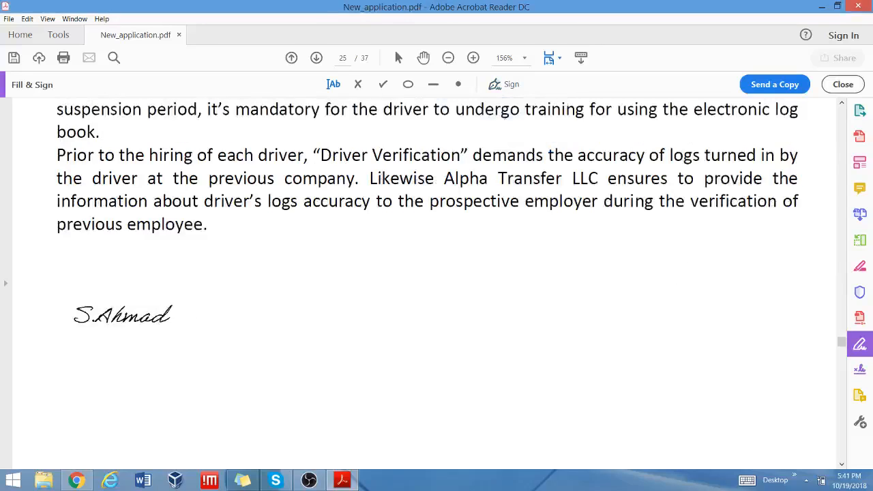
{"action": "left_click", "coordinate": [123, 315]}
{"action": "scroll", "coordinate": [415, 270], "scroll_direction": "down", "scroll_amount": 13}
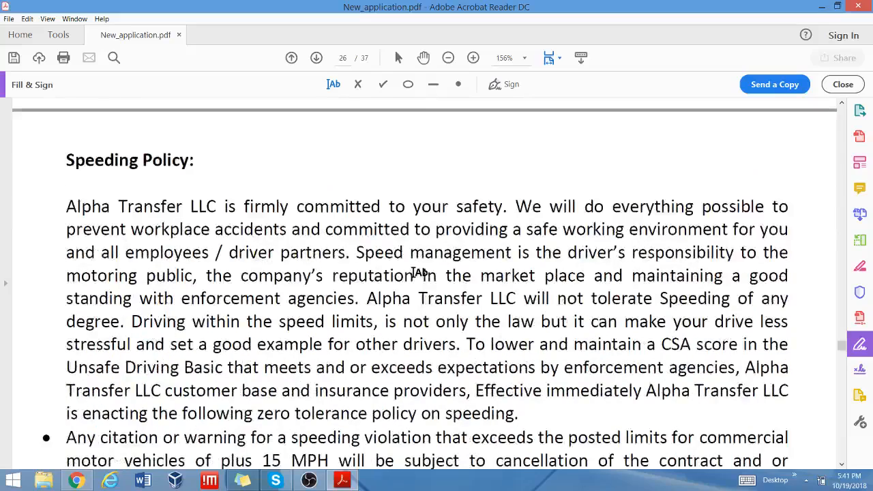
Place the saved signature under Driver's Signature on page 26's Speeding Policy, then continue to page 27.
{"action": "scroll", "coordinate": [419, 272], "scroll_direction": "down", "scroll_amount": 3}
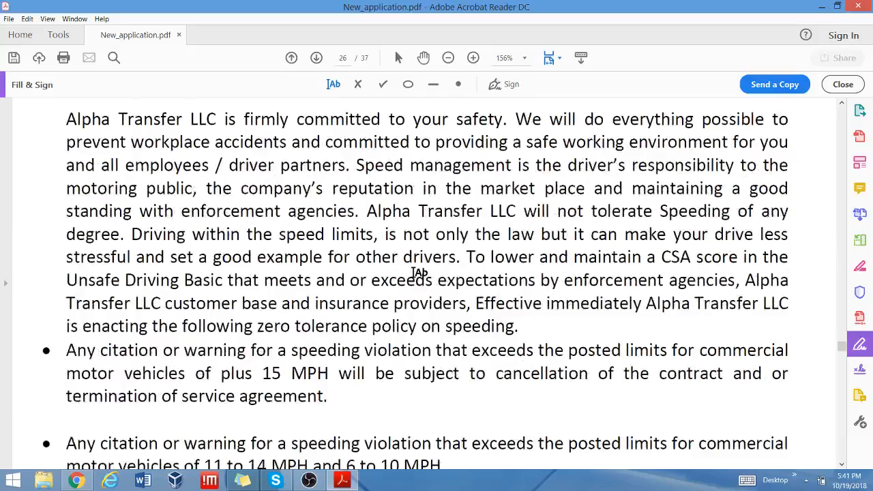
{"action": "scroll", "coordinate": [419, 273], "scroll_direction": "down", "scroll_amount": 3}
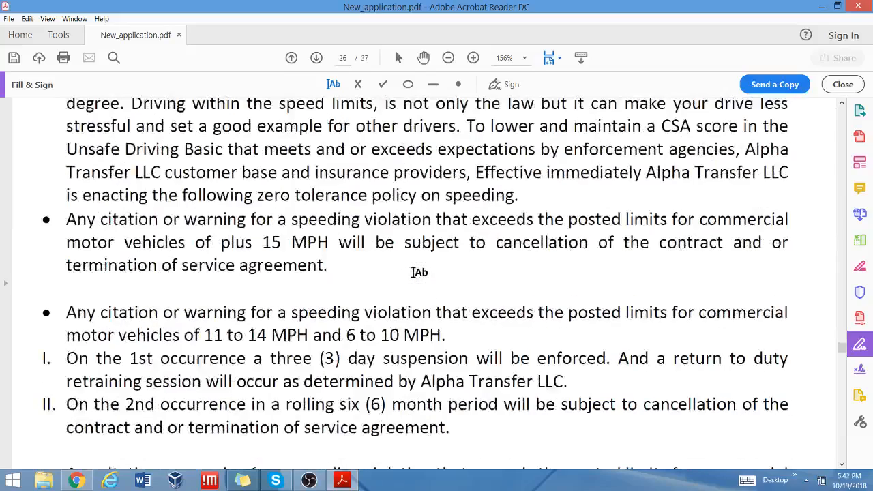
{"action": "scroll", "coordinate": [418, 272], "scroll_direction": "down", "scroll_amount": 5}
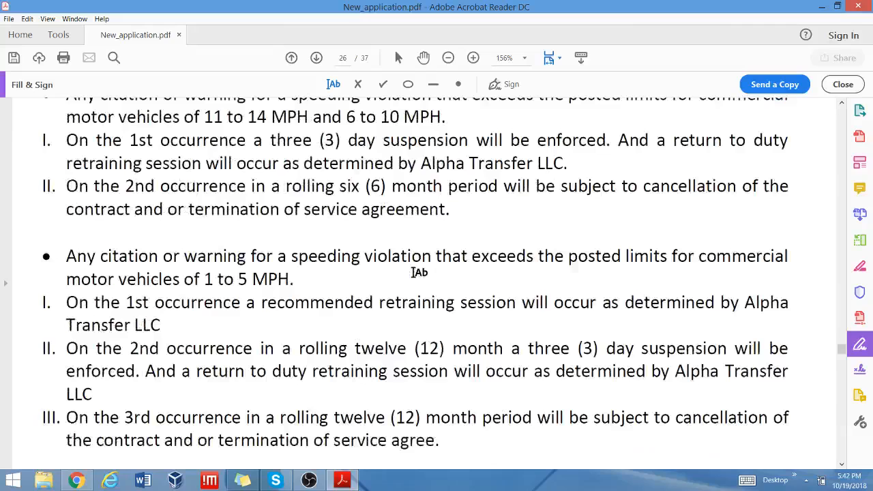
{"action": "scroll", "coordinate": [419, 272], "scroll_direction": "down", "scroll_amount": 3}
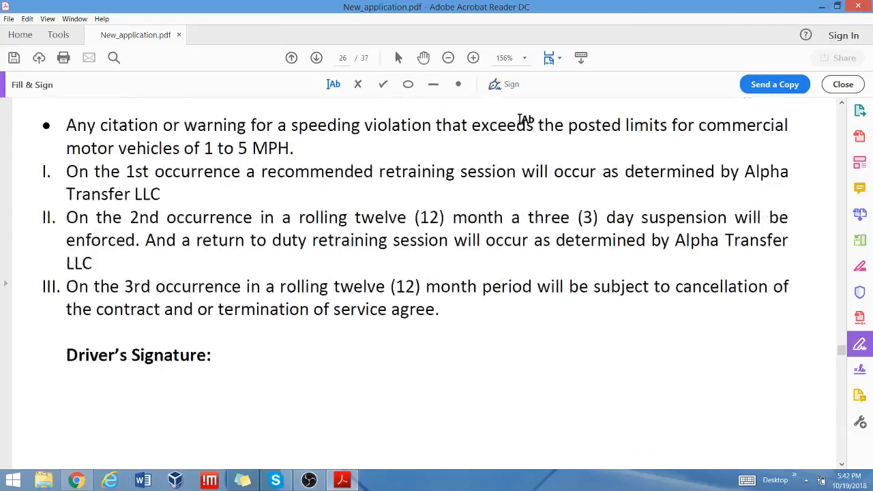
{"action": "left_click", "coordinate": [495, 85]}
{"action": "left_click", "coordinate": [497, 116]}
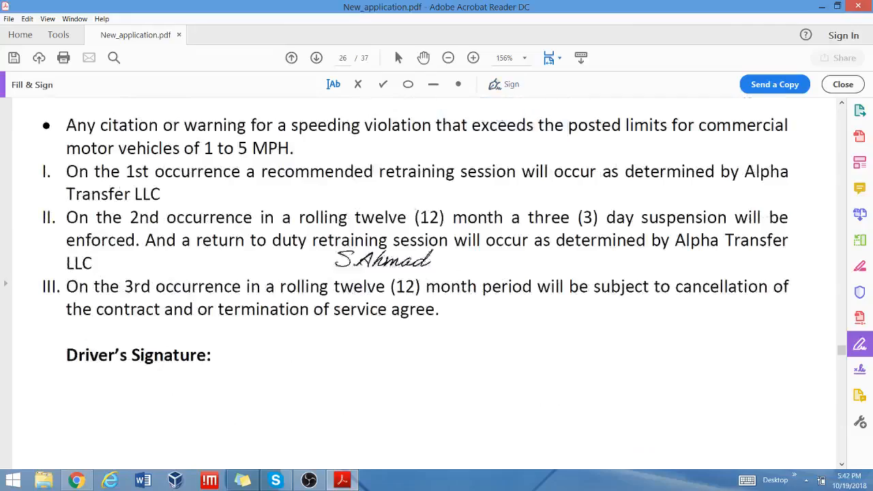
{"action": "left_click", "coordinate": [113, 394]}
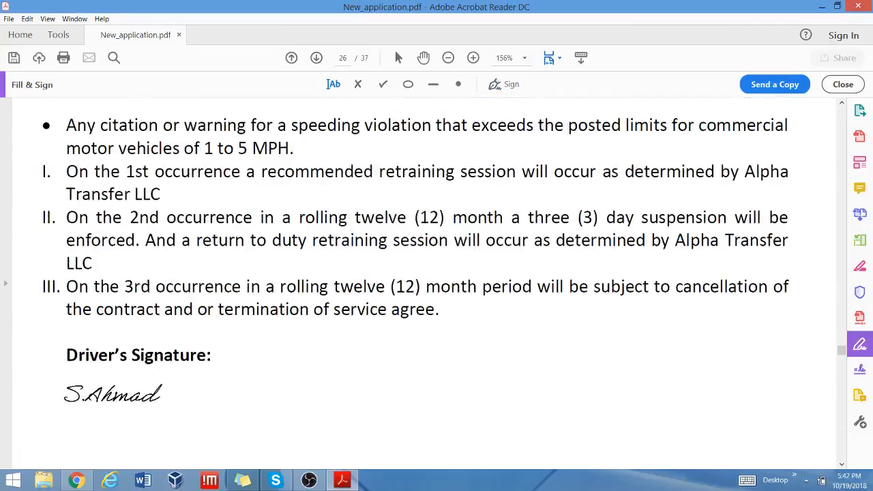
{"action": "scroll", "coordinate": [283, 236], "scroll_direction": "up", "scroll_amount": 15}
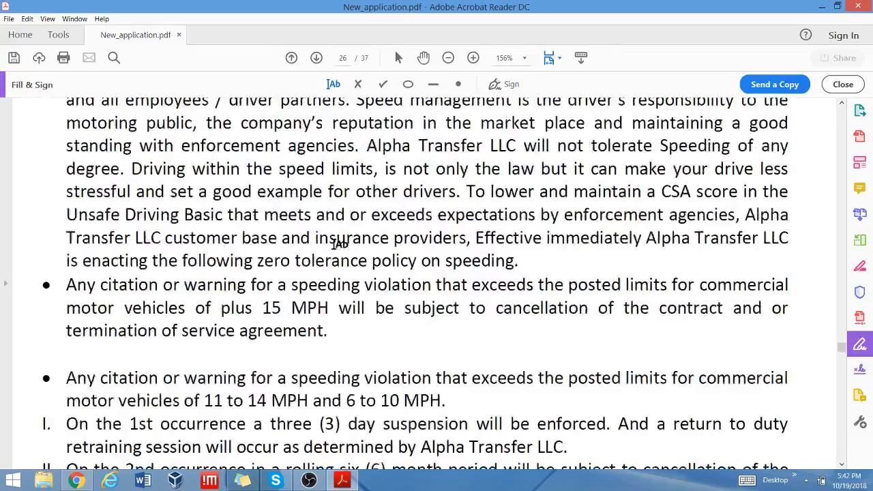
{"action": "scroll", "coordinate": [340, 245], "scroll_direction": "down", "scroll_amount": 15}
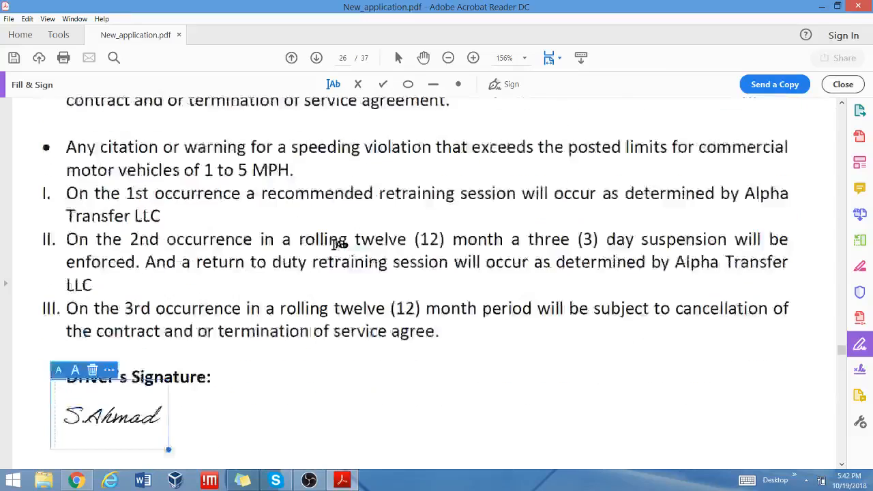
{"action": "scroll", "coordinate": [339, 244], "scroll_direction": "down", "scroll_amount": 8}
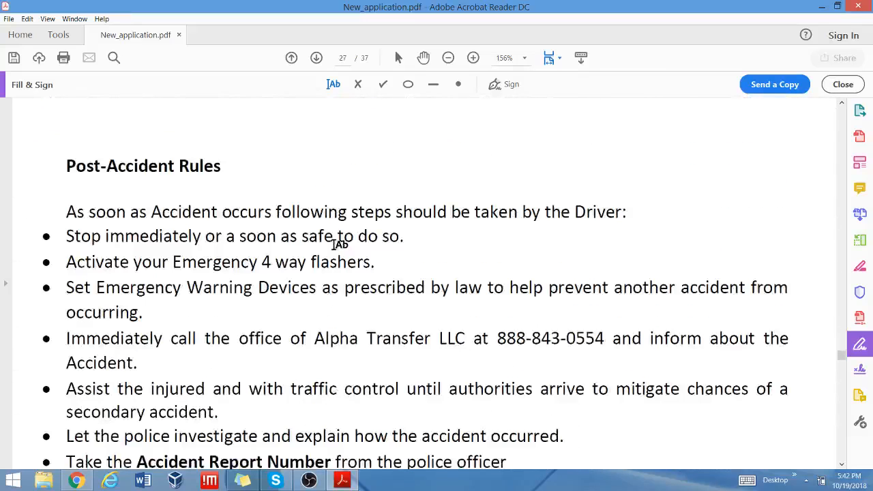
Type the driver's name in the blank after "I," in page 27's Acknowledgement.
{"action": "scroll", "coordinate": [340, 244], "scroll_direction": "down", "scroll_amount": 10}
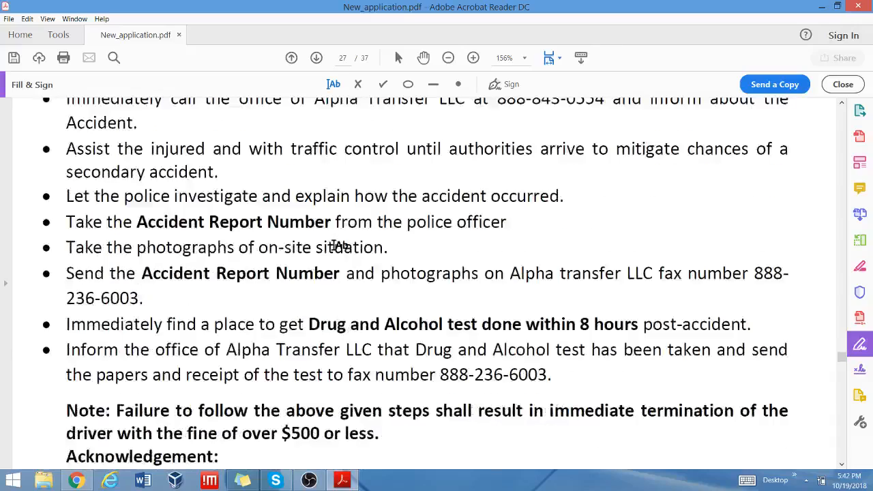
{"action": "scroll", "coordinate": [339, 243], "scroll_direction": "up", "scroll_amount": 10}
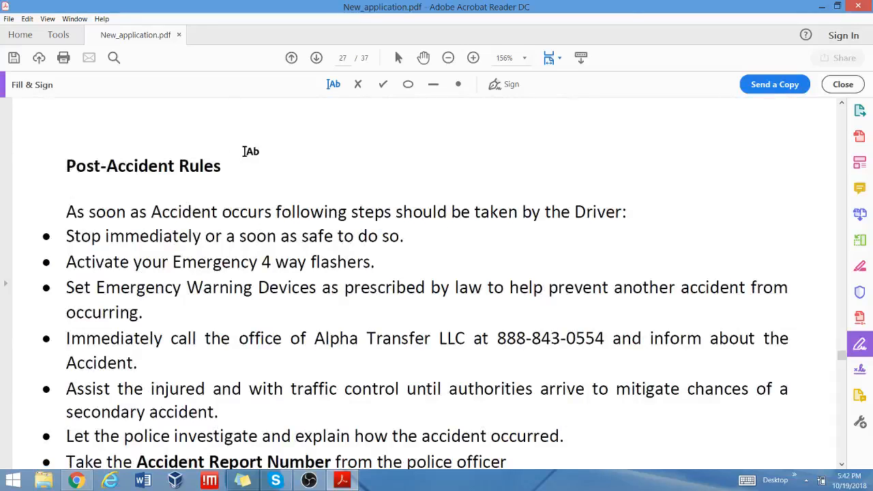
{"action": "scroll", "coordinate": [245, 151], "scroll_direction": "down", "scroll_amount": 10}
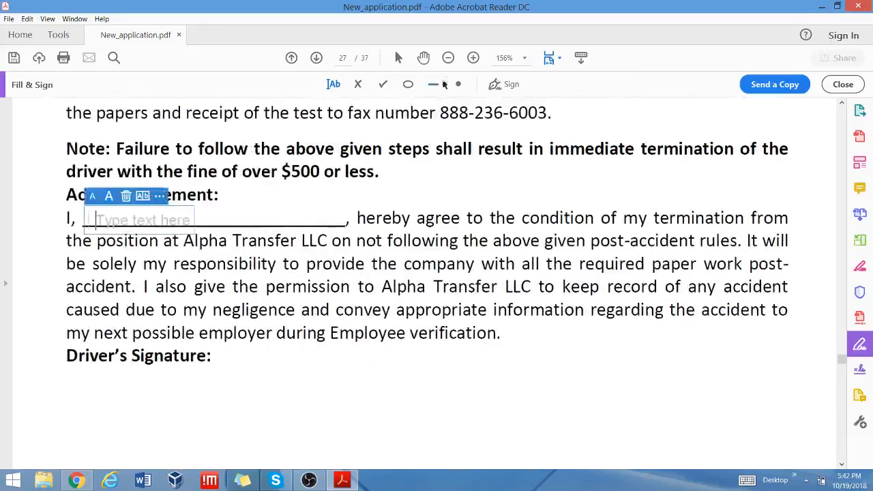
{"action": "left_click", "coordinate": [99, 220]}
{"action": "type", "text": "S"}
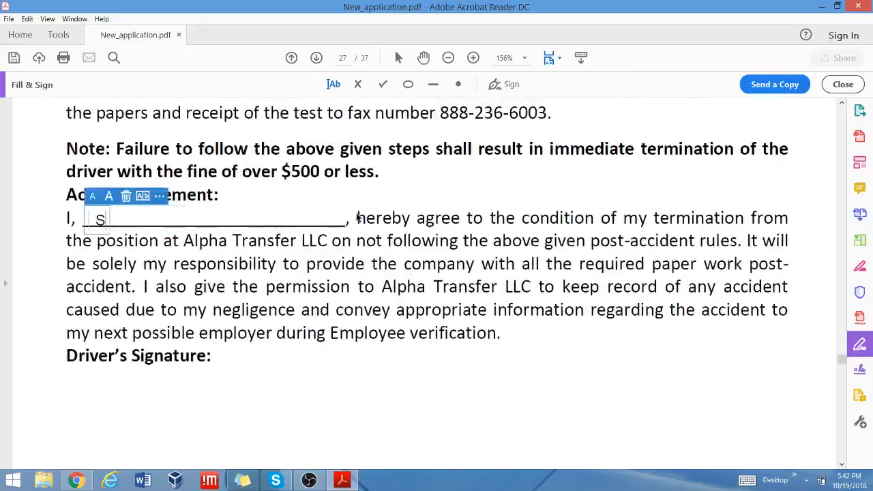
{"action": "type", "text": ".Ahmad"}
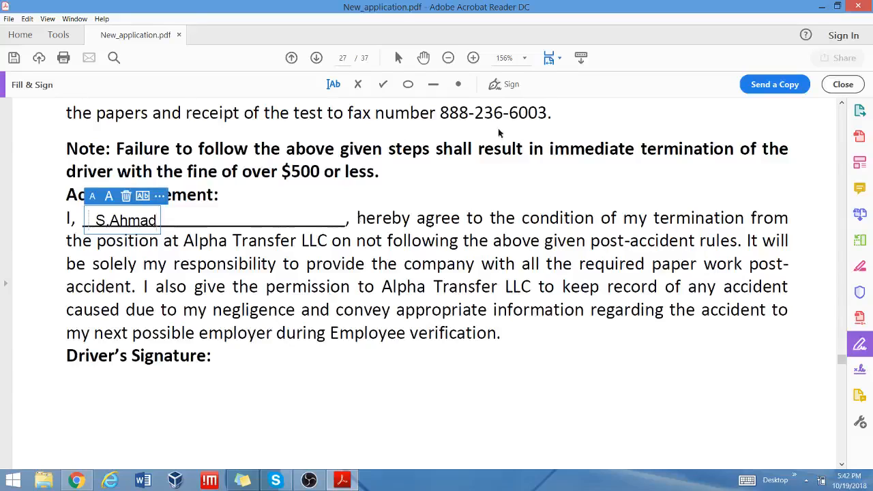
Place the saved signature under Driver's Signature, then continue to page 28.
{"action": "left_click", "coordinate": [504, 84]}
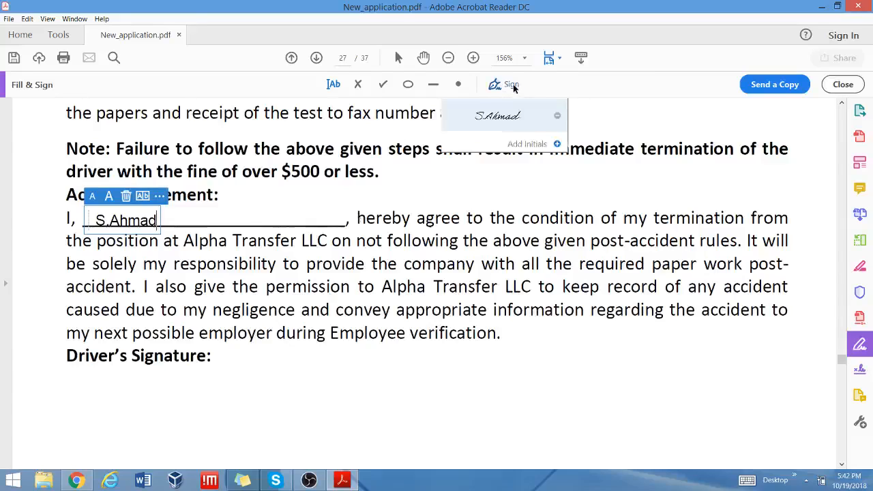
{"action": "left_click", "coordinate": [502, 112]}
{"action": "left_click", "coordinate": [67, 386]}
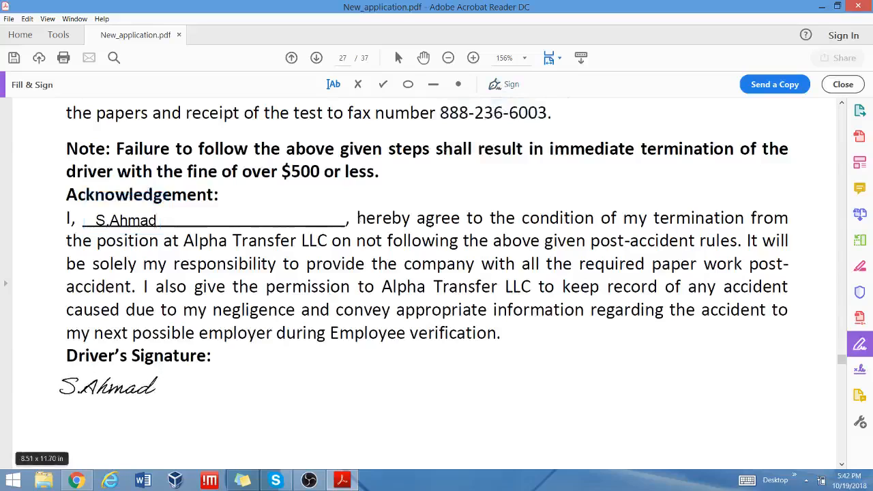
{"action": "scroll", "coordinate": [205, 310], "scroll_direction": "down", "scroll_amount": 3}
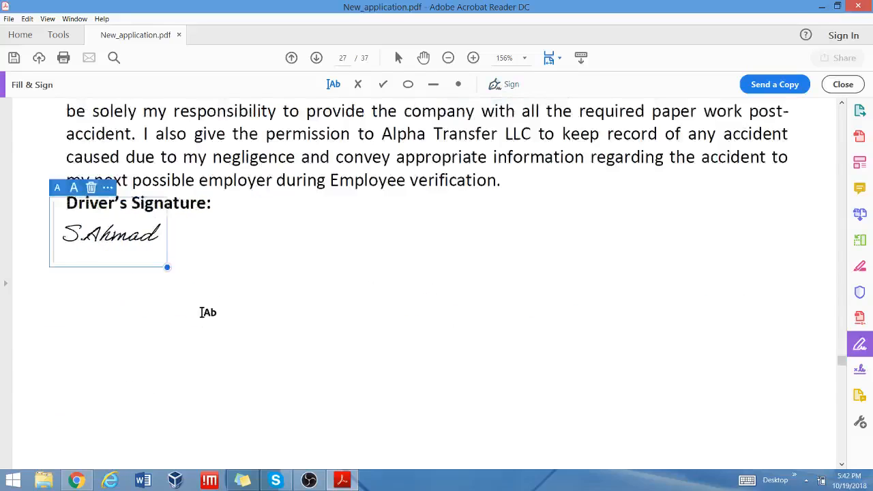
{"action": "scroll", "coordinate": [427, 228], "scroll_direction": "down", "scroll_amount": 5}
Scroll through page 28 to the Employee Signature and Date lines at the bottom of page 29.
{"action": "scroll", "coordinate": [430, 229], "scroll_direction": "down", "scroll_amount": 3}
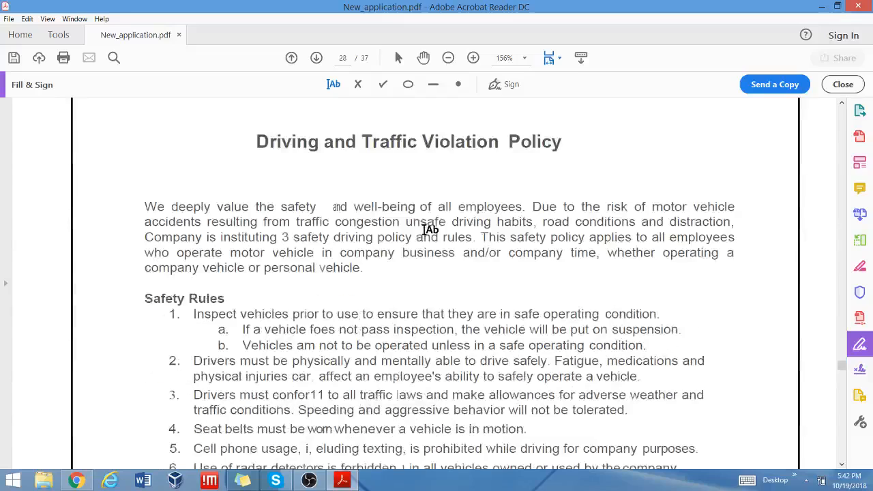
{"action": "scroll", "coordinate": [429, 230], "scroll_direction": "down", "scroll_amount": 5}
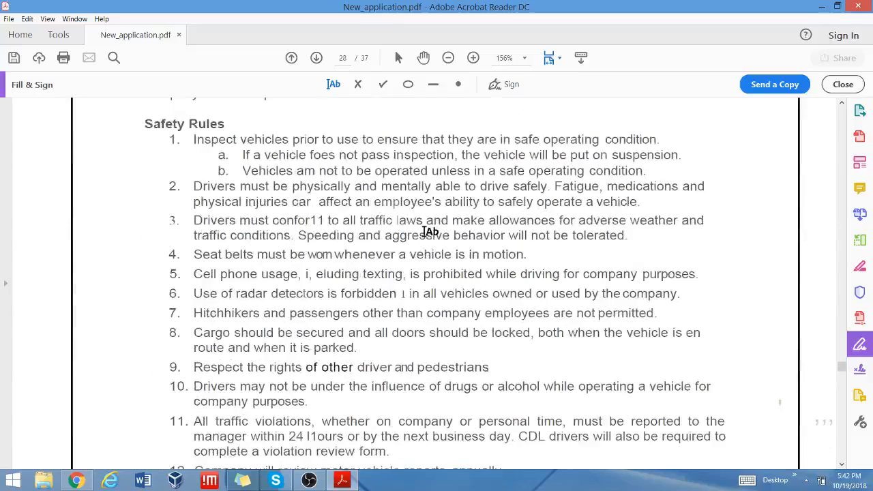
{"action": "scroll", "coordinate": [428, 229], "scroll_direction": "up", "scroll_amount": 5}
{"action": "scroll", "coordinate": [430, 239], "scroll_direction": "down", "scroll_amount": 3}
{"action": "scroll", "coordinate": [430, 243], "scroll_direction": "down", "scroll_amount": 12}
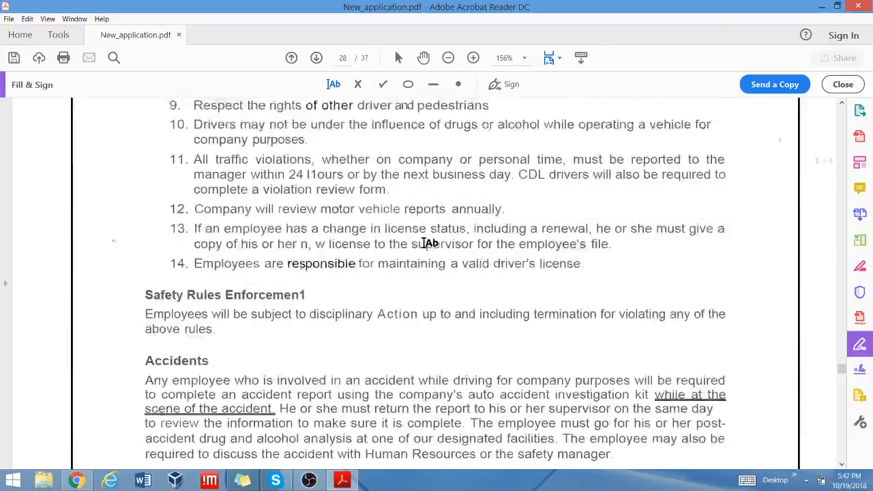
{"action": "scroll", "coordinate": [430, 243], "scroll_direction": "down", "scroll_amount": 15}
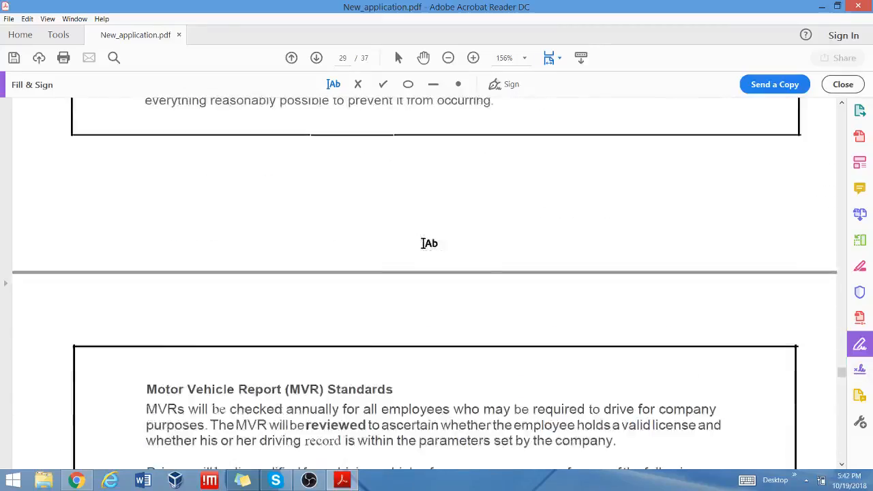
{"action": "scroll", "coordinate": [428, 242], "scroll_direction": "down", "scroll_amount": 10}
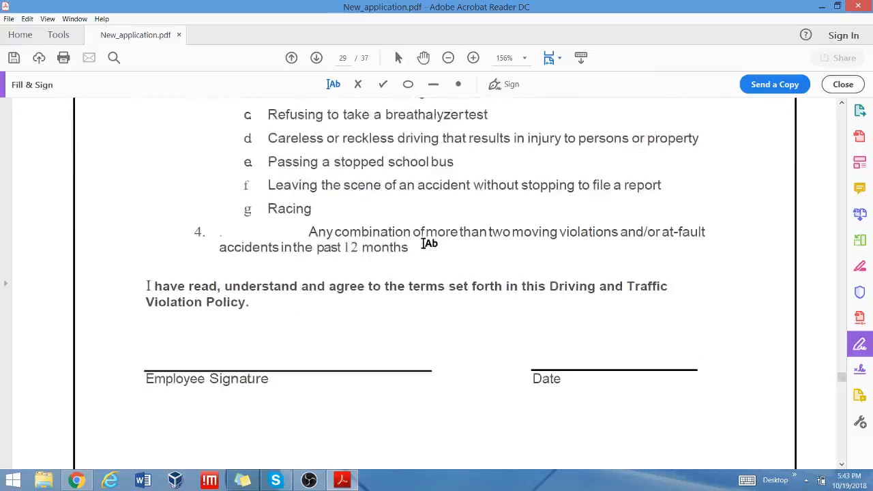
Place the saved signature on page 29's Employee Signature line, shifting it rightward along the line.
{"action": "left_click", "coordinate": [496, 84]}
{"action": "left_click", "coordinate": [493, 116]}
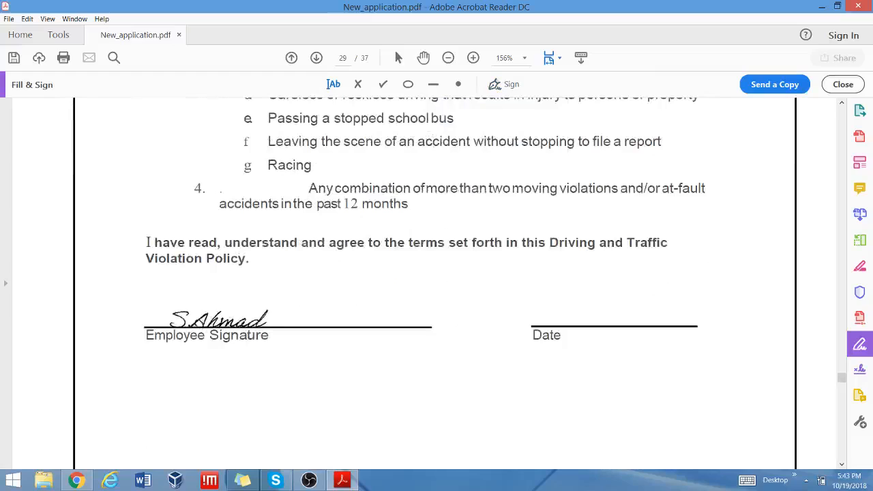
{"action": "left_click", "coordinate": [210, 313]}
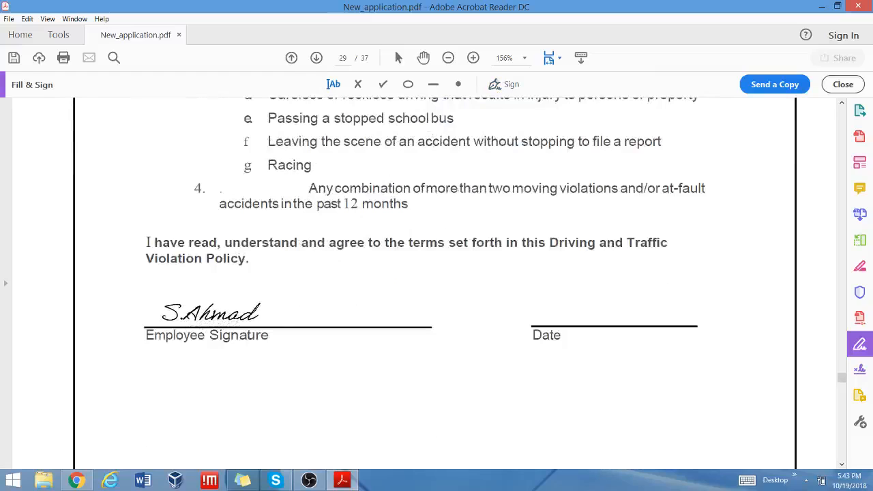
{"action": "left_click", "coordinate": [334, 85]}
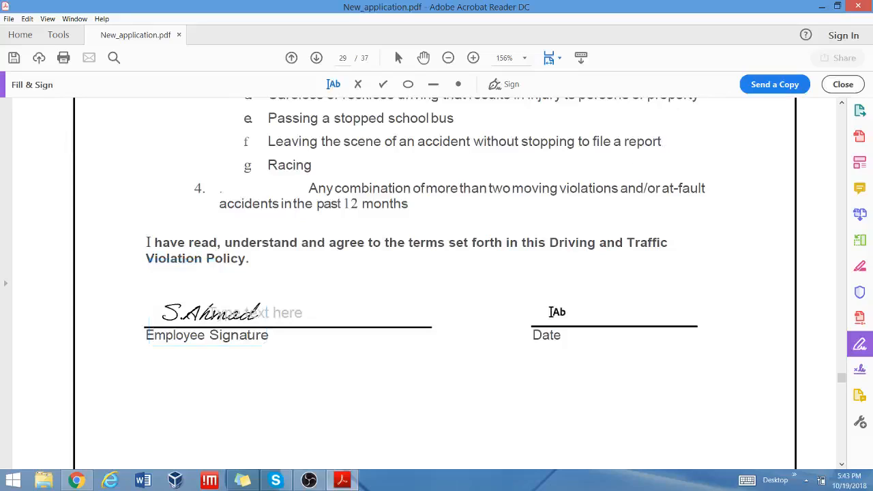
{"action": "left_click", "coordinate": [184, 294]}
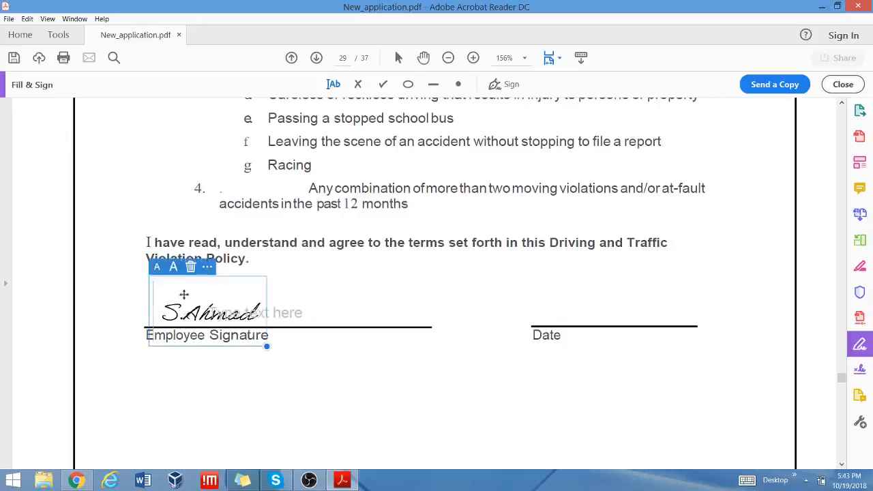
{"action": "mouse_move", "coordinate": [216, 285]}
{"action": "left_mouse_down"}
{"action": "mouse_move", "coordinate": [382, 282]}
{"action": "mouse_move", "coordinate": [372, 282]}
{"action": "left_mouse_up"}
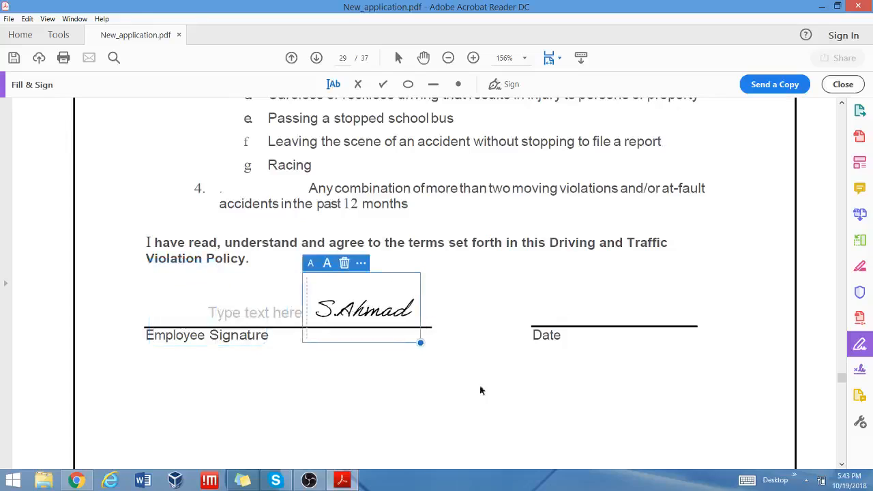
{"action": "scroll", "coordinate": [553, 287], "scroll_direction": "down", "scroll_amount": 10}
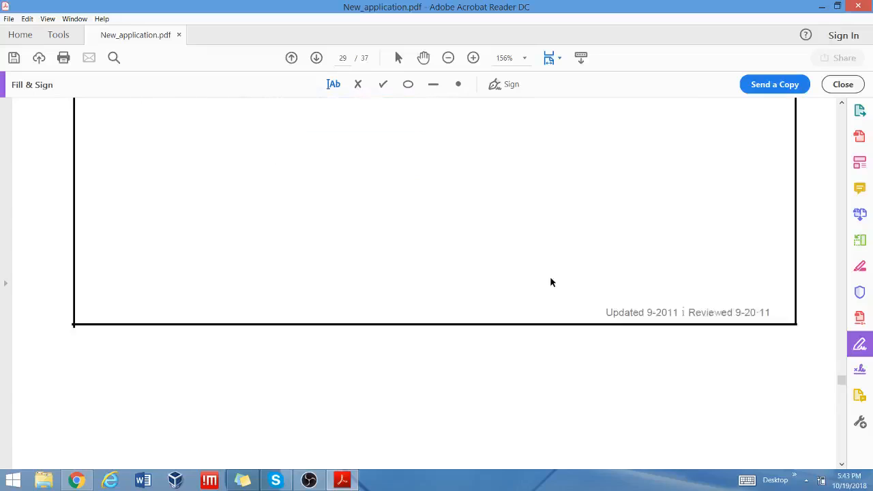
Type the employee's name on the Employee Name line of page 30's exemption form.
{"action": "scroll", "coordinate": [552, 283], "scroll_direction": "down", "scroll_amount": 4}
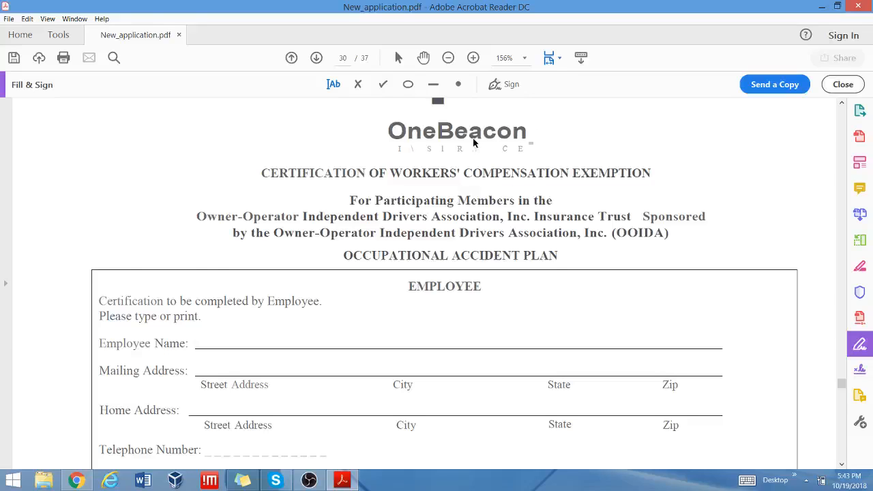
{"action": "scroll", "coordinate": [474, 143], "scroll_direction": "down", "scroll_amount": 4}
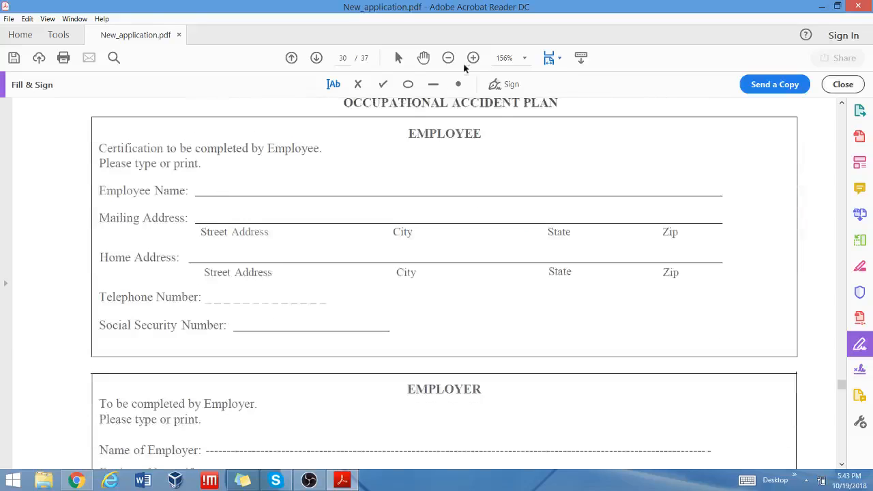
{"action": "left_click", "coordinate": [212, 184]}
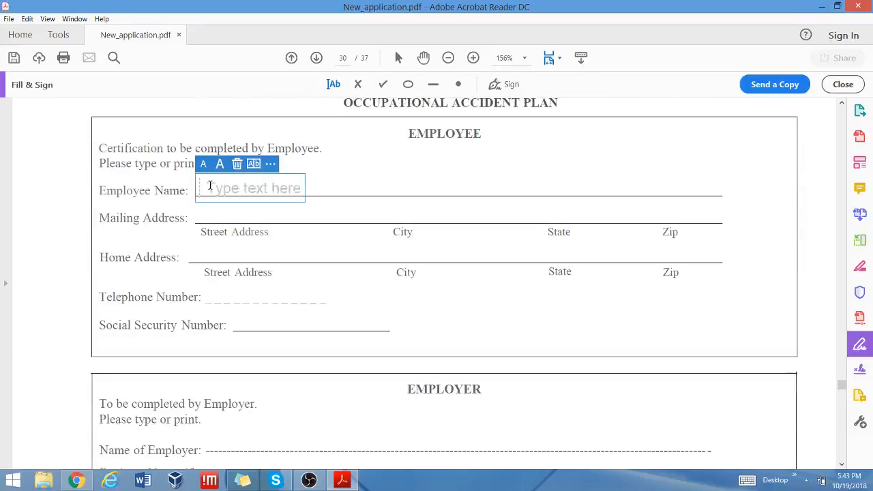
{"action": "type", "text": "S.Ahmad"}
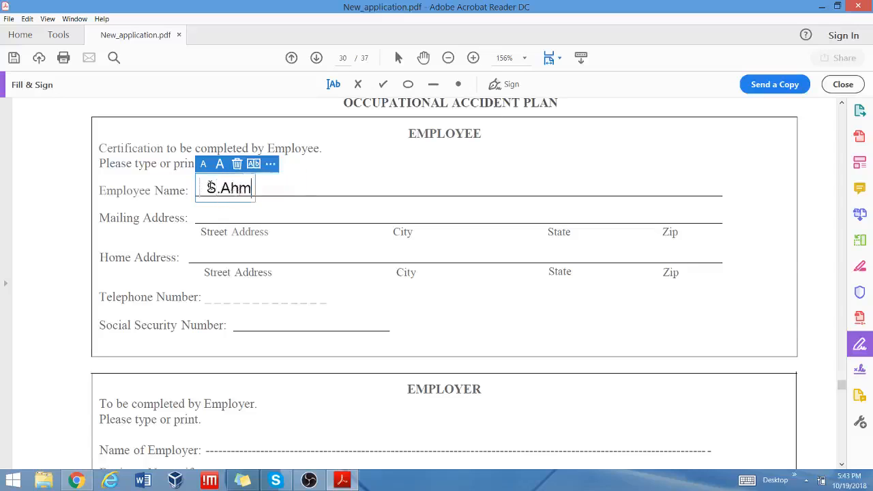
{"action": "left_click", "coordinate": [205, 215]}
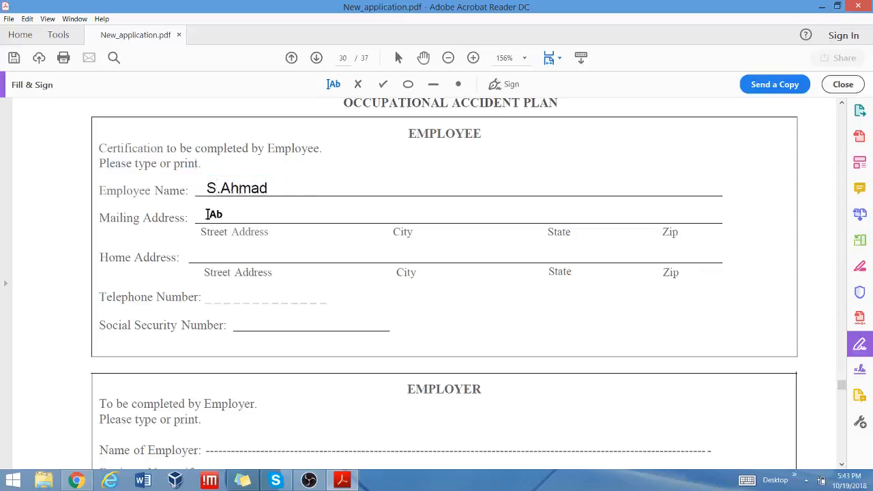
Leave the Mailing Address, Home Address, Telephone and Social Security Number lines blank.
{"action": "left_click", "coordinate": [206, 215]}
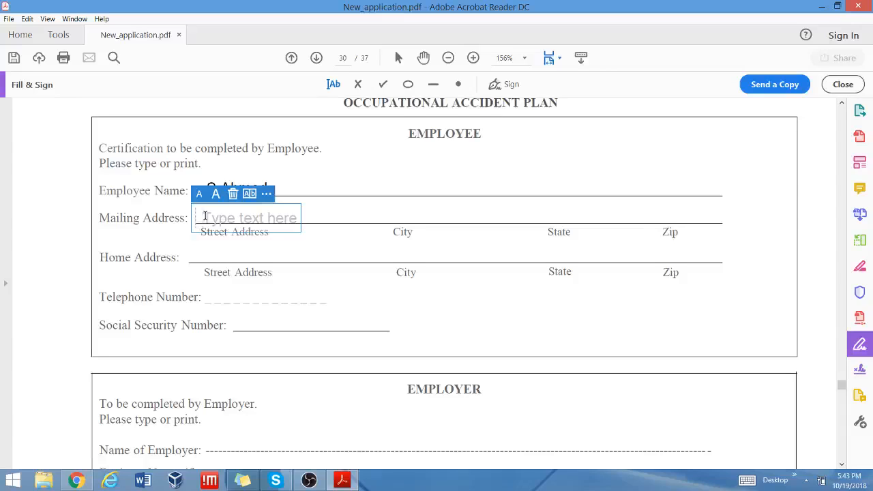
{"action": "left_click", "coordinate": [197, 257]}
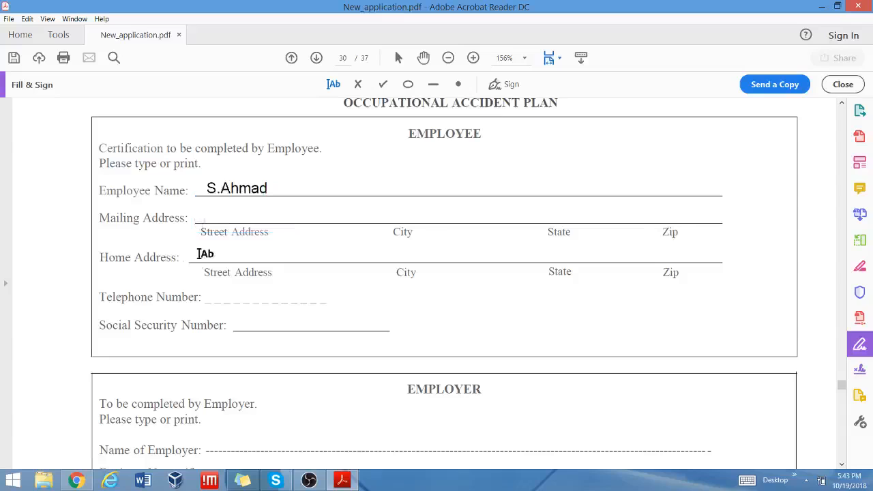
{"action": "left_click", "coordinate": [198, 255]}
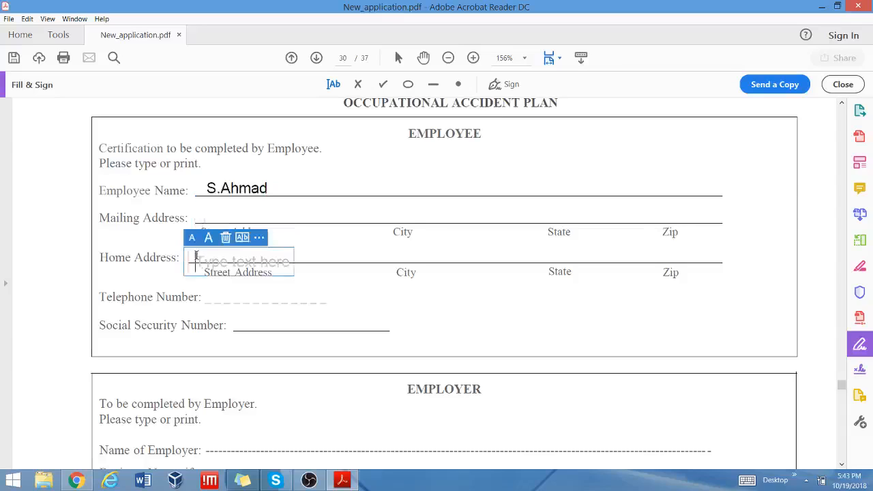
{"action": "left_click", "coordinate": [213, 298]}
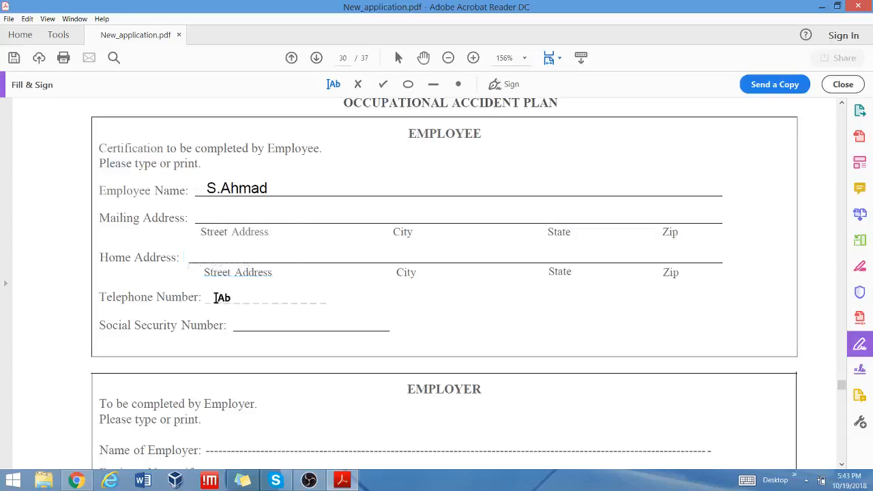
{"action": "left_click", "coordinate": [214, 298]}
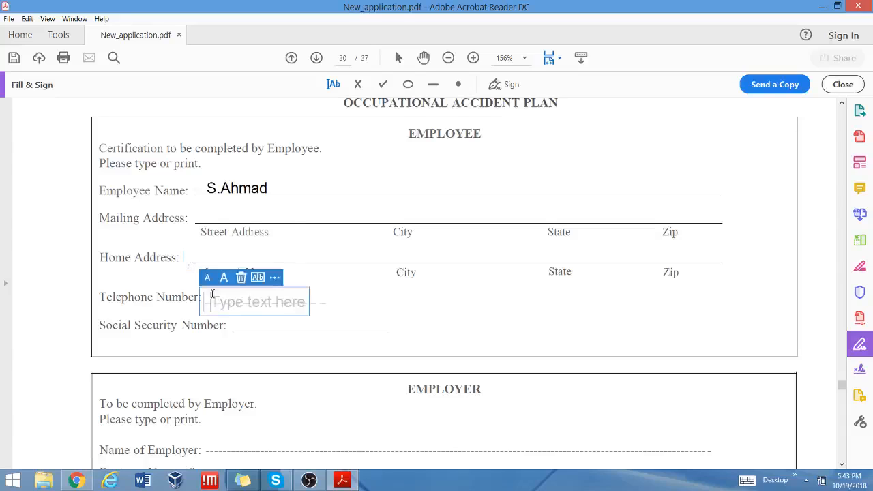
{"action": "left_click", "coordinate": [320, 324]}
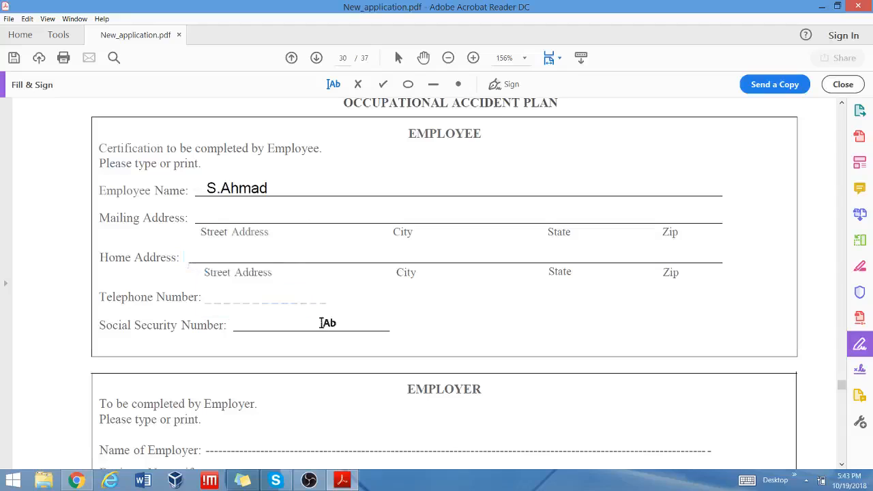
{"action": "left_click", "coordinate": [320, 323]}
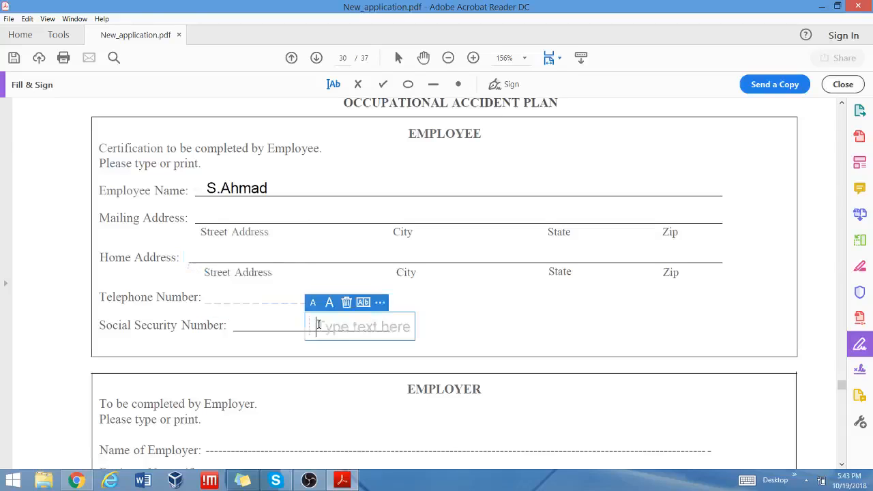
{"action": "scroll", "coordinate": [536, 272], "scroll_direction": "down", "scroll_amount": 3}
Place the saved signature on page 30's Signature of Employee line, leaving the Date empty.
{"action": "scroll", "coordinate": [536, 272], "scroll_direction": "down", "scroll_amount": 3}
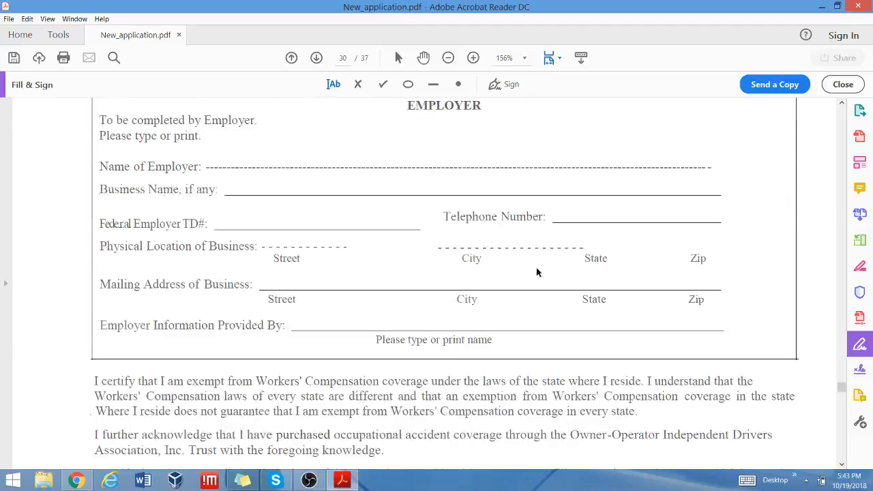
{"action": "scroll", "coordinate": [529, 162], "scroll_direction": "down", "scroll_amount": 6}
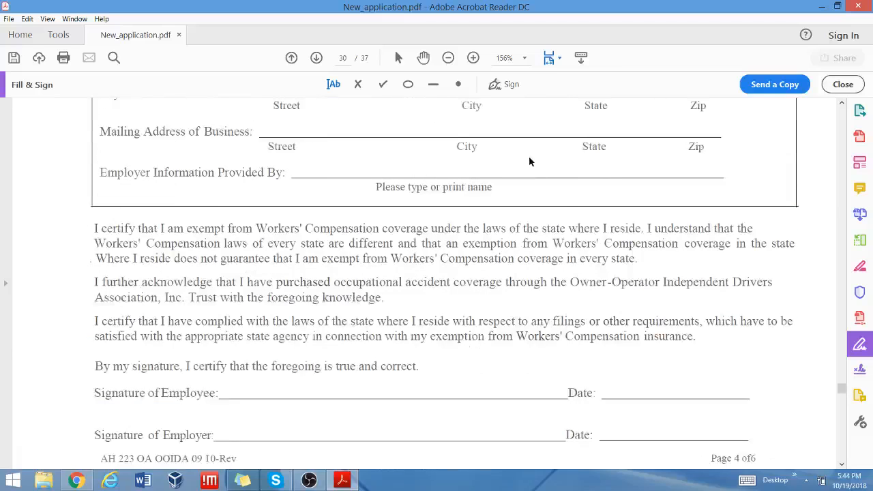
{"action": "left_click", "coordinate": [500, 83]}
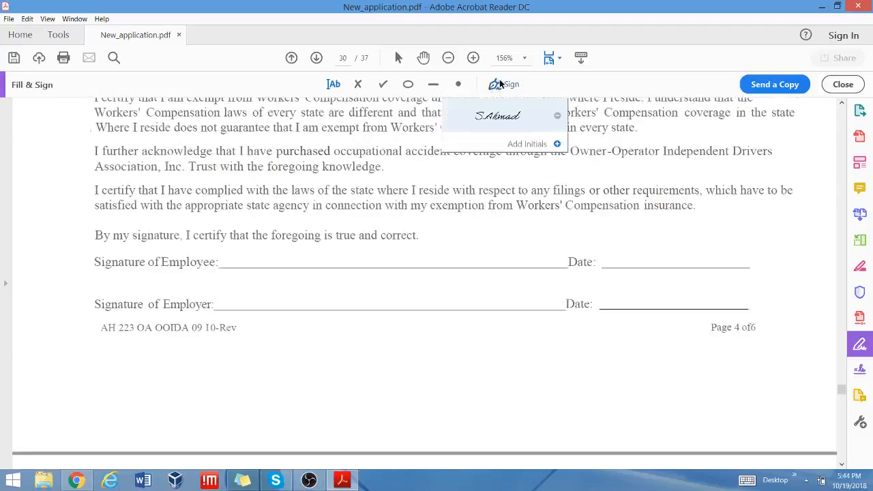
{"action": "left_click", "coordinate": [492, 117]}
{"action": "left_click", "coordinate": [317, 259]}
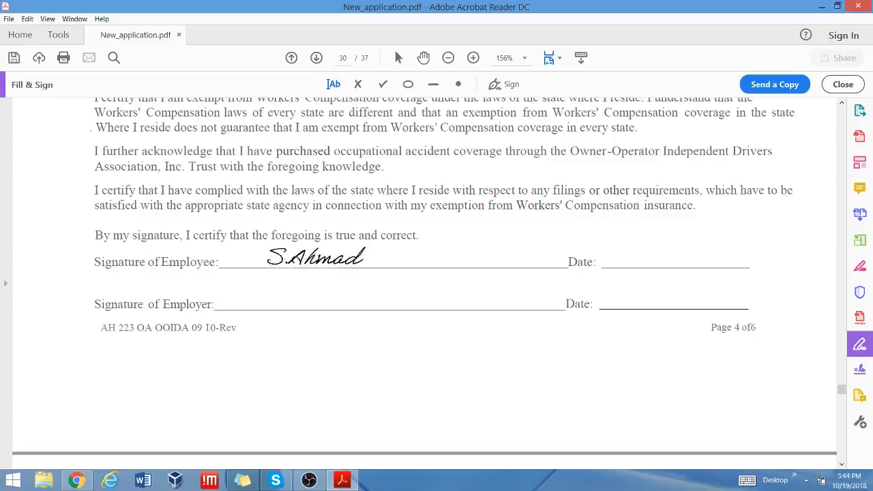
{"action": "left_click", "coordinate": [332, 84]}
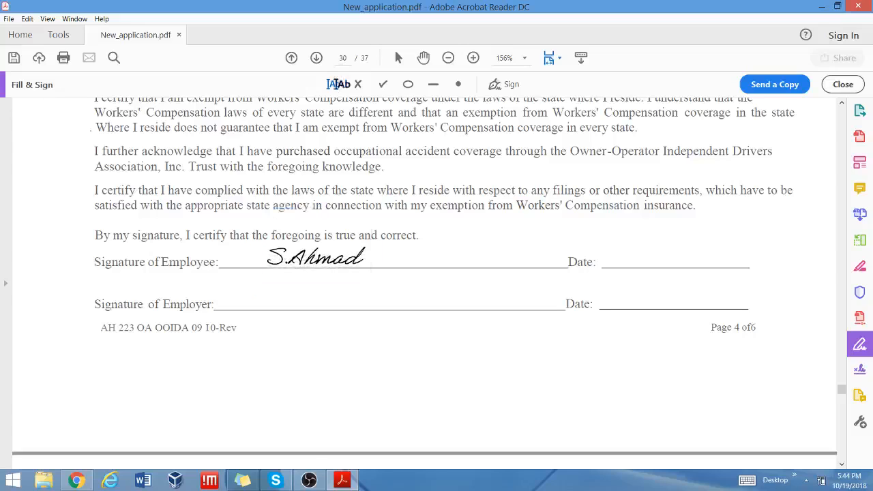
{"action": "left_click", "coordinate": [620, 261]}
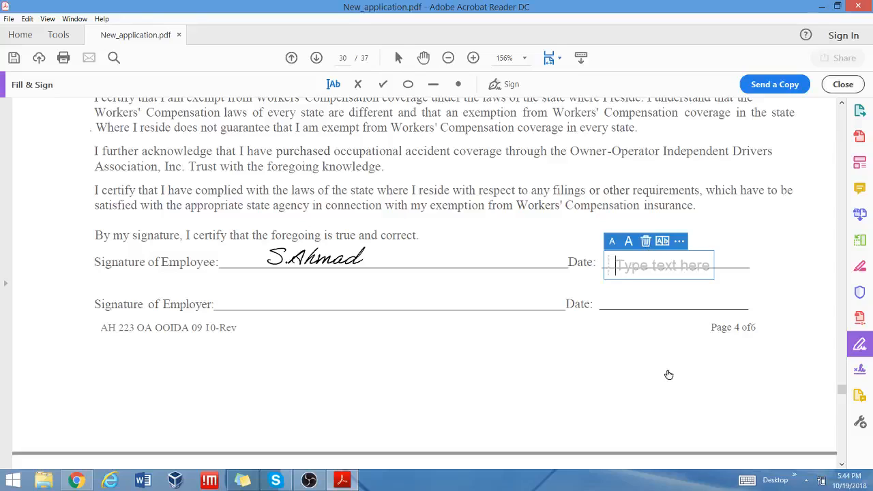
{"action": "scroll", "coordinate": [670, 371], "scroll_direction": "down", "scroll_amount": 5}
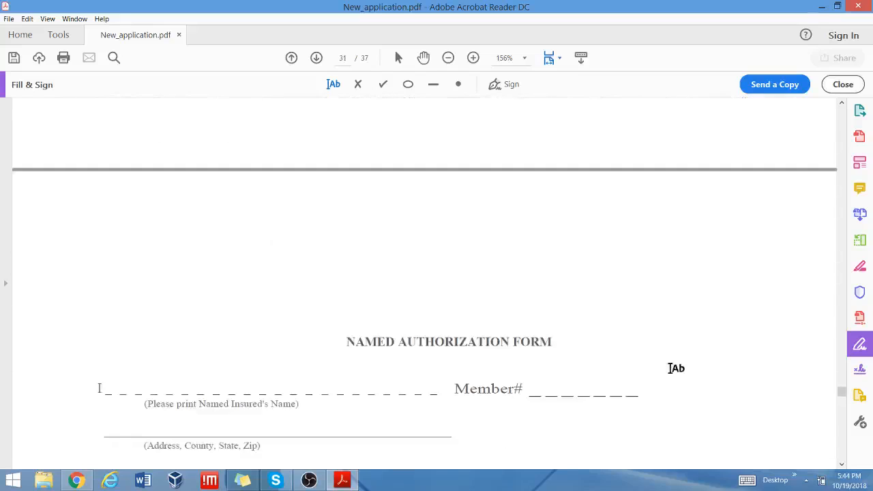
Place the saved signature on page 31's Signature of Named Insured line, leaving the Date blank.
{"action": "scroll", "coordinate": [676, 368], "scroll_direction": "down", "scroll_amount": 3}
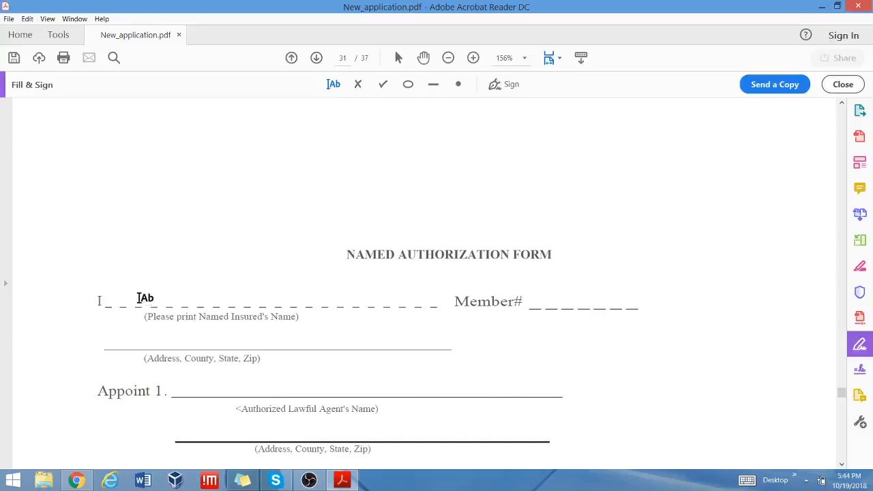
{"action": "scroll", "coordinate": [487, 311], "scroll_direction": "down", "scroll_amount": 3}
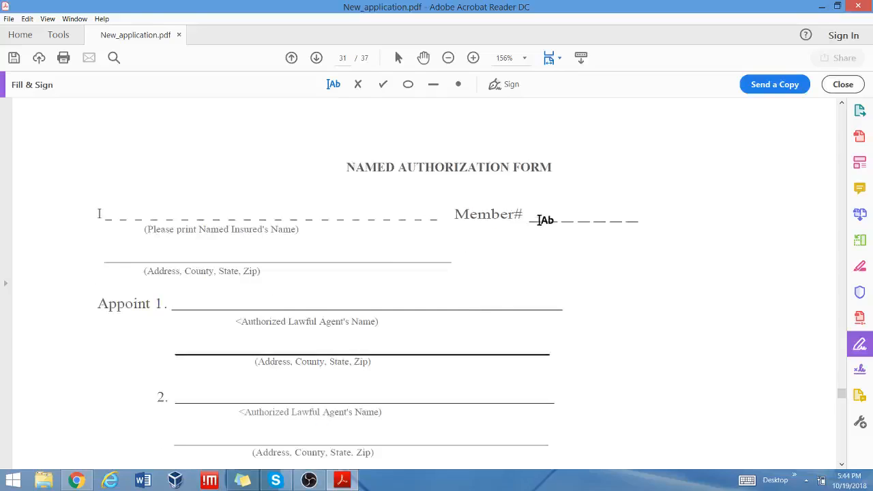
{"action": "scroll", "coordinate": [545, 220], "scroll_direction": "down", "scroll_amount": 12}
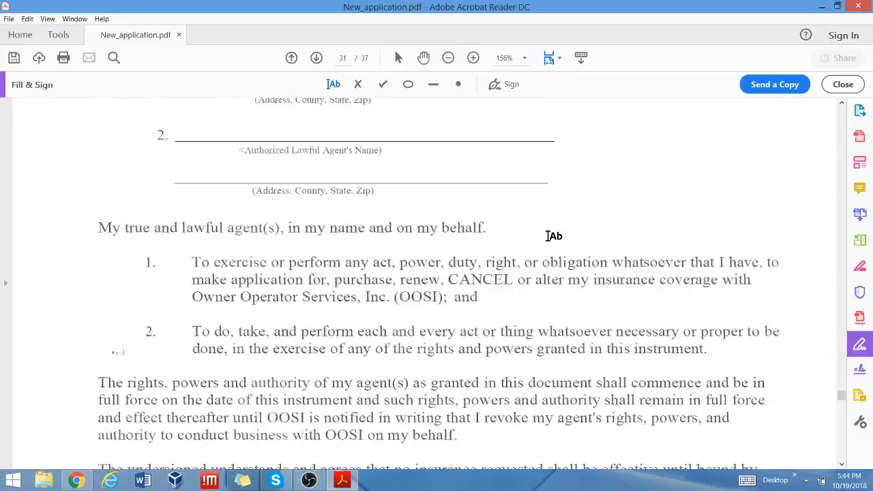
{"action": "scroll", "coordinate": [549, 236], "scroll_direction": "down", "scroll_amount": 7}
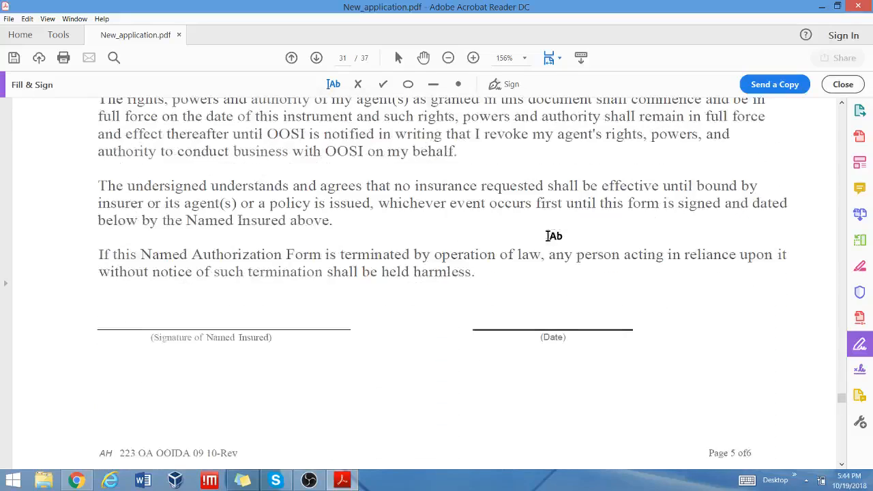
{"action": "left_click", "coordinate": [503, 88]}
{"action": "left_click", "coordinate": [502, 123]}
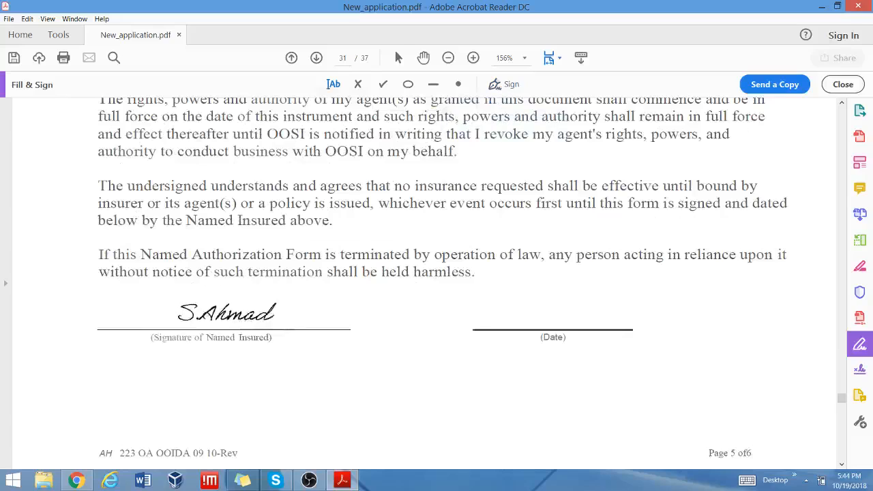
{"action": "left_click", "coordinate": [218, 307]}
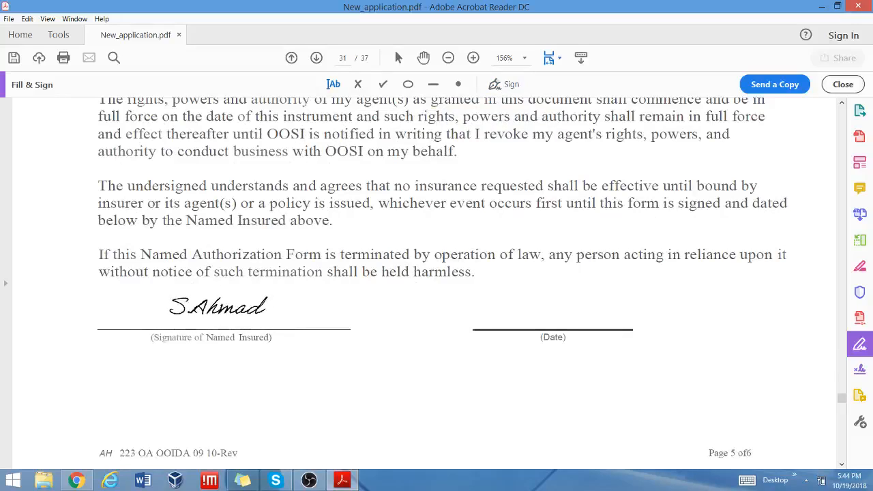
{"action": "left_click", "coordinate": [218, 306]}
{"action": "left_click", "coordinate": [508, 316]}
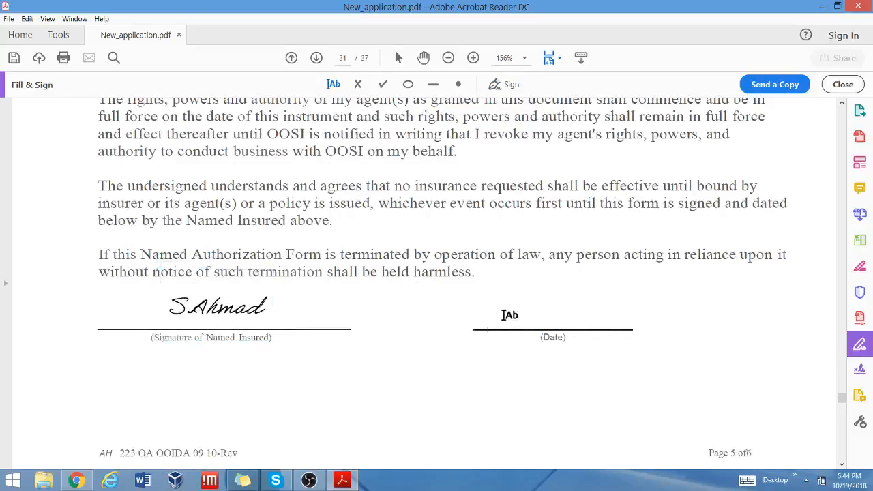
{"action": "left_click", "coordinate": [503, 315]}
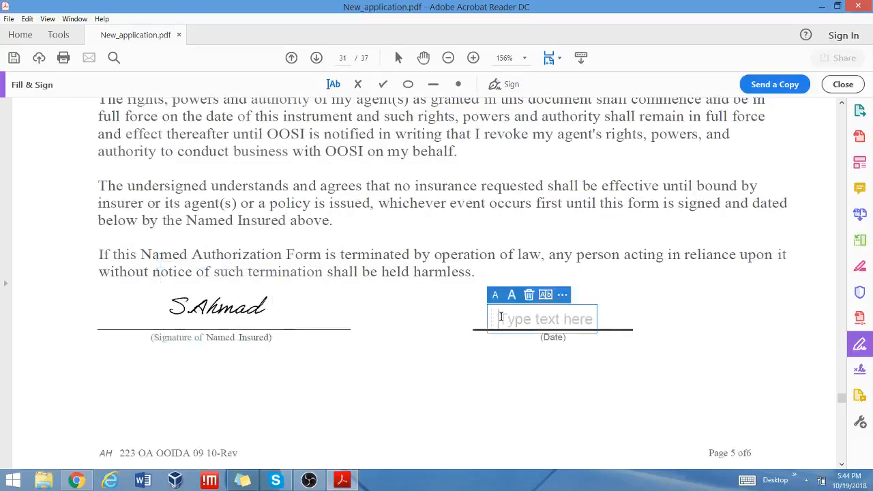
{"action": "left_click", "coordinate": [530, 296]}
Place the saved signature on page 32's Enrollee's Signature line.
{"action": "scroll", "coordinate": [659, 309], "scroll_direction": "down", "scroll_amount": 3}
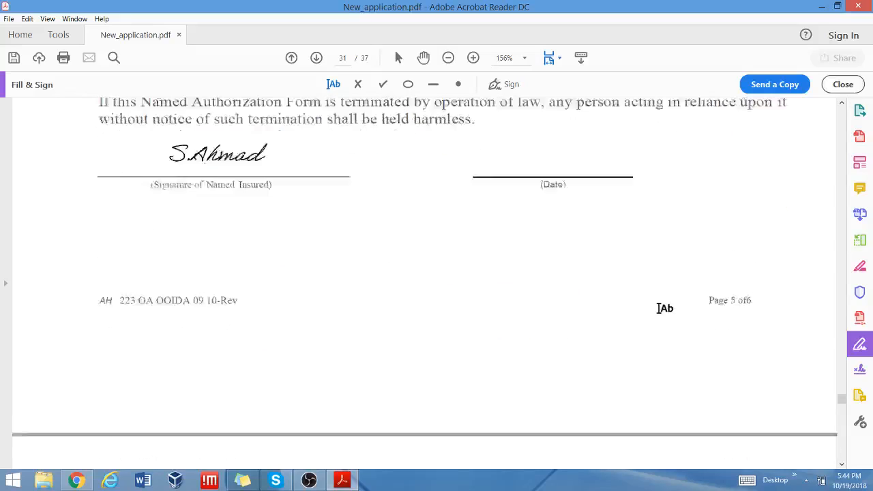
{"action": "scroll", "coordinate": [659, 309], "scroll_direction": "down", "scroll_amount": 3}
{"action": "scroll", "coordinate": [659, 309], "scroll_direction": "down", "scroll_amount": 3}
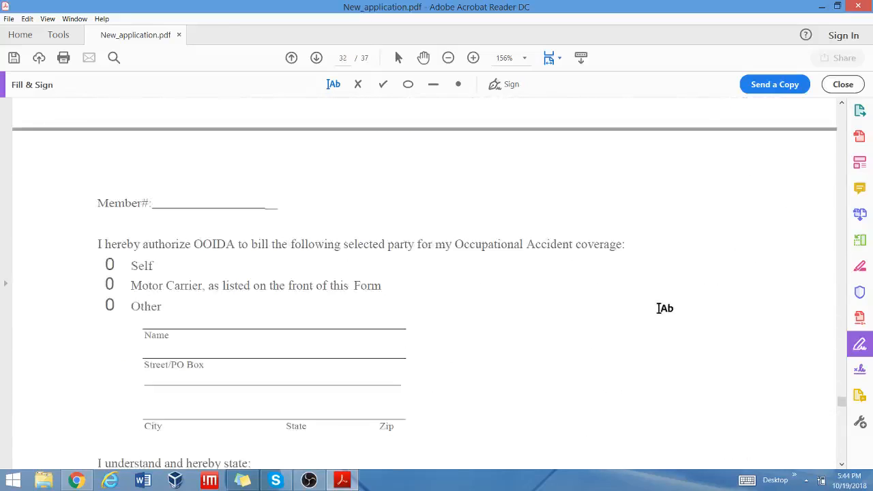
{"action": "scroll", "coordinate": [665, 309], "scroll_direction": "down", "scroll_amount": 3}
{"action": "scroll", "coordinate": [665, 308], "scroll_direction": "down", "scroll_amount": 3}
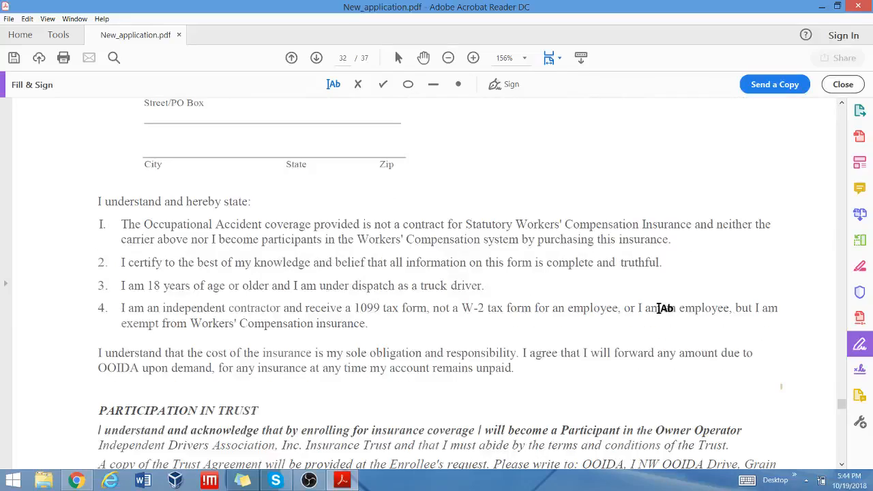
{"action": "scroll", "coordinate": [659, 308], "scroll_direction": "down", "scroll_amount": 8}
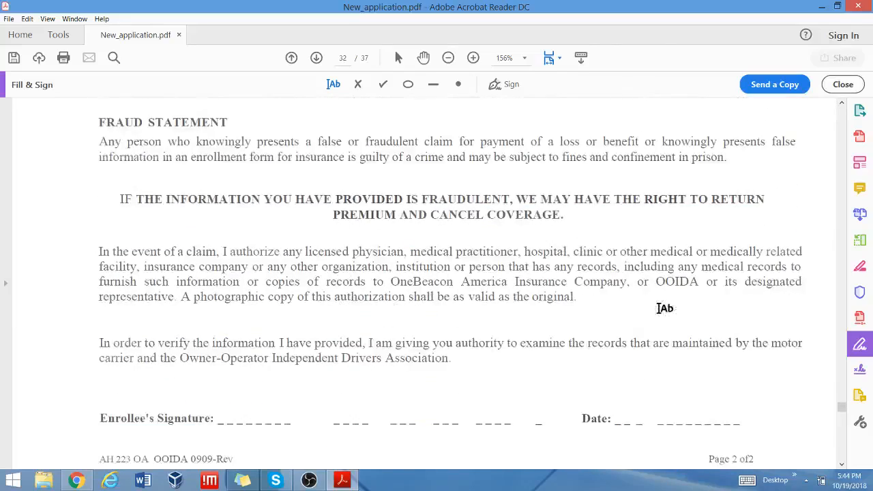
{"action": "scroll", "coordinate": [665, 308], "scroll_direction": "down", "scroll_amount": 3}
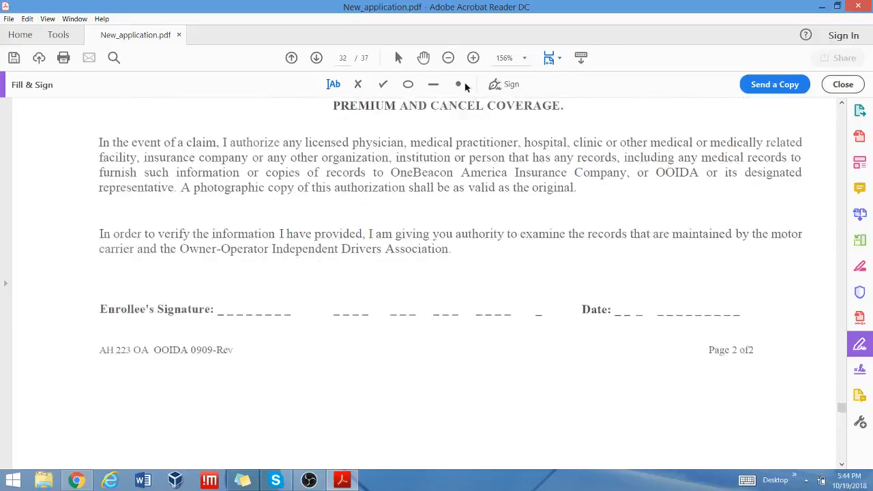
{"action": "left_click", "coordinate": [510, 84]}
{"action": "left_click", "coordinate": [490, 113]}
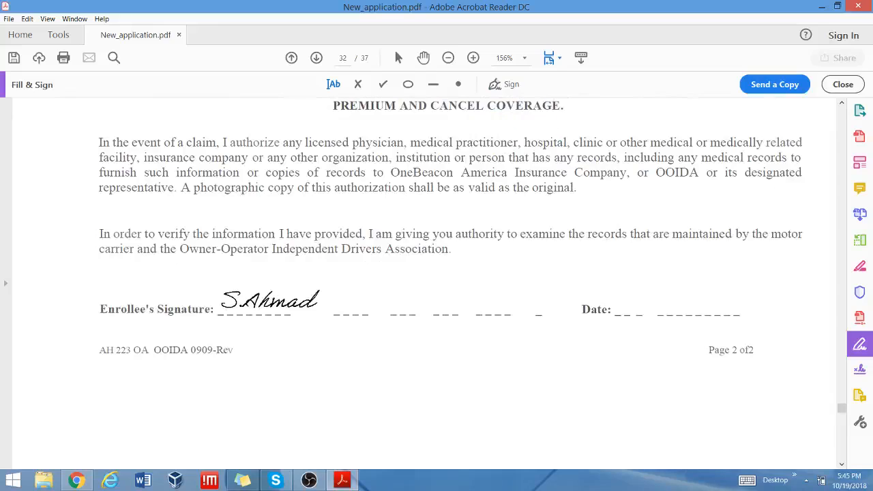
{"action": "left_click", "coordinate": [270, 300]}
{"action": "scroll", "coordinate": [475, 236], "scroll_direction": "up", "scroll_amount": 4}
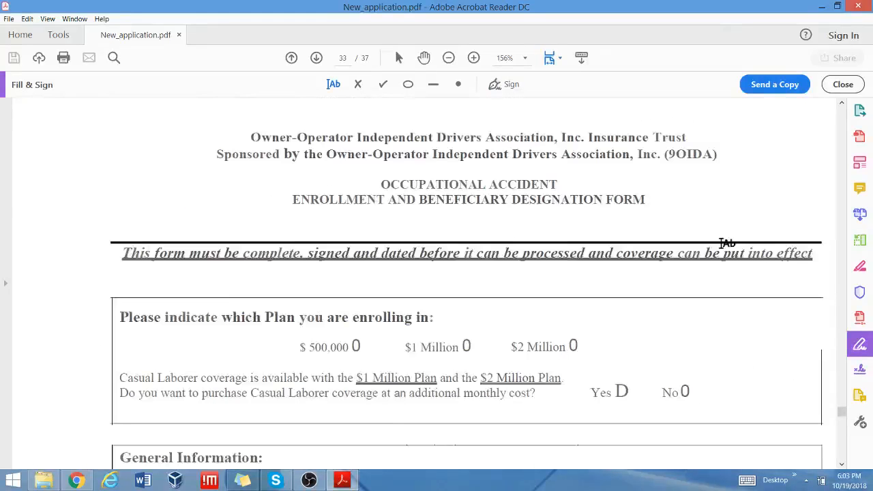
{"action": "scroll", "coordinate": [727, 244], "scroll_direction": "down", "scroll_amount": 2}
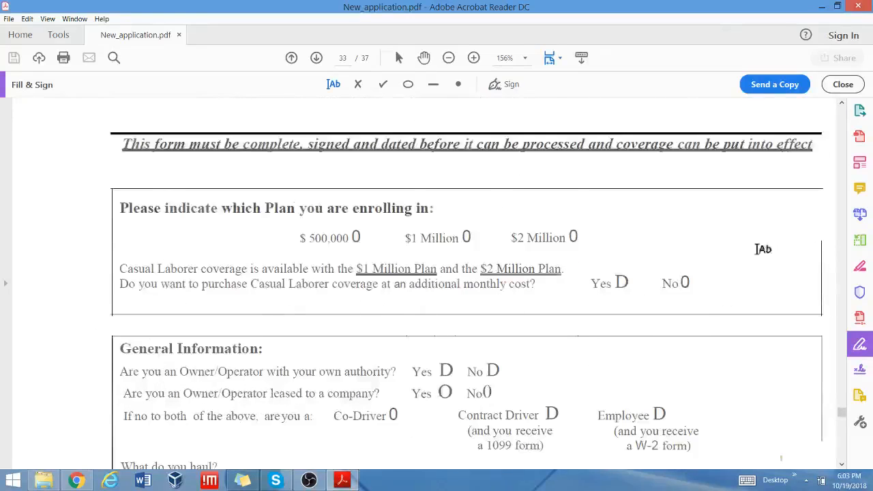
{"action": "scroll", "coordinate": [741, 248], "scroll_direction": "down", "scroll_amount": 2}
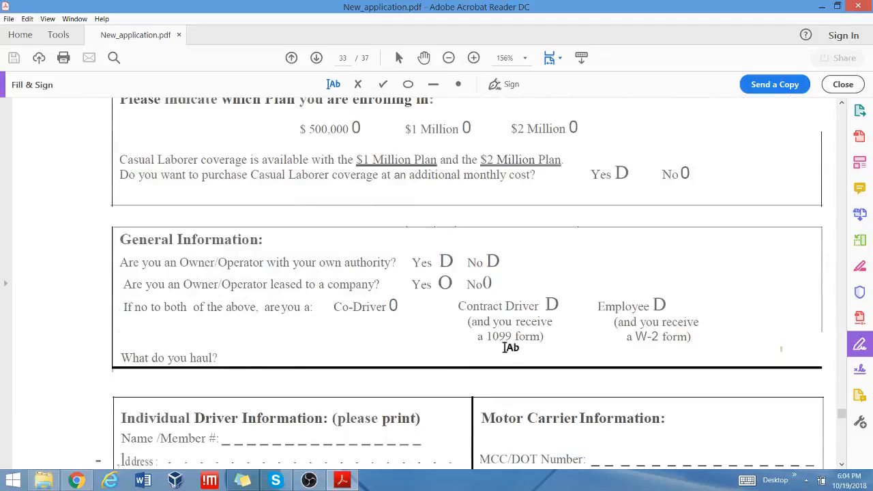
{"action": "left_click", "coordinate": [383, 85]}
{"action": "scroll", "coordinate": [678, 253], "scroll_direction": "down", "scroll_amount": 5}
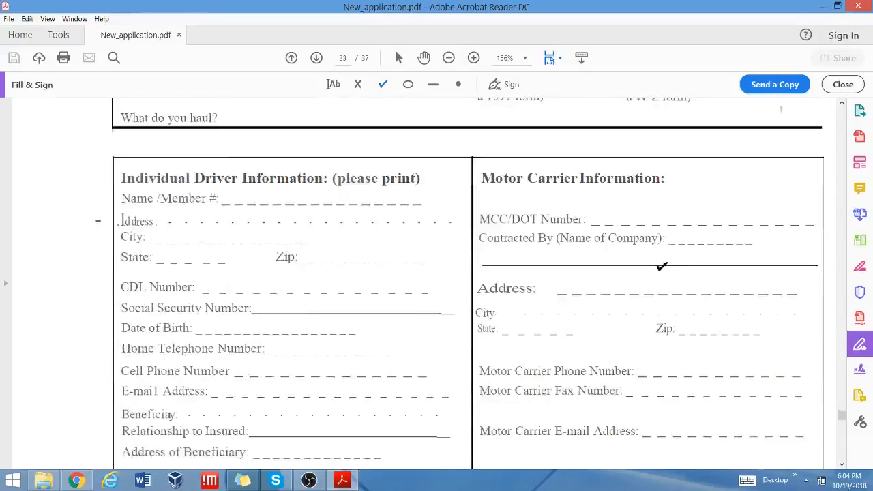
{"action": "left_click", "coordinate": [332, 84]}
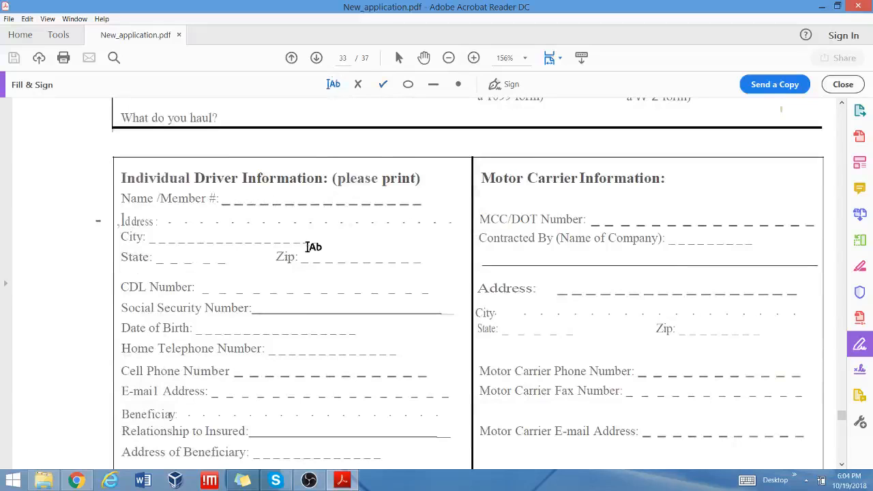
{"action": "scroll", "coordinate": [422, 245], "scroll_direction": "down", "scroll_amount": 3}
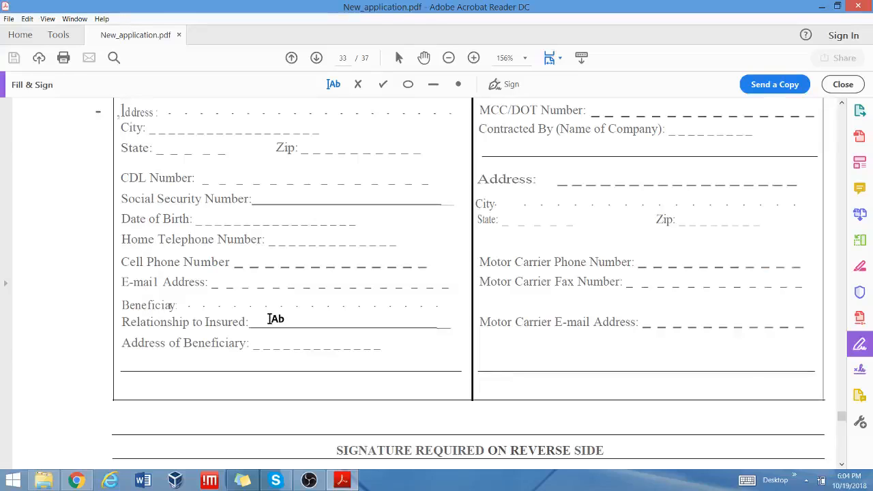
{"action": "scroll", "coordinate": [272, 319], "scroll_direction": "up", "scroll_amount": 3}
{"action": "scroll", "coordinate": [272, 319], "scroll_direction": "down", "scroll_amount": 6}
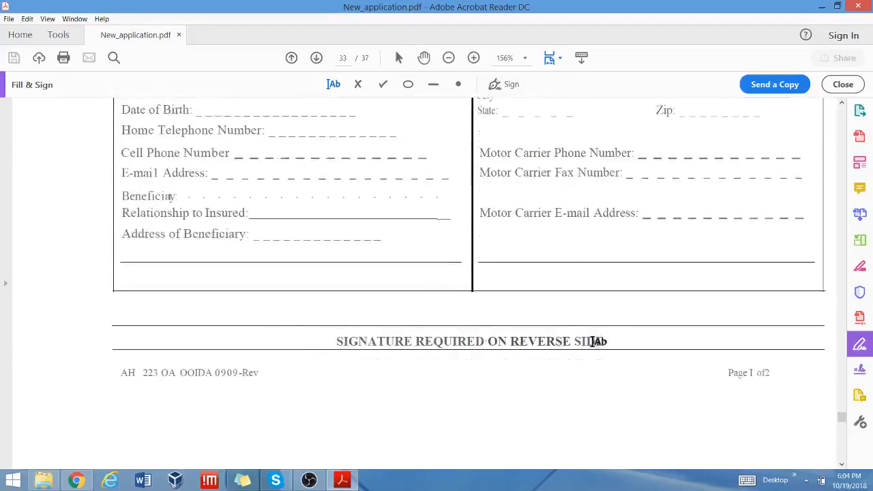
Place the saved signature below the page footer, then delete the misplaced copy.
{"action": "scroll", "coordinate": [615, 343], "scroll_direction": "down", "scroll_amount": 3}
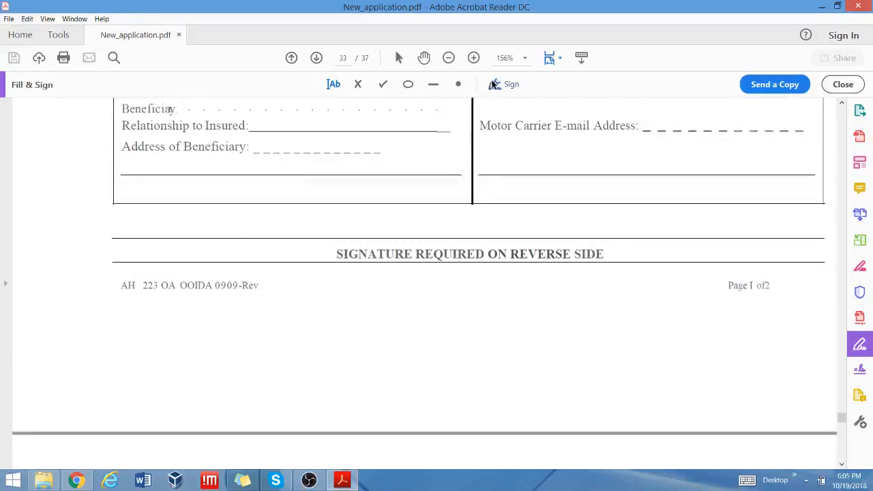
{"action": "left_click", "coordinate": [494, 84]}
{"action": "left_click", "coordinate": [496, 117]}
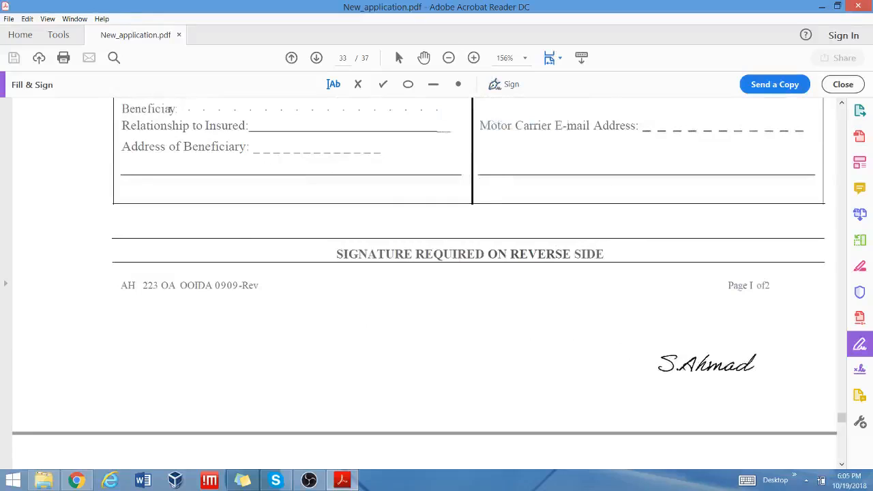
{"action": "left_click", "coordinate": [703, 362]}
{"action": "scroll", "coordinate": [382, 280], "scroll_direction": "down", "scroll_amount": 8}
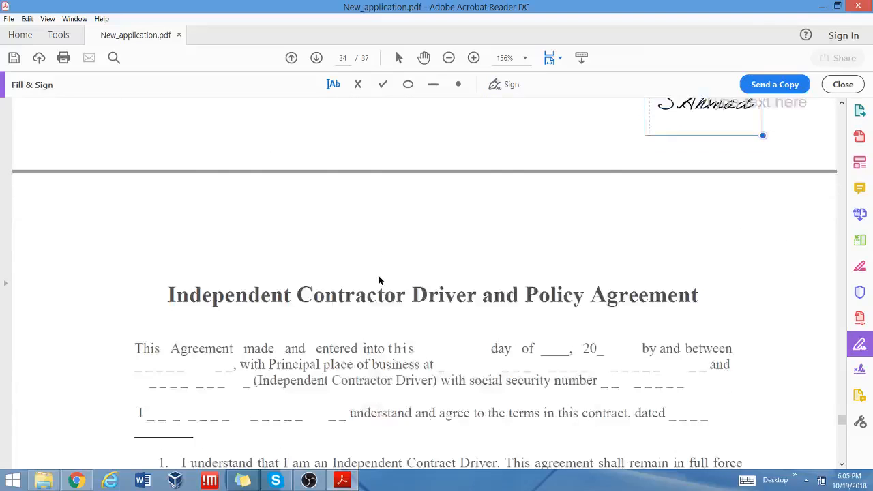
{"action": "scroll", "coordinate": [379, 280], "scroll_direction": "up", "scroll_amount": 4}
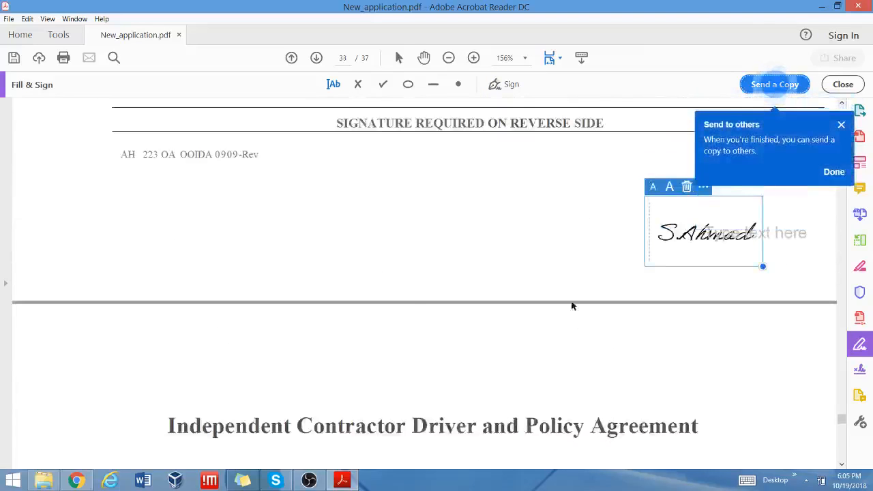
{"action": "left_click", "coordinate": [687, 187]}
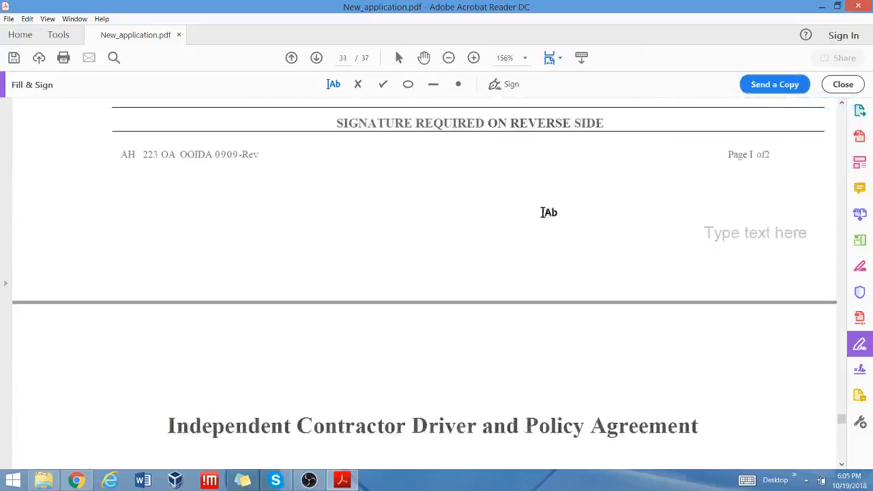
Re-place the saved signature under the footer and shift it further left.
{"action": "left_click", "coordinate": [491, 84]}
{"action": "left_click", "coordinate": [502, 113]}
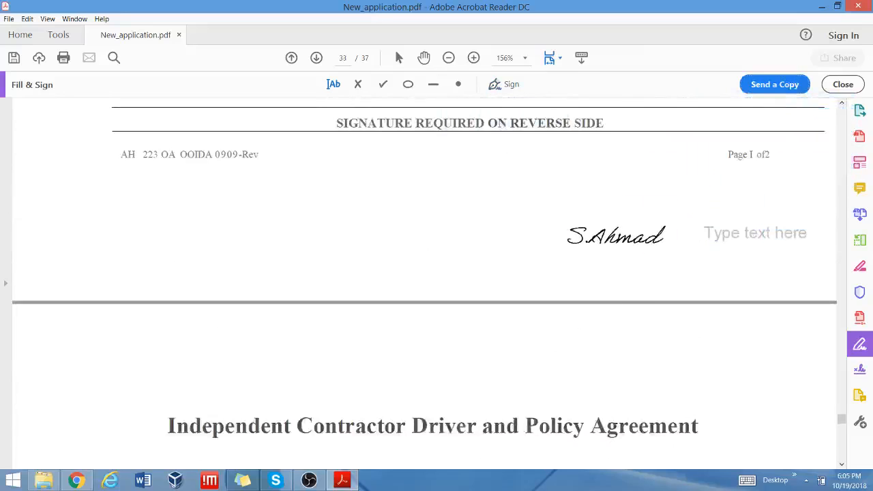
{"action": "left_click", "coordinate": [616, 234]}
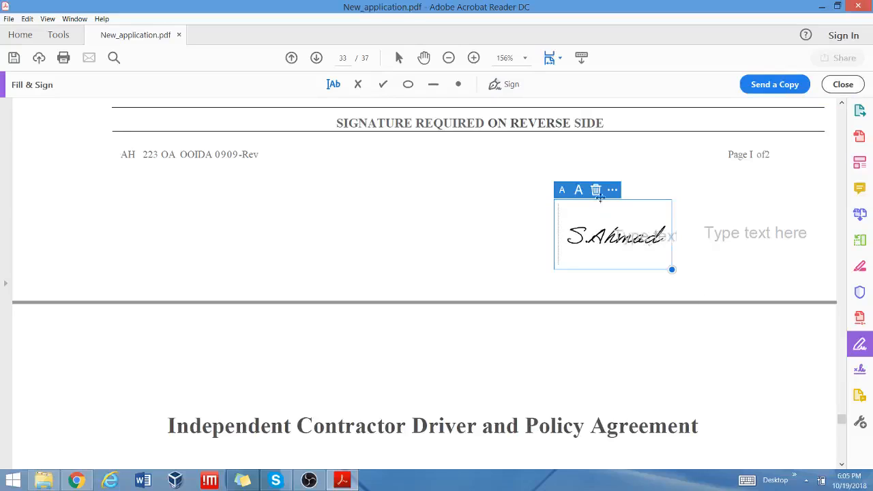
{"action": "mouse_move", "coordinate": [585, 212]}
{"action": "left_mouse_down"}
{"action": "mouse_move", "coordinate": [523, 205]}
{"action": "mouse_move", "coordinate": [556, 215]}
{"action": "left_mouse_up"}
Delete the two stray empty text boxes beside the signature.
{"action": "left_click", "coordinate": [630, 234]}
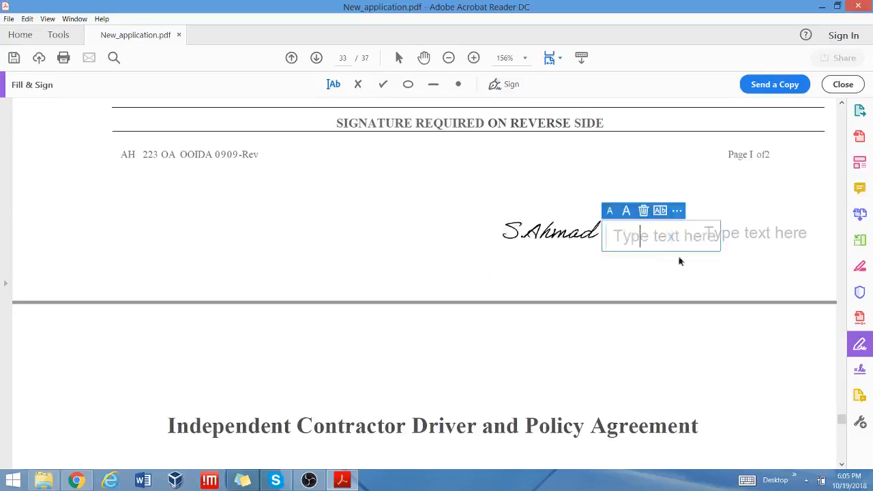
{"action": "left_click", "coordinate": [643, 209]}
{"action": "left_click", "coordinate": [746, 238]}
{"action": "left_click", "coordinate": [735, 208]}
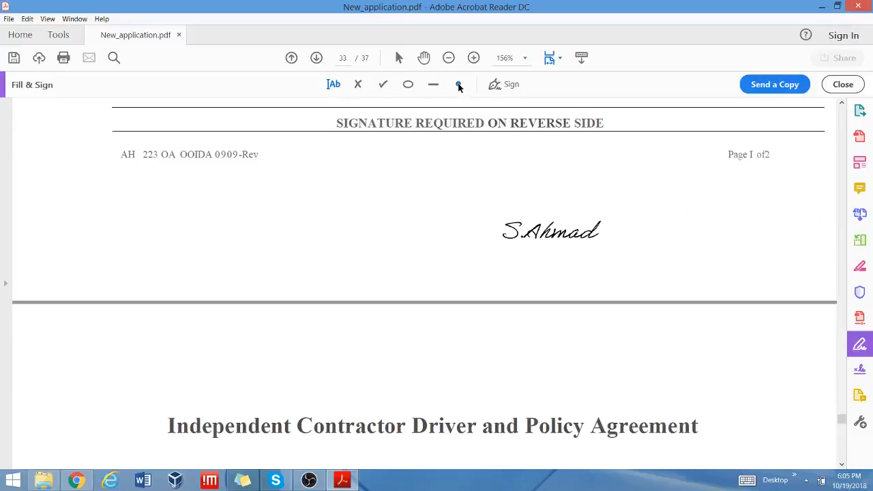
{"action": "scroll", "coordinate": [651, 204], "scroll_direction": "up", "scroll_amount": 3}
Enter 'Alpha Transfer LLC' in smaller text on the agreement's first blank.
{"action": "scroll", "coordinate": [652, 205], "scroll_direction": "down", "scroll_amount": 8}
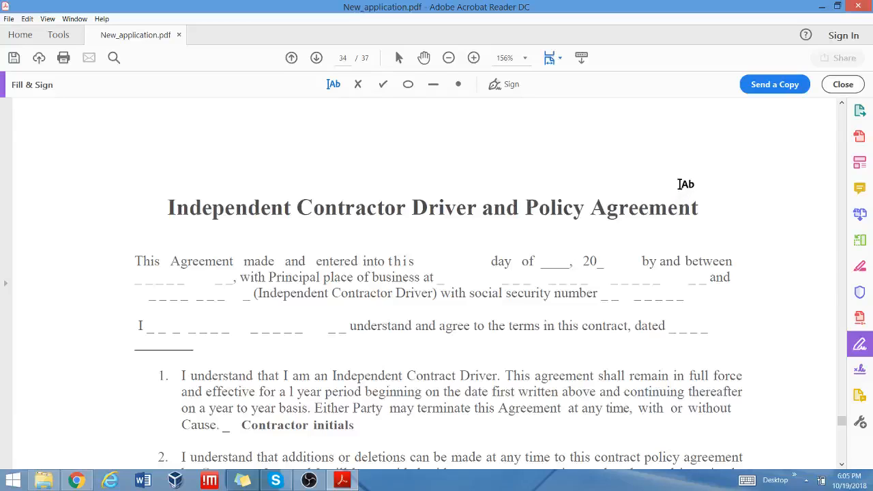
{"action": "scroll", "coordinate": [683, 184], "scroll_direction": "down", "scroll_amount": 2}
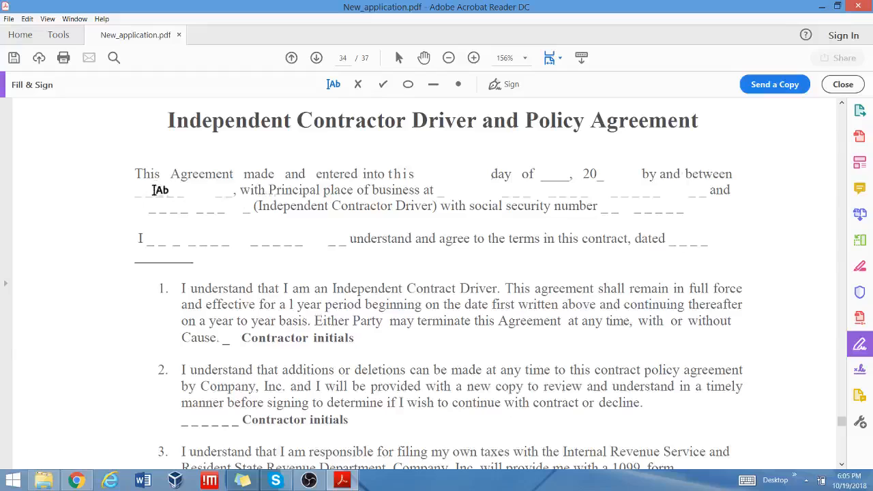
{"action": "left_click", "coordinate": [142, 191]}
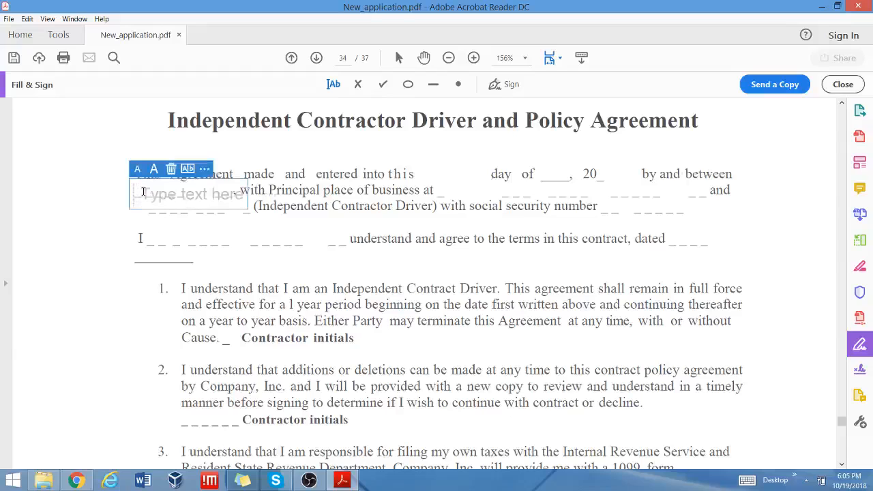
{"action": "type", "text": "Alpha"}
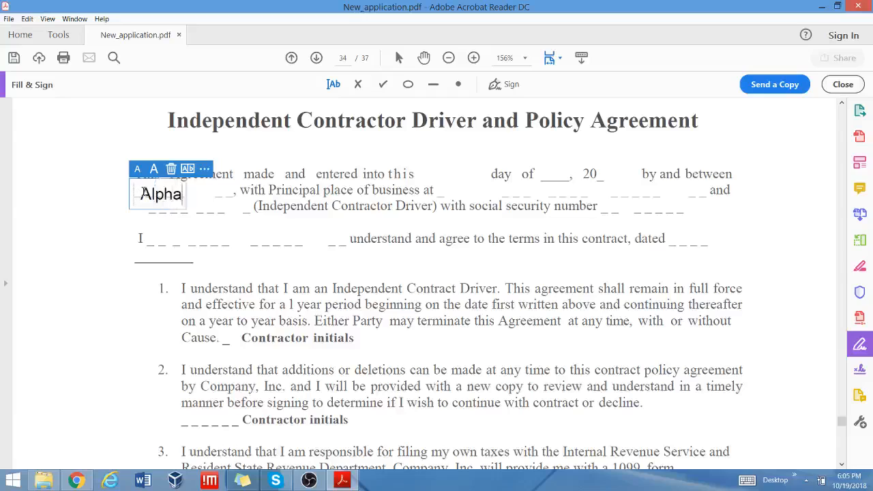
{"action": "type", "text": " Transfer"}
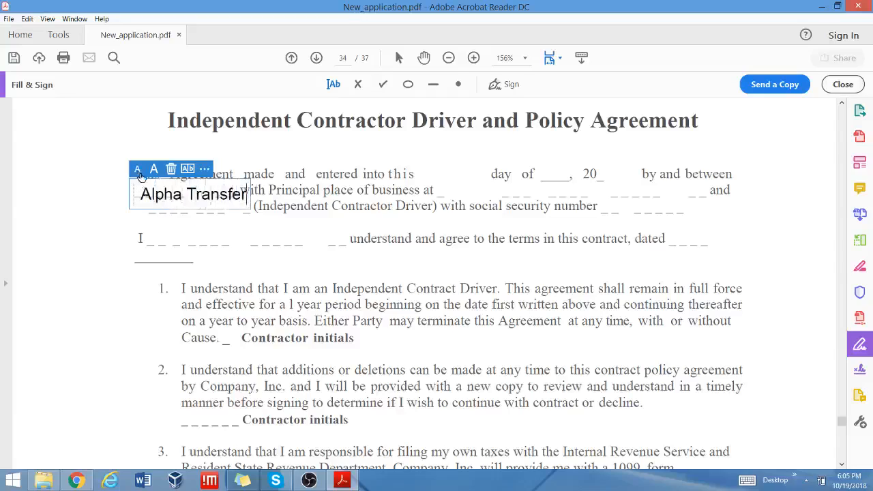
{"action": "left_click", "coordinate": [139, 175]}
{"action": "left_click", "coordinate": [139, 175]}
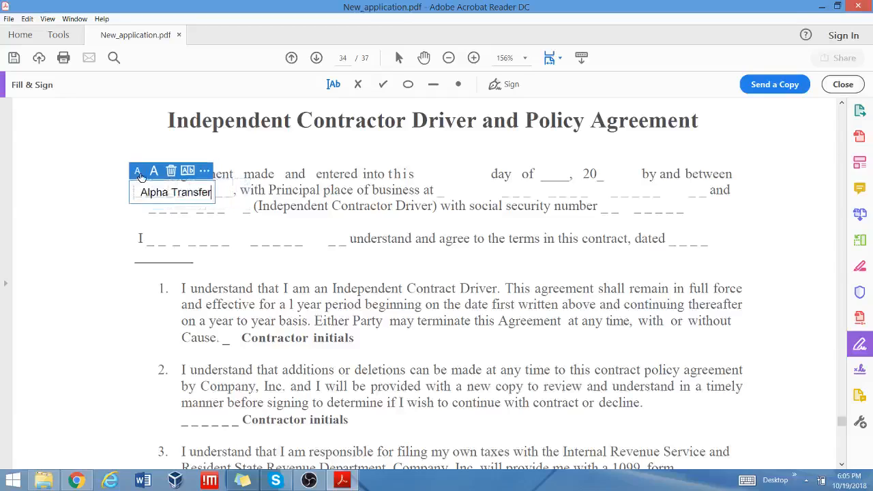
{"action": "type", "text": "LLC"}
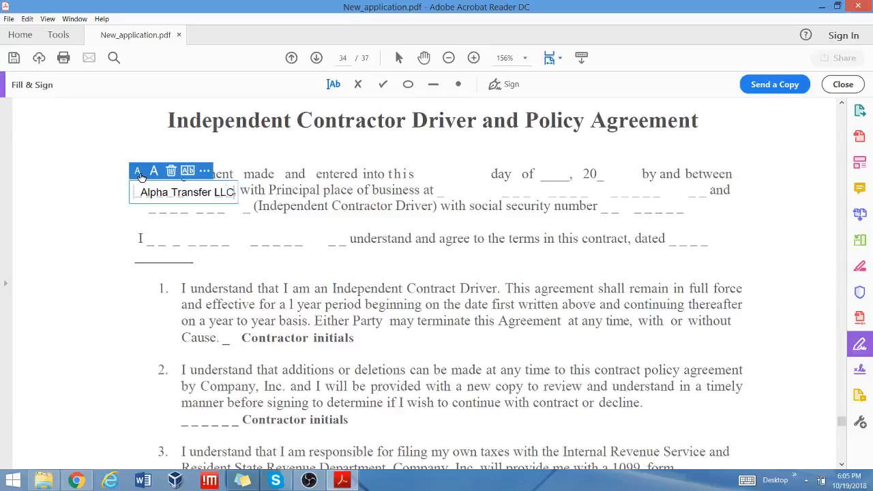
{"action": "left_click", "coordinate": [452, 189]}
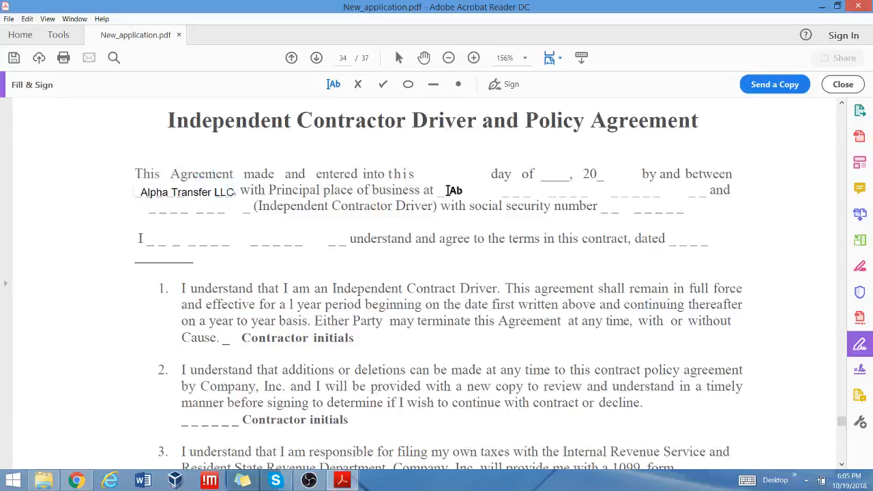
Fill in the principal place of business address and the driver's name blank.
{"action": "left_click", "coordinate": [445, 191]}
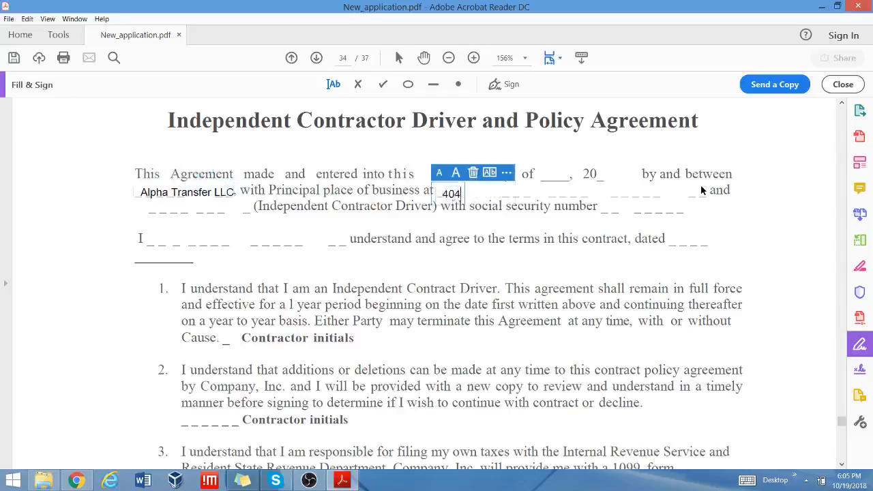
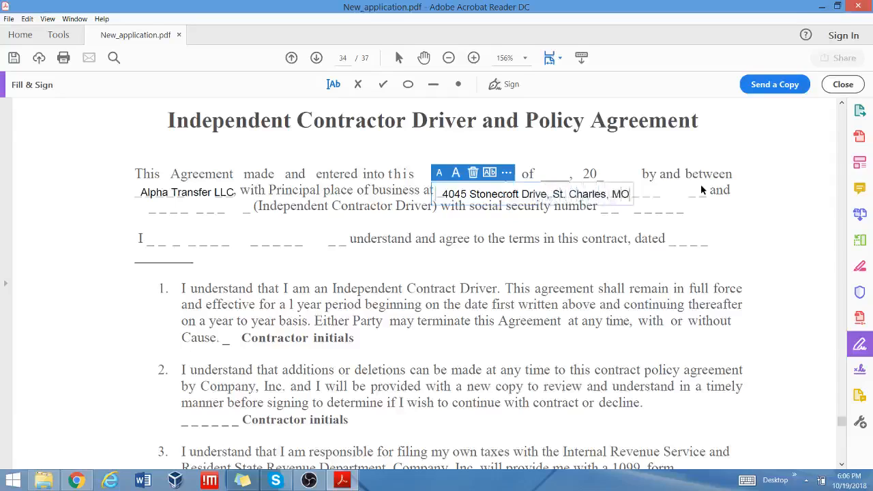
{"action": "left_click", "coordinate": [161, 216]}
{"action": "left_click", "coordinate": [164, 217]}
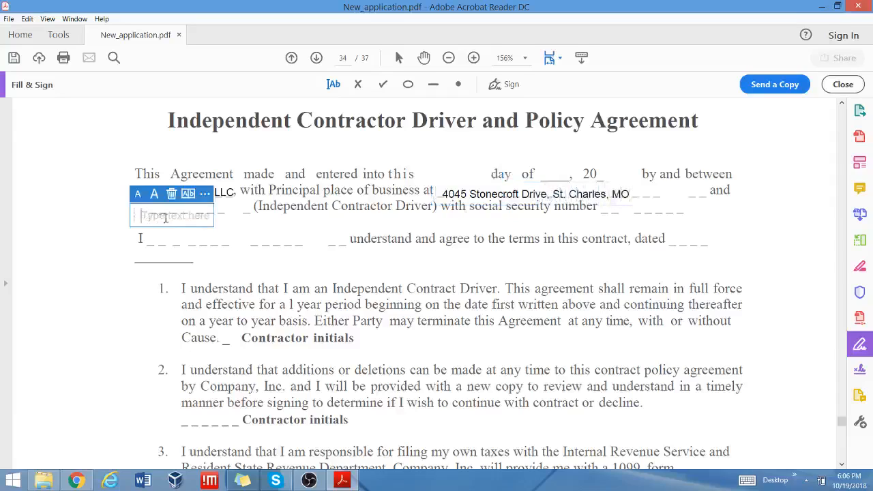
{"action": "type", "text": "S.Ahmad"}
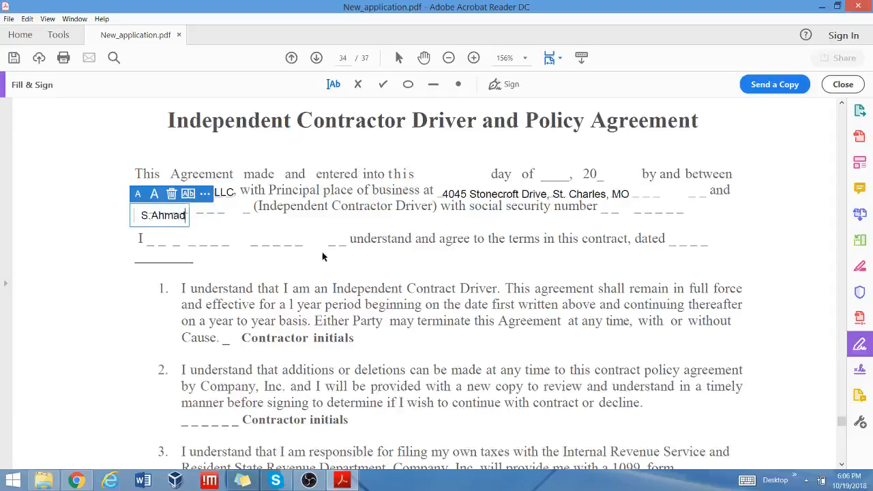
{"action": "left_click", "coordinate": [638, 208]}
Enter the SSN placeholder xxx-xxx-xxxx, the driver's name after 'I', and date 'month/day/year'.
{"action": "left_click", "coordinate": [609, 210]}
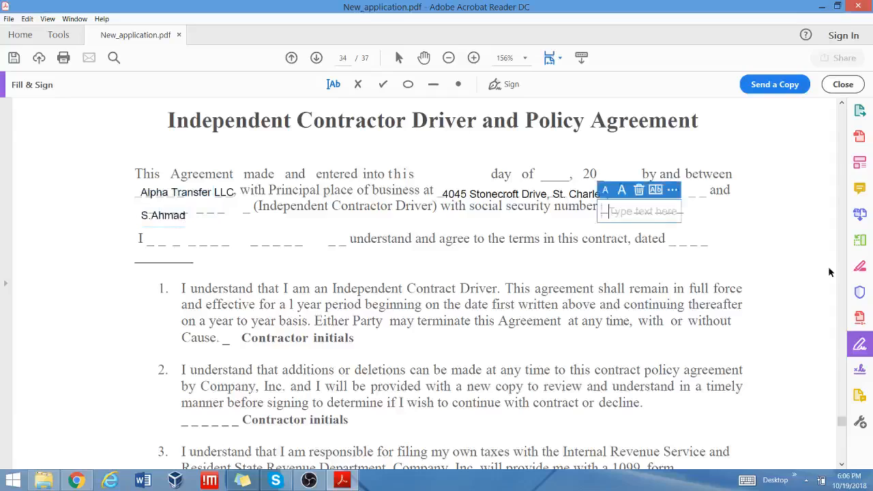
{"action": "type", "text": "xxx"}
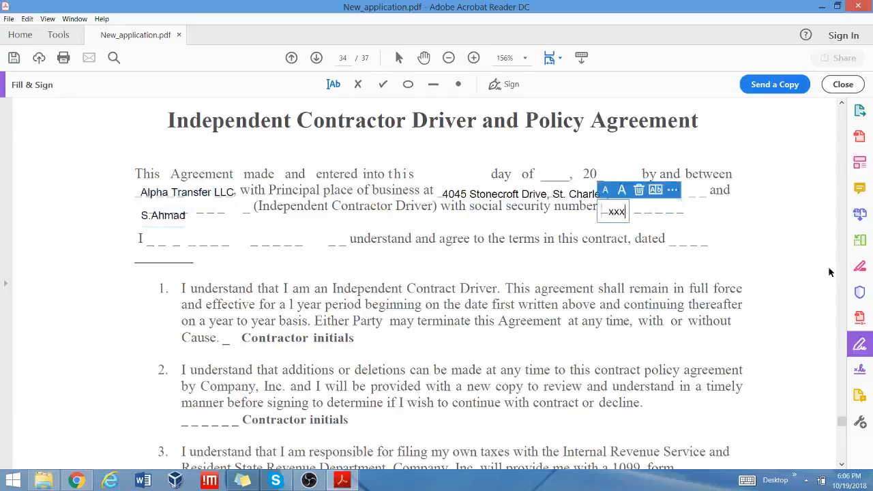
{"action": "type", "text": "-xxx"}
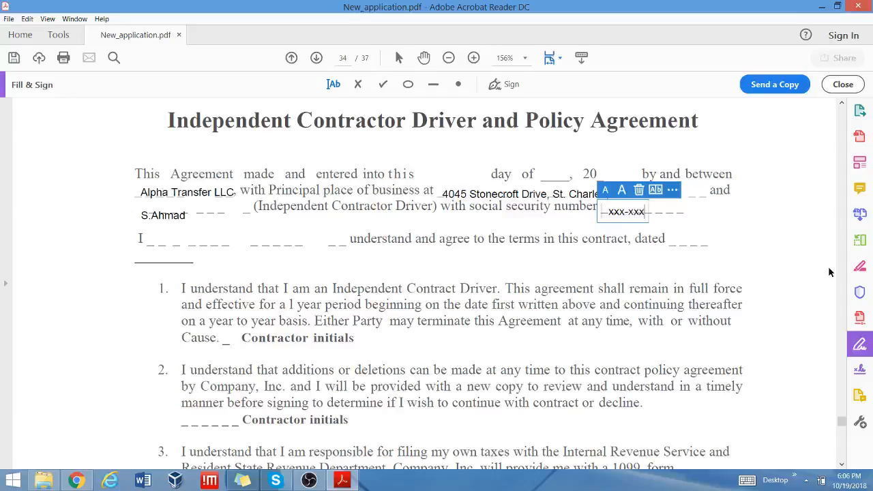
{"action": "type", "text": "-xxxx"}
{"action": "left_click", "coordinate": [180, 244]}
{"action": "left_click", "coordinate": [177, 243]}
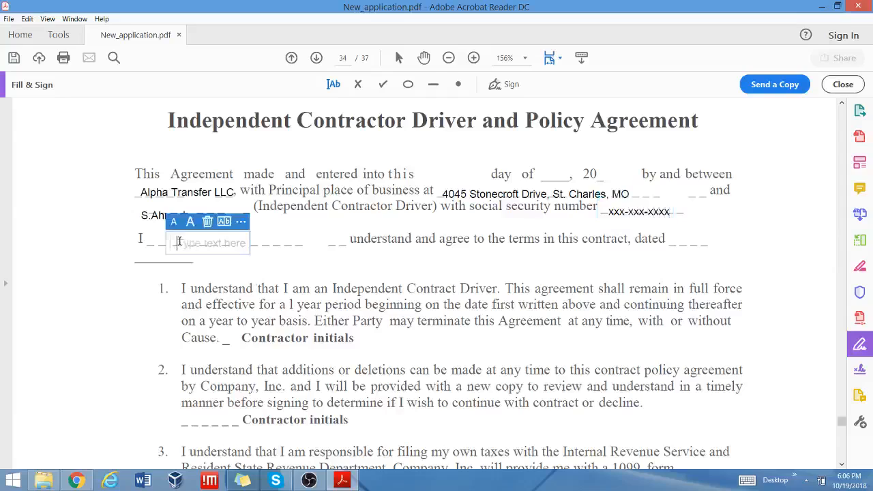
{"action": "type", "text": "S Ah"}
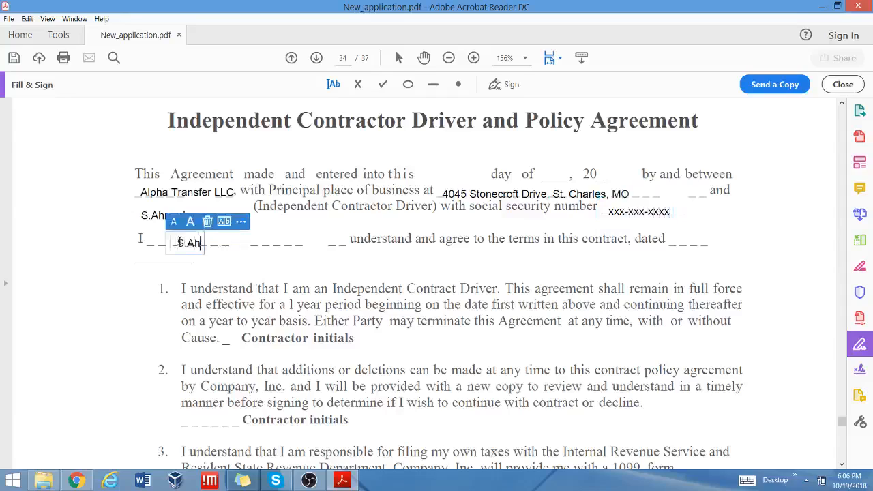
{"action": "type", "text": "mad"}
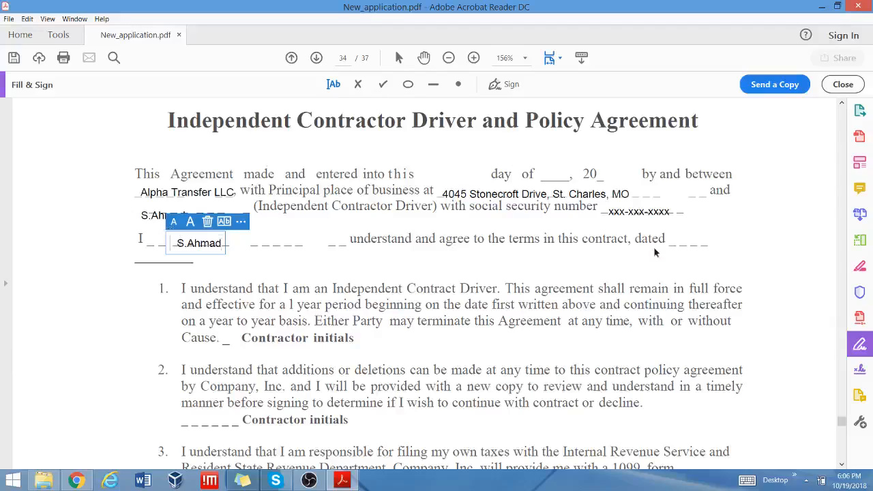
{"action": "left_click", "coordinate": [680, 236]}
{"action": "left_click", "coordinate": [675, 241]}
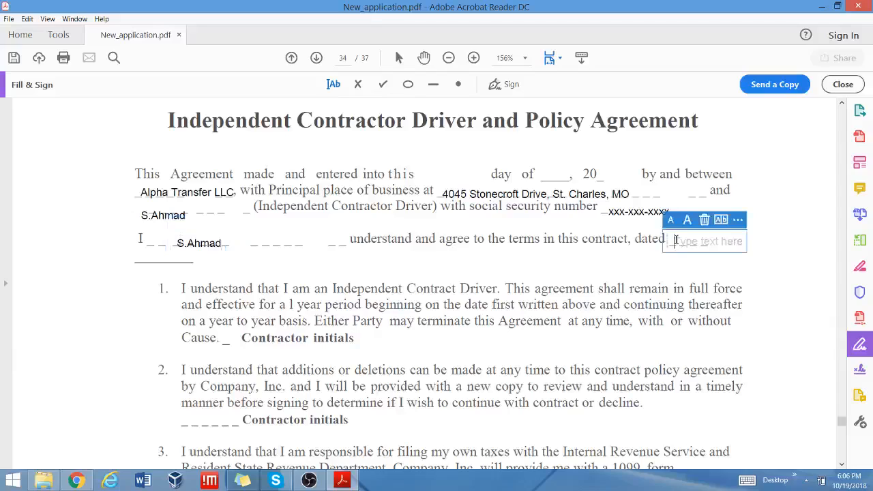
{"action": "type", "text": "month/d"}
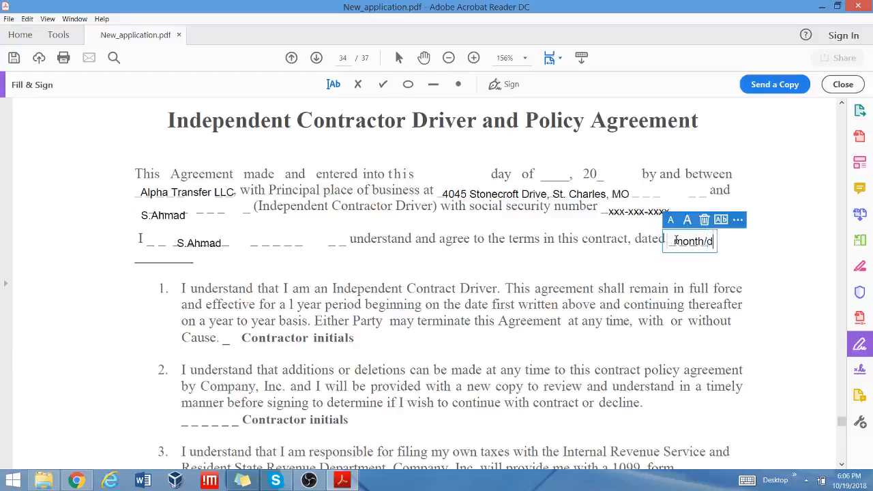
{"action": "type", "text": "ay/year"}
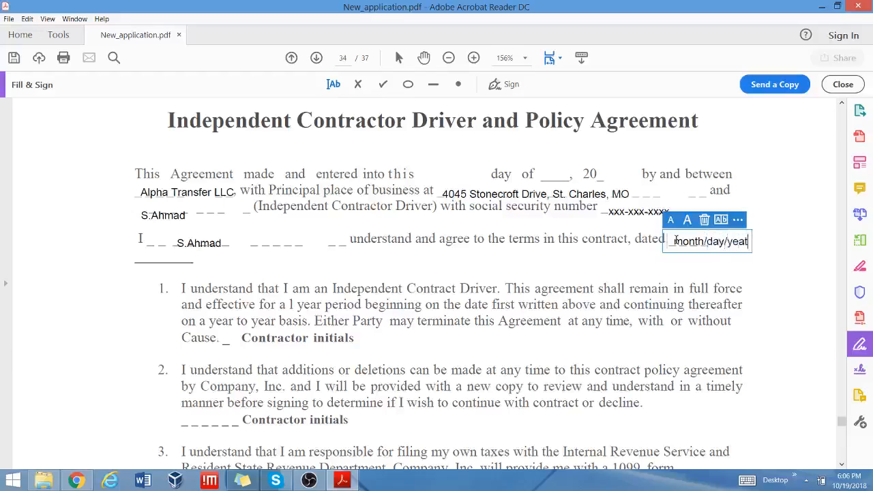
{"action": "key", "text": "BackSpace"}
Add the driver's initials on the Contractor initials lines of items 1 and 2.
{"action": "left_click", "coordinate": [234, 345]}
{"action": "left_click", "coordinate": [214, 341]}
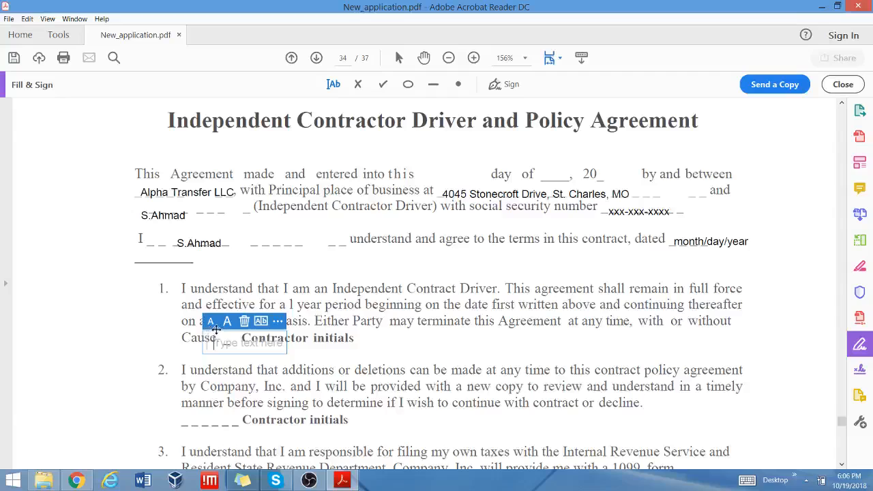
{"action": "left_click_drag", "start_coordinate": [214, 331], "coordinate": [220, 325]}
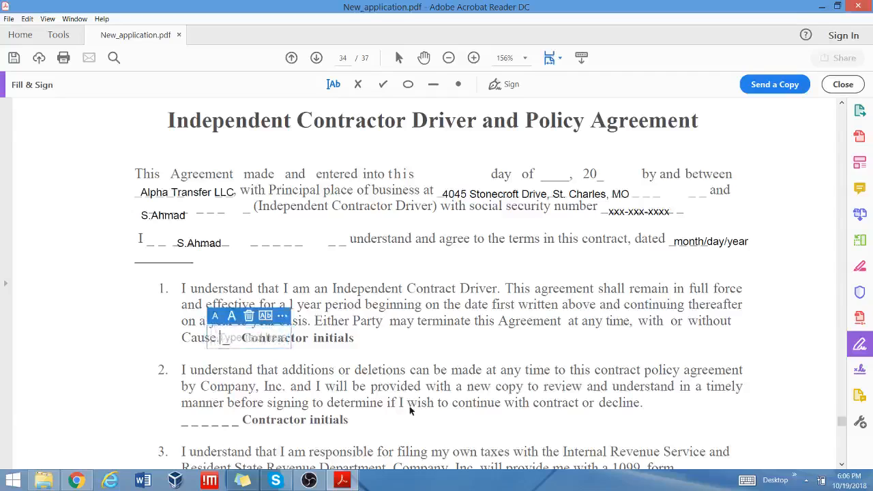
{"action": "type", "text": "S.A"}
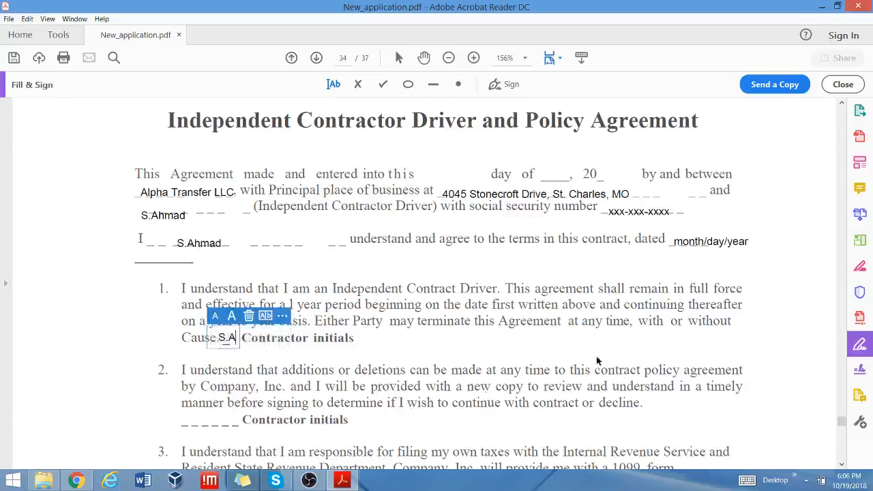
{"action": "scroll", "coordinate": [409, 406], "scroll_direction": "down", "scroll_amount": 2}
{"action": "left_click", "coordinate": [185, 352]}
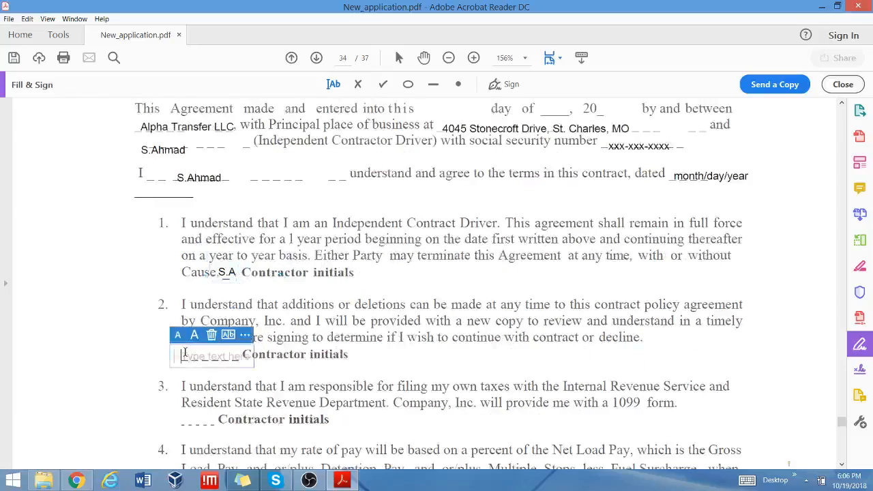
{"action": "type", "text": "S.A"}
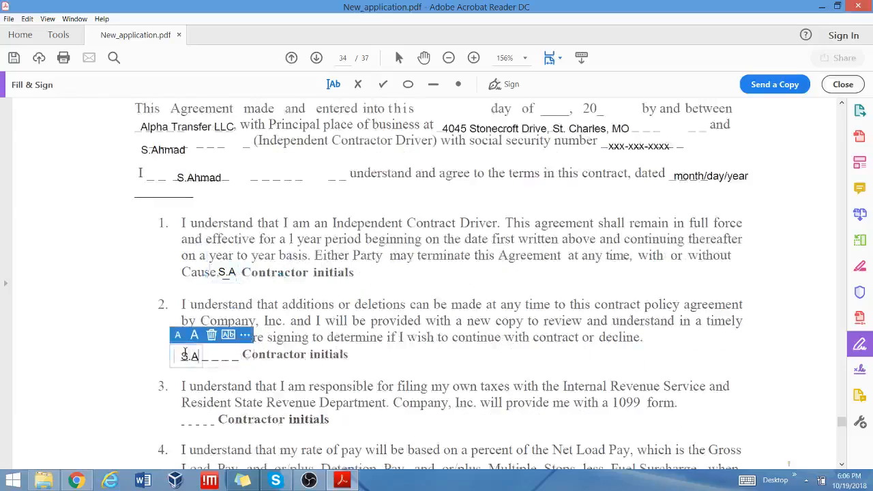
Add the driver's initials on item 8's initials line, discarding an empty box at item 3.
{"action": "scroll", "coordinate": [184, 352], "scroll_direction": "down", "scroll_amount": 3}
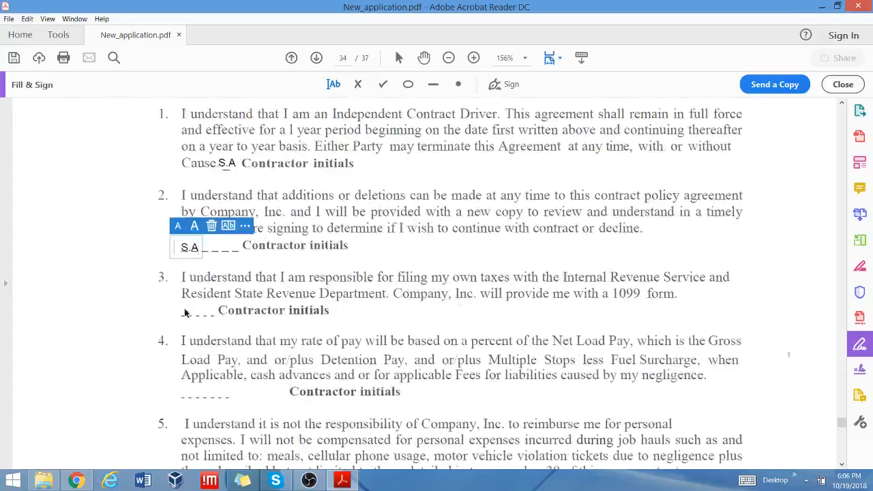
{"action": "left_click", "coordinate": [183, 310]}
{"action": "left_click", "coordinate": [194, 397]}
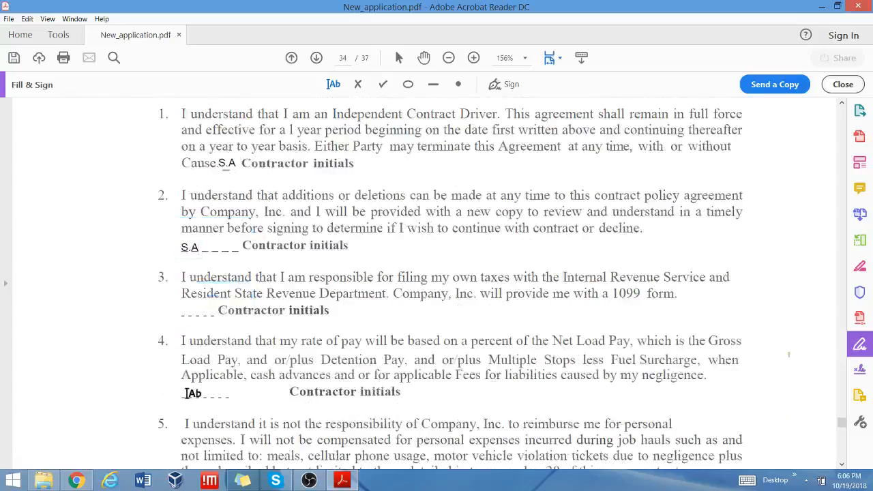
{"action": "scroll", "coordinate": [279, 388], "scroll_direction": "down", "scroll_amount": 3}
{"action": "scroll", "coordinate": [808, 414], "scroll_direction": "down", "scroll_amount": 3}
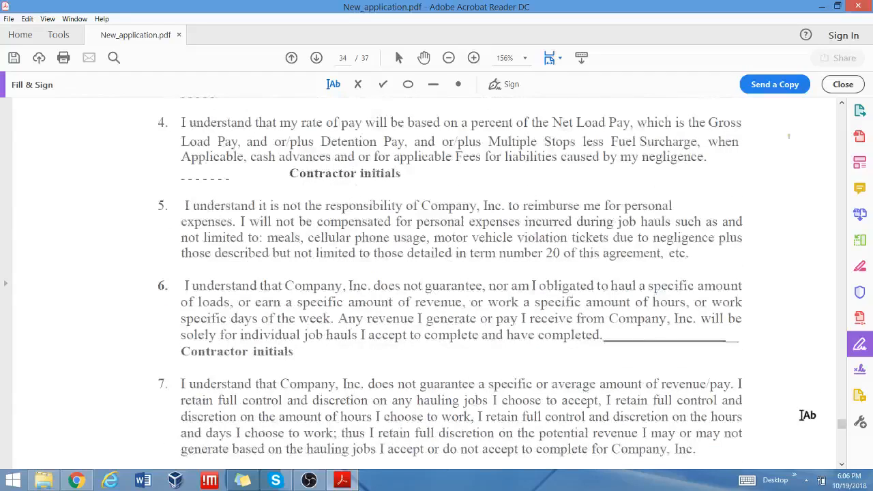
{"action": "scroll", "coordinate": [725, 373], "scroll_direction": "down", "scroll_amount": 12}
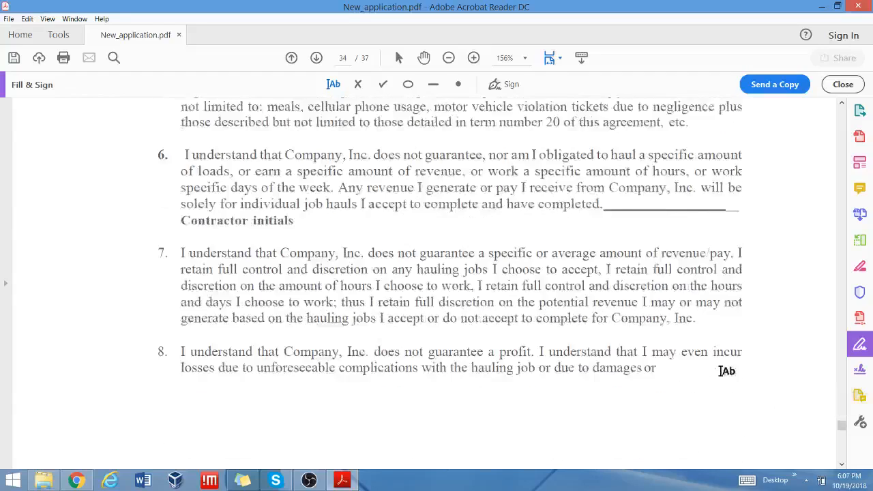
{"action": "scroll", "coordinate": [725, 373], "scroll_direction": "down", "scroll_amount": 8}
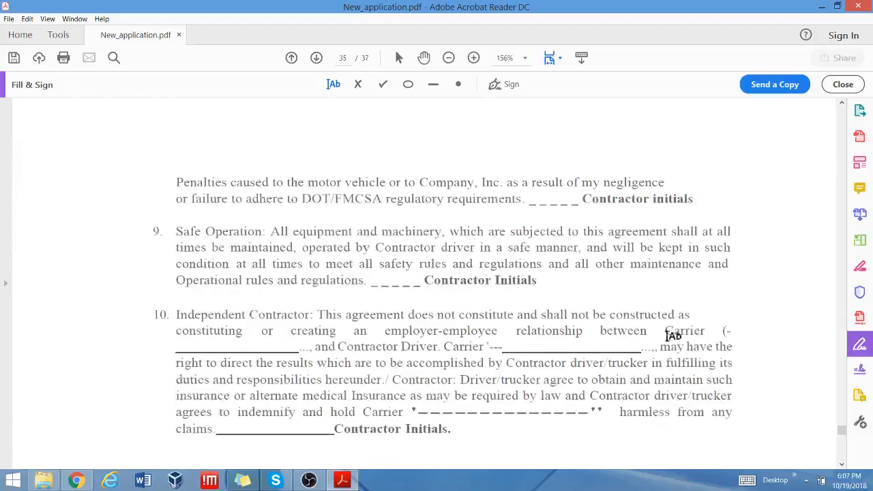
{"action": "left_click", "coordinate": [539, 197]}
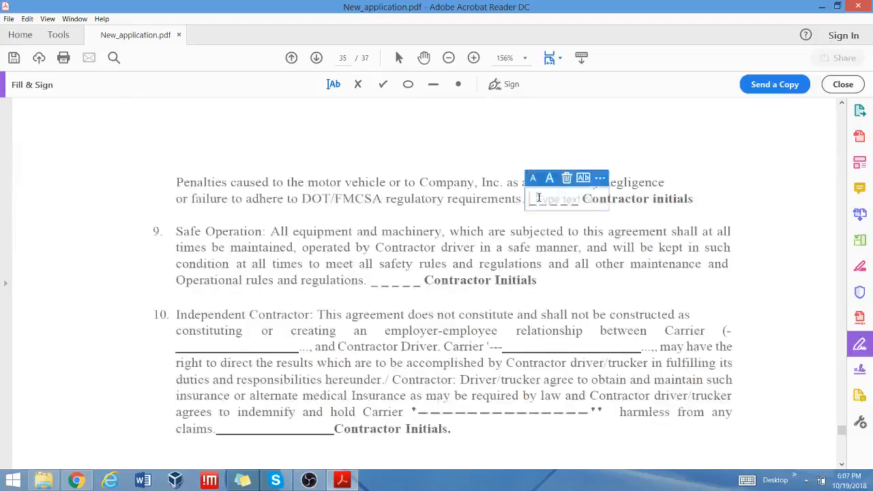
{"action": "type", "text": "SA"}
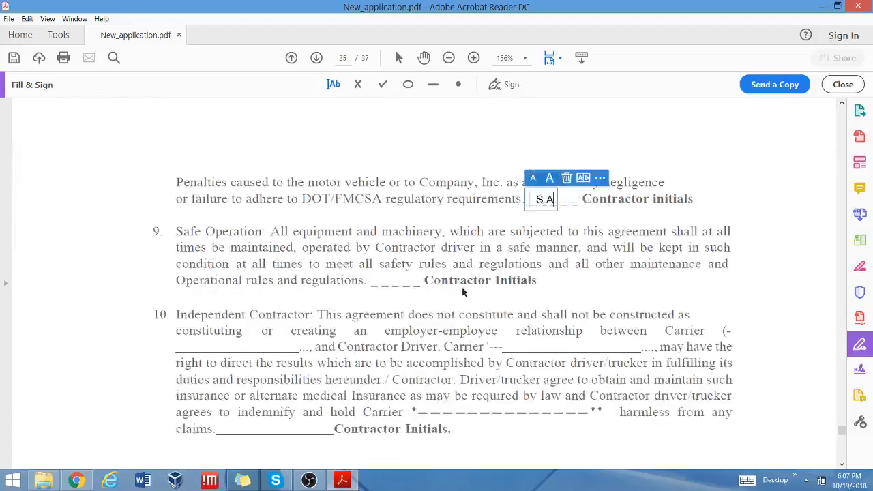
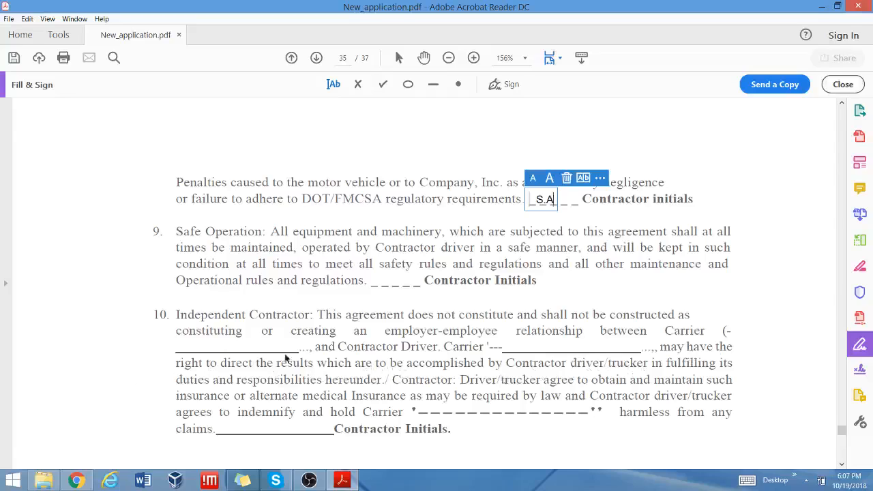
Type 'Alpha Transfer LLC' on both Carrier blanks of item 10.
{"action": "left_click", "coordinate": [203, 344]}
{"action": "left_click", "coordinate": [176, 348]}
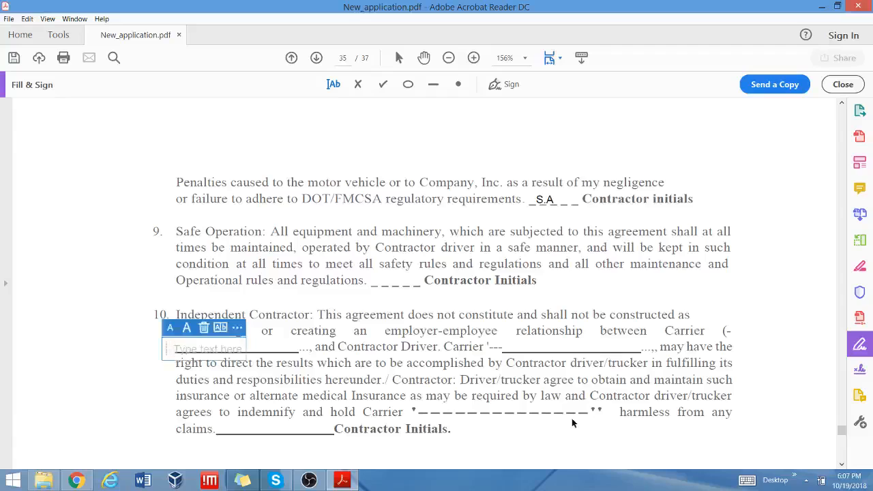
{"action": "type", "text": "Alpha"}
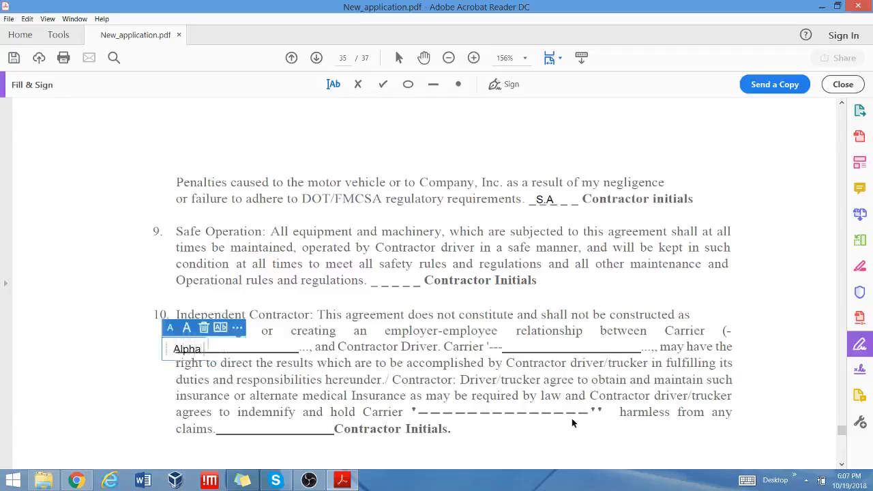
{"action": "type", "text": " tRand"}
{"action": "key", "text": "BackSpace"}
{"action": "type", "text": "sfer"}
{"action": "key", "text": "BackSpace"}
{"action": "key", "text": "BackSpace"}
{"action": "key", "text": "BackSpace"}
{"action": "key", "text": "BackSpace"}
{"action": "key", "text": "BackSpace"}
{"action": "key", "text": "BackSpace"}
{"action": "key", "text": "BackSpace"}
{"action": "key", "text": "BackSpace"}
{"action": "key", "text": "BackSpace"}
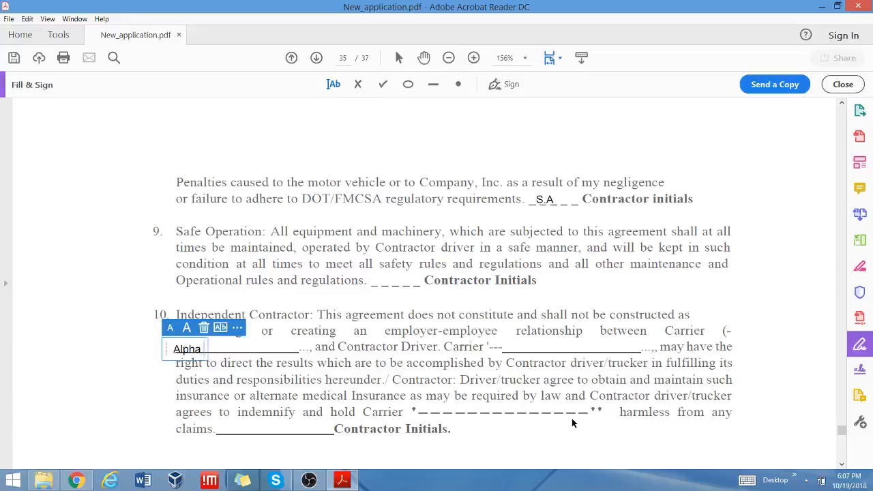
{"action": "type", "text": "Transfer"}
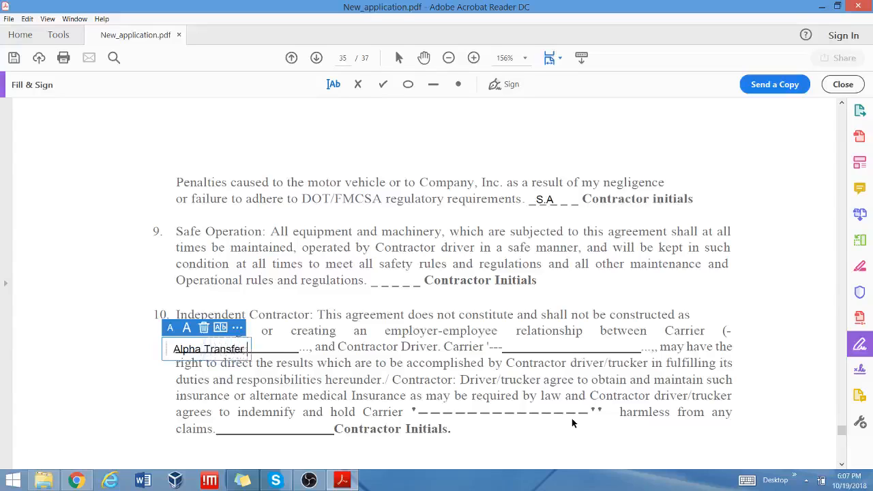
{"action": "type", "text": " LLC"}
{"action": "left_click", "coordinate": [523, 349]}
{"action": "type", "text": "A"}
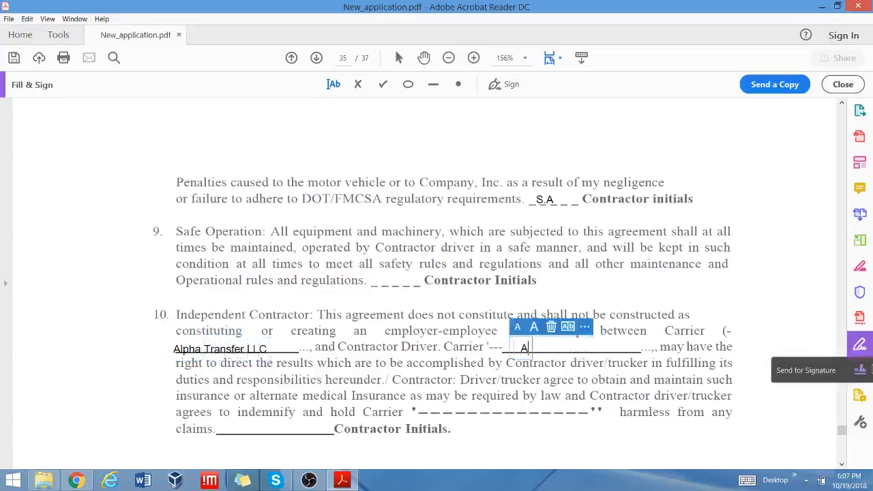
{"action": "type", "text": "lpha Tran"}
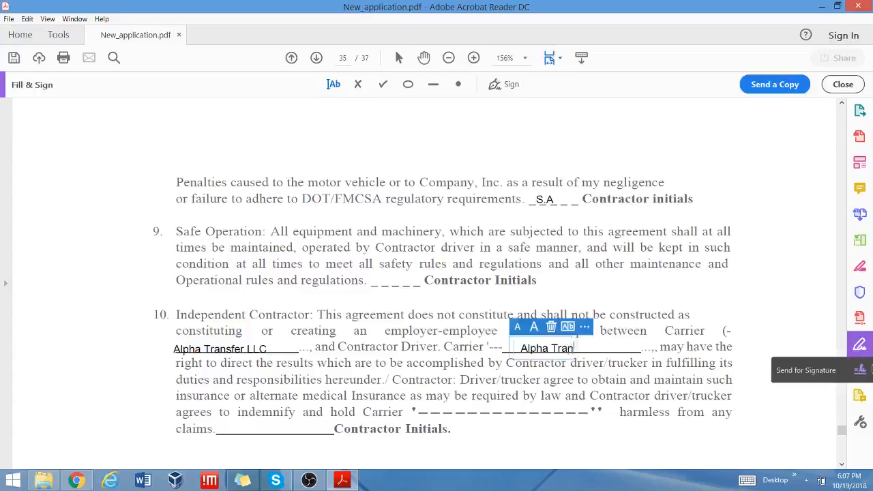
{"action": "type", "text": "sfer LLC"}
Add the driver's initials on item 10's claims Contractor Initials line.
{"action": "scroll", "coordinate": [668, 464], "scroll_direction": "down", "scroll_amount": 2}
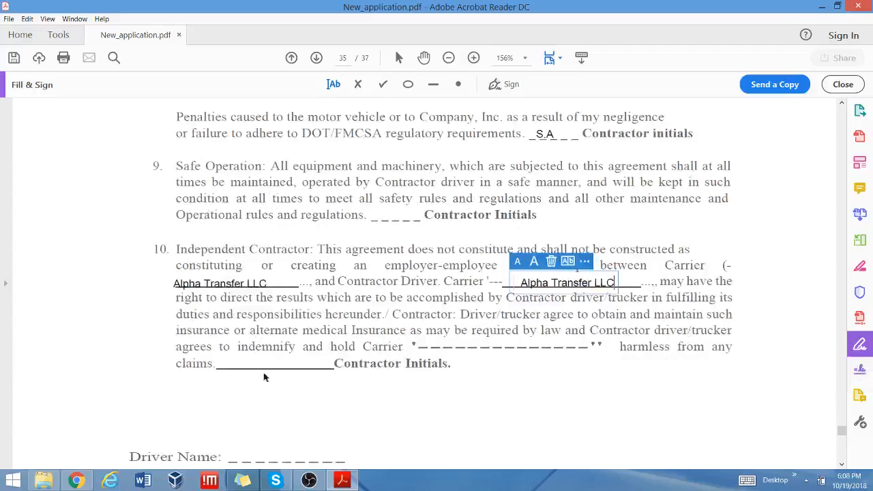
{"action": "left_click", "coordinate": [219, 367]}
{"action": "left_click", "coordinate": [220, 365]}
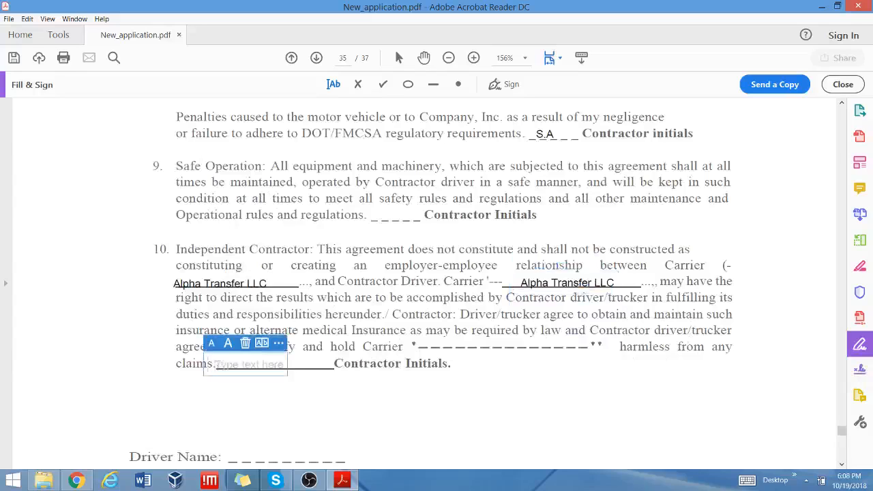
{"action": "key", "text": "super+d"}
{"action": "key", "text": "super+d"}
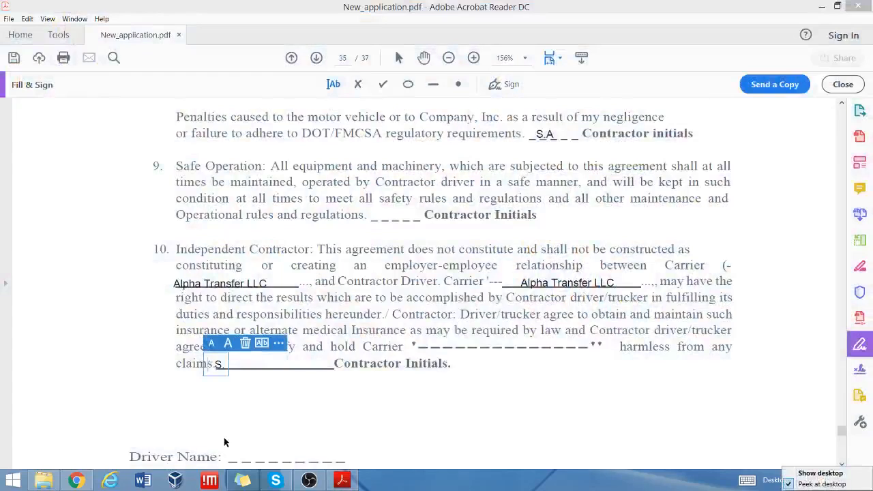
{"action": "key", "text": "BackSpace"}
{"action": "key", "text": "BackSpace"}
{"action": "key", "text": "BackSpace"}
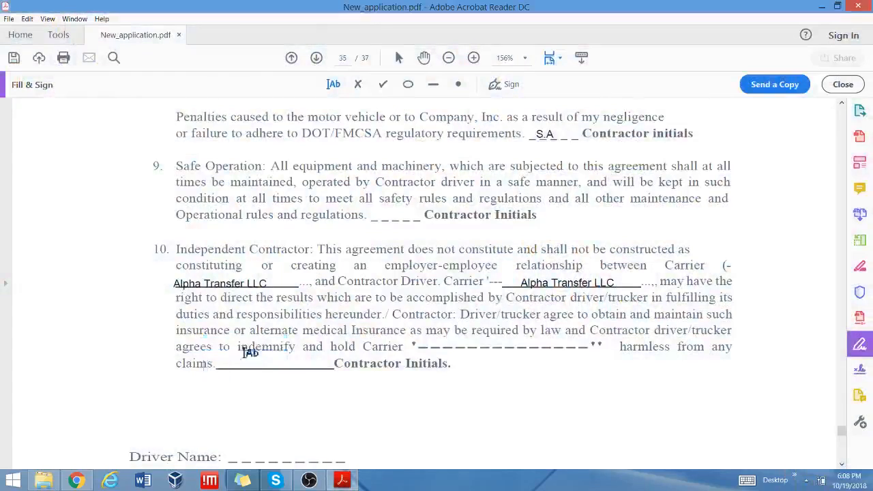
{"action": "left_click", "coordinate": [225, 361]}
{"action": "type", "text": "S.A"}
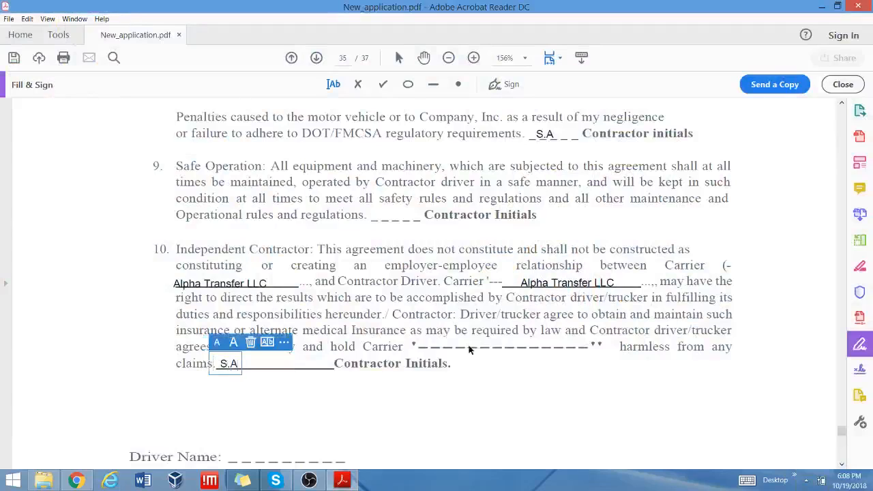
{"action": "scroll", "coordinate": [543, 364], "scroll_direction": "down", "scroll_amount": 3}
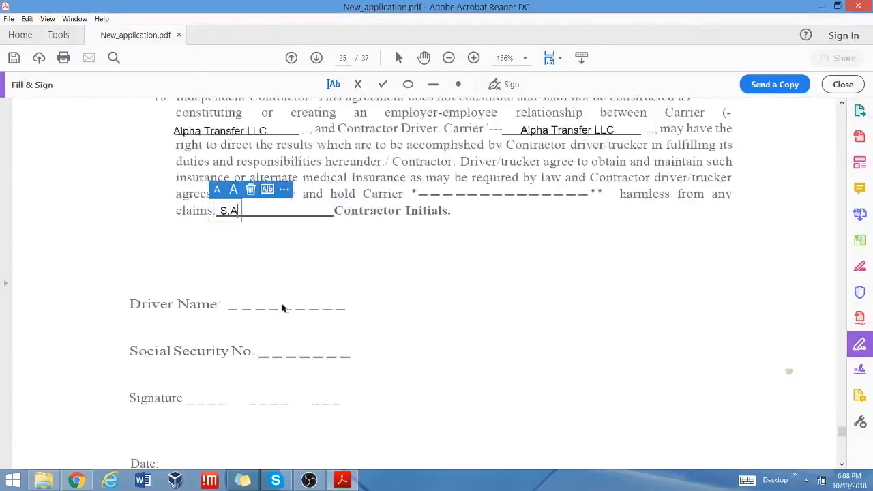
{"action": "scroll", "coordinate": [282, 306], "scroll_direction": "down", "scroll_amount": 1}
Enter the driver's name on the Driver Name line and masked SSN xxxx-xxx-xxxx.
{"action": "left_click", "coordinate": [232, 232]}
{"action": "left_click", "coordinate": [229, 234]}
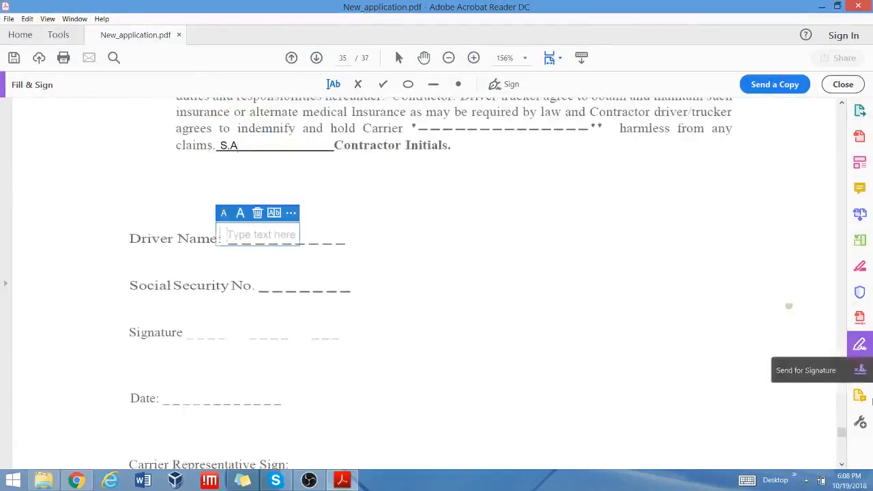
{"action": "type", "text": "S.Ahmad"}
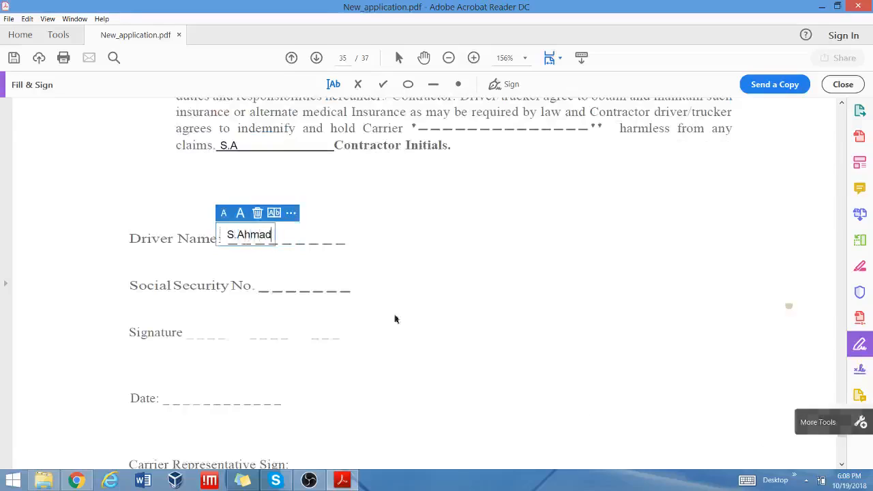
{"action": "left_click", "coordinate": [269, 285]}
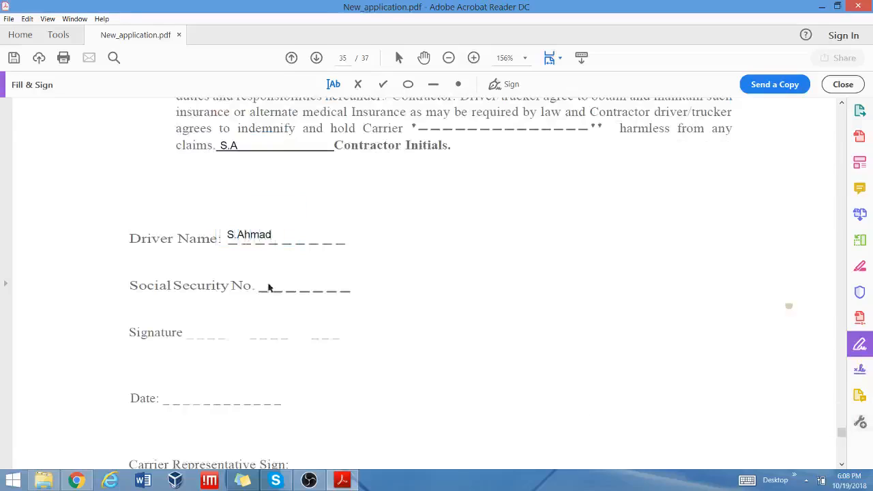
{"action": "left_click", "coordinate": [271, 282]}
{"action": "type", "text": "xxxx"}
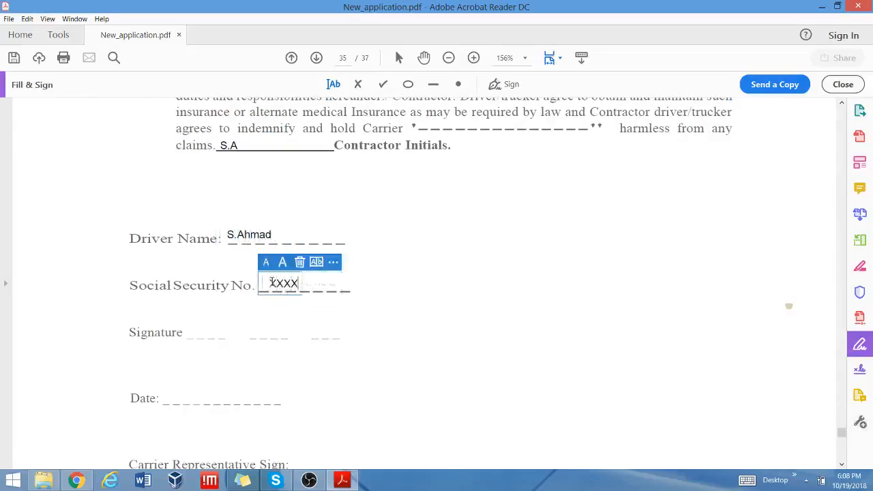
{"action": "type", "text": "-xxx-xx"}
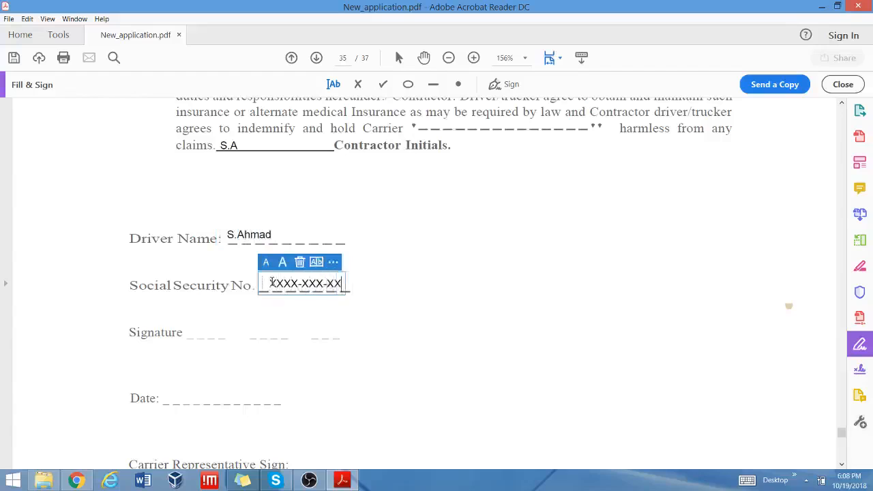
{"action": "type", "text": "xx"}
Place the saved signature on the Signature line and start a Date line entry.
{"action": "left_click", "coordinate": [495, 84]}
{"action": "left_click", "coordinate": [501, 114]}
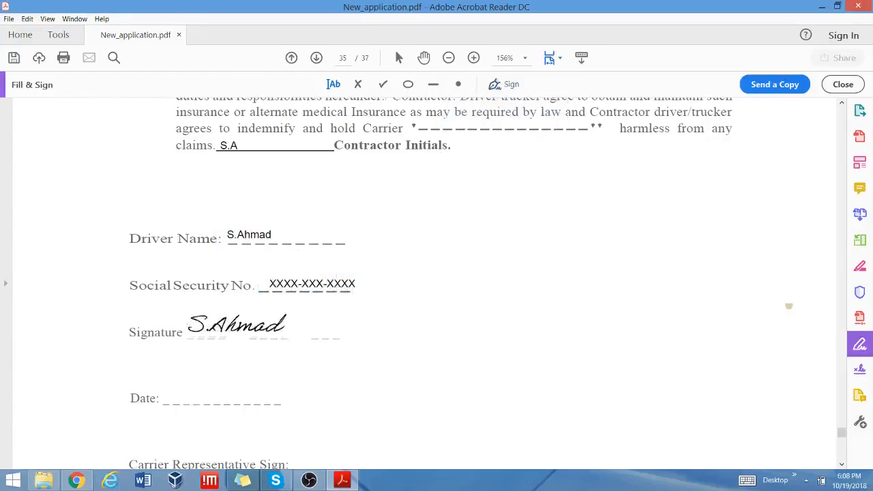
{"action": "left_click", "coordinate": [237, 323]}
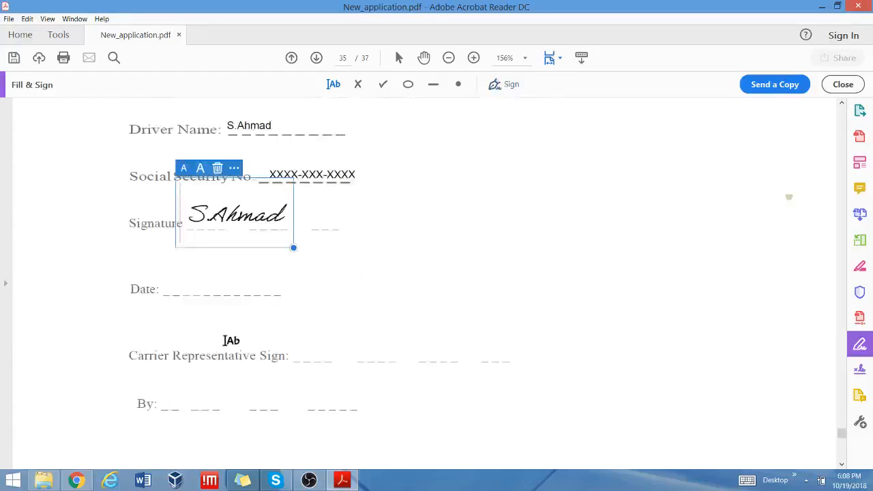
{"action": "left_click", "coordinate": [183, 286]}
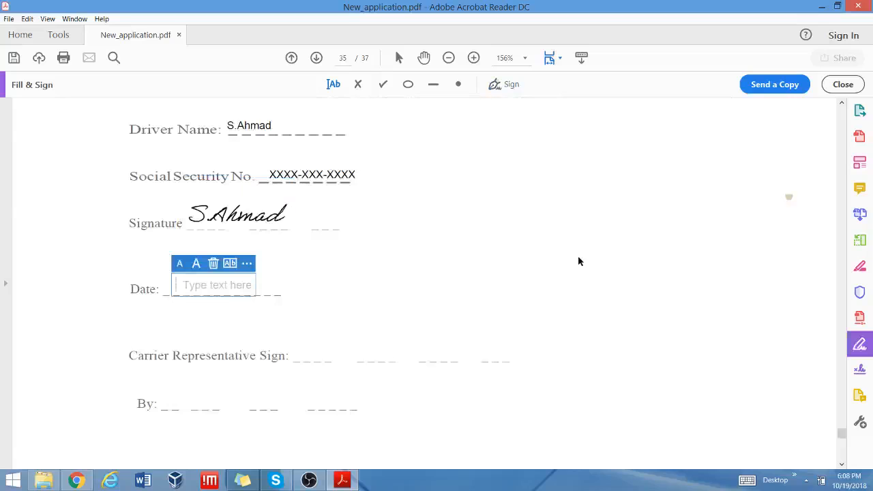
Place the saved signature on the Driver's Signature line on page 37.
{"action": "scroll", "coordinate": [578, 261], "scroll_direction": "down", "scroll_amount": 10}
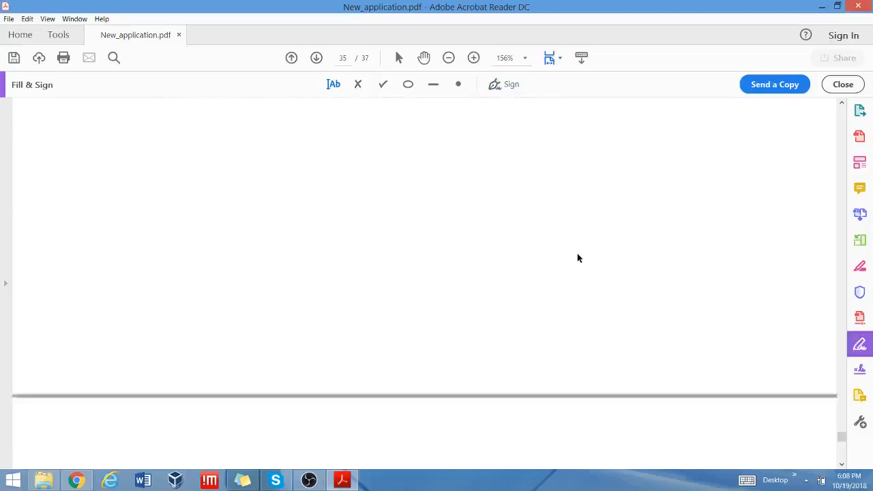
{"action": "scroll", "coordinate": [577, 255], "scroll_direction": "down", "scroll_amount": 4}
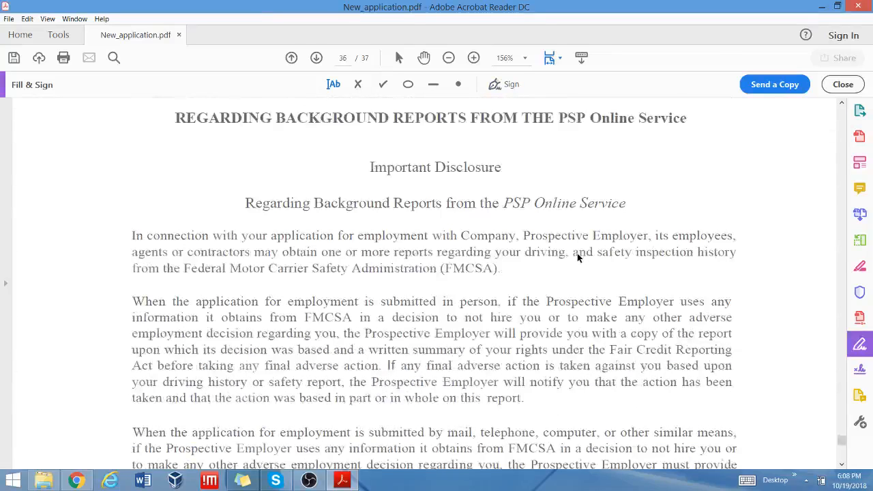
{"action": "scroll", "coordinate": [577, 256], "scroll_direction": "down", "scroll_amount": 6}
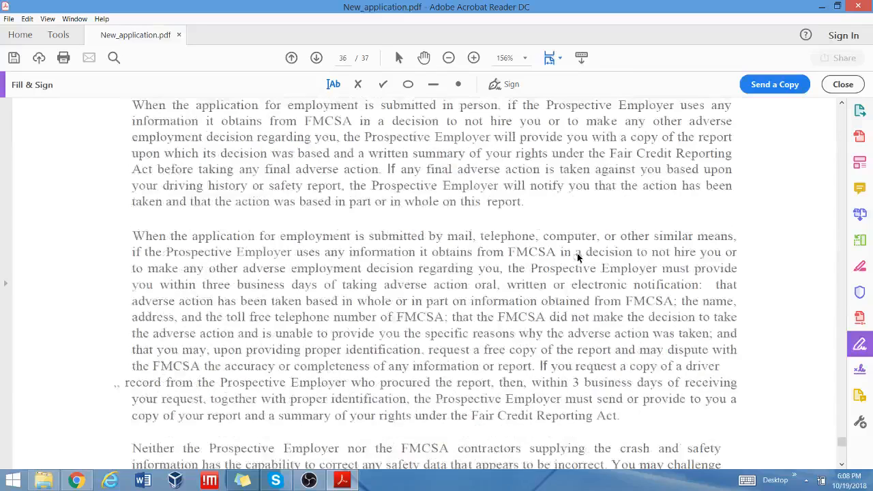
{"action": "scroll", "coordinate": [577, 256], "scroll_direction": "up", "scroll_amount": 5}
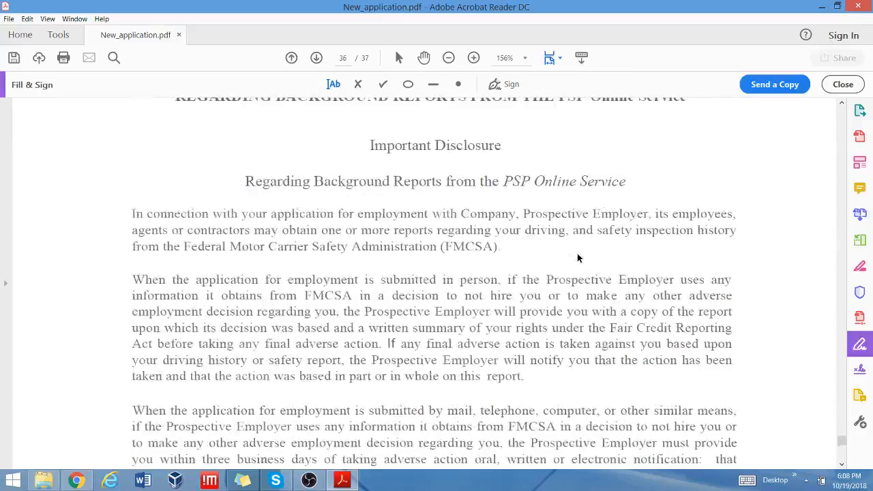
{"action": "scroll", "coordinate": [577, 258], "scroll_direction": "down", "scroll_amount": 18}
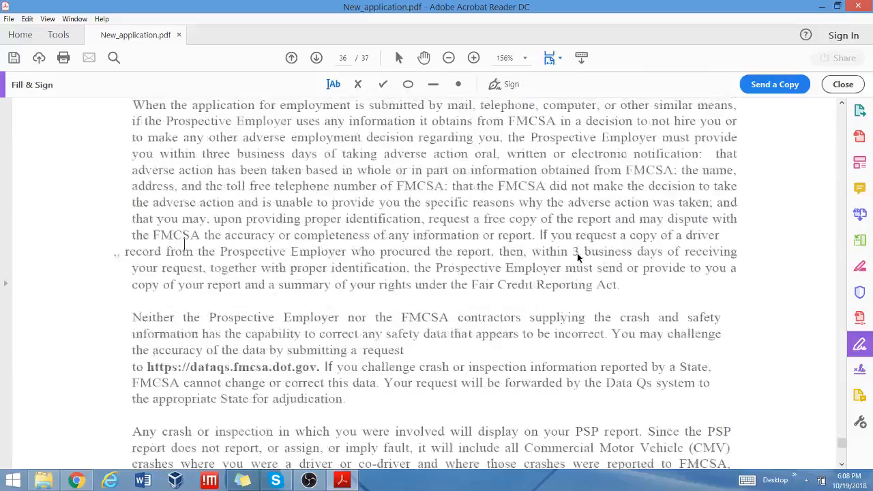
{"action": "scroll", "coordinate": [578, 257], "scroll_direction": "down", "scroll_amount": 13}
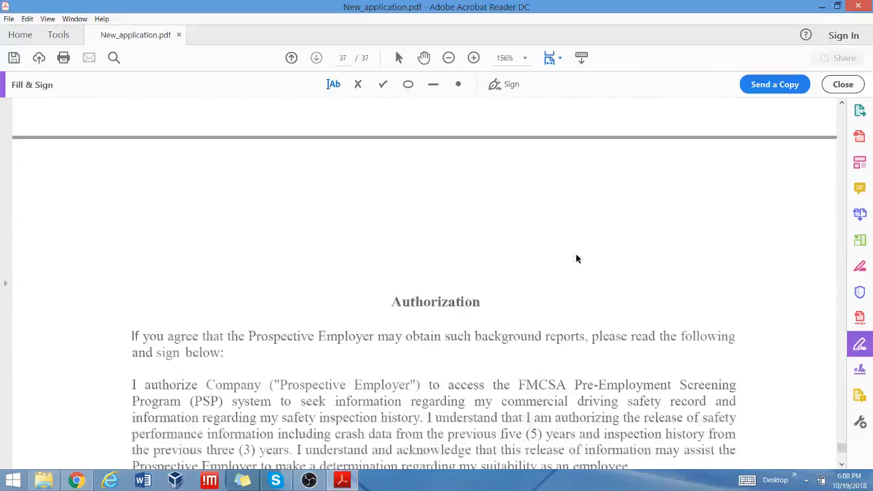
{"action": "scroll", "coordinate": [577, 258], "scroll_direction": "up", "scroll_amount": 4}
{"action": "scroll", "coordinate": [577, 258], "scroll_direction": "up", "scroll_amount": 10}
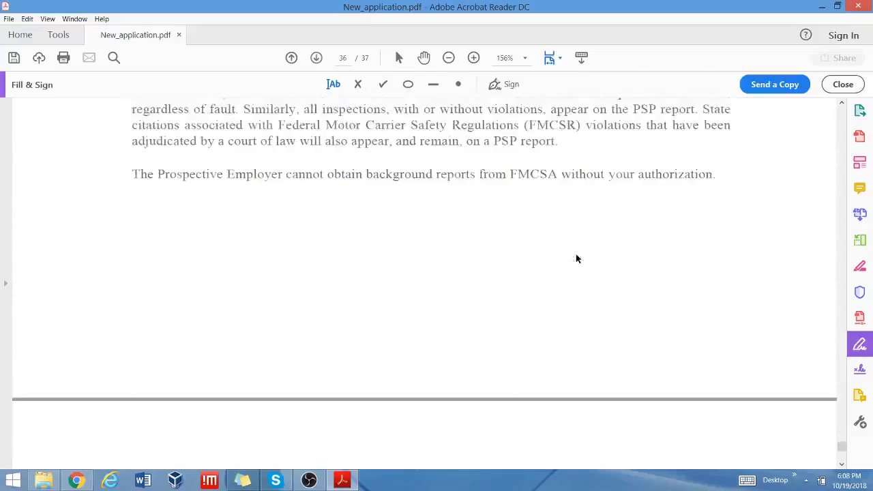
{"action": "scroll", "coordinate": [577, 259], "scroll_direction": "up", "scroll_amount": 4}
{"action": "scroll", "coordinate": [577, 258], "scroll_direction": "down", "scroll_amount": 13}
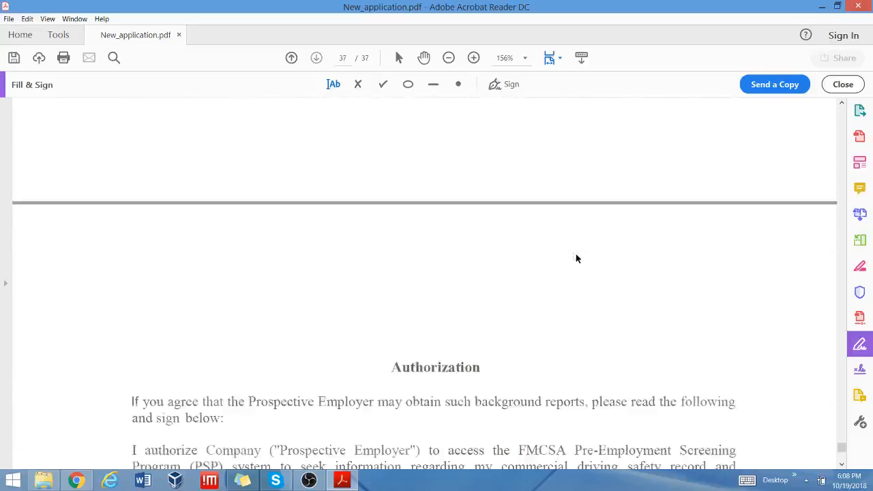
{"action": "scroll", "coordinate": [577, 257], "scroll_direction": "down", "scroll_amount": 5}
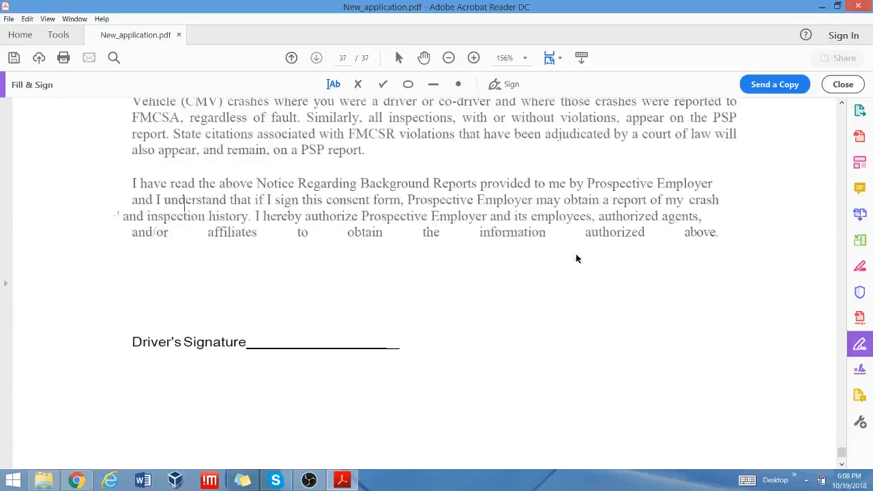
{"action": "left_click", "coordinate": [510, 83]}
{"action": "left_click", "coordinate": [484, 111]}
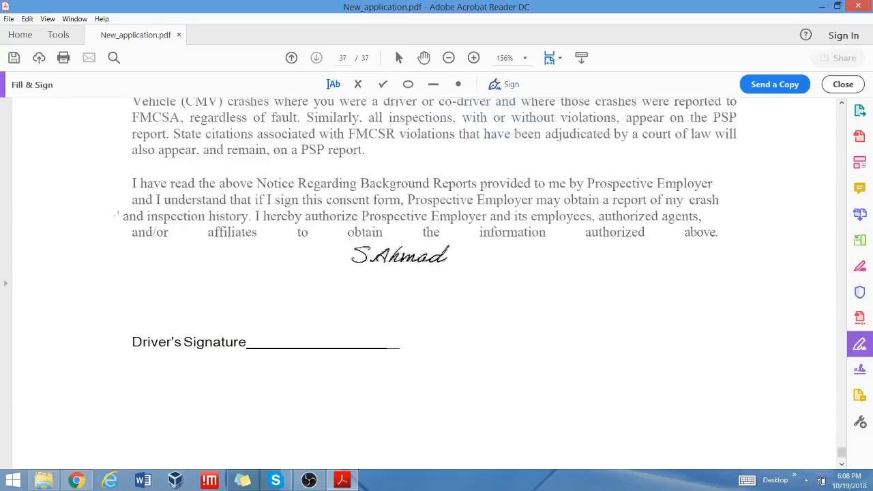
{"action": "left_click", "coordinate": [312, 332]}
Delete a stray empty text box and bring up the Save As dialog.
{"action": "scroll", "coordinate": [567, 304], "scroll_direction": "down", "scroll_amount": 3}
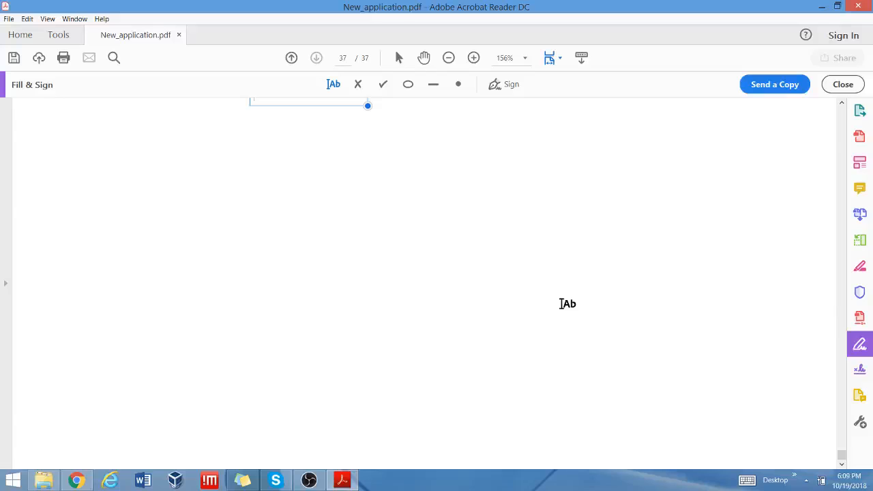
{"action": "left_click", "coordinate": [559, 307]}
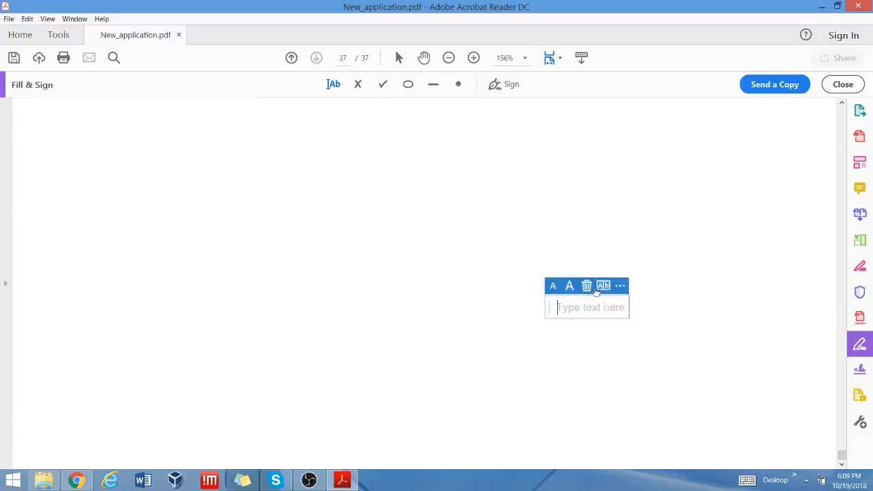
{"action": "left_click", "coordinate": [586, 285]}
{"action": "scroll", "coordinate": [696, 365], "scroll_direction": "up", "scroll_amount": 5}
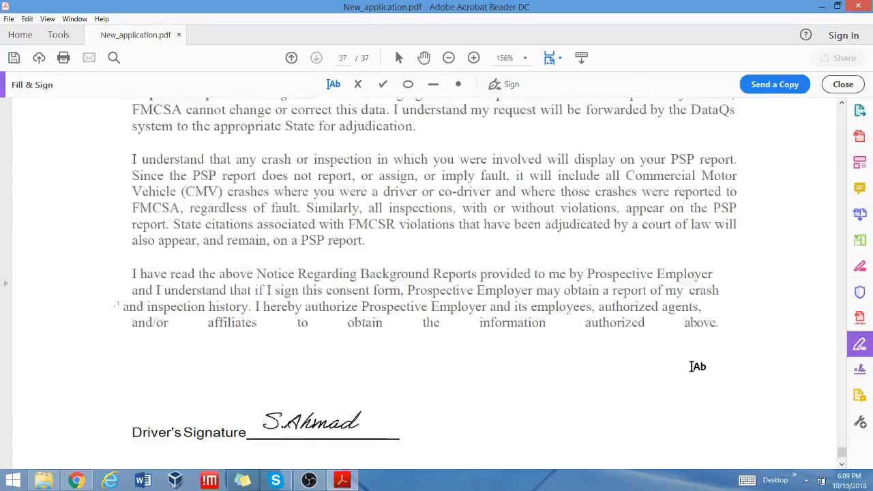
{"action": "scroll", "coordinate": [696, 366], "scroll_direction": "up", "scroll_amount": 10}
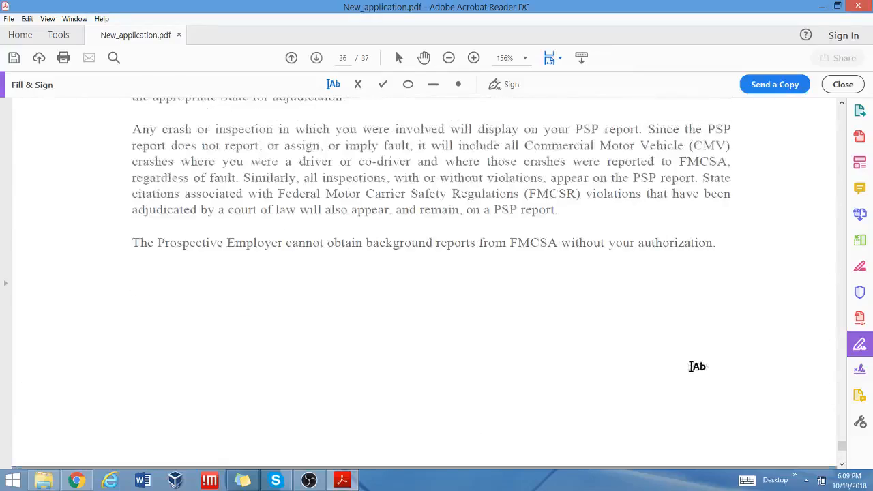
{"action": "scroll", "coordinate": [834, 345], "scroll_direction": "down", "scroll_amount": 5}
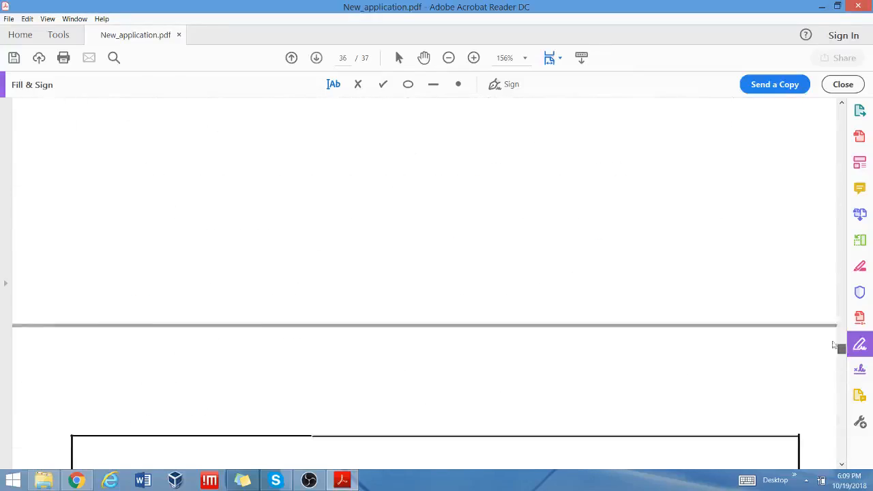
{"action": "left_click_drag", "start_coordinate": [834, 345], "coordinate": [838, 460]}
{"action": "left_click", "coordinate": [818, 480]}
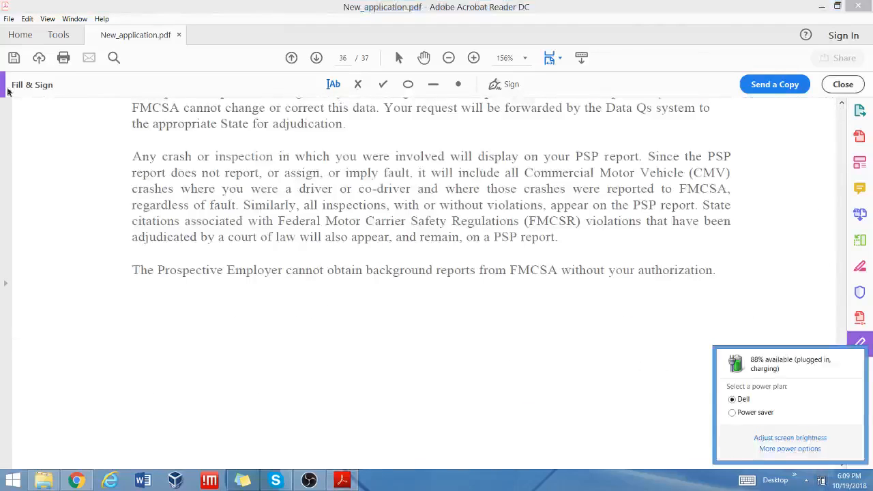
{"action": "left_click", "coordinate": [308, 325]}
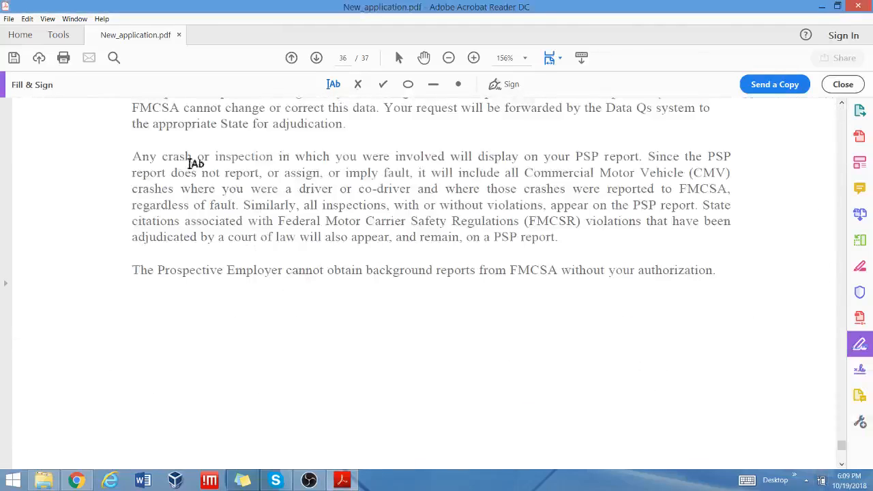
{"action": "left_click", "coordinate": [13, 57]}
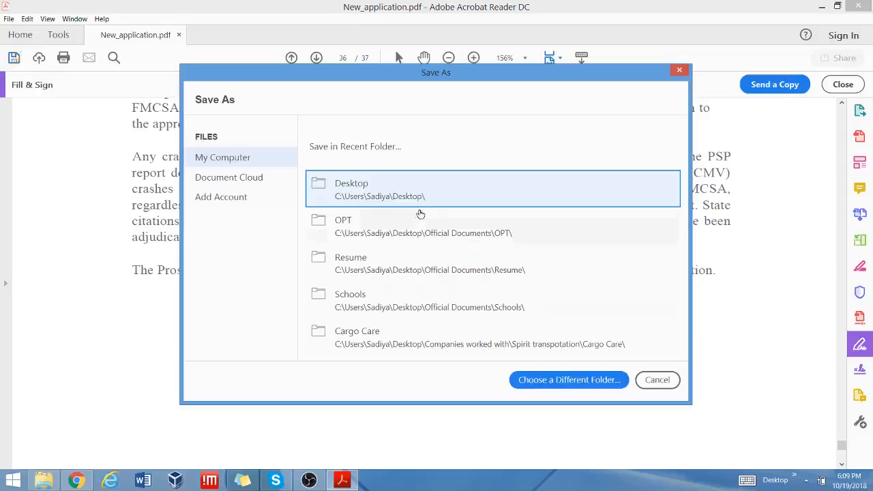
Save over New_application.pdf on the Desktop and close the Fill & Sign tools.
{"action": "left_click", "coordinate": [385, 193]}
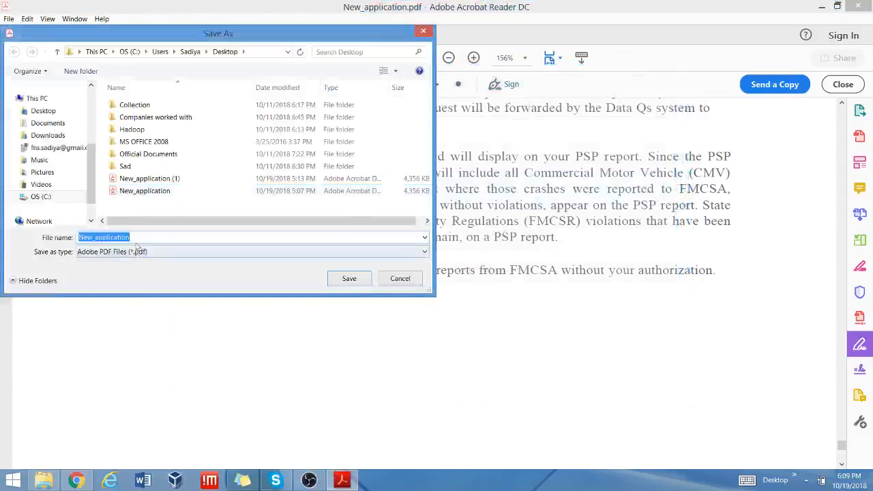
{"action": "left_click", "coordinate": [345, 279]}
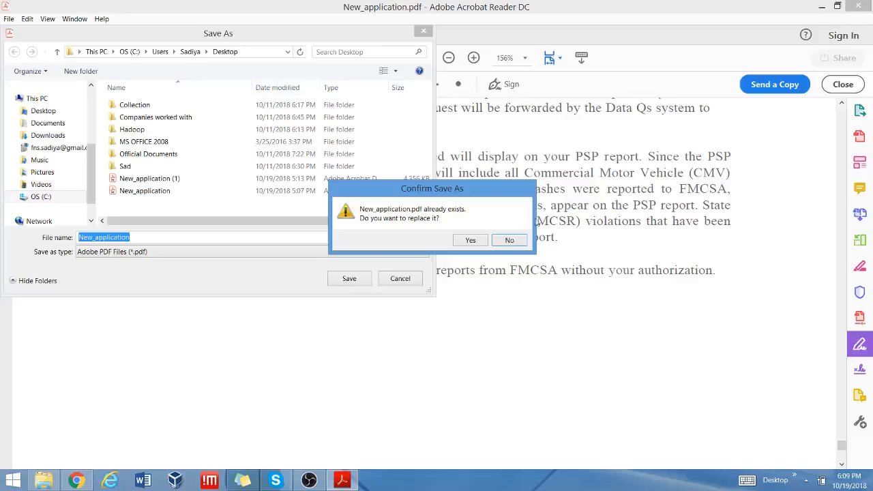
{"action": "left_click", "coordinate": [471, 241]}
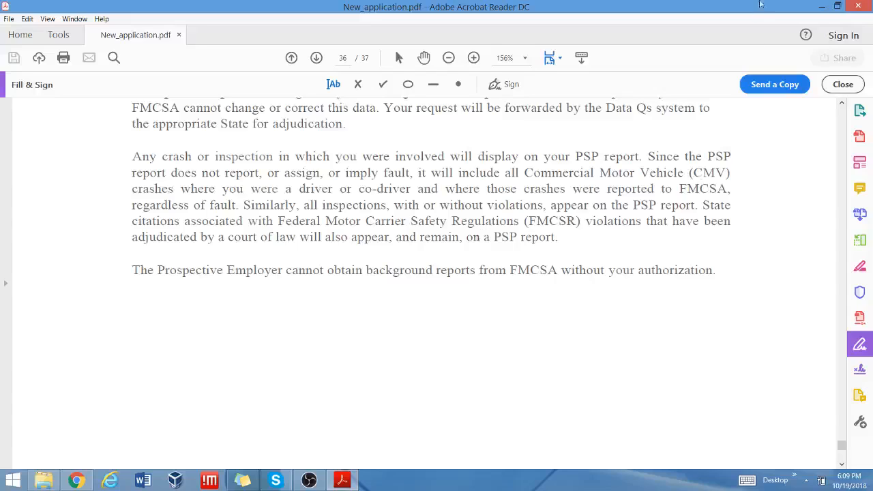
{"action": "left_click", "coordinate": [846, 85]}
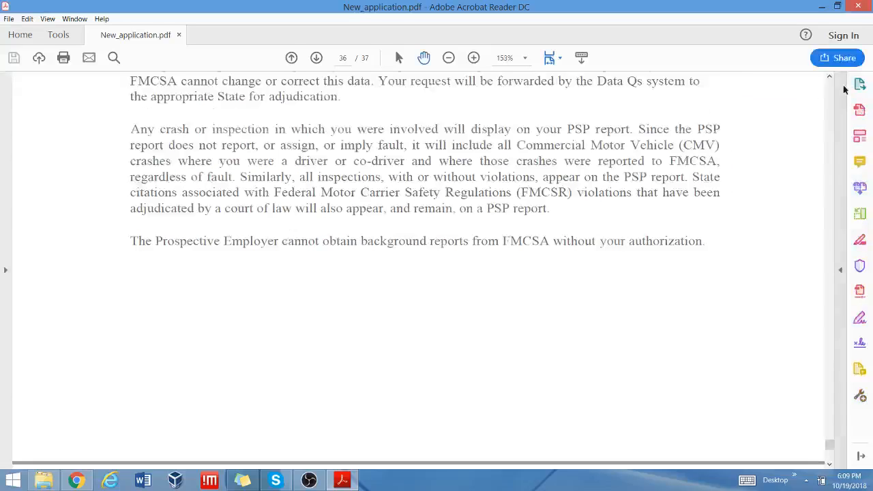
Close Acrobat Reader and open a blank new tab in Google Chrome.
{"action": "left_click", "coordinate": [856, 6]}
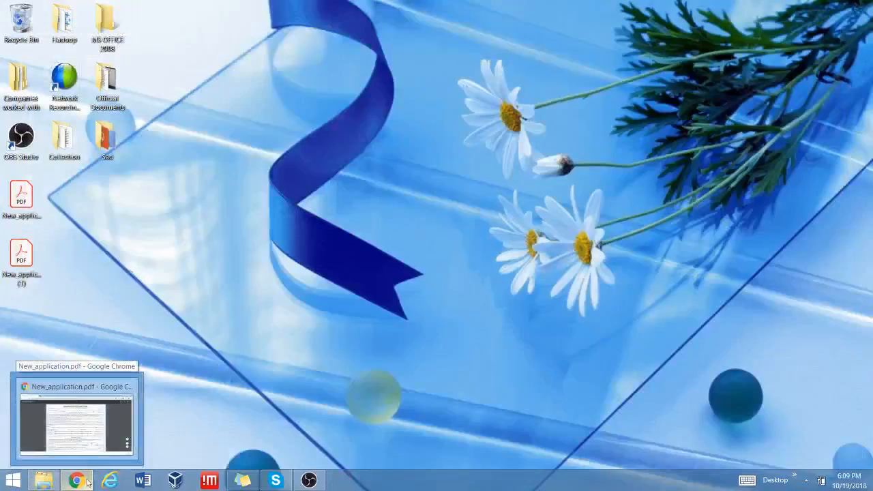
{"action": "left_click", "coordinate": [87, 483]}
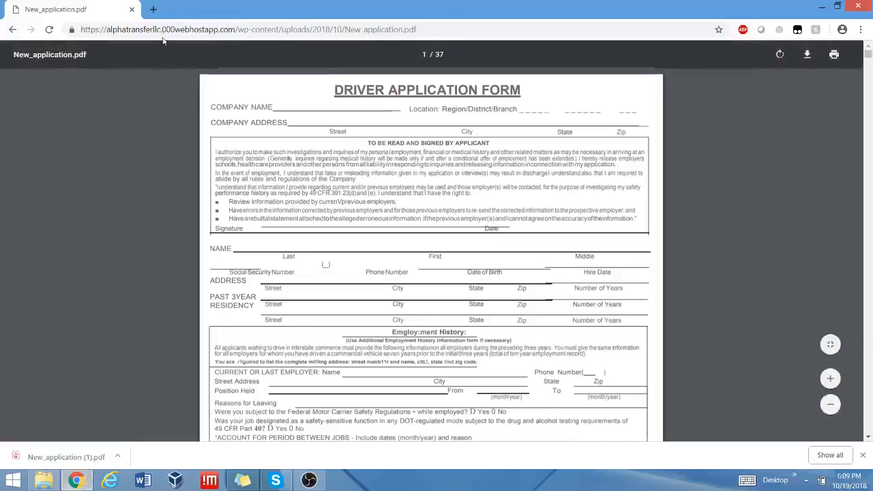
{"action": "left_click", "coordinate": [153, 9]}
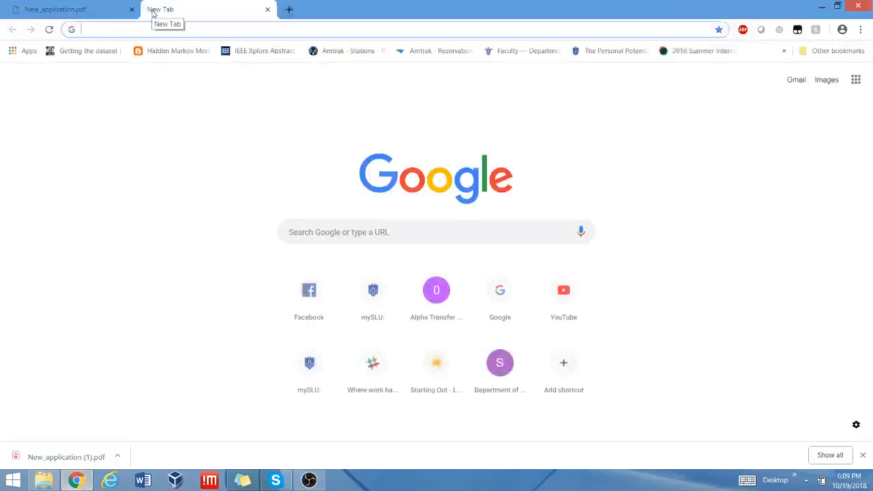
Go to gmail.com and sign in to the chosen account with its password.
{"action": "type", "text": "g"}
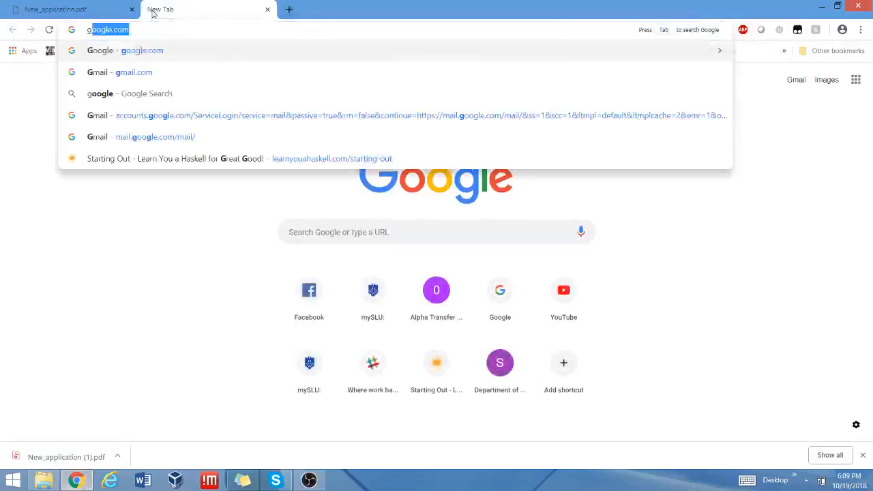
{"action": "type", "text": "mail."}
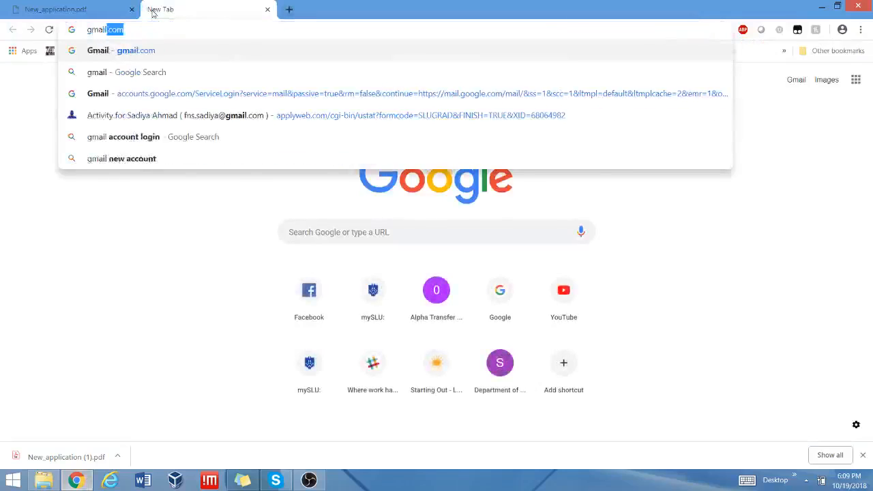
{"action": "type", "text": "com"}
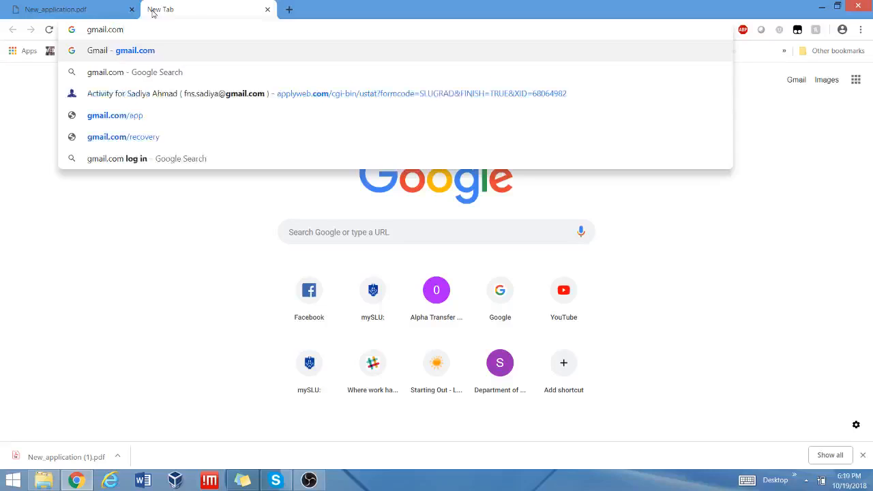
{"action": "key", "text": "Return"}
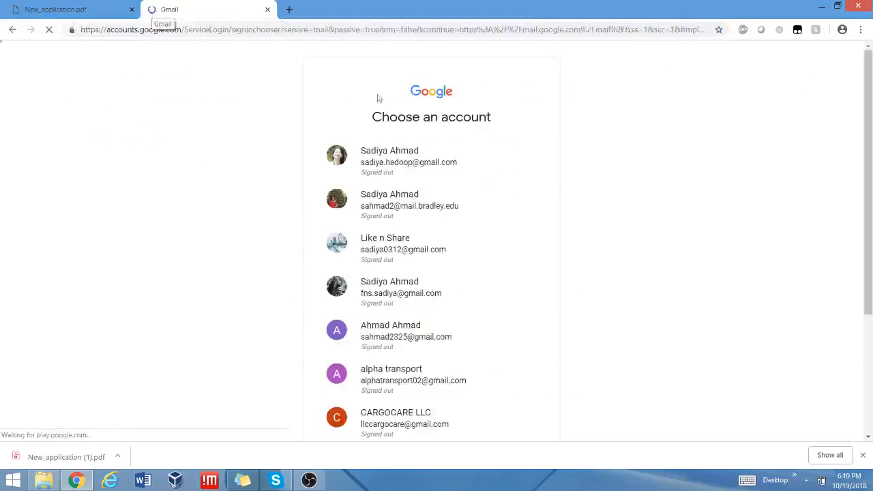
{"action": "scroll", "coordinate": [697, 170], "scroll_direction": "down", "scroll_amount": 3}
{"action": "scroll", "coordinate": [698, 170], "scroll_direction": "up", "scroll_amount": 3}
{"action": "scroll", "coordinate": [699, 170], "scroll_direction": "down", "scroll_amount": 3}
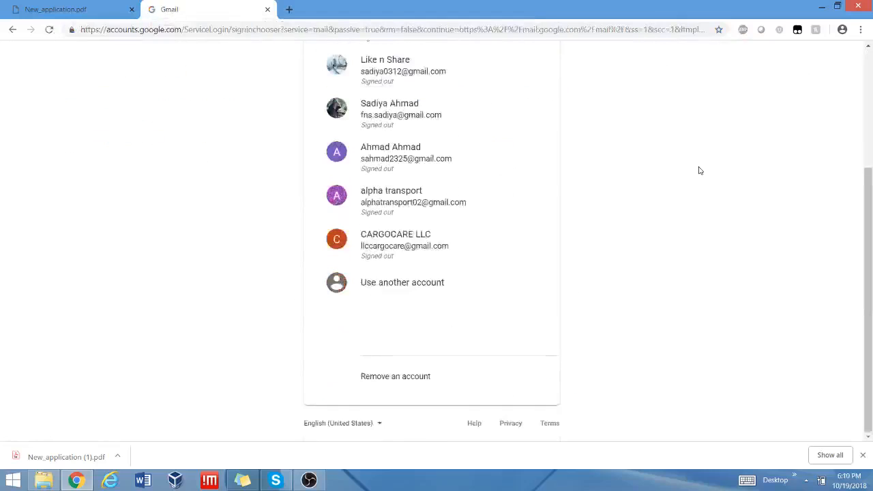
{"action": "scroll", "coordinate": [699, 170], "scroll_direction": "up", "scroll_amount": 3}
{"action": "scroll", "coordinate": [682, 186], "scroll_direction": "down", "scroll_amount": 2}
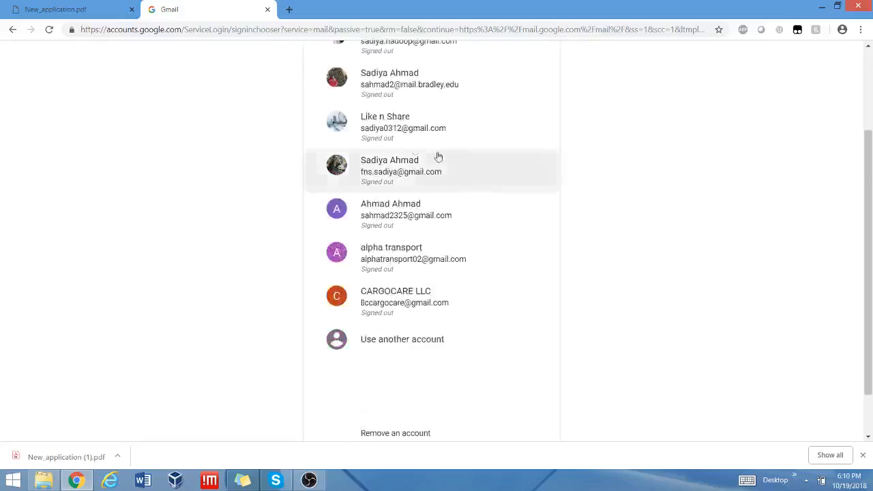
{"action": "left_click", "coordinate": [409, 123]}
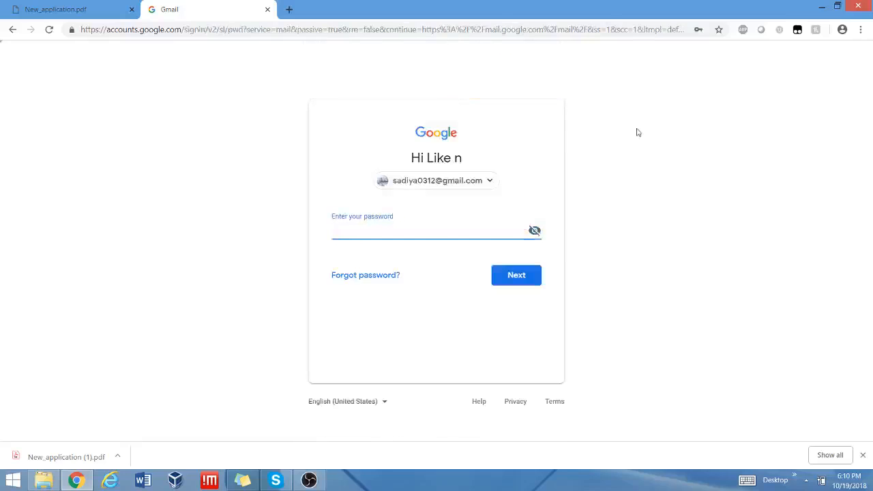
{"action": "type", "text": "••••••••"}
{"action": "key", "text": "Return"}
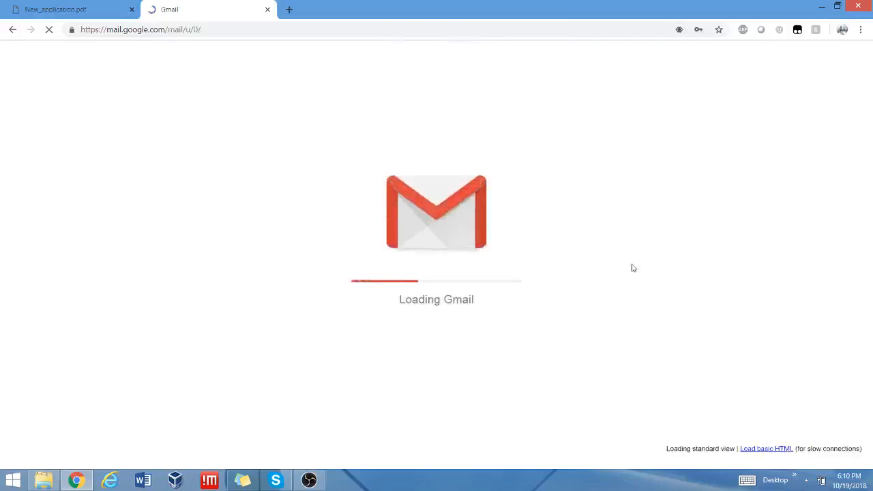
Start a new Gmail message and expand the compose window to full screen.
{"action": "scroll", "coordinate": [633, 103], "scroll_direction": "down", "scroll_amount": 10}
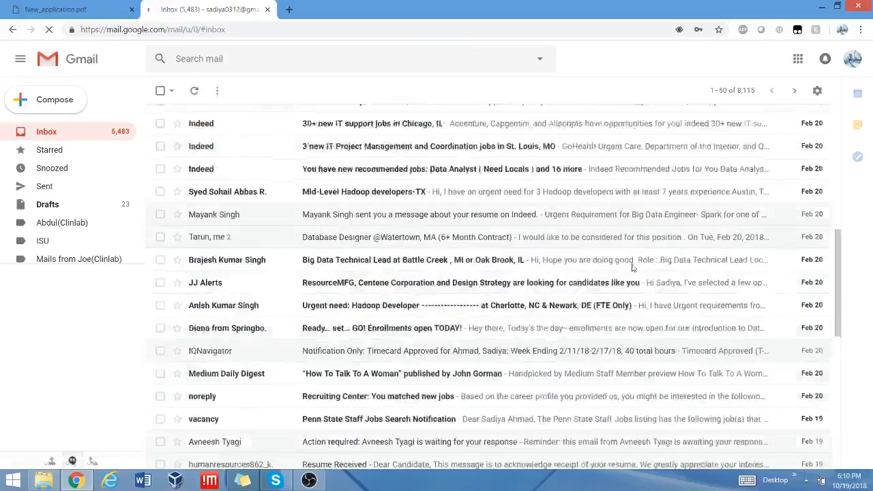
{"action": "left_click", "coordinate": [58, 103]}
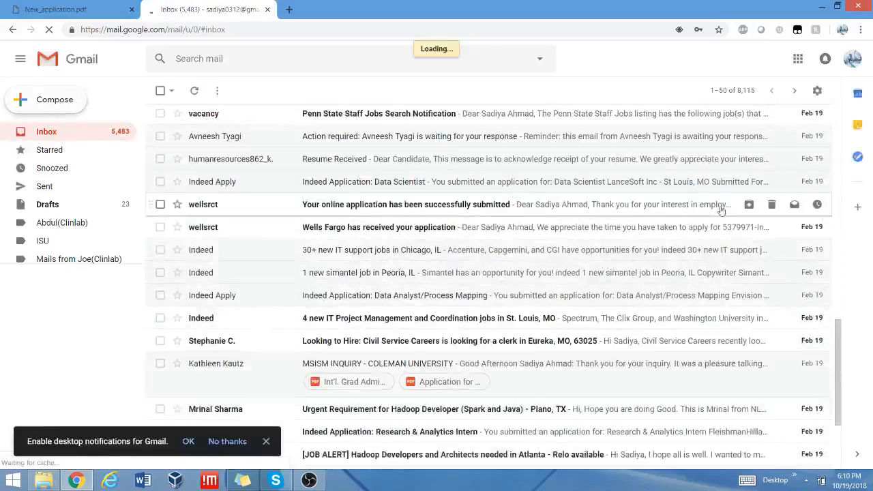
{"action": "scroll", "coordinate": [487, 157], "scroll_direction": "down", "scroll_amount": 3}
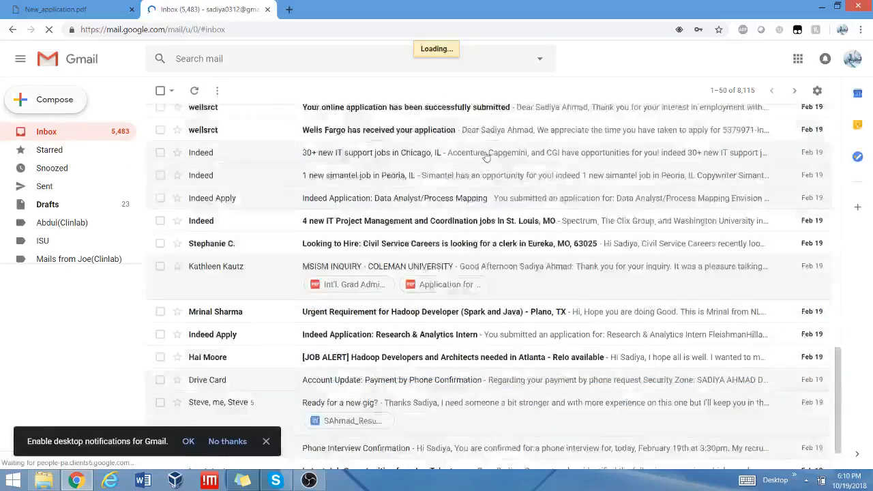
{"action": "scroll", "coordinate": [486, 157], "scroll_direction": "up", "scroll_amount": 5}
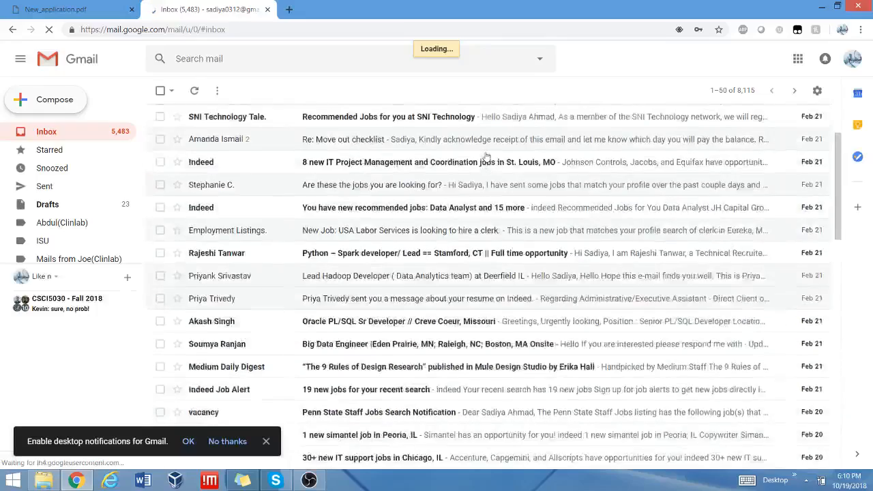
{"action": "scroll", "coordinate": [486, 157], "scroll_direction": "down", "scroll_amount": 5}
{"action": "key", "text": "c"}
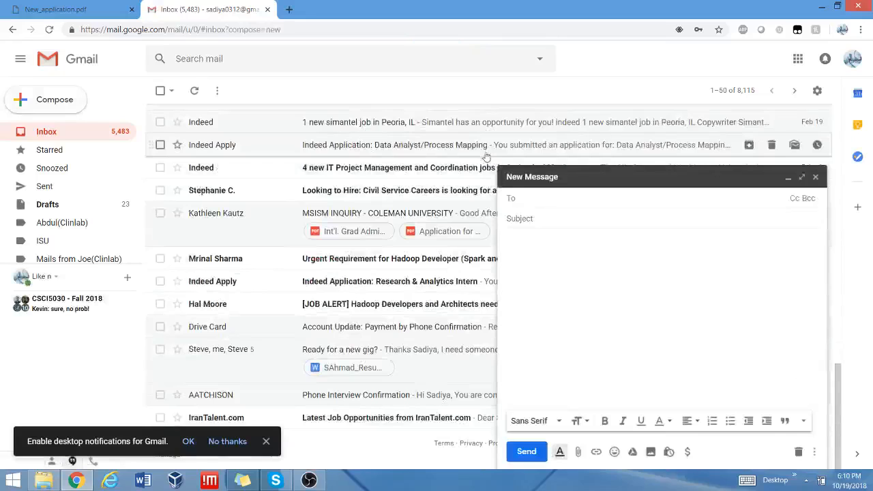
{"action": "scroll", "coordinate": [486, 157], "scroll_direction": "up", "scroll_amount": 5}
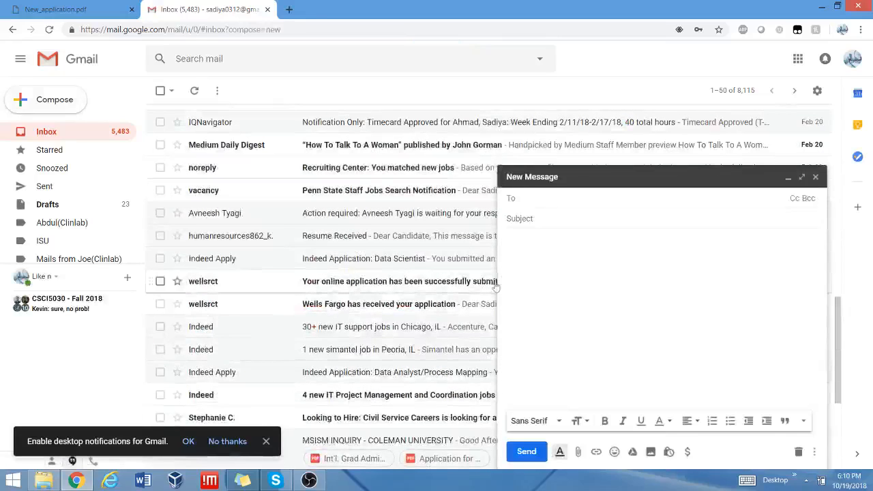
{"action": "left_click", "coordinate": [449, 172]}
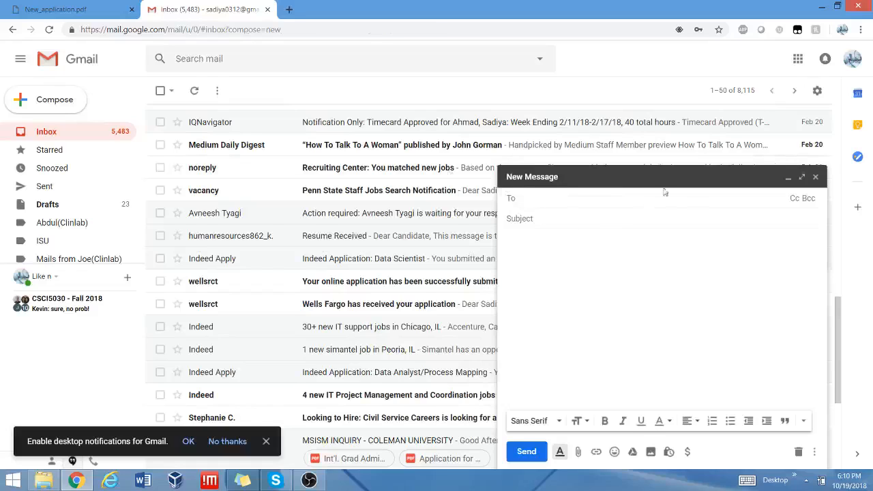
{"action": "left_click", "coordinate": [801, 179]}
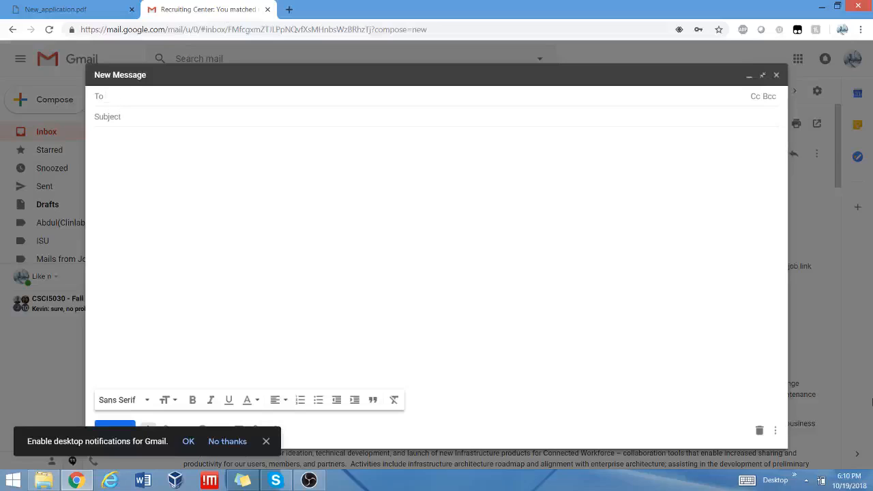
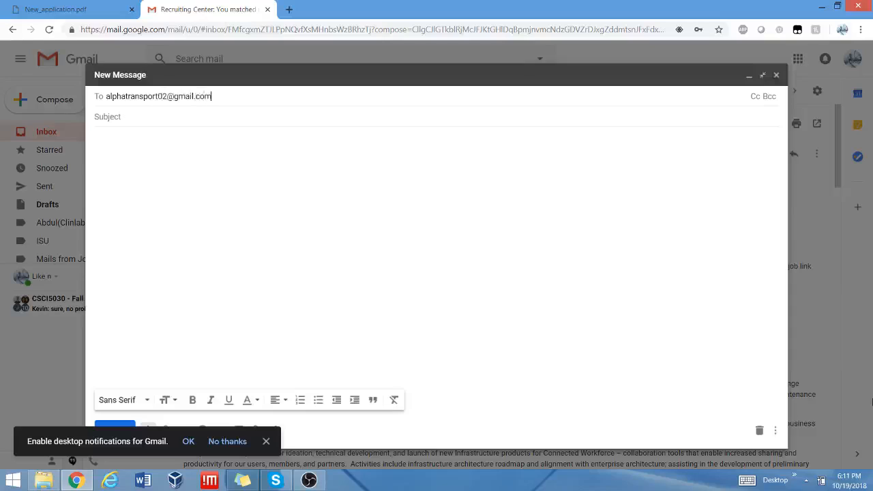
Address the message to the carrier's Gmail address with subject 'Driver Application'.
{"action": "left_click", "coordinate": [153, 116]}
{"action": "left_click", "coordinate": [671, 321]}
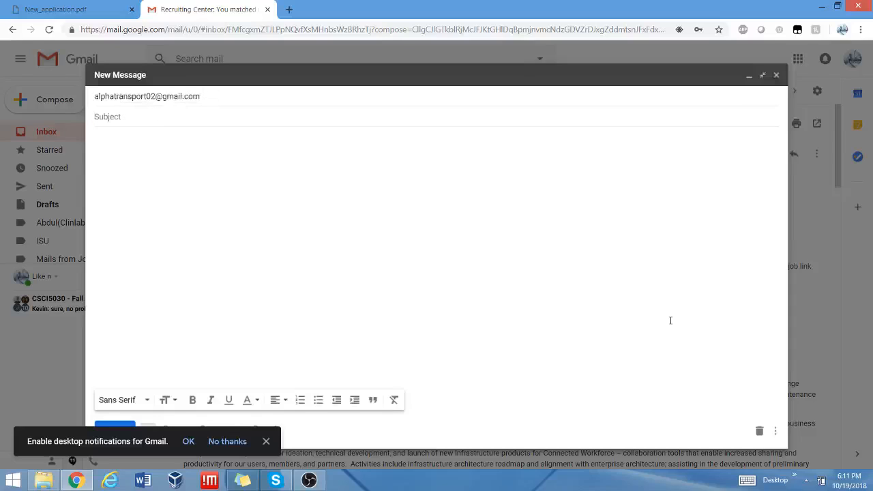
{"action": "type", "text": "Driver Application"}
{"action": "left_click", "coordinate": [258, 95]}
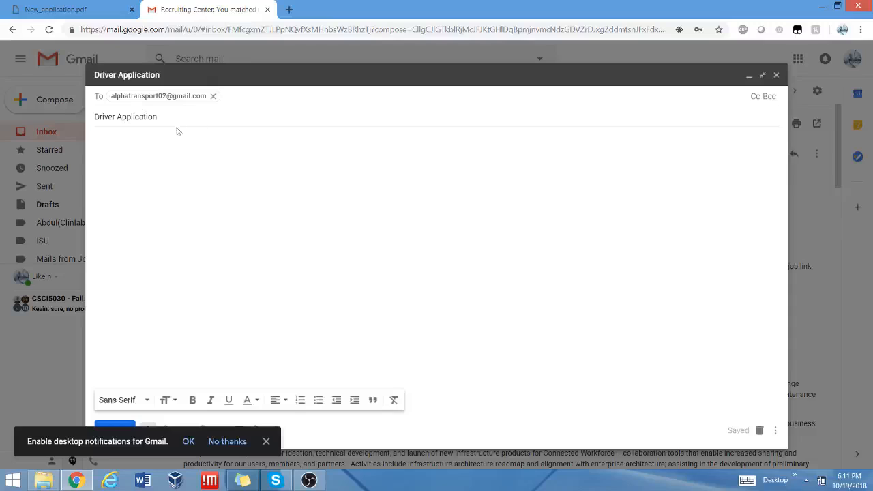
Write the applicant's name and 'Position Applied: Driver' lines in the message body.
{"action": "left_click", "coordinate": [156, 153]}
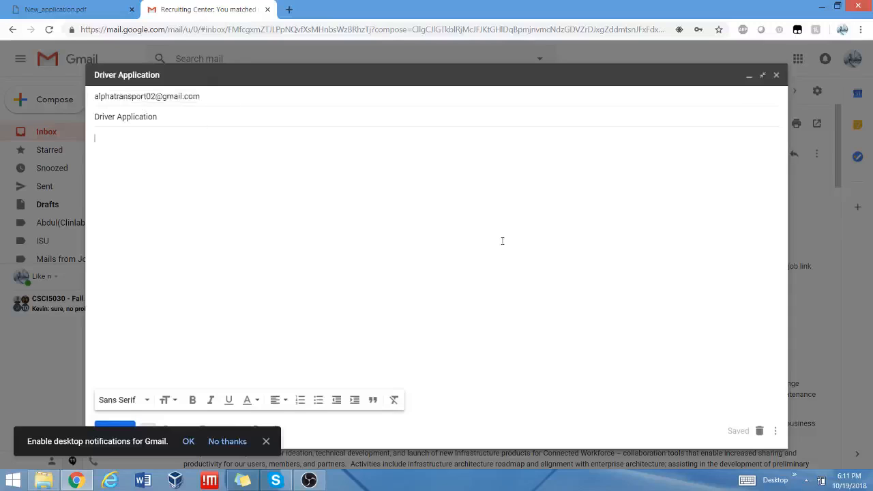
{"action": "key", "text": "Return"}
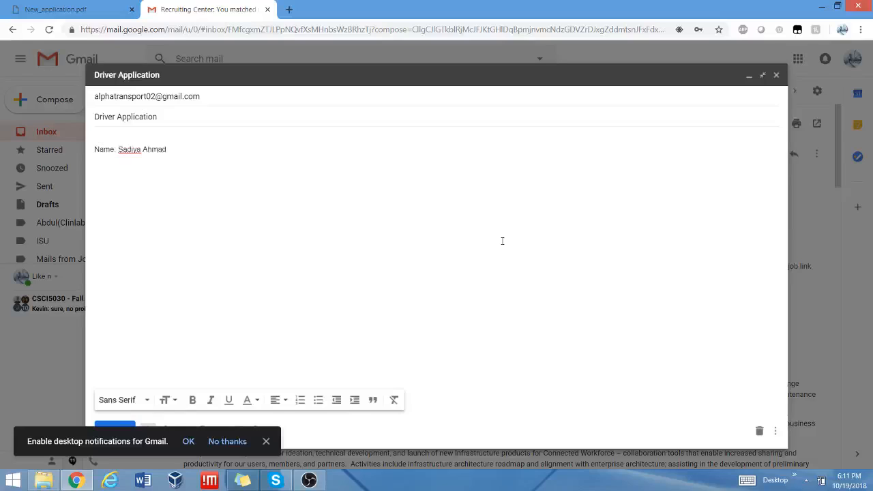
{"action": "key", "text": "Return"}
{"action": "key", "text": "Return"}
{"action": "type", "text": "Position Appl"}
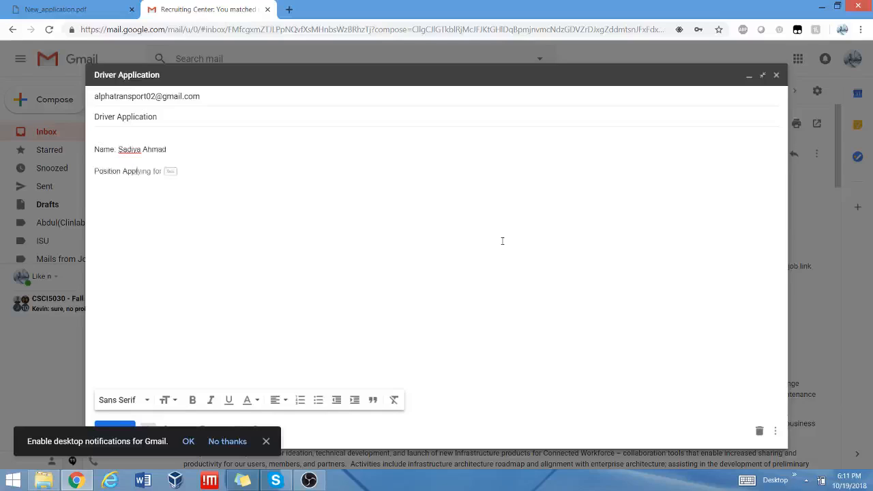
{"action": "type", "text": "ied: Driver"}
{"action": "left_click", "coordinate": [266, 441]}
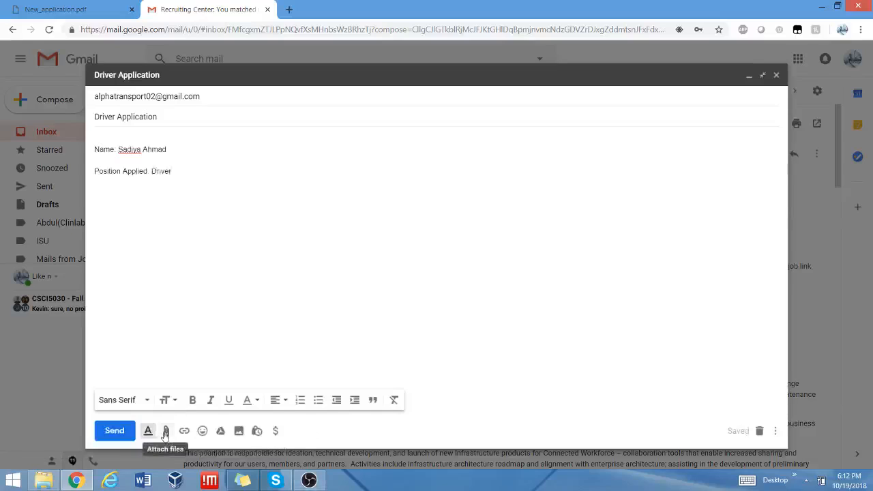
{"action": "left_click", "coordinate": [165, 431]}
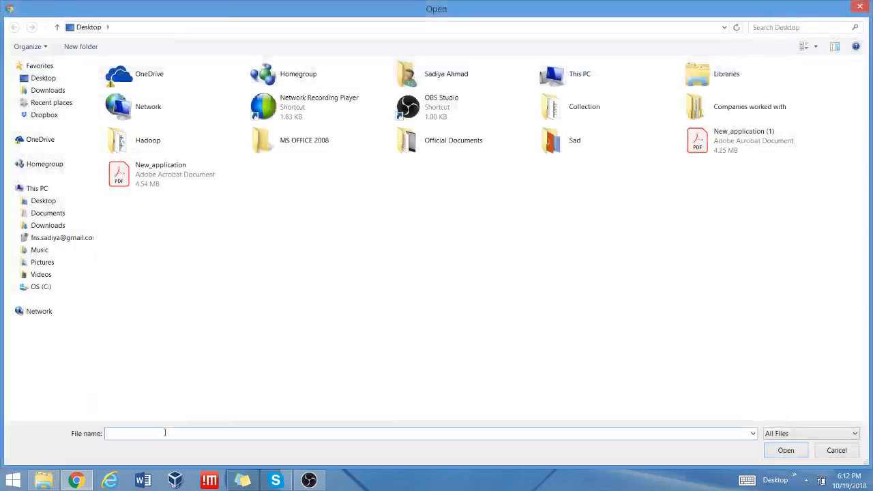
Attach New_application.pdf from the Desktop and send the email.
{"action": "double_click", "coordinate": [170, 183]}
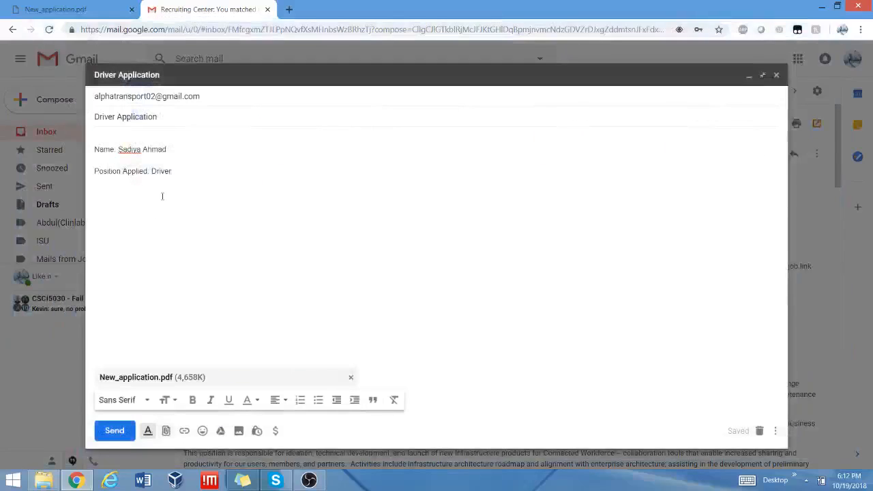
{"action": "left_click", "coordinate": [114, 431]}
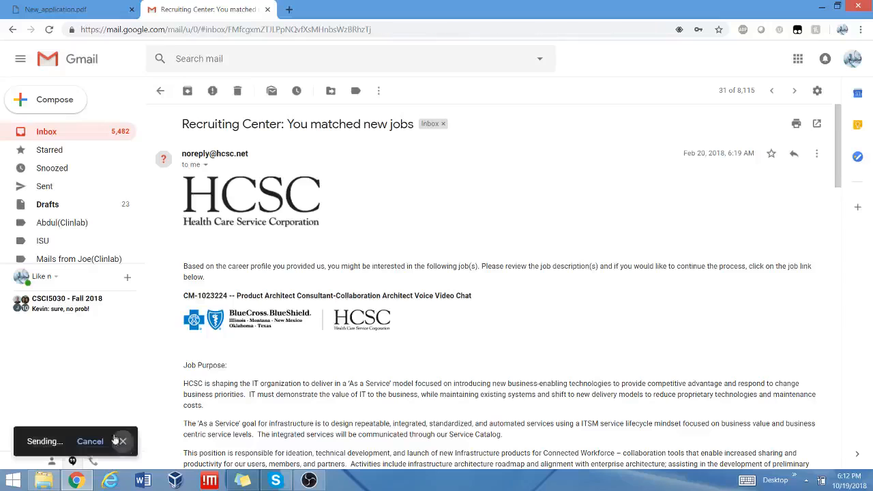
Return to the Gmail inbox and minimize the browser window.
{"action": "left_click", "coordinate": [27, 133]}
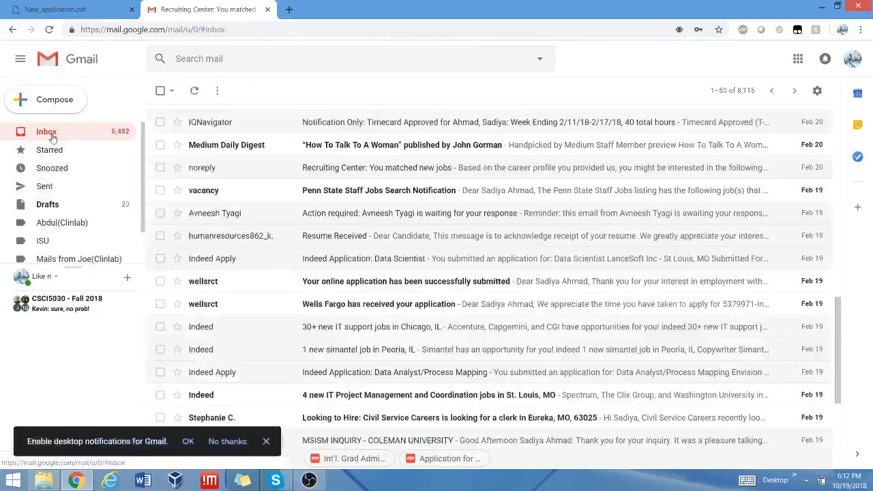
{"action": "left_click", "coordinate": [825, 8]}
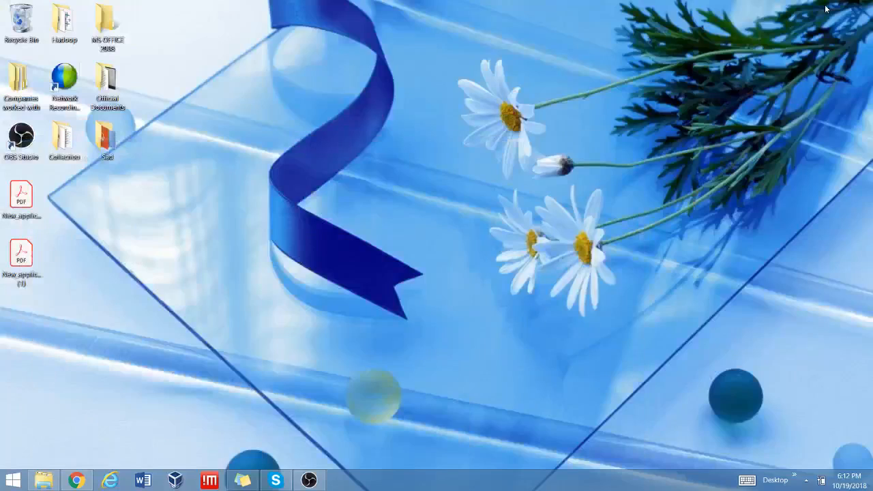